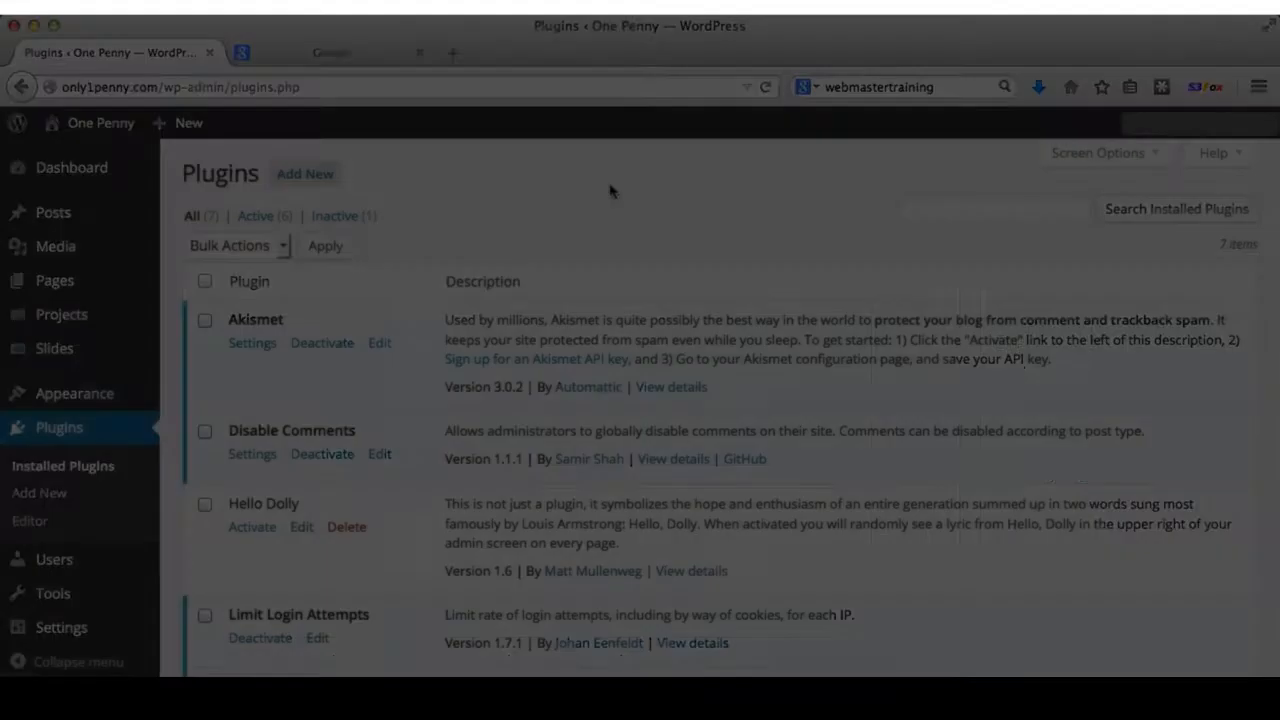
- Search the plugin directory for 'oh add script header footer'
scroll(427, 483, "down", 4)
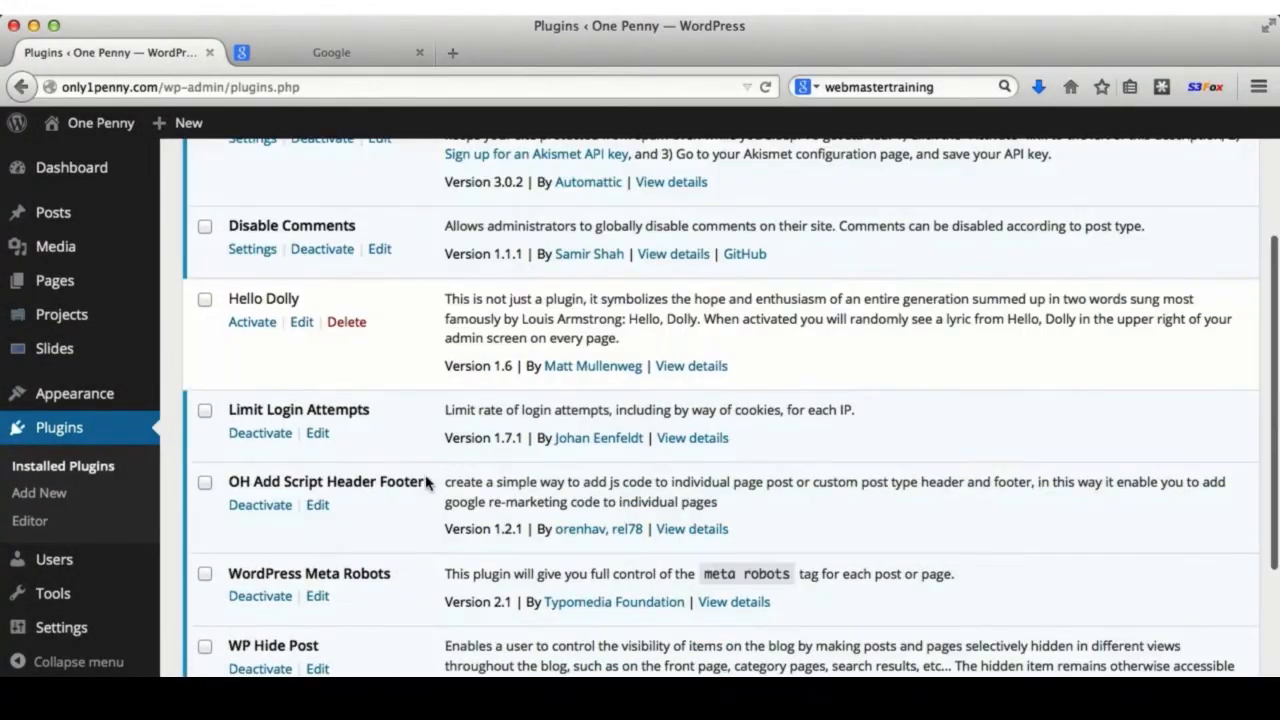
left_click_drag(424, 485, 228, 485)
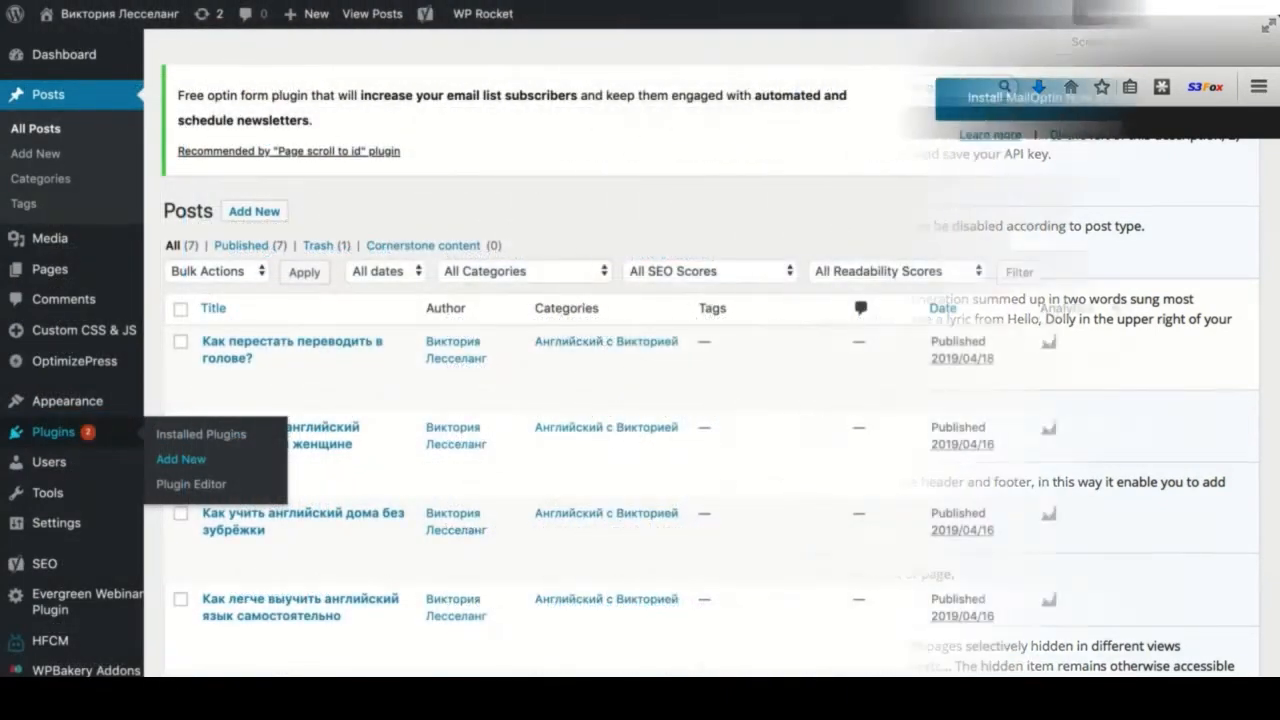
left_click(181, 459)
left_click(1033, 261)
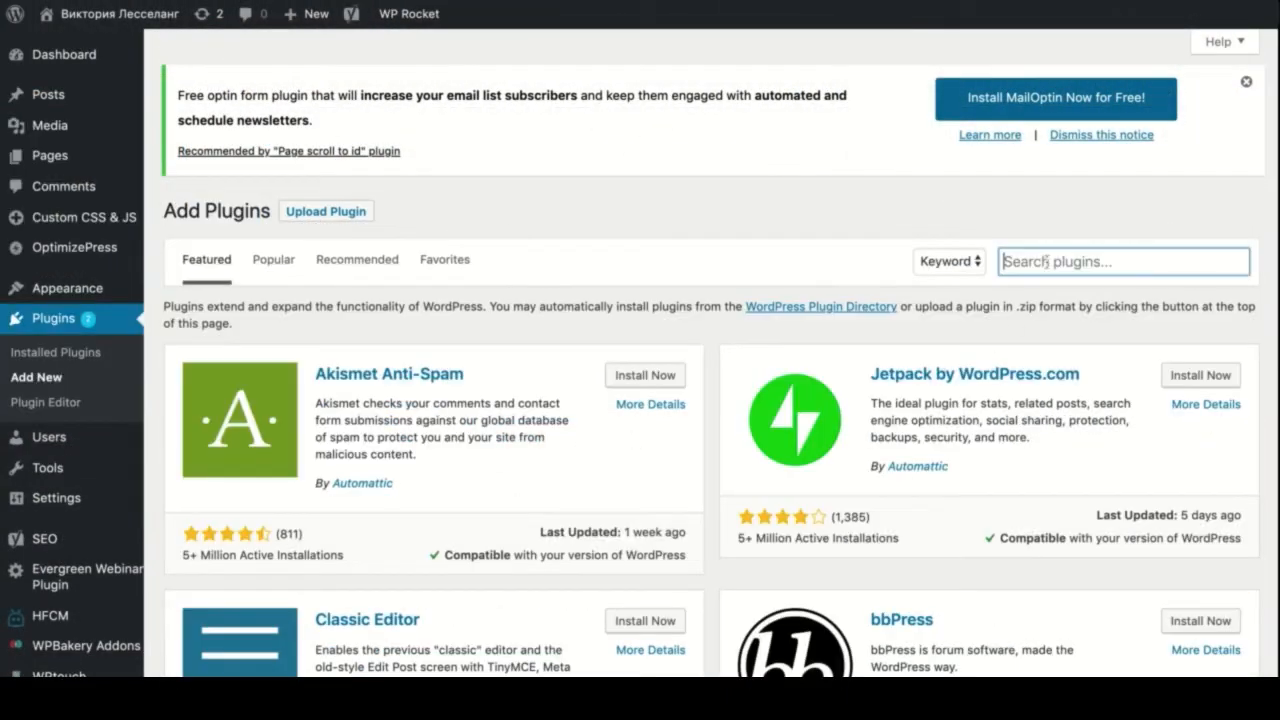
type("oh add script")
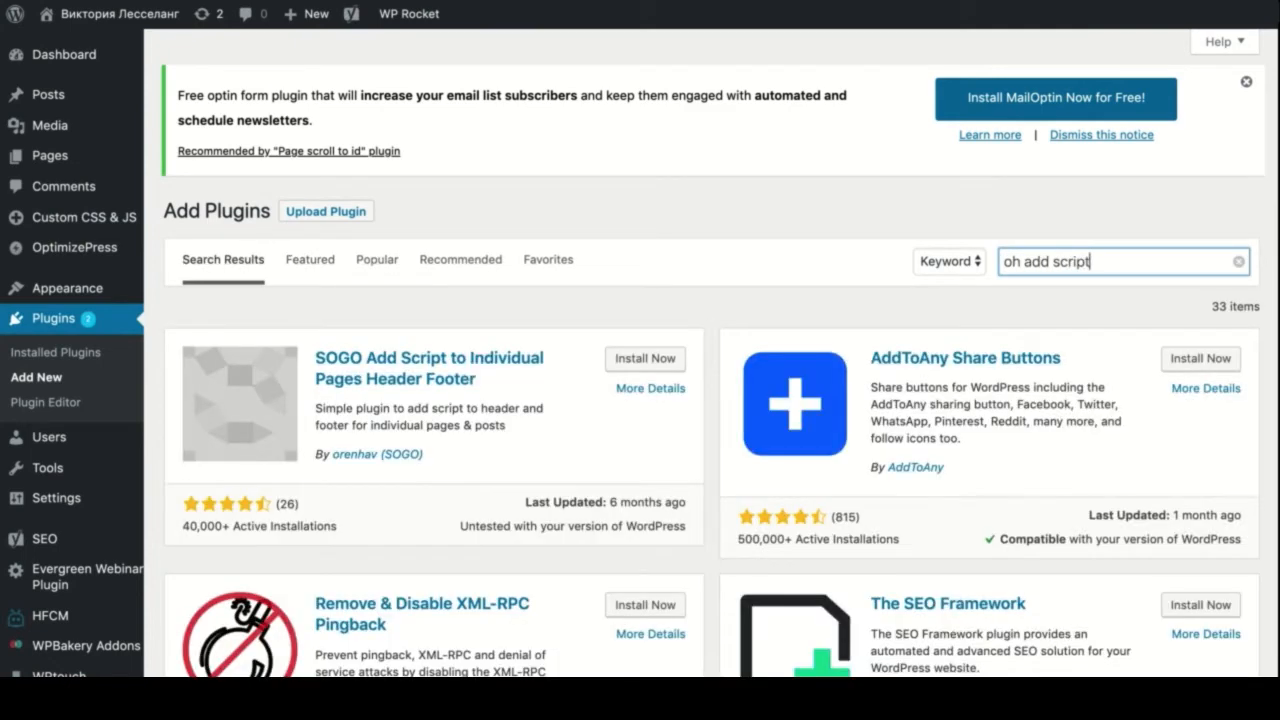
type(" header ")
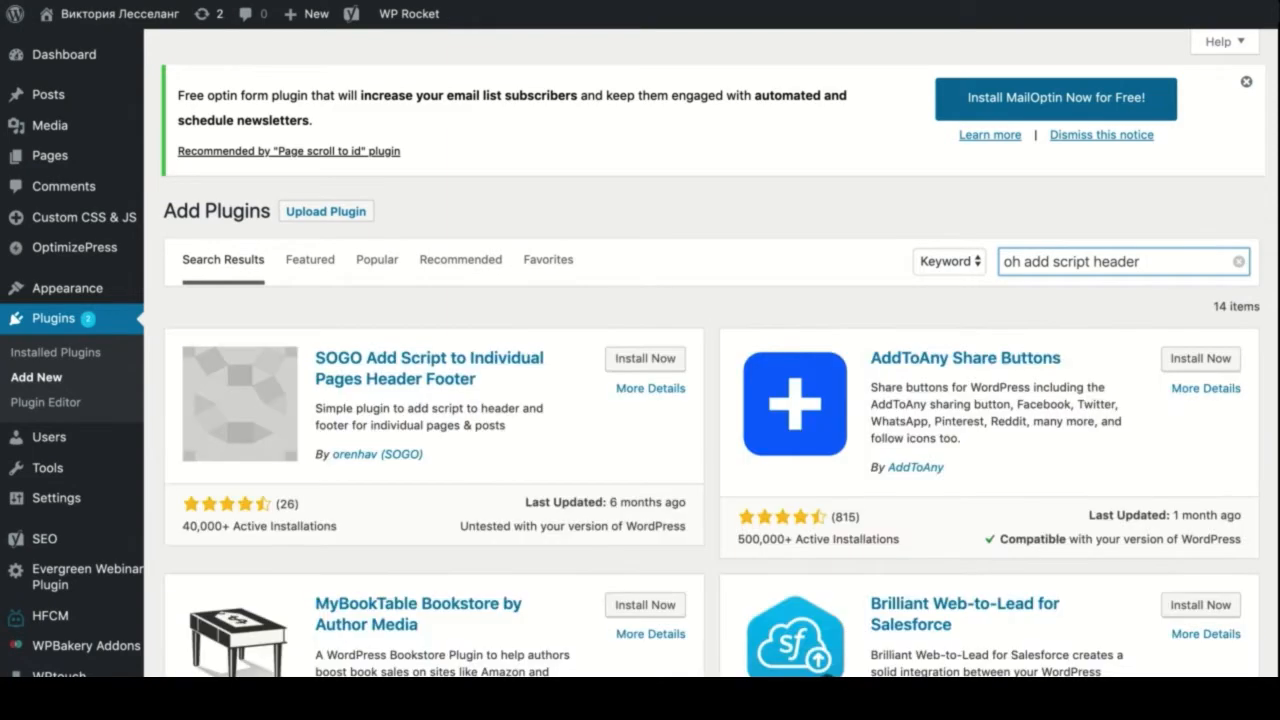
type("footer")
scroll(686, 271, "down", 3)
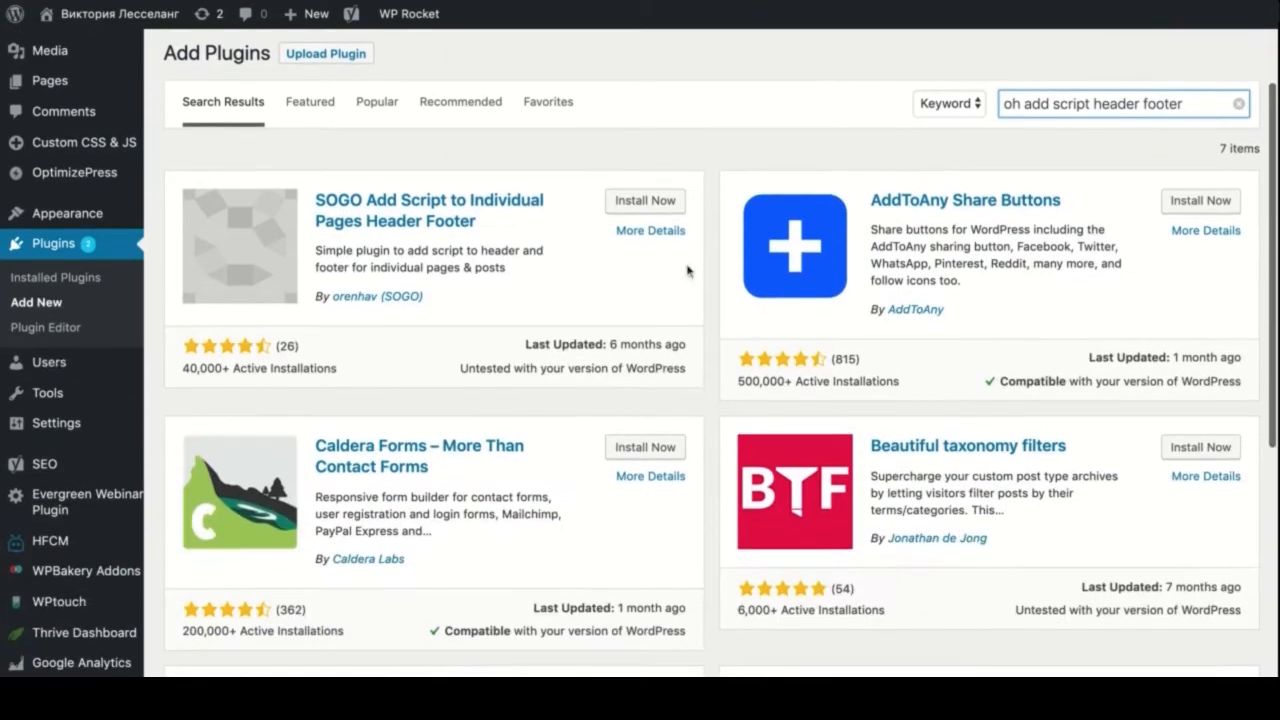
- Install the SOGO Add Script to Individual Pages Header Footer plugin from its More Details view
left_click(631, 231)
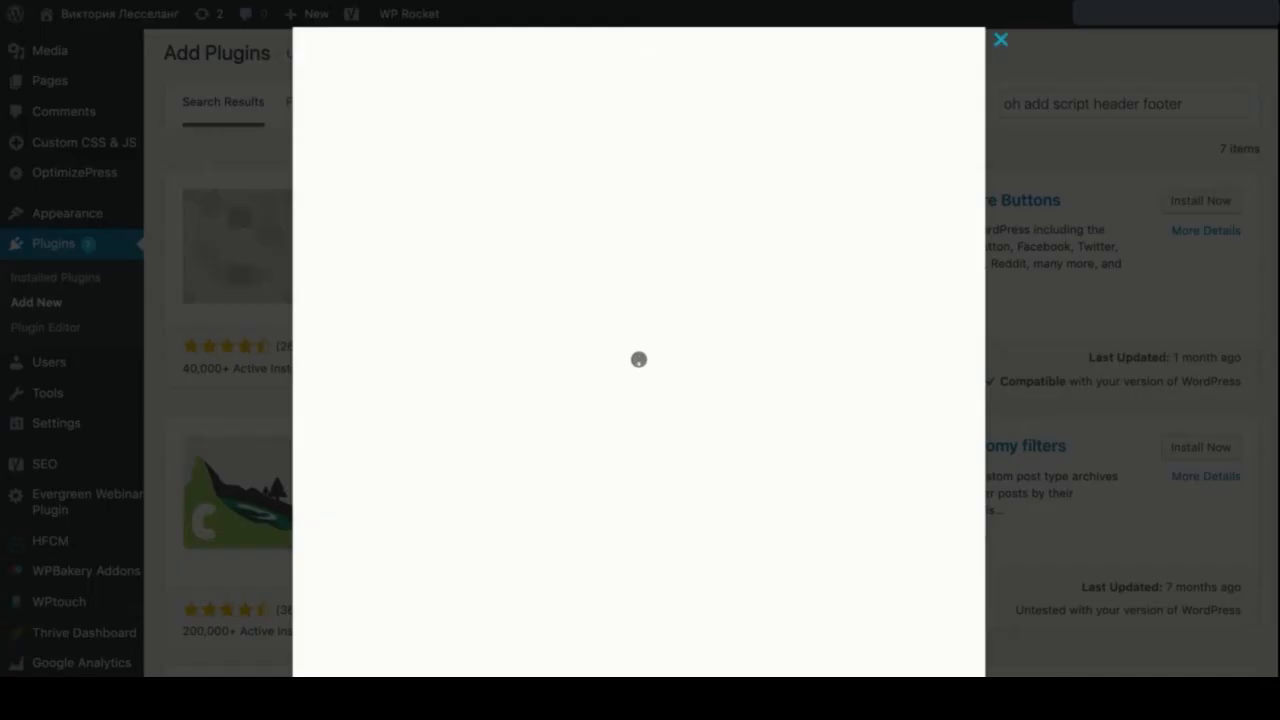
left_click(595, 268)
scroll(363, 330, "down", 2)
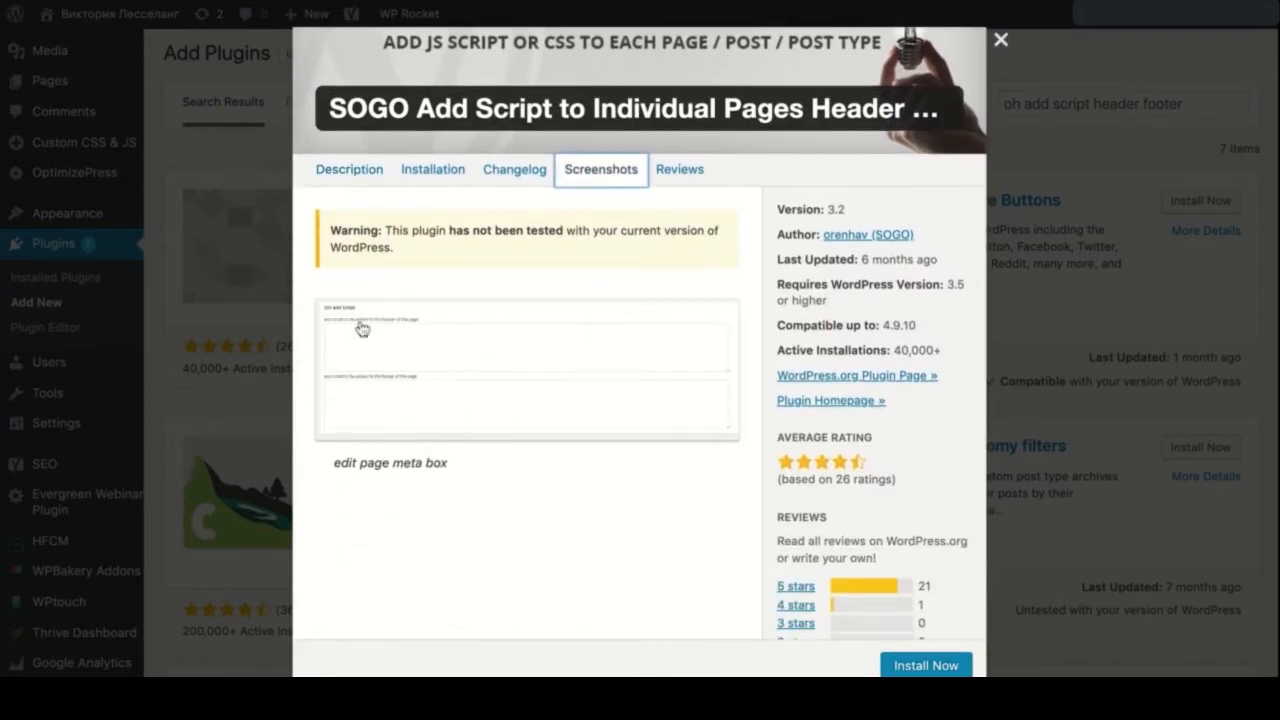
scroll(433, 338, "down", 2)
left_click(918, 665)
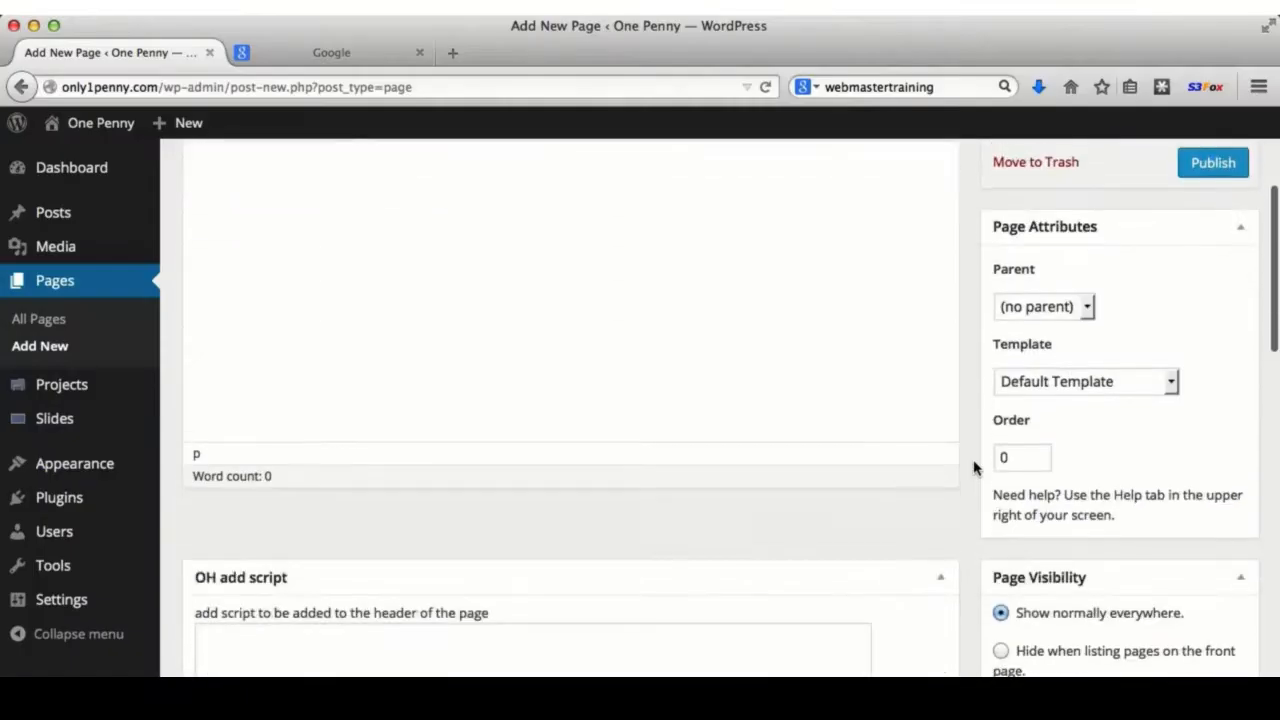
scroll(971, 468, "down", 4)
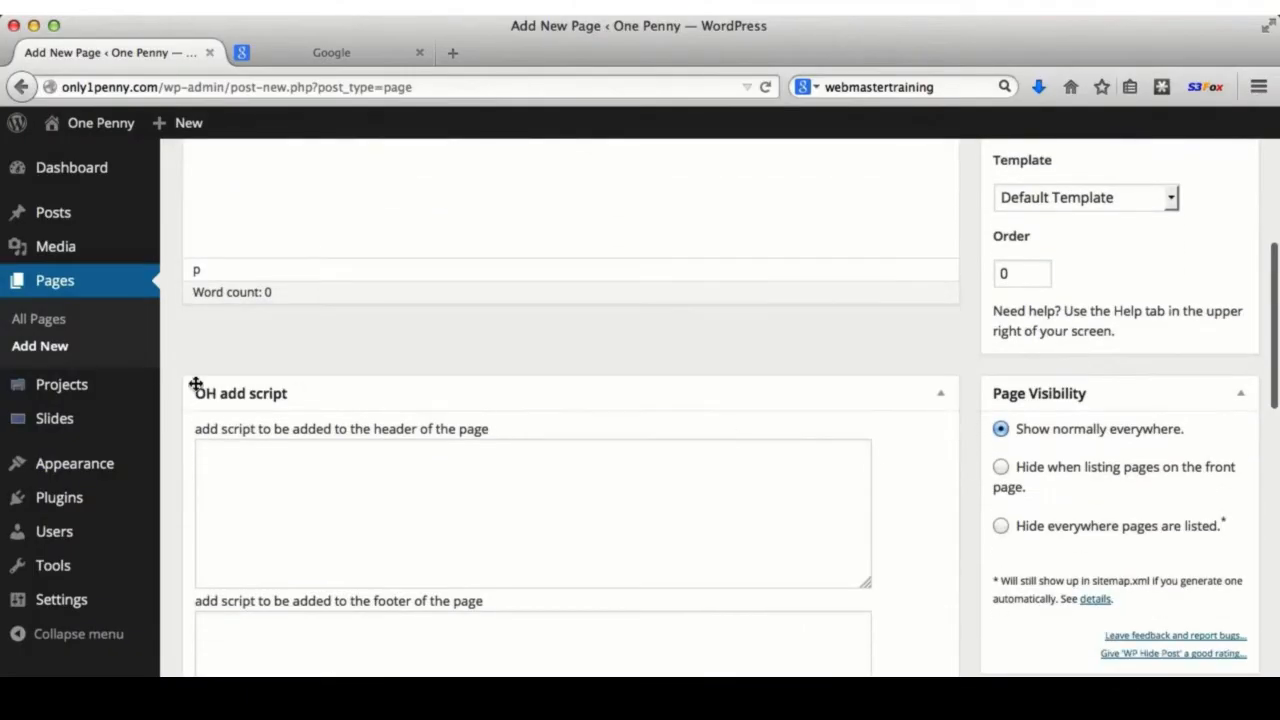
- Try the header and footer script fields of the OH add script box on Add New Page
scroll(294, 393, "down", 3)
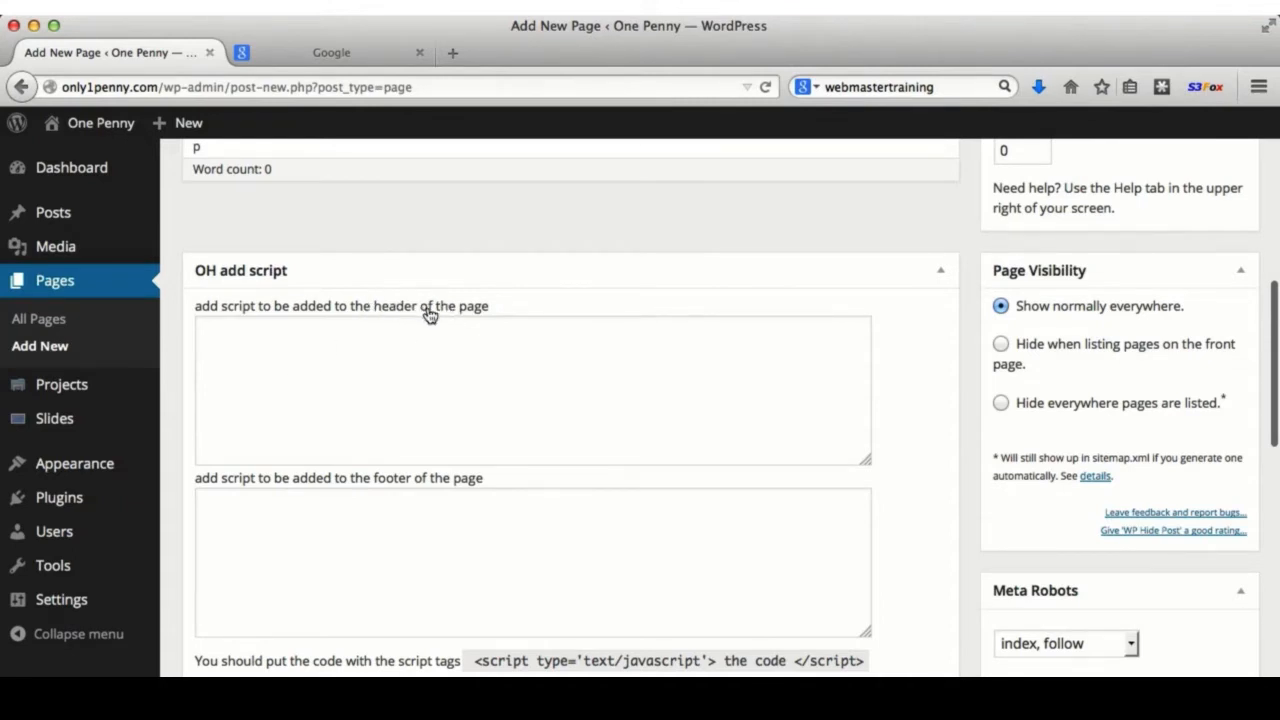
left_click(300, 346)
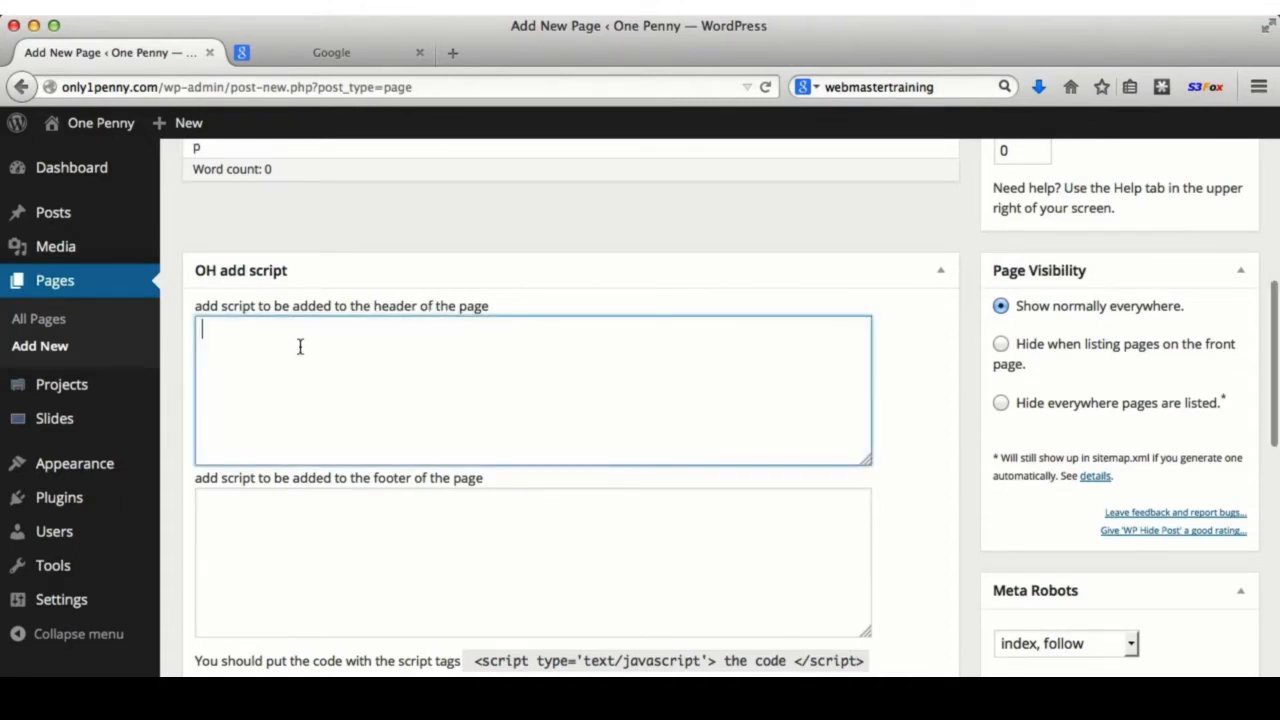
left_click(387, 492)
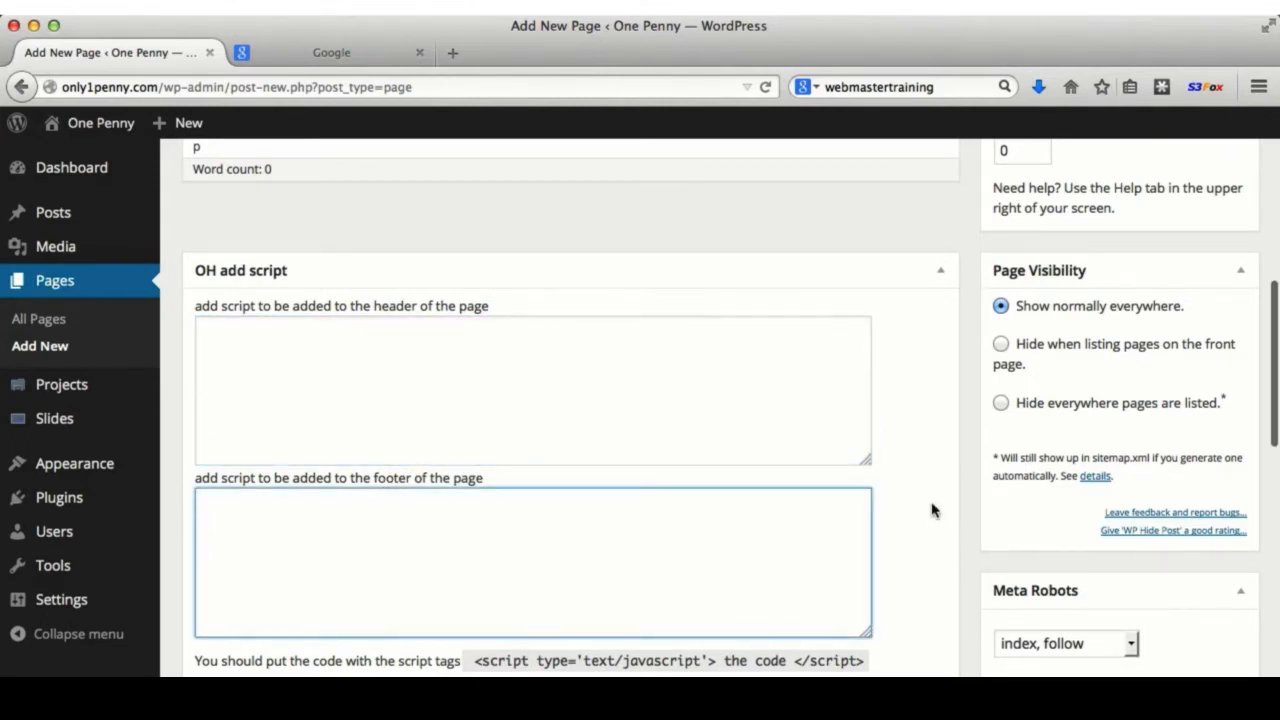
scroll(931, 510, "down", 2)
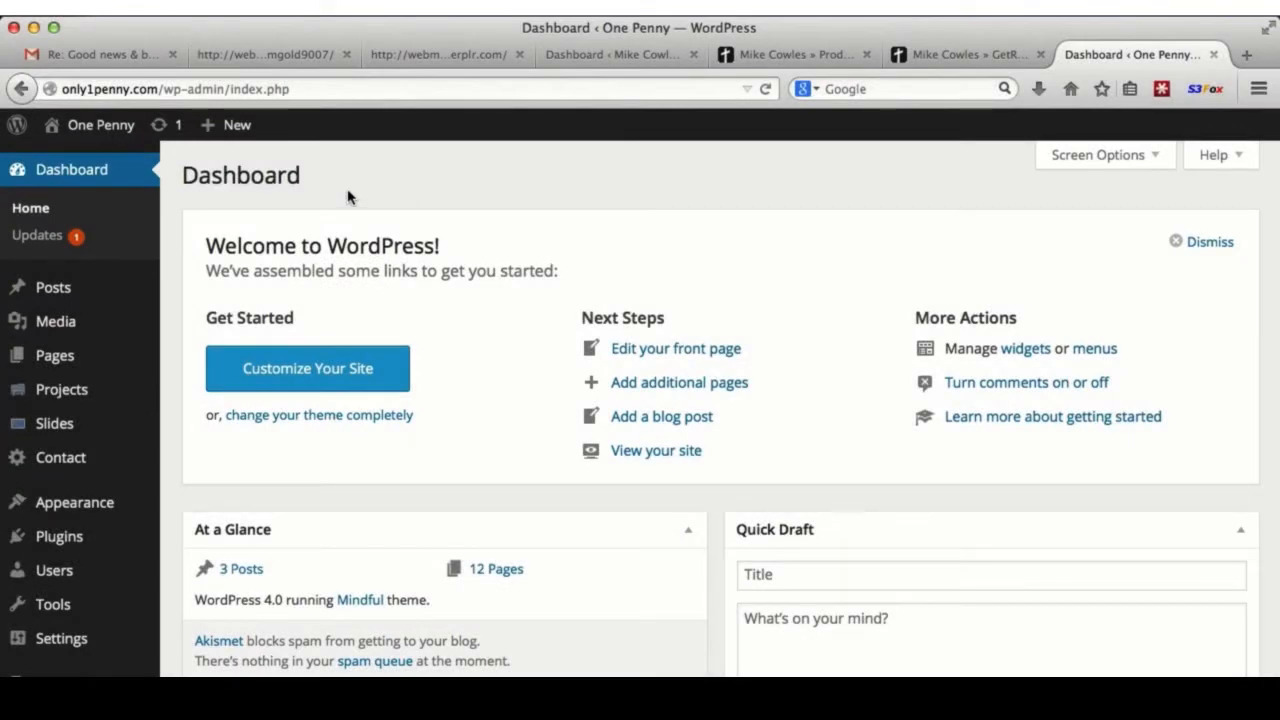
- Open the live One Penny site in a new tab, then go to Appearance > Menus
right_click(114, 133)
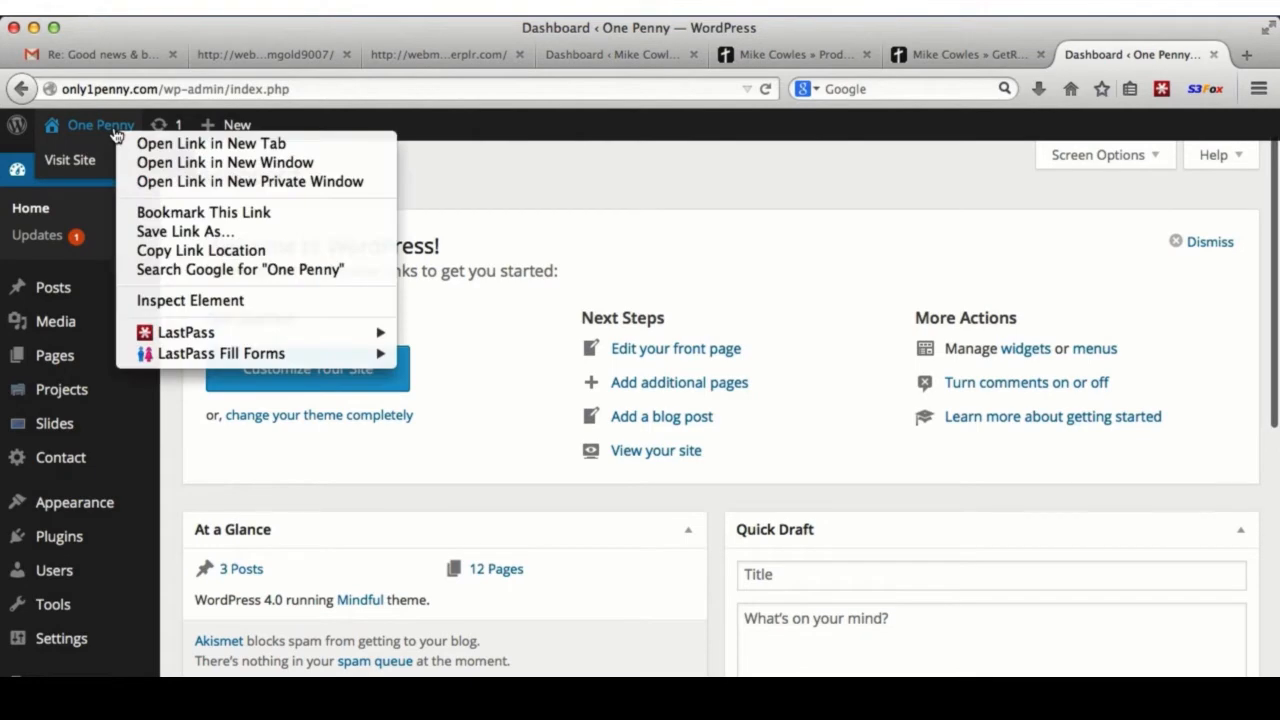
left_click(160, 141)
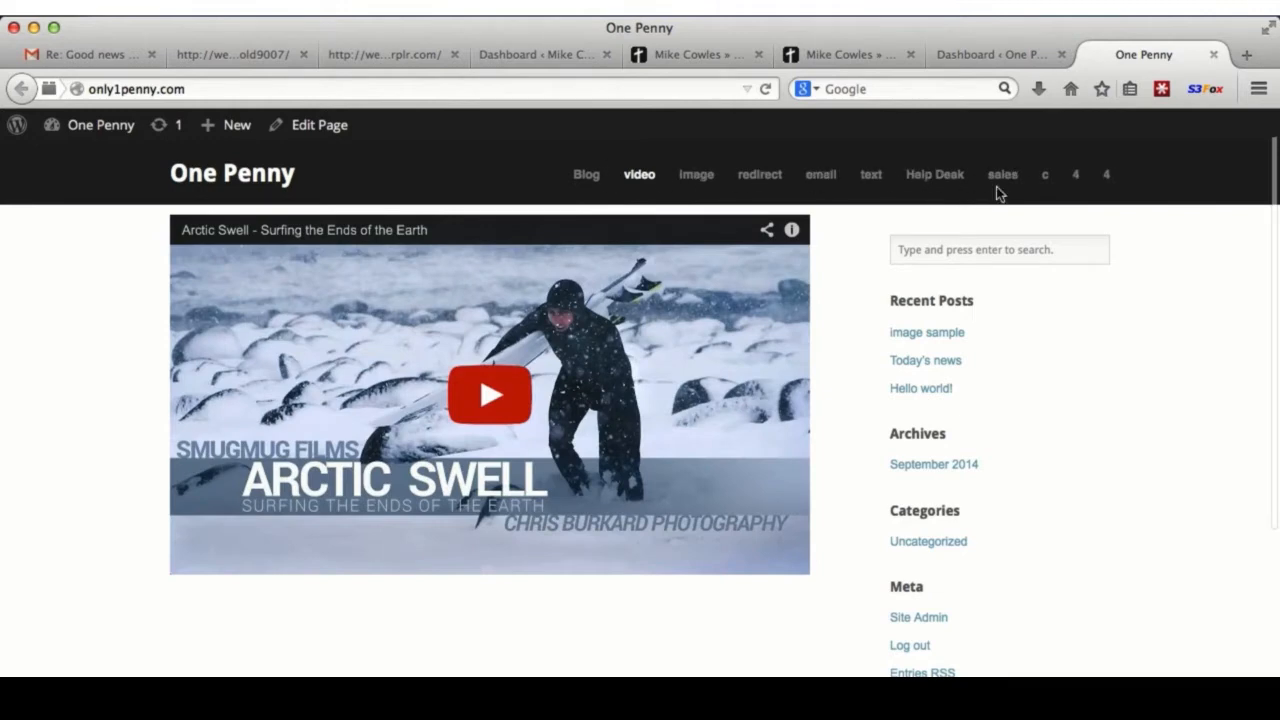
left_click(982, 47)
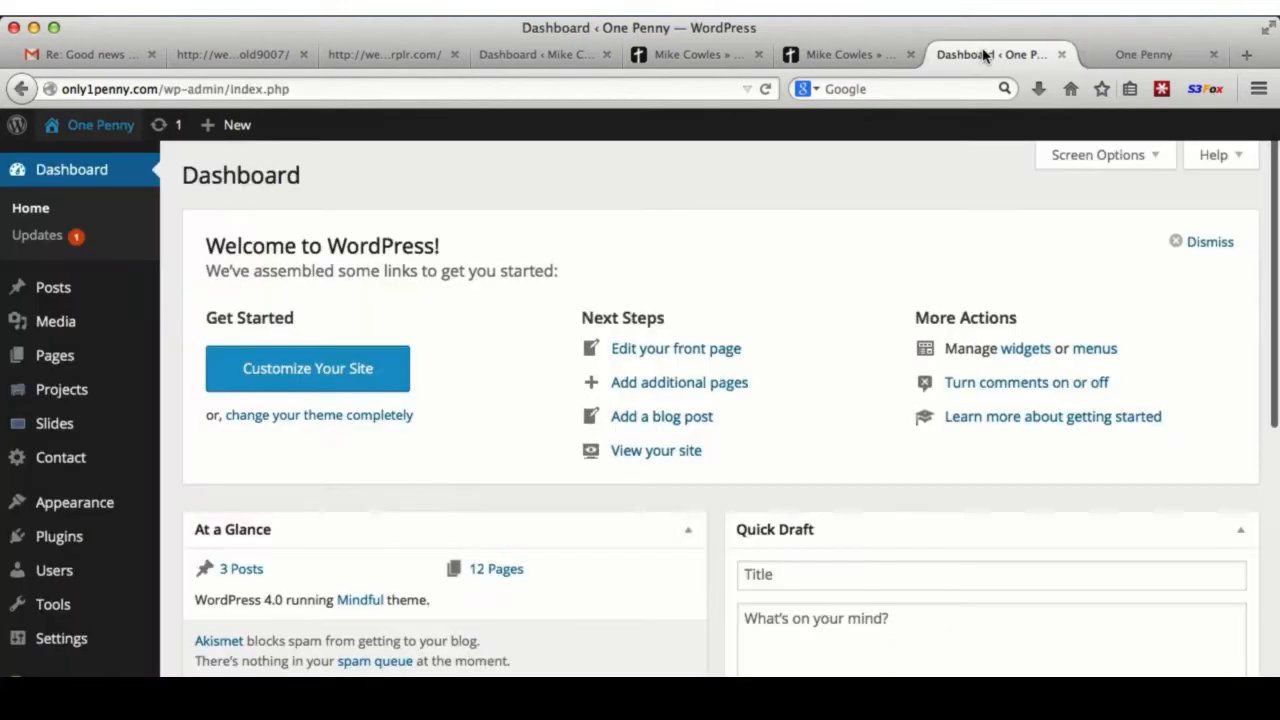
mouse_move(86, 503)
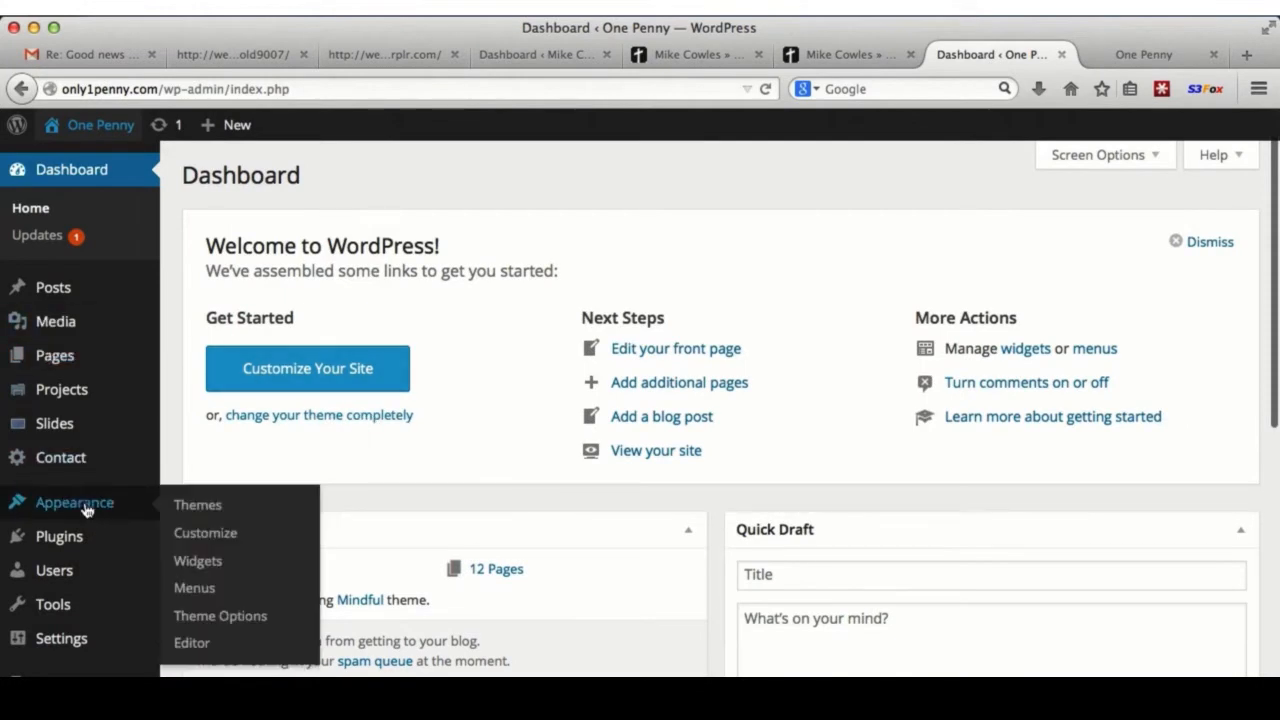
left_click(170, 591)
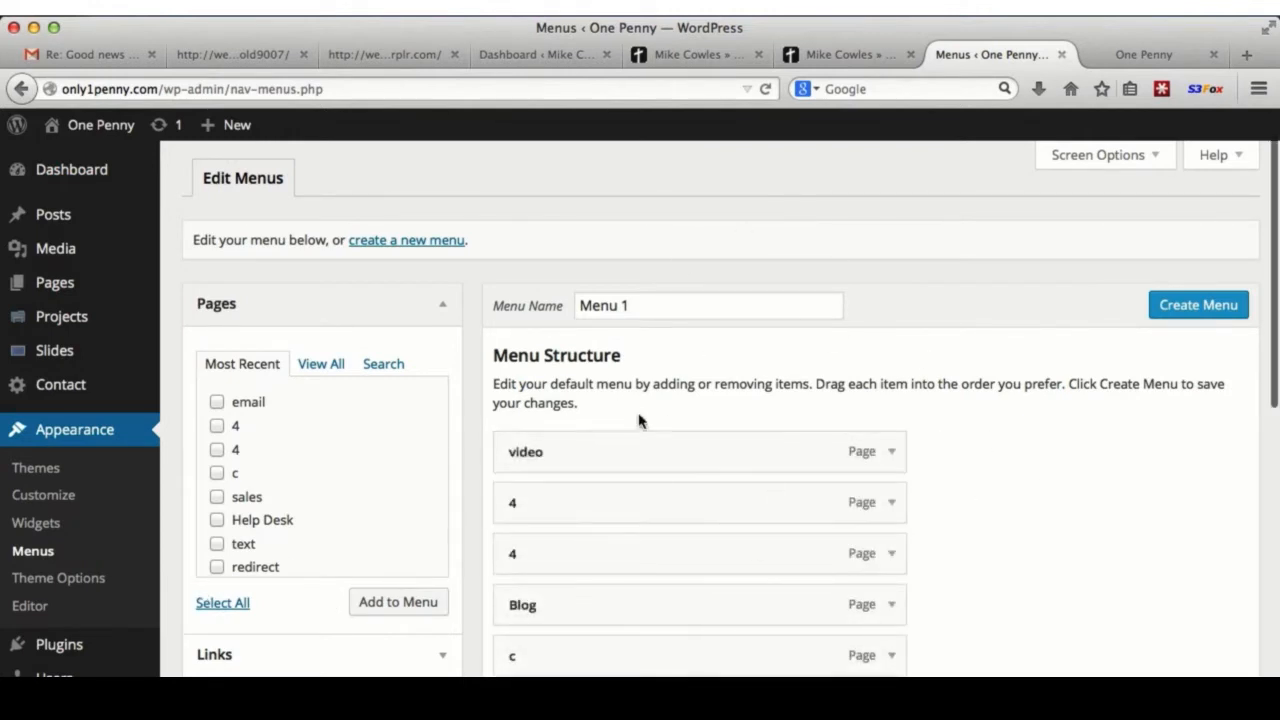
scroll(1026, 546, "down", 3)
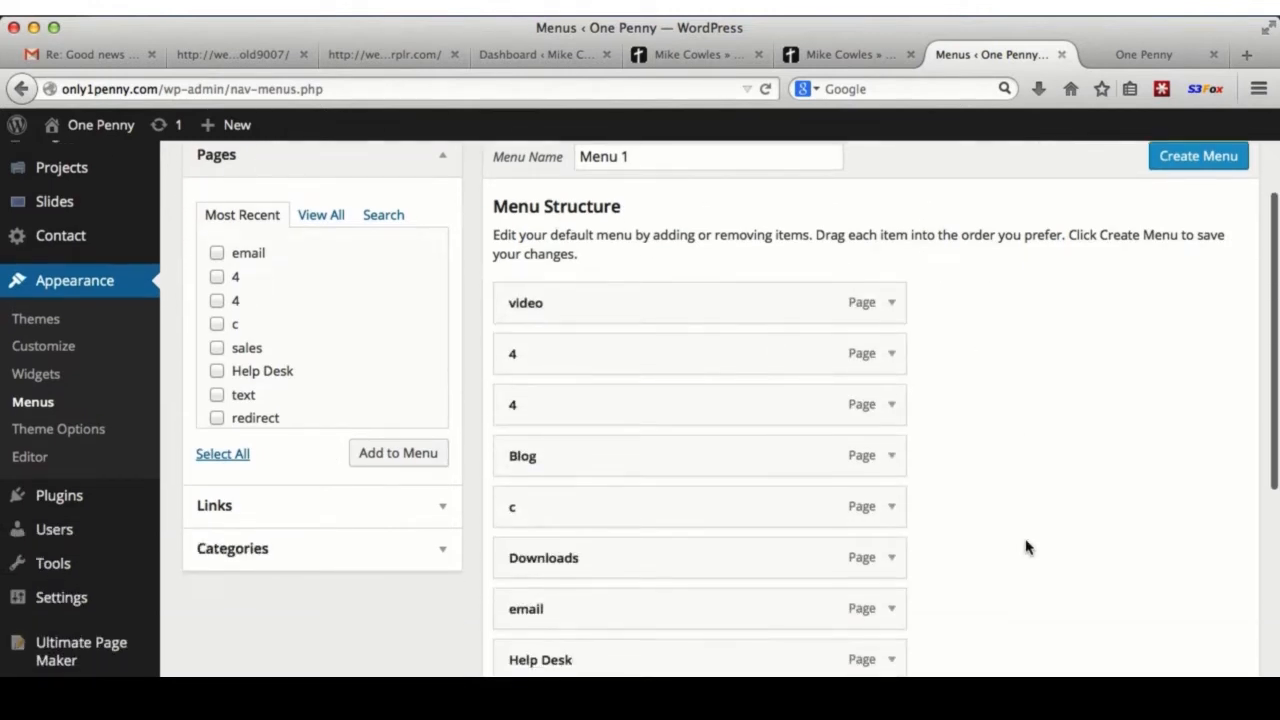
scroll(1058, 590, "down", 8)
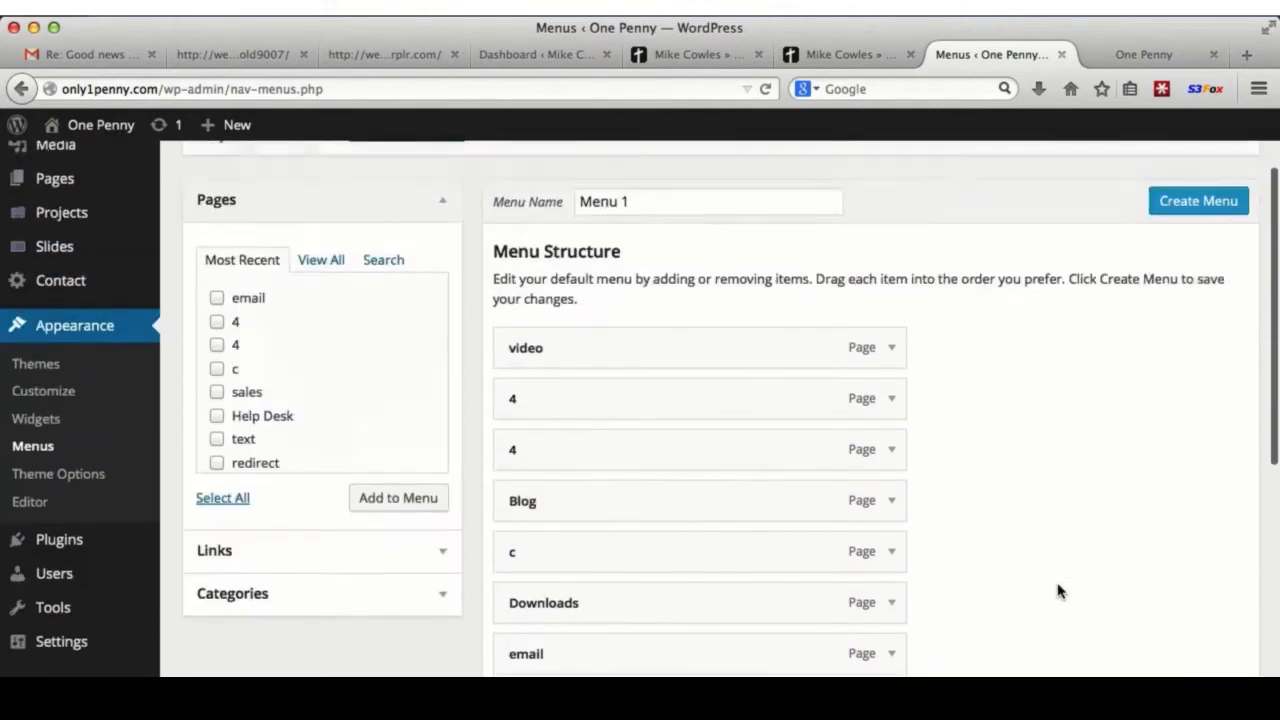
scroll(1057, 591, "down", 3)
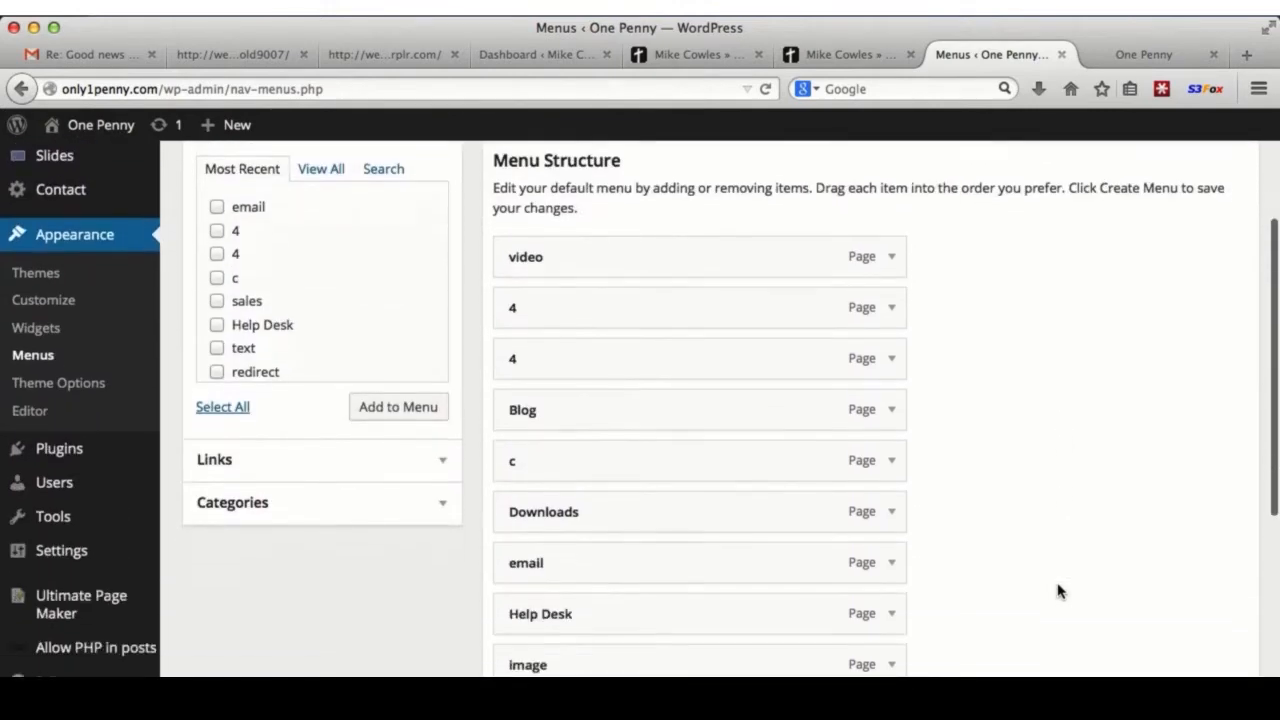
scroll(1024, 406, "up", 5)
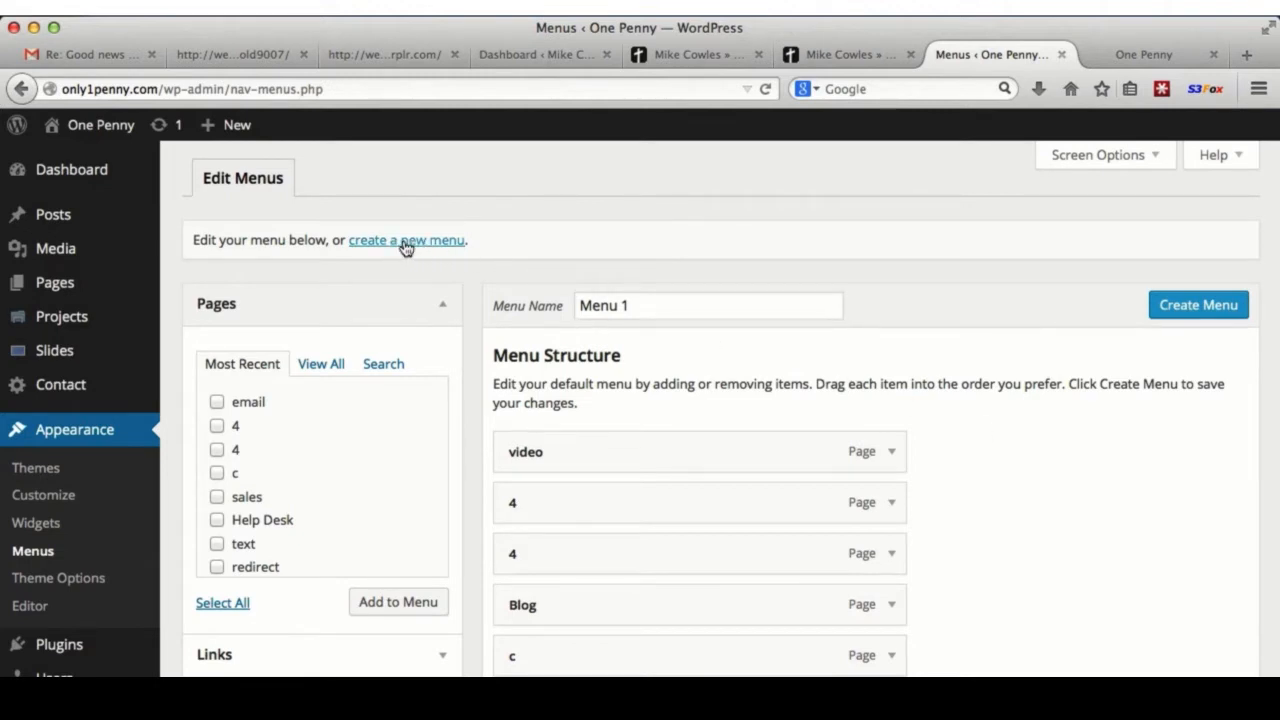
- Create the menu from the listed pages and save it named 'top'
left_click(1201, 310)
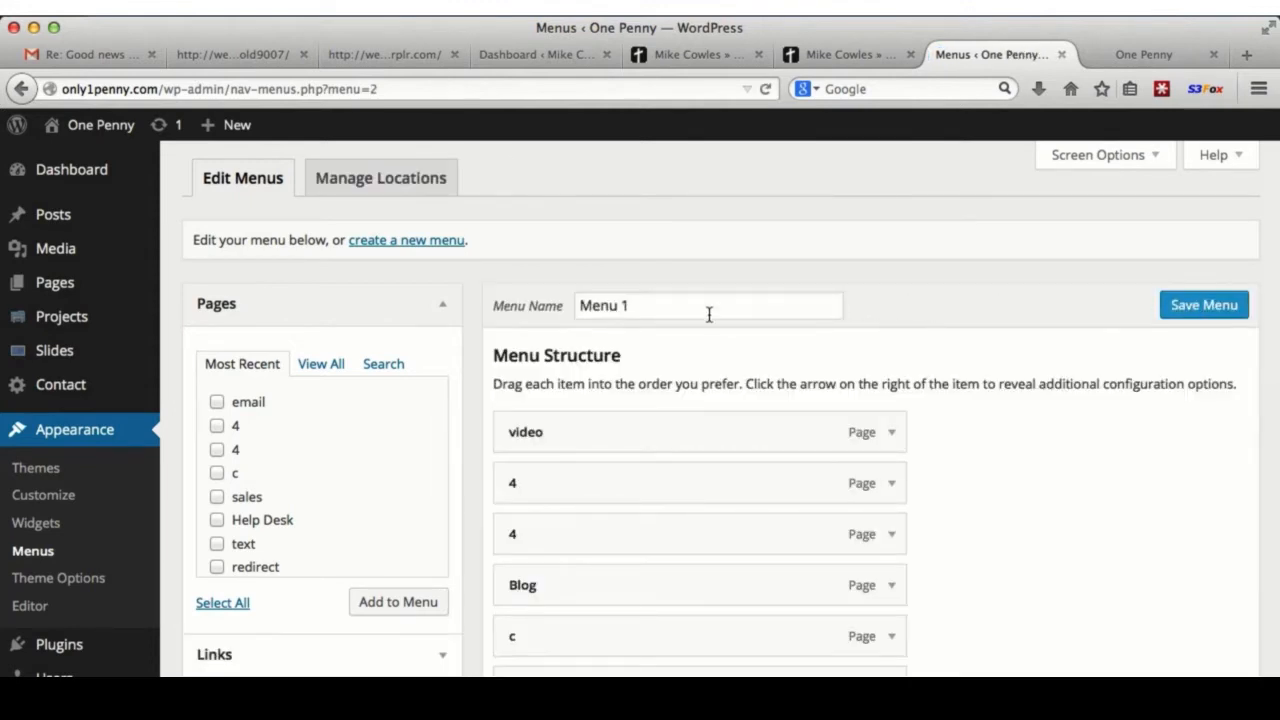
left_click(707, 307)
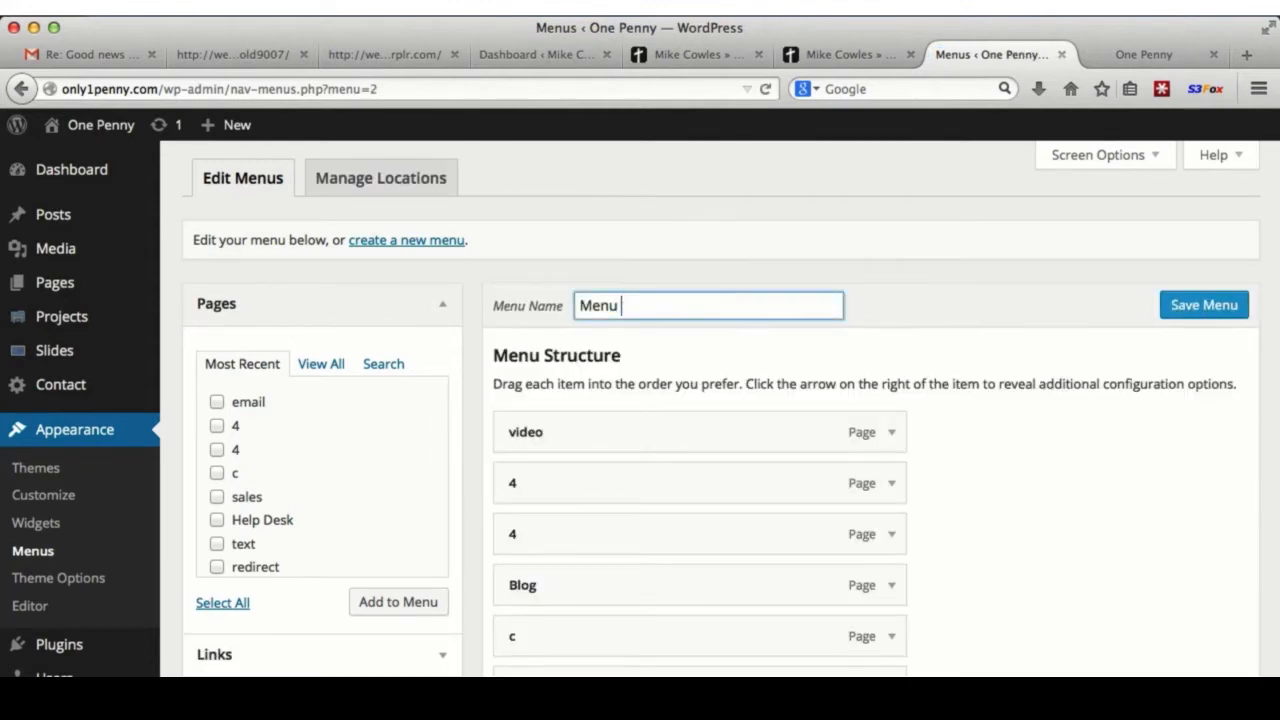
key("BackSpace")
key("BackSpace")
key("BackSpace")
key("BackSpace")
key("BackSpace")
type("top")
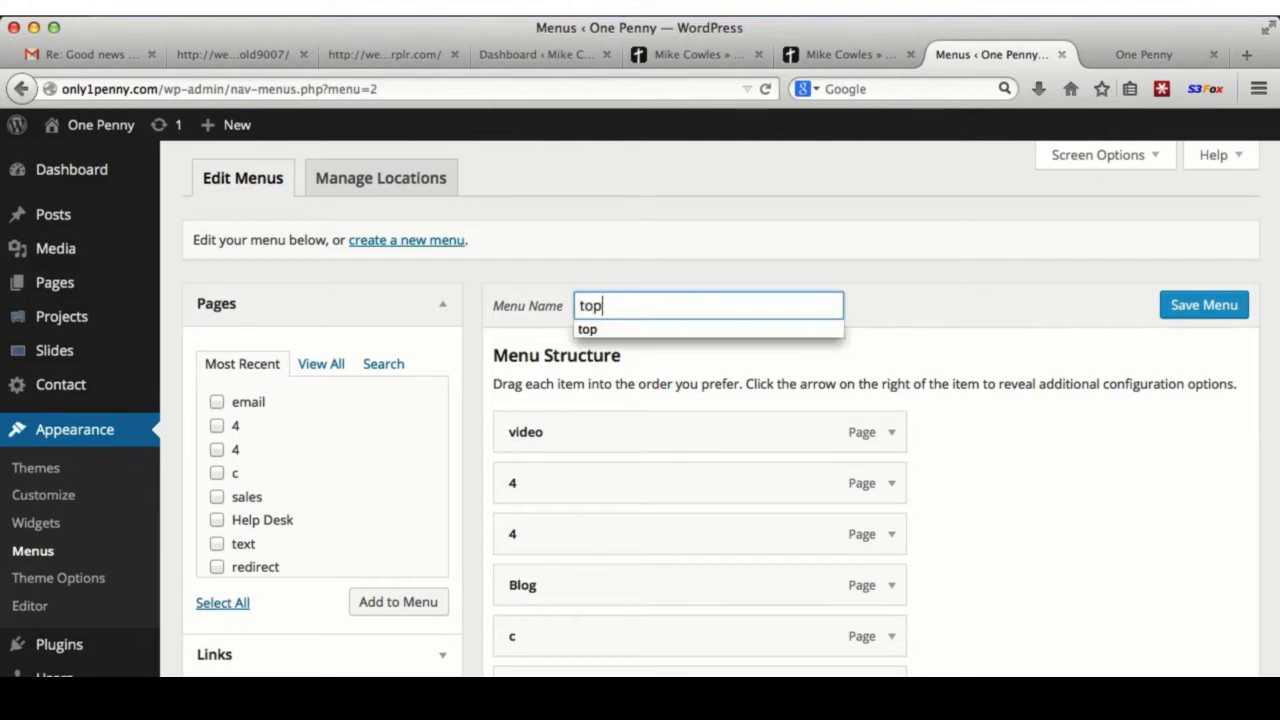
key("Return")
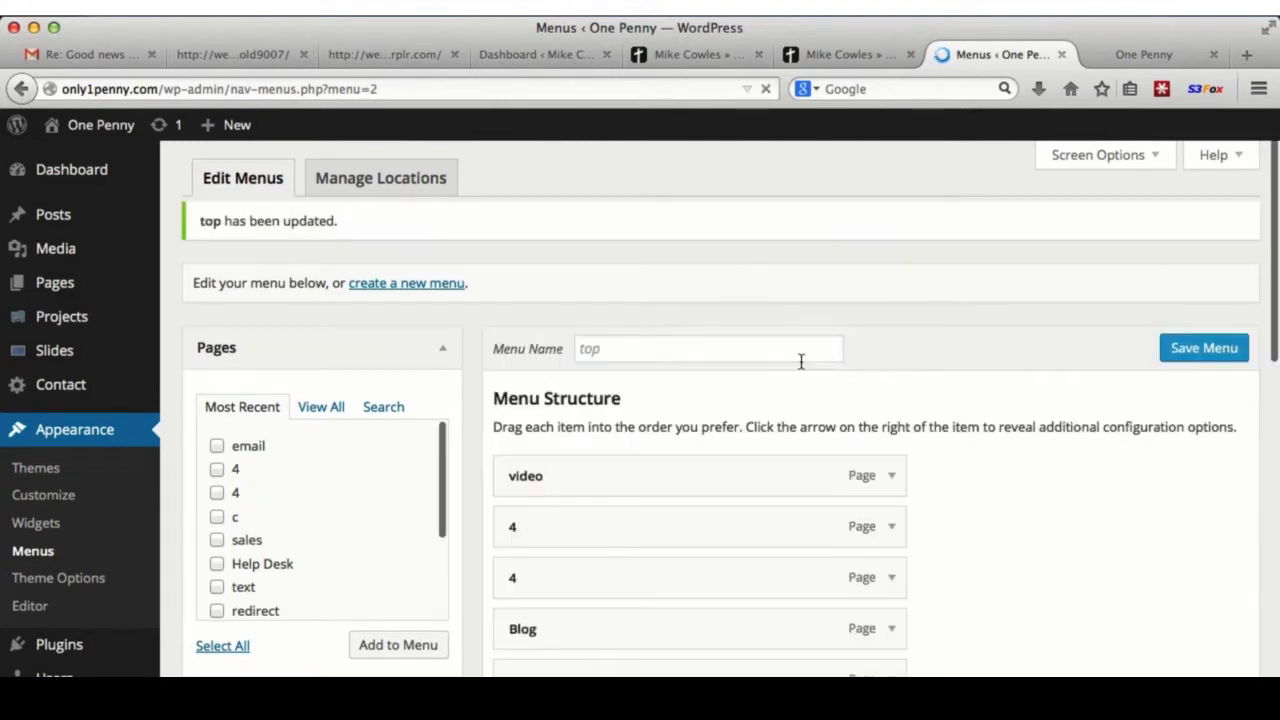
- Assign the 'top' menu to the Main Navigation Menu theme location and save
left_click(400, 187)
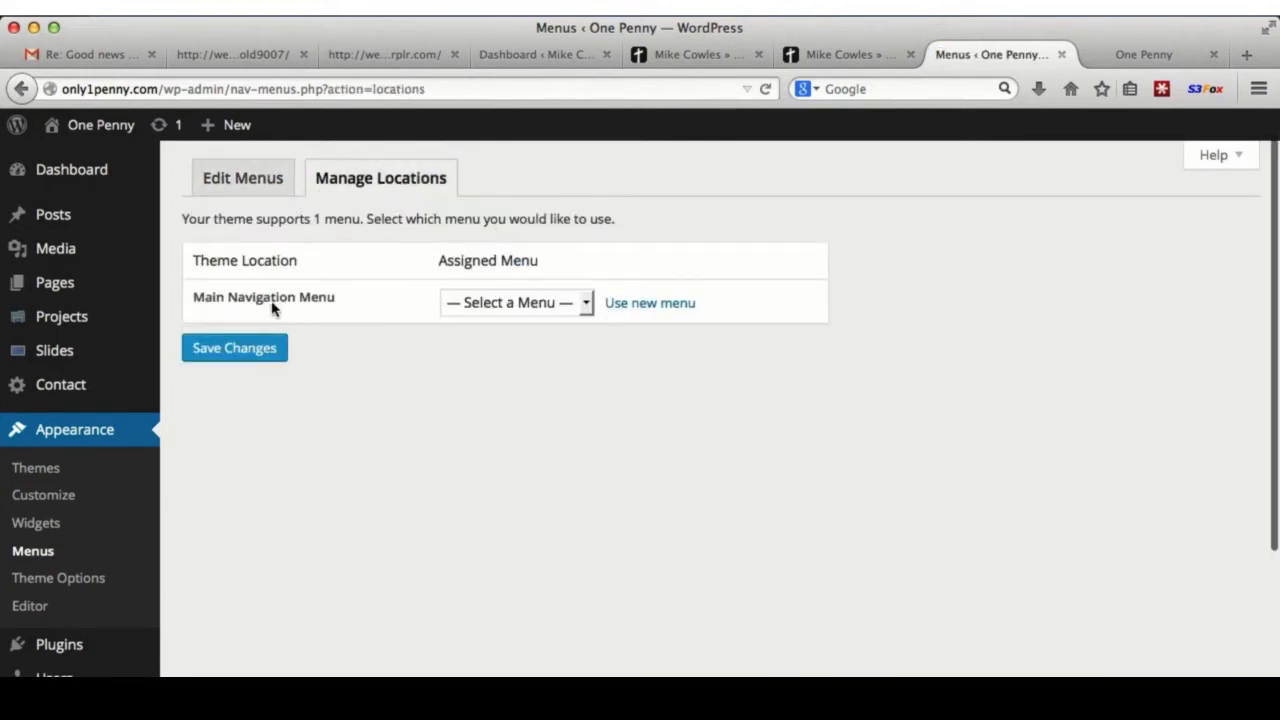
left_click(584, 303)
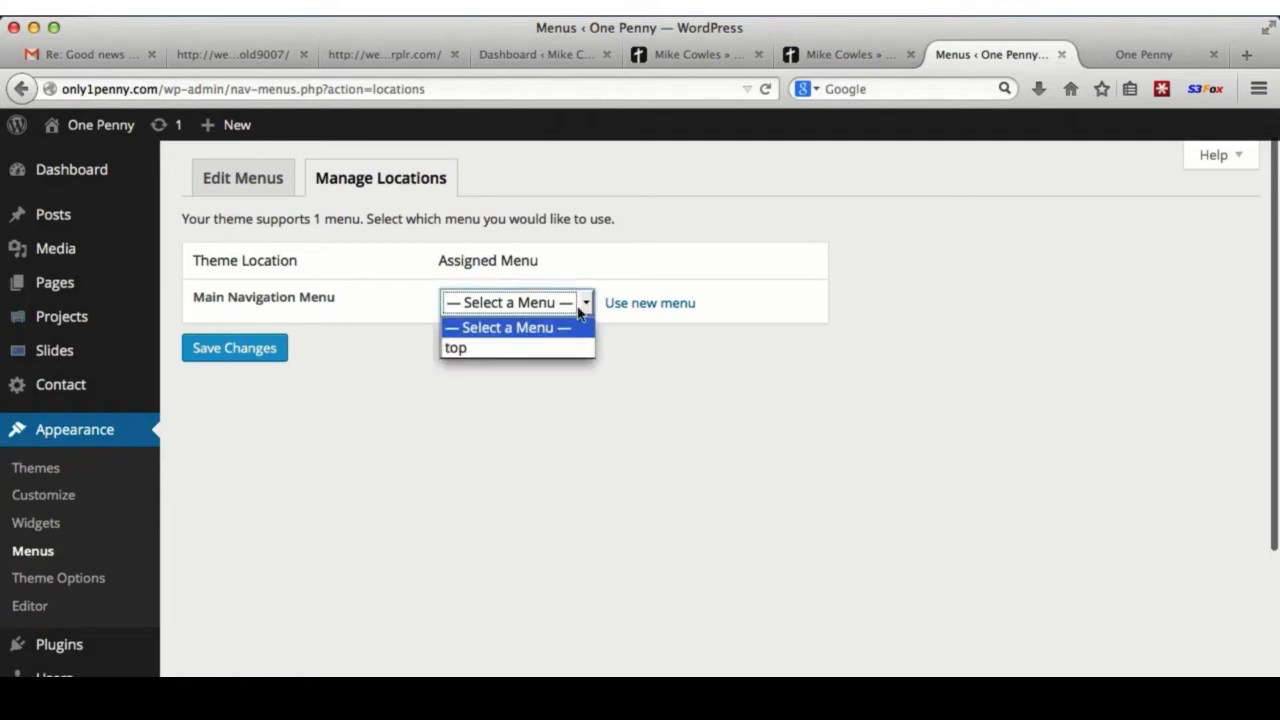
left_click(569, 349)
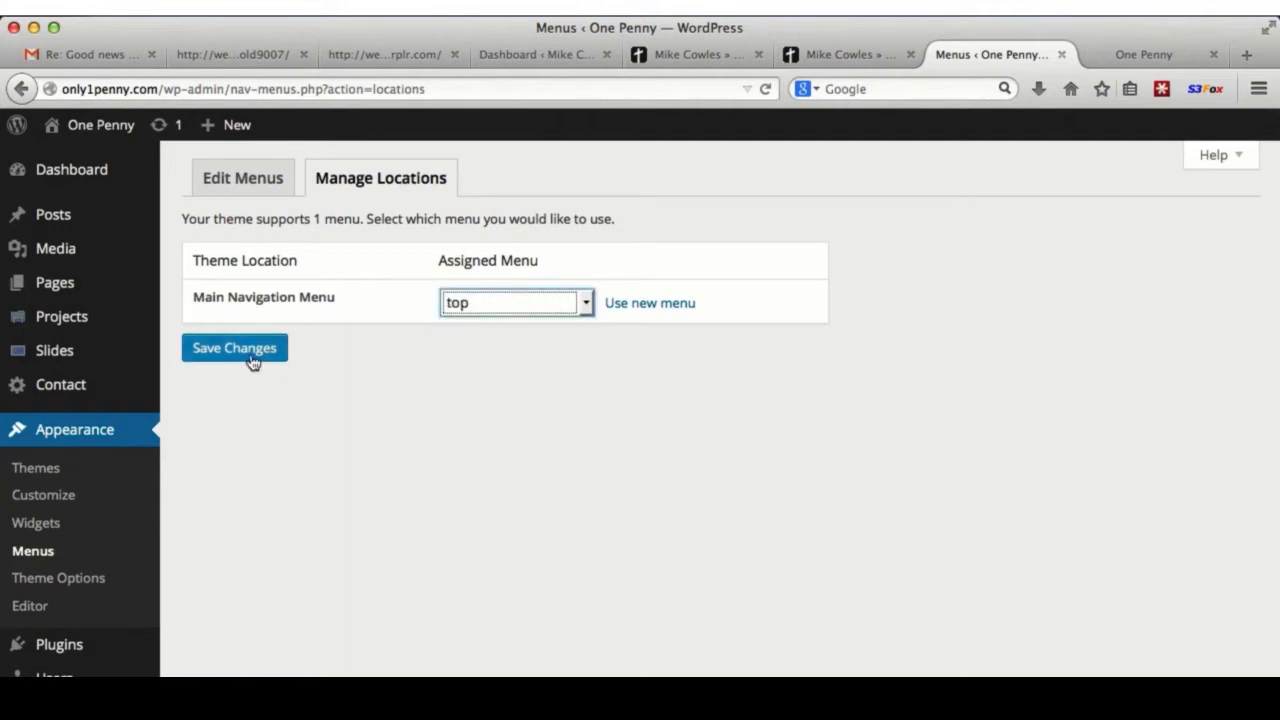
left_click(240, 354)
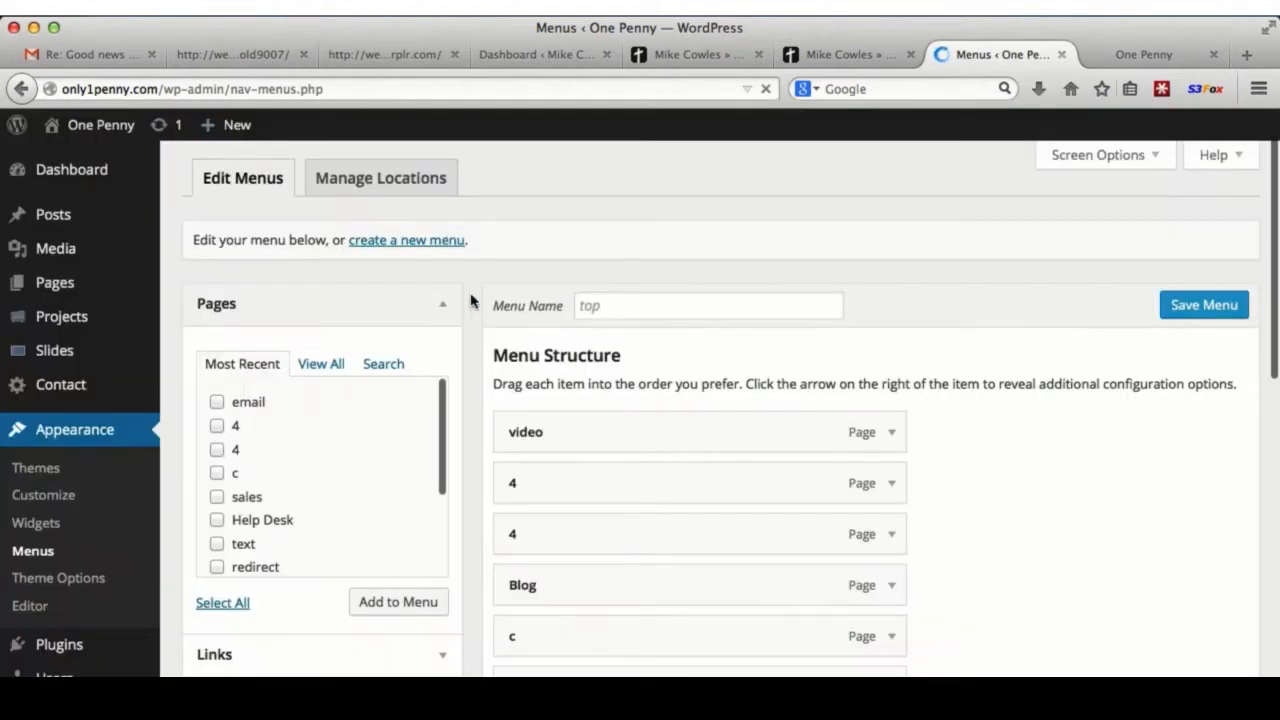
- Remove both '4' page items and the 'c' item from the top menu
scroll(855, 363, "down", 2)
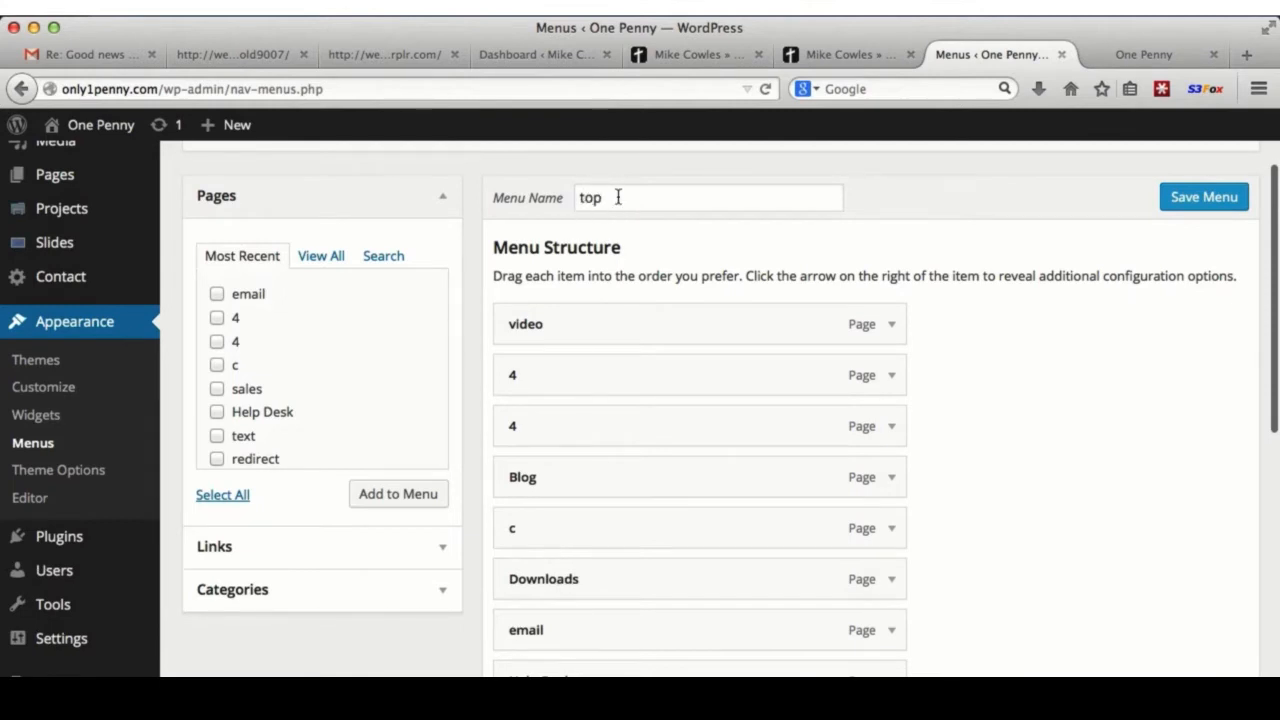
left_click(893, 377)
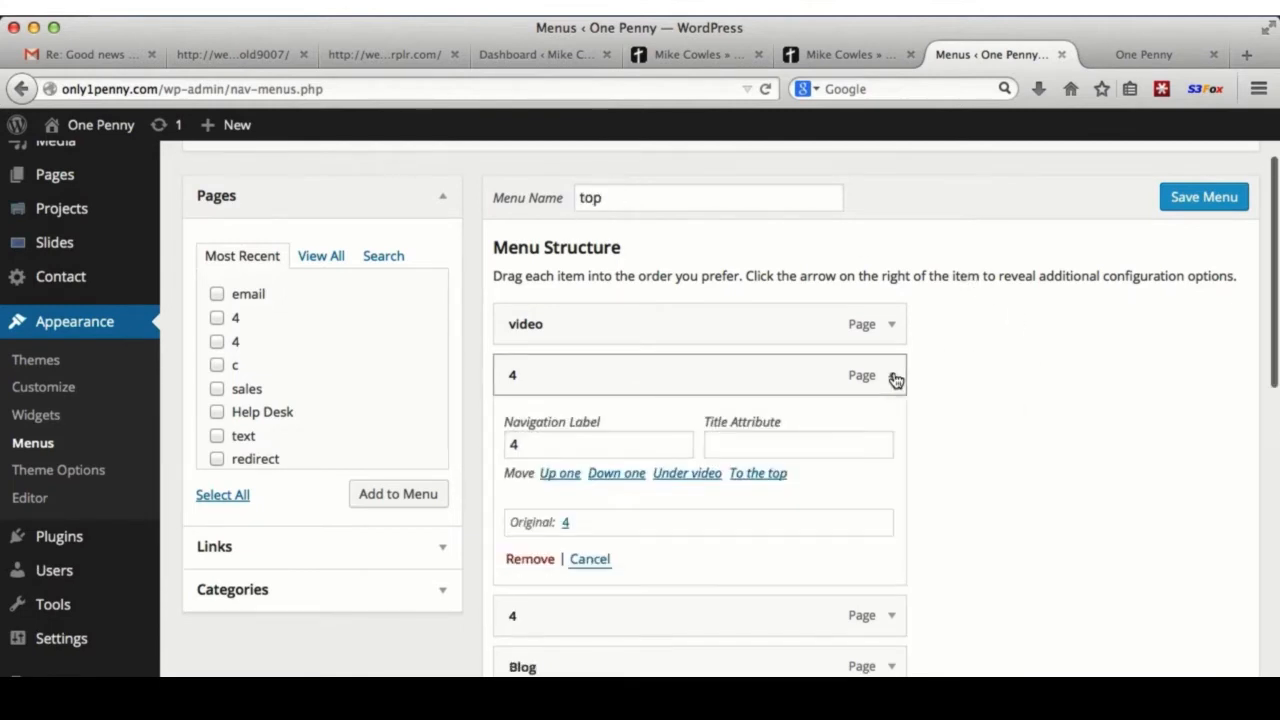
left_click(530, 563)
left_click(891, 375)
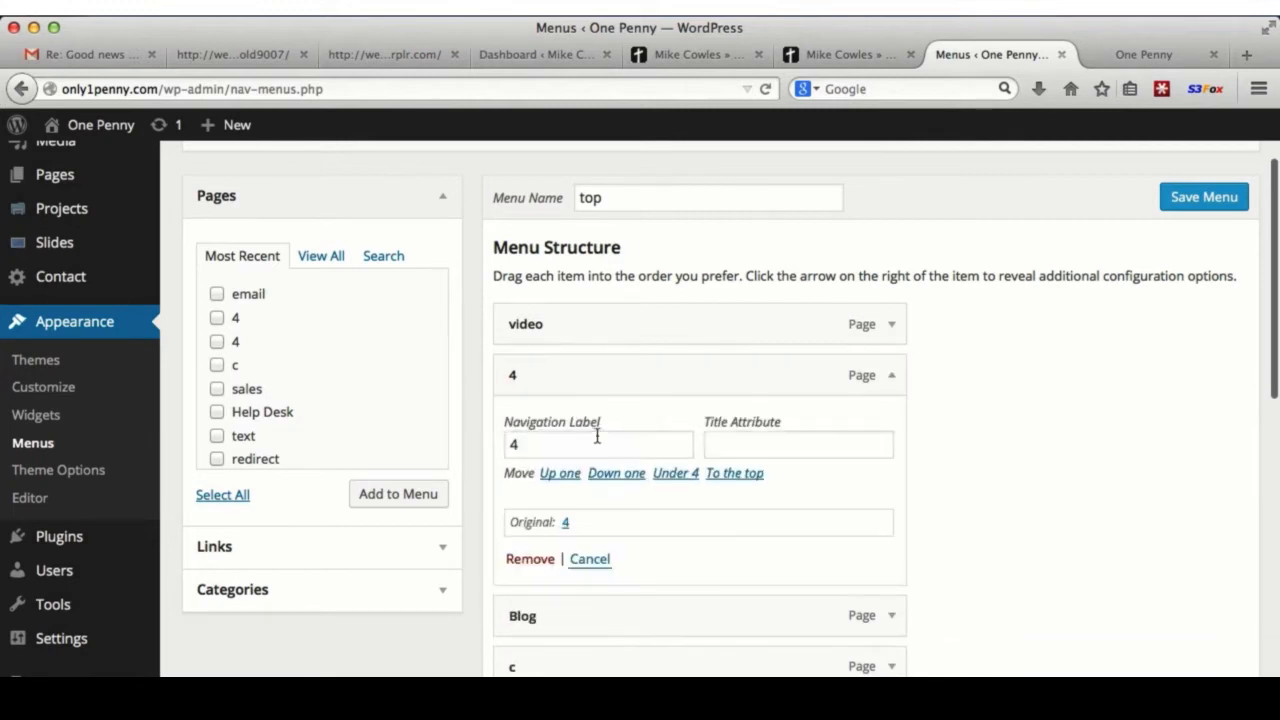
left_click(530, 560)
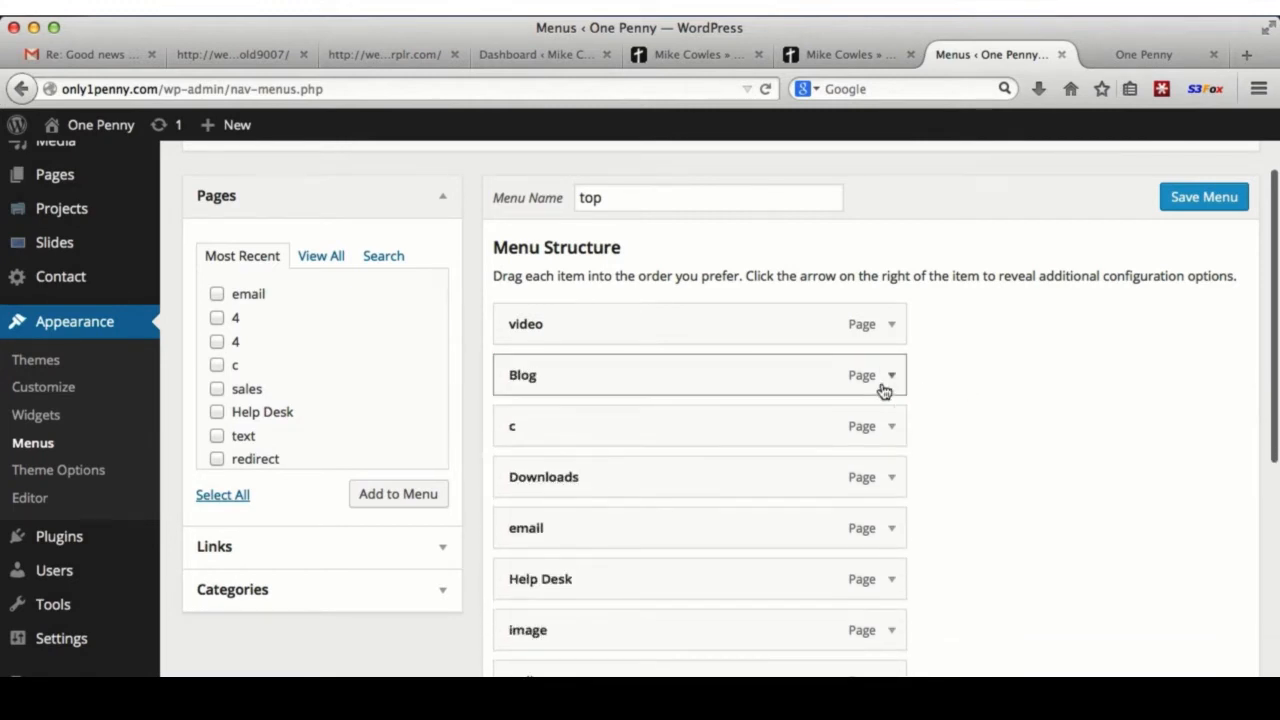
left_click(890, 428)
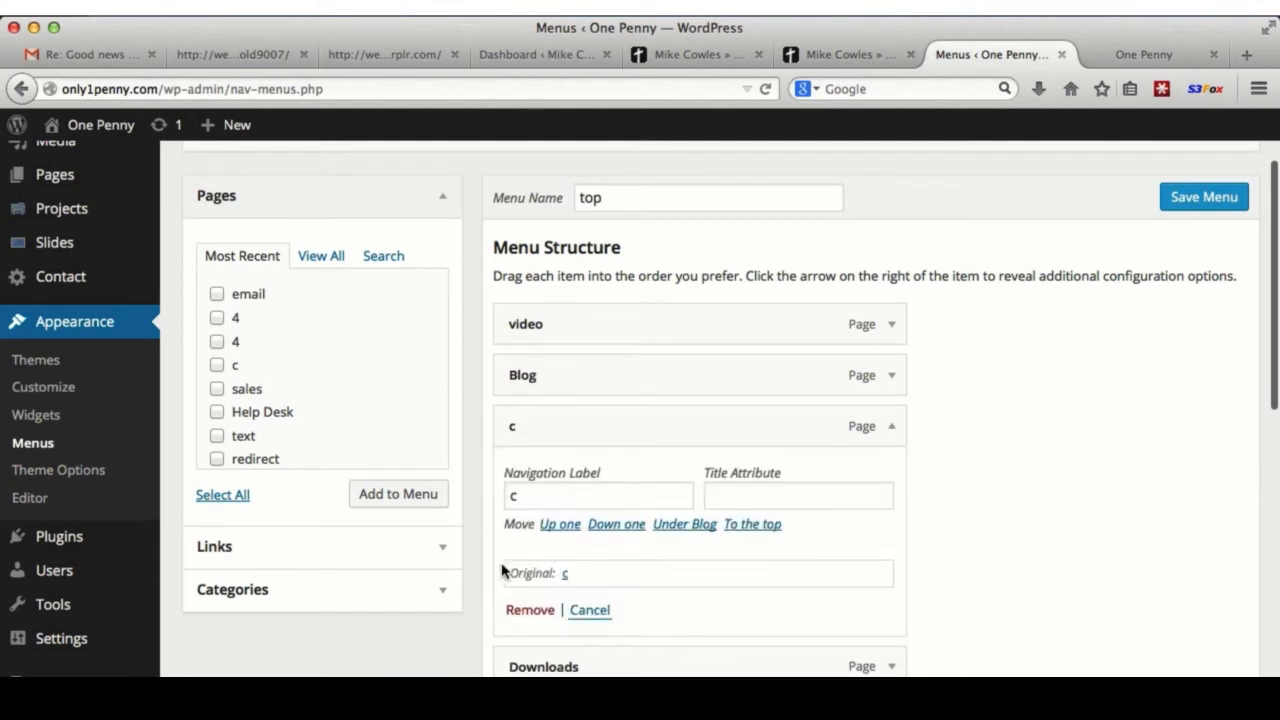
left_click(527, 610)
- Save the trimmed top menu and switch to the live One Penny tab
scroll(1020, 471, "down", 3)
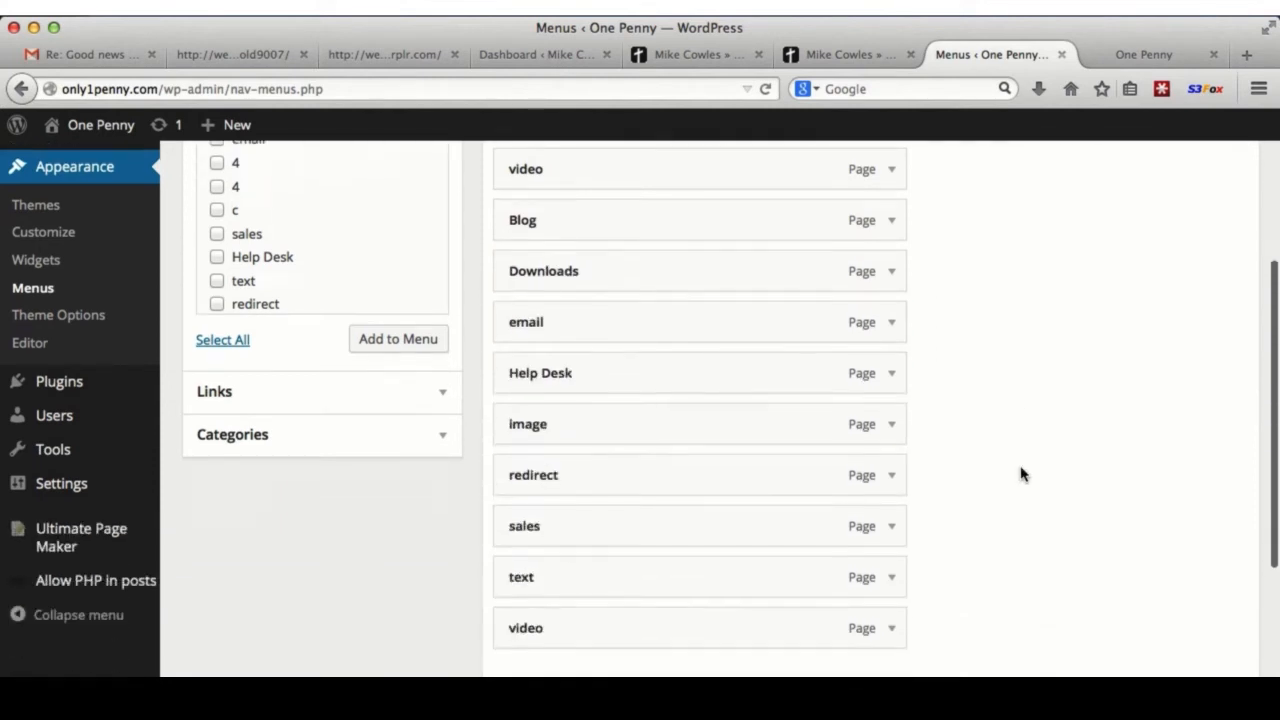
scroll(1021, 474, "up", 5)
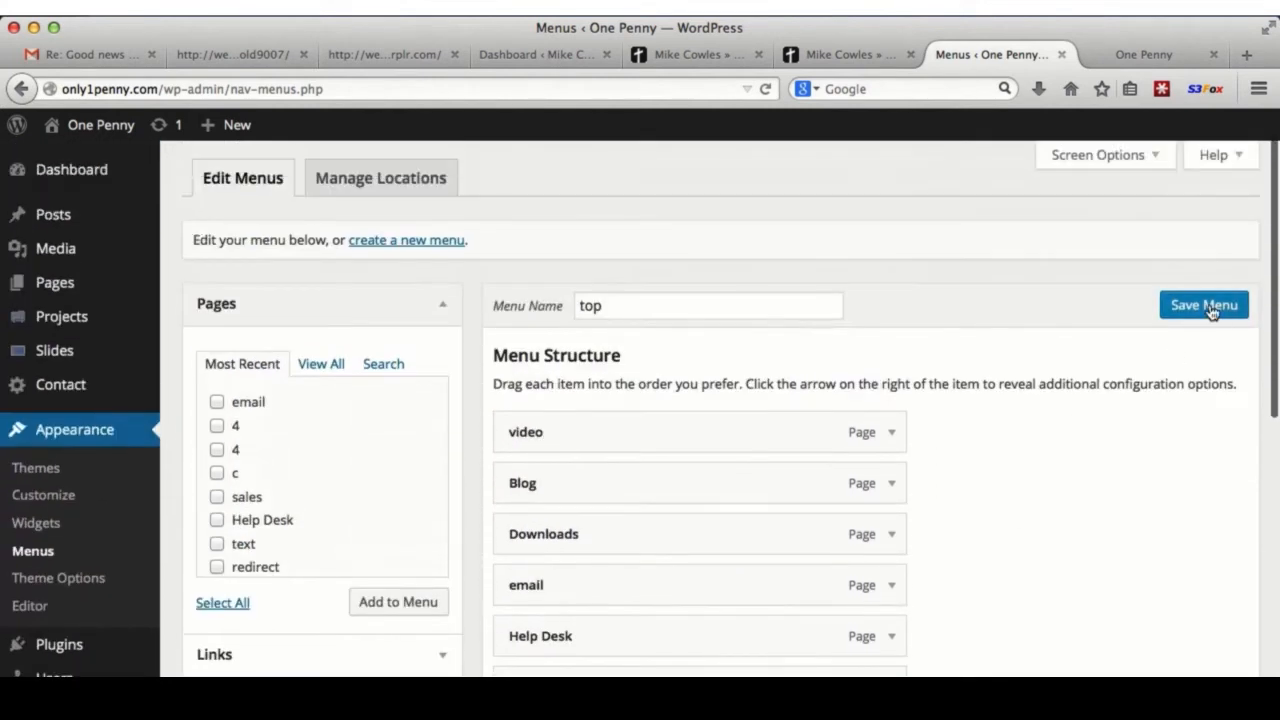
left_click(1209, 308)
left_click(1121, 55)
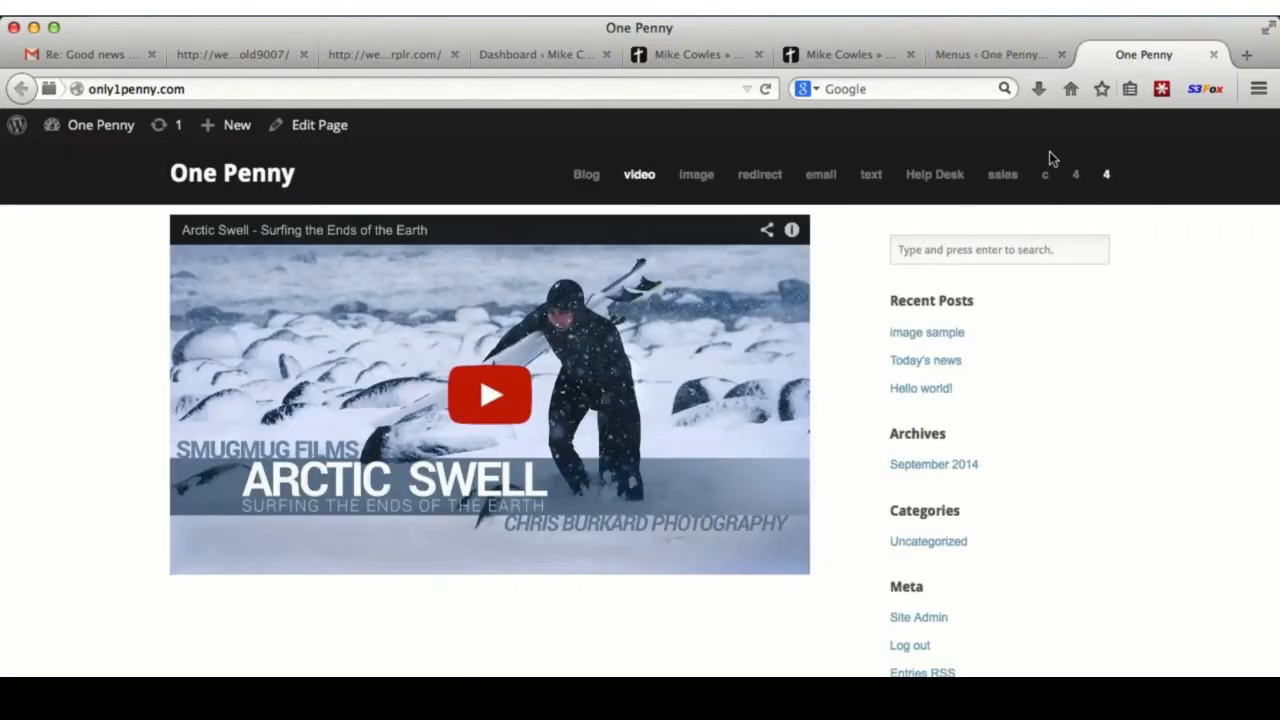
- Reload the live One Penny site to show the trimmed navigation
left_click(766, 89)
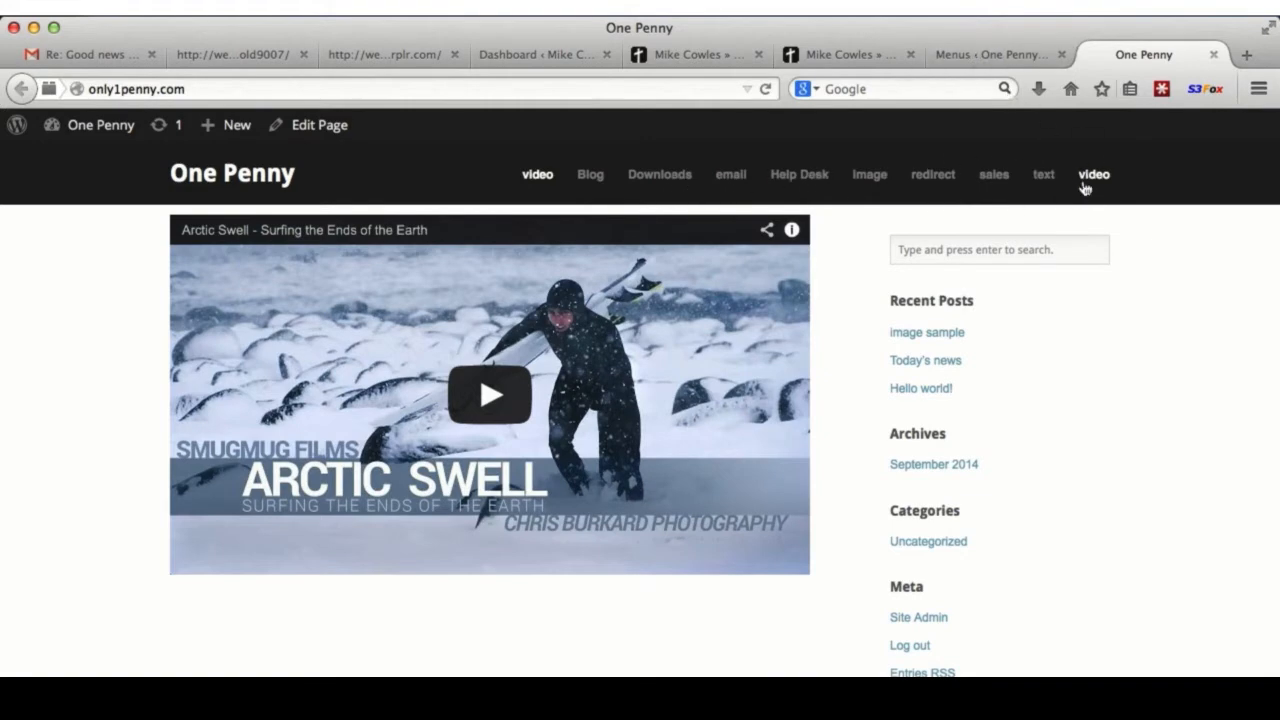
- Nest Blog, Downloads and email under video, and image and redirect under Help Desk
left_click(995, 54)
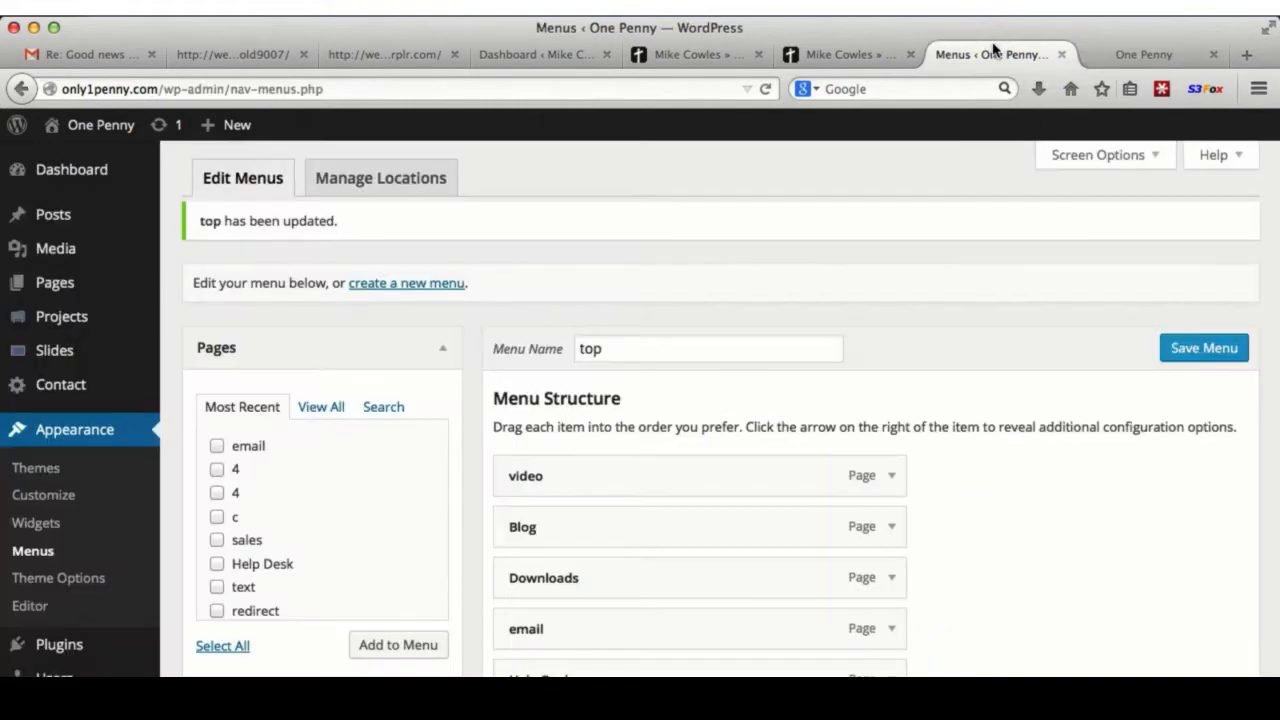
scroll(1041, 612, "down", 5)
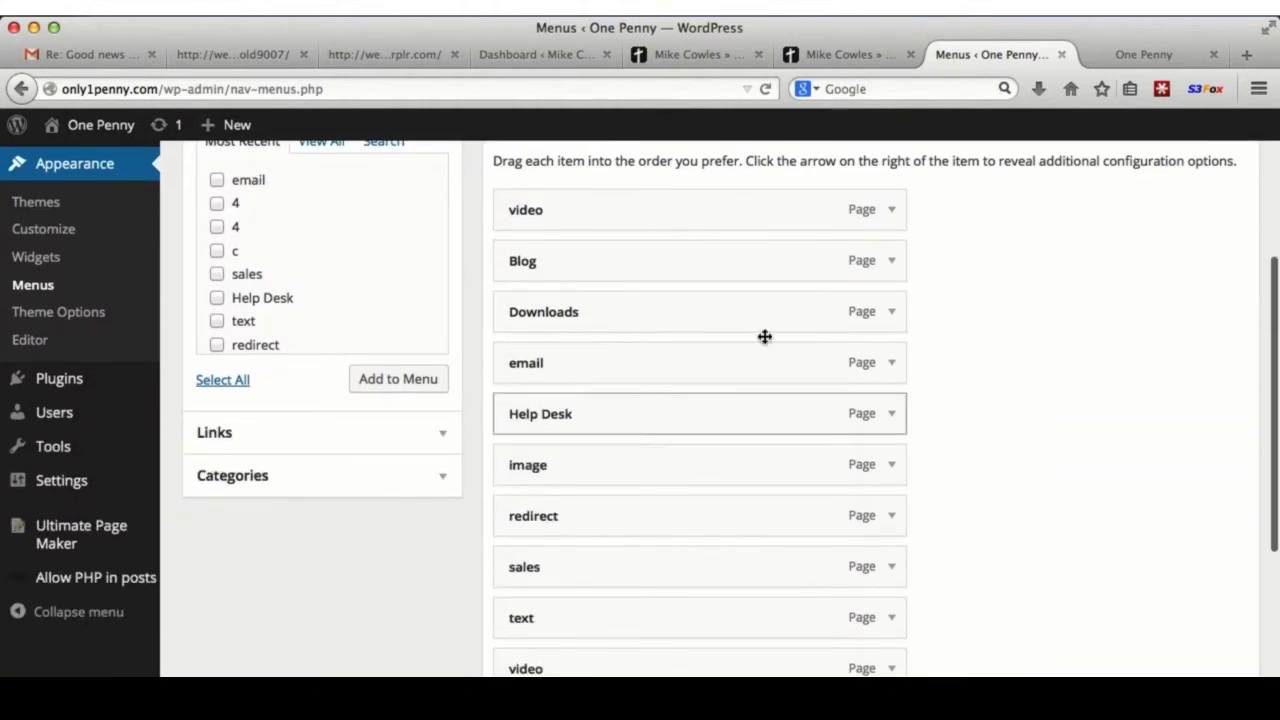
left_click_drag(634, 269, 677, 266)
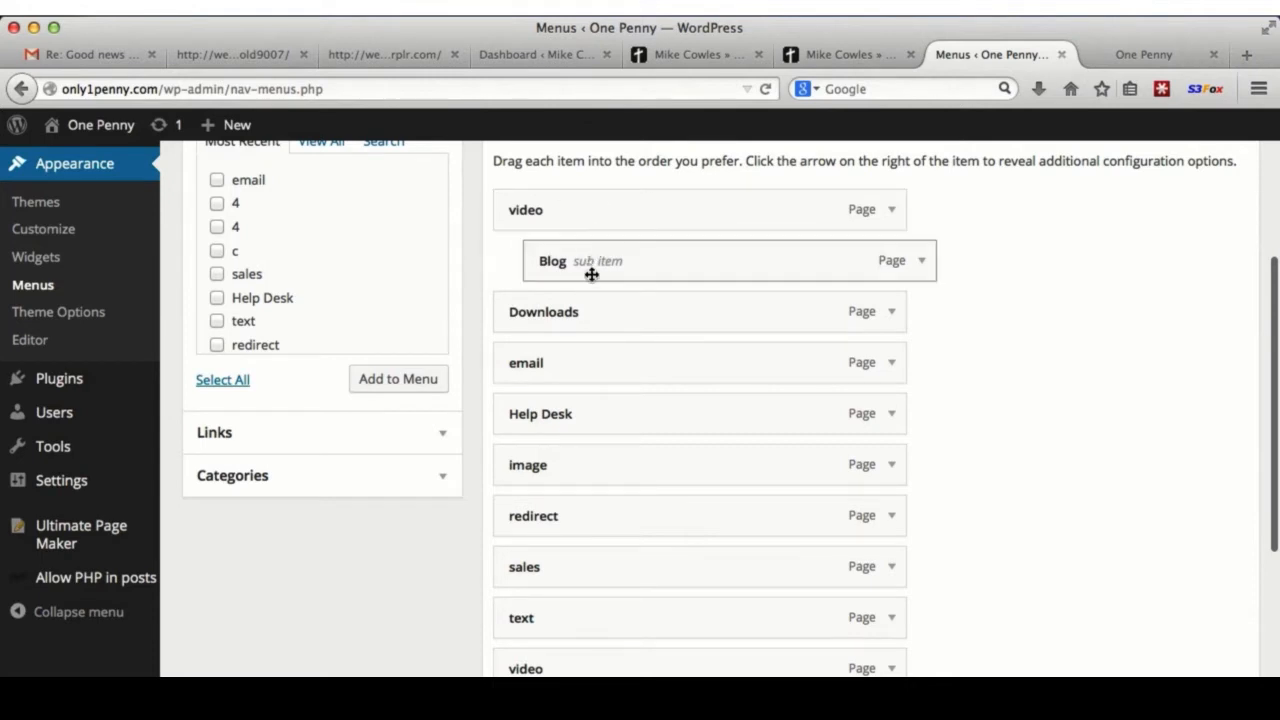
left_click_drag(545, 315, 600, 326)
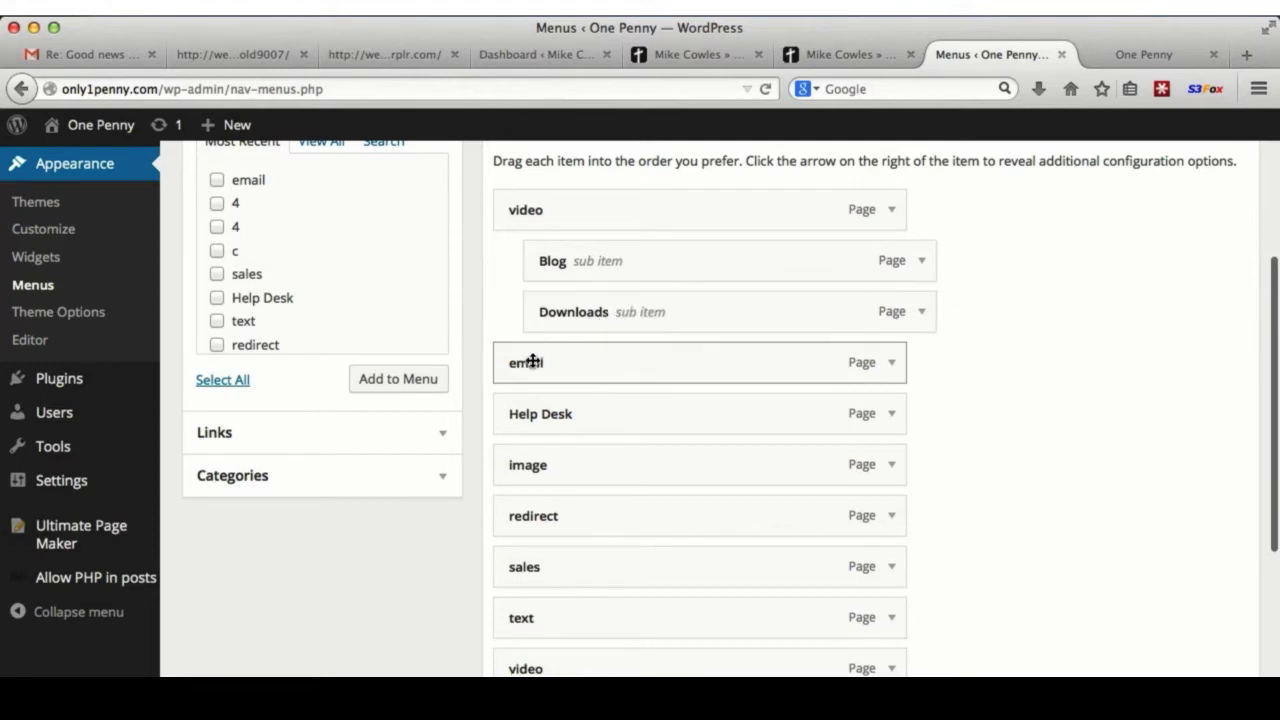
left_click_drag(529, 363, 620, 377)
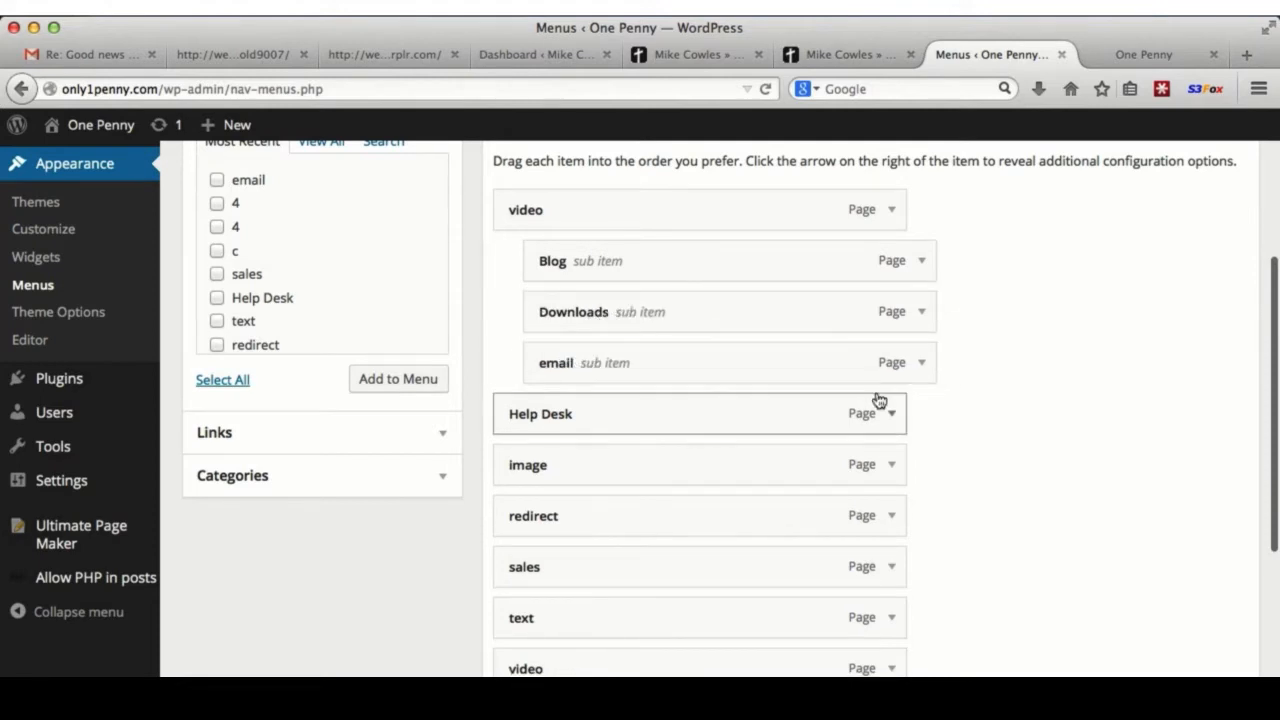
left_click_drag(605, 467, 640, 466)
left_click_drag(571, 523, 600, 520)
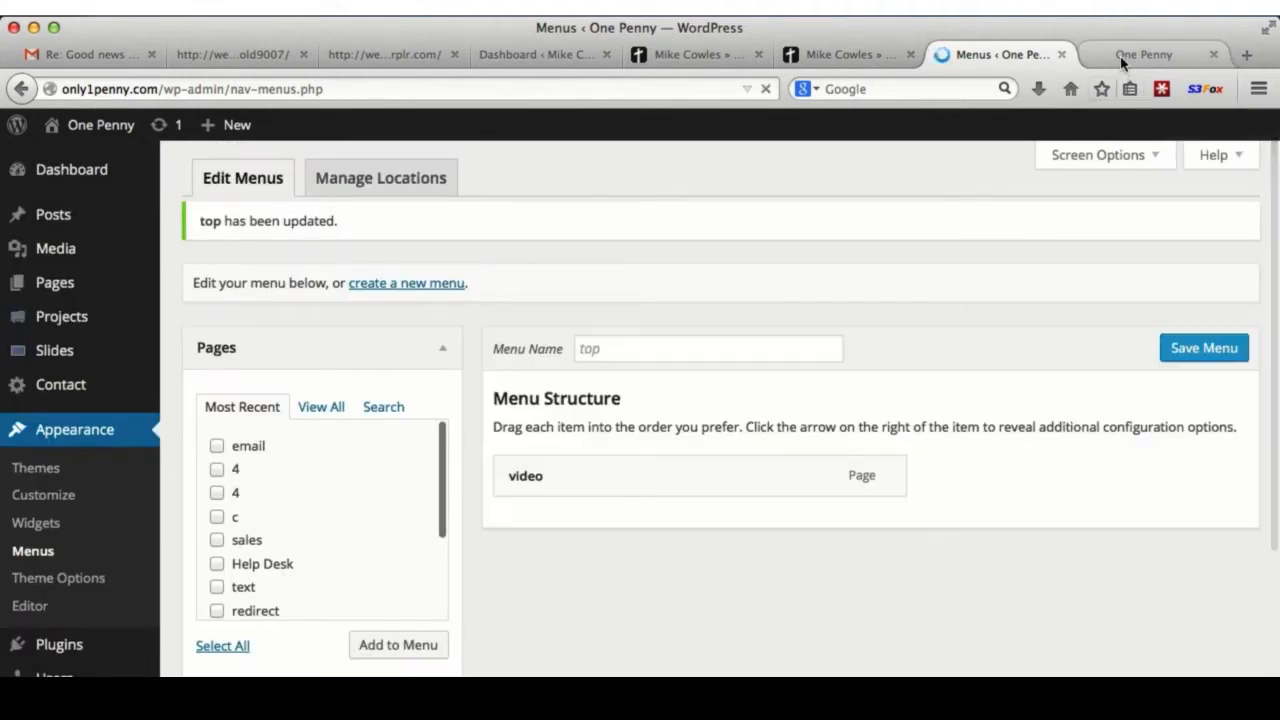
left_click(1120, 55)
left_click(766, 88)
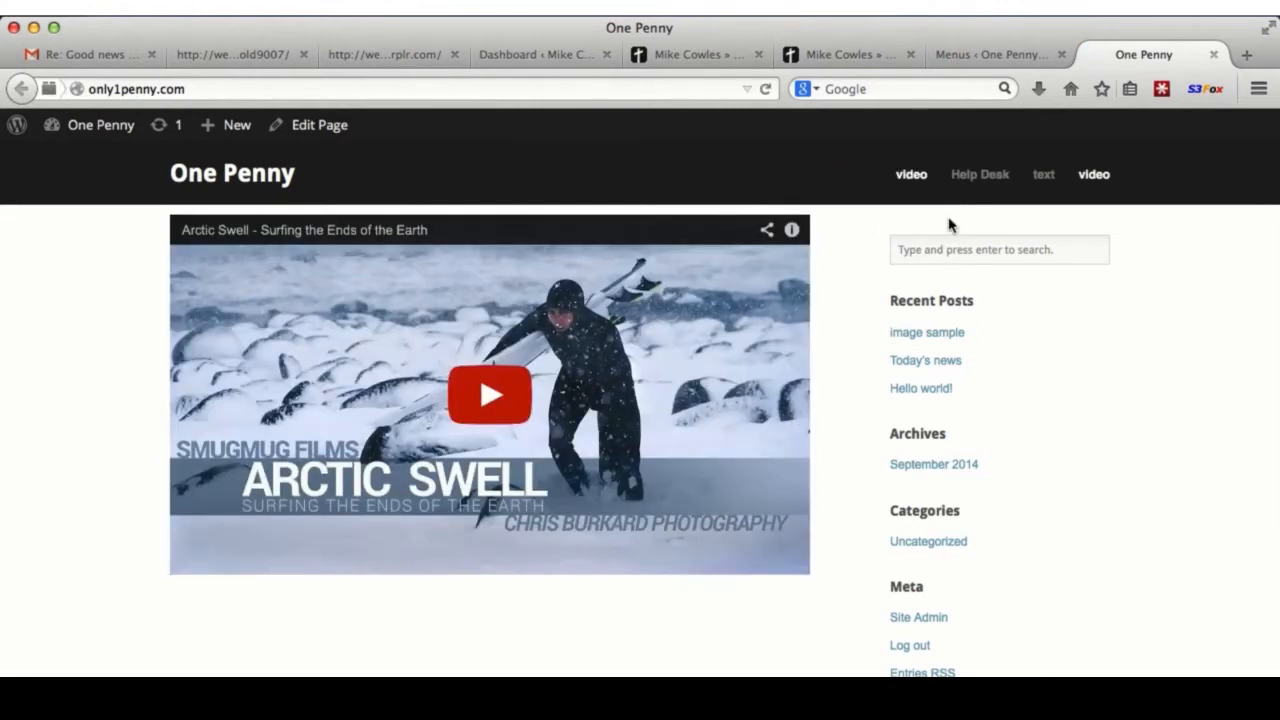
mouse_move(909, 180)
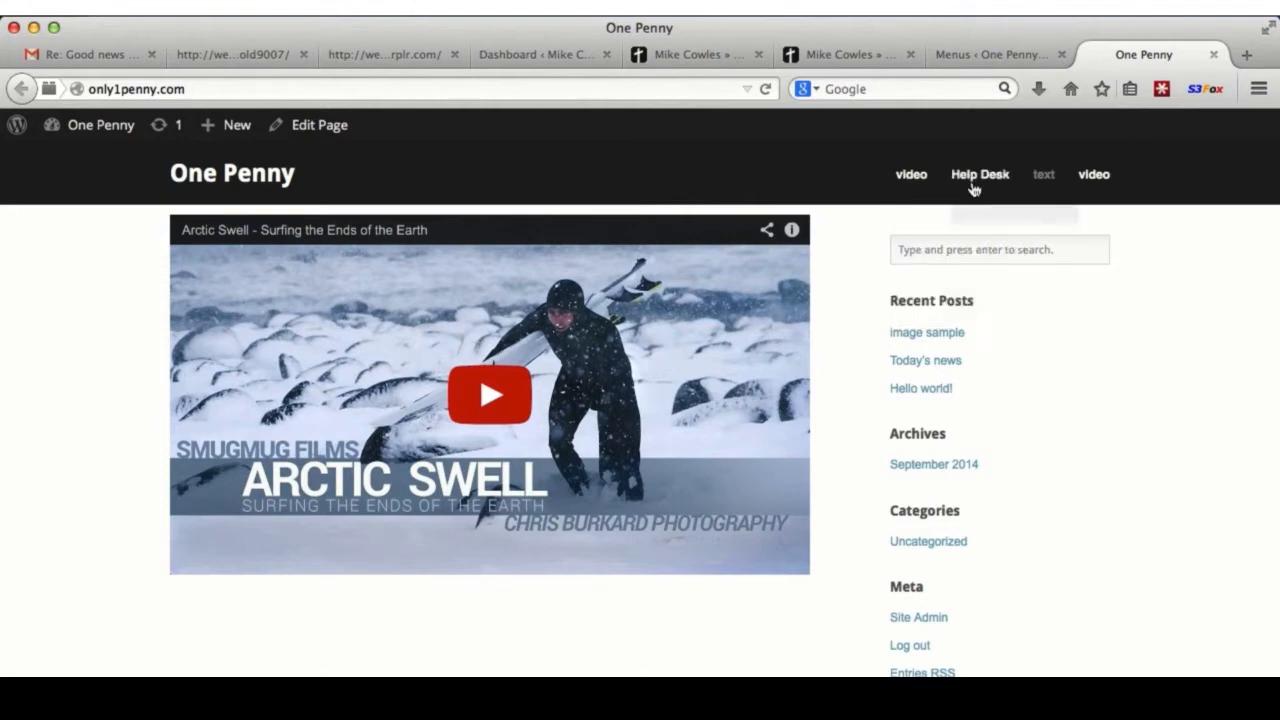
mouse_move(980, 176)
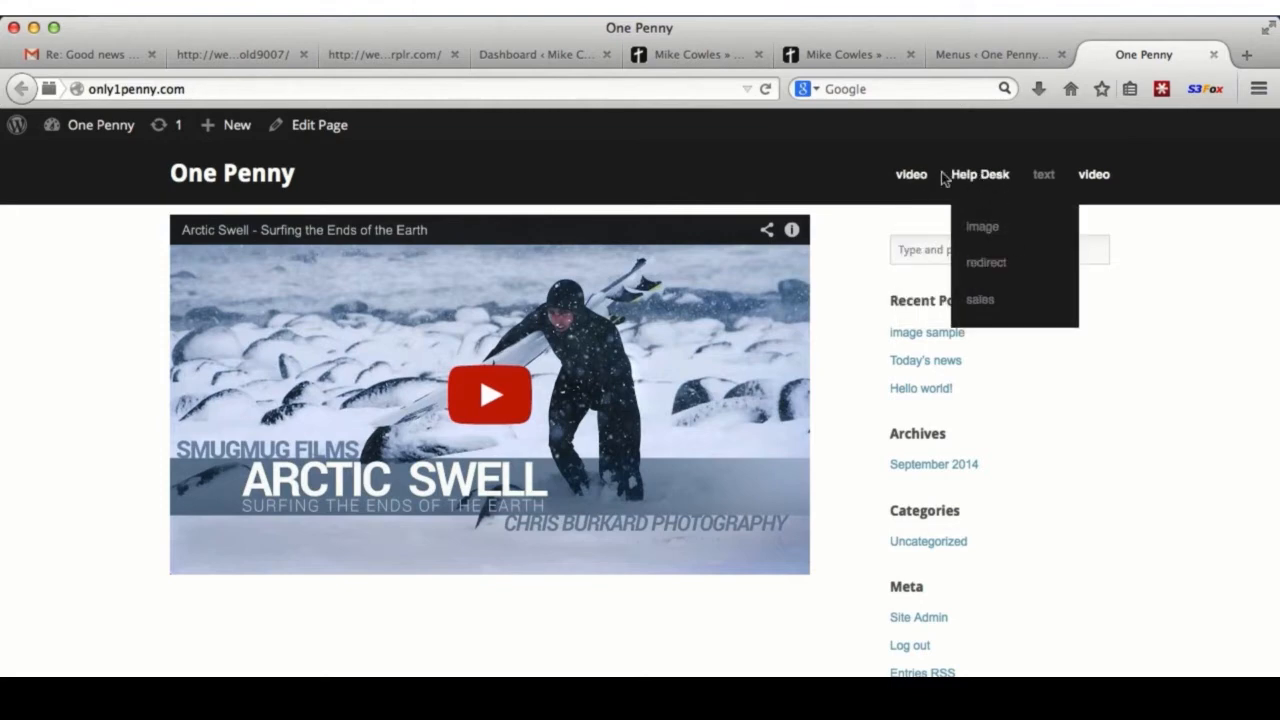
mouse_move(912, 176)
left_click(1036, 54)
- Move image and redirect under Blog, nest sales under redirect, and save the menu
scroll(1054, 449, "down", 5)
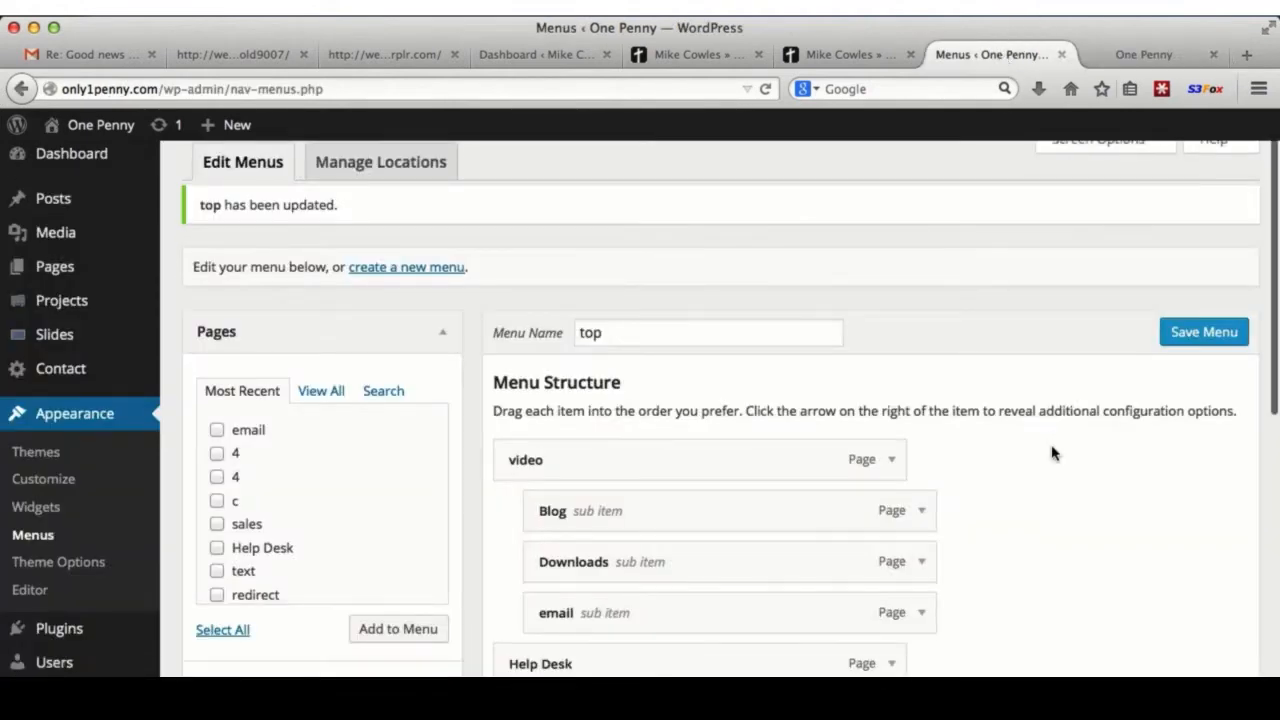
left_click_drag(794, 486, 772, 348)
left_click_drag(784, 540, 806, 389)
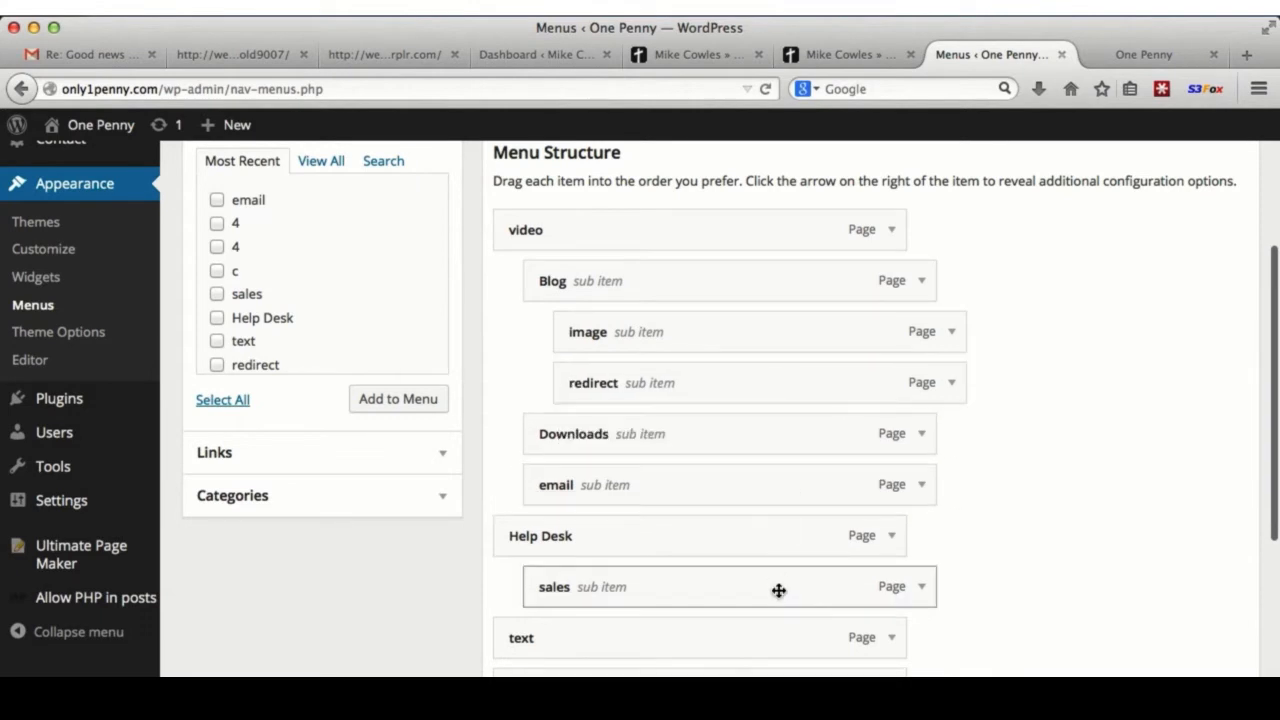
left_click_drag(777, 591, 851, 434)
scroll(1000, 410, "up", 3)
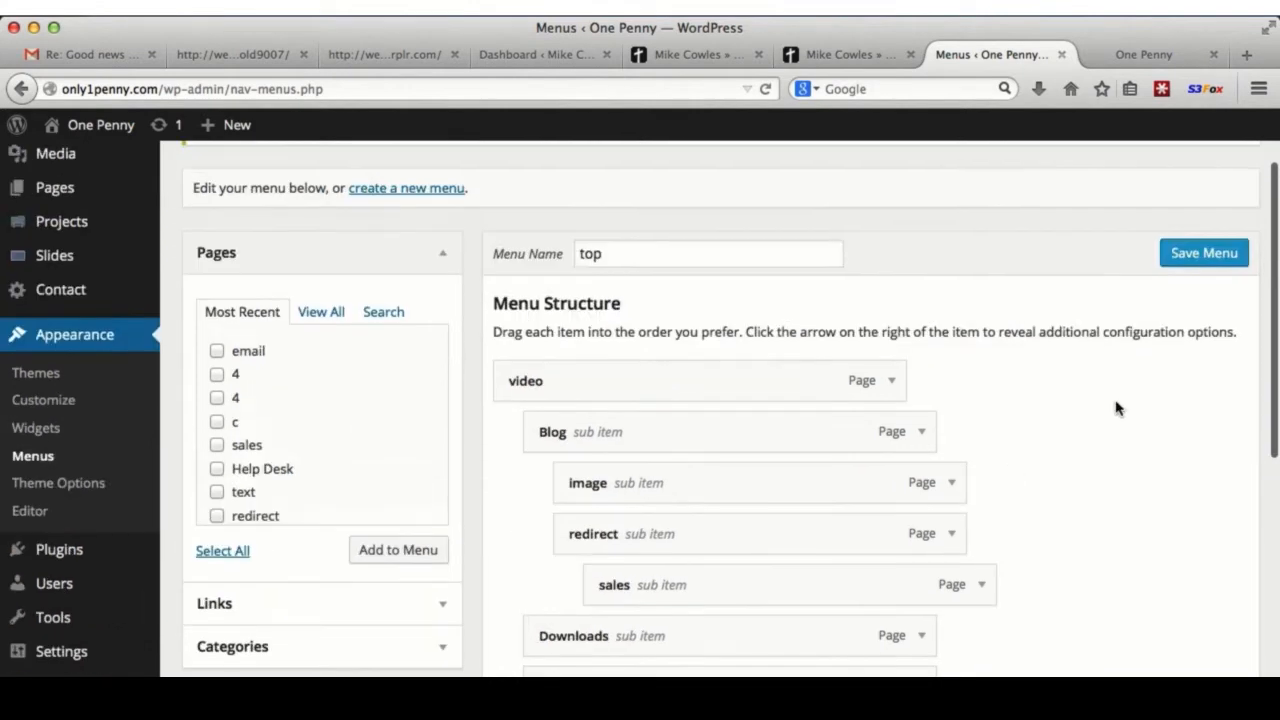
left_click(1218, 256)
left_click(1143, 54)
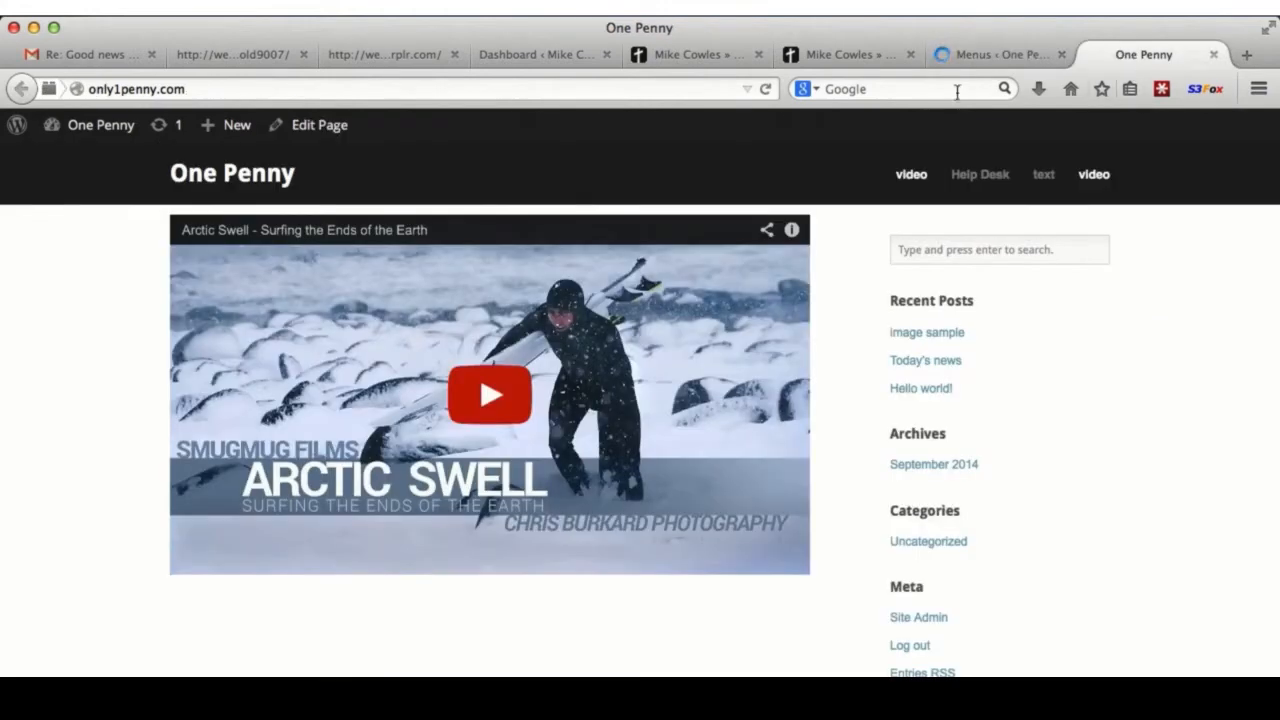
- Reload the live site and check the video > Blog > redirect dropdown submenus
left_click(766, 88)
mouse_move(909, 180)
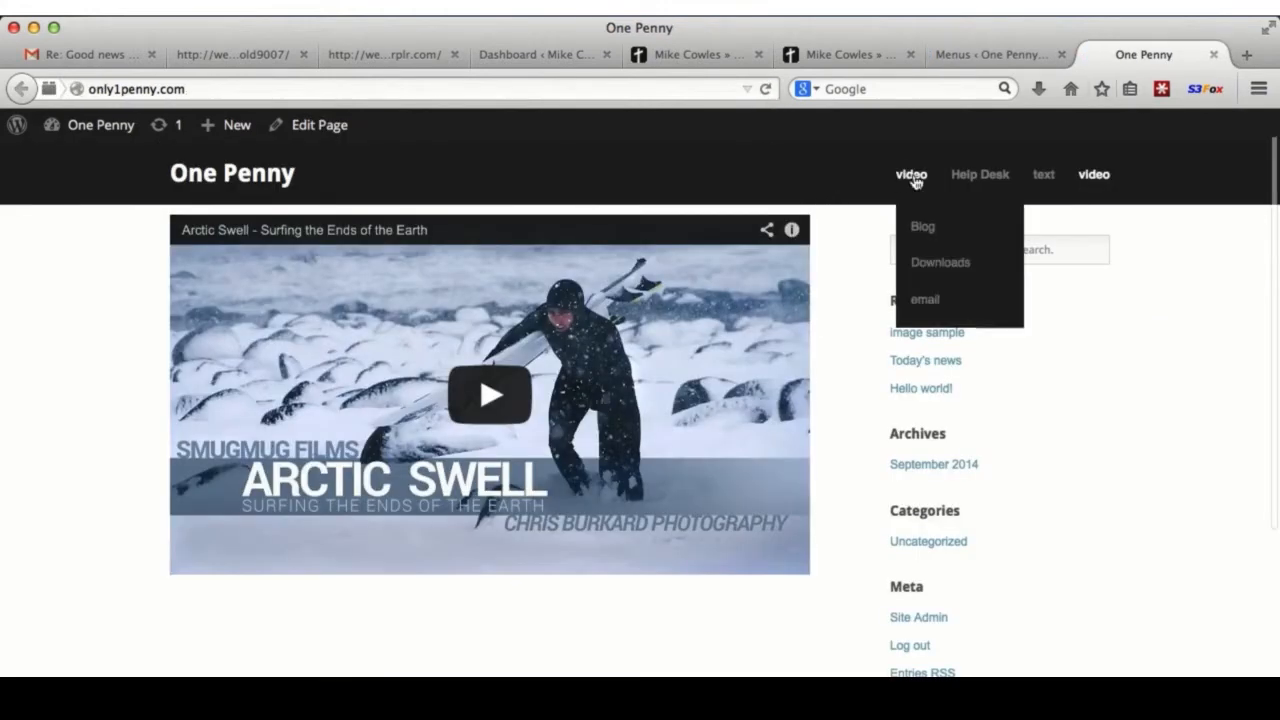
mouse_move(928, 229)
mouse_move(1071, 280)
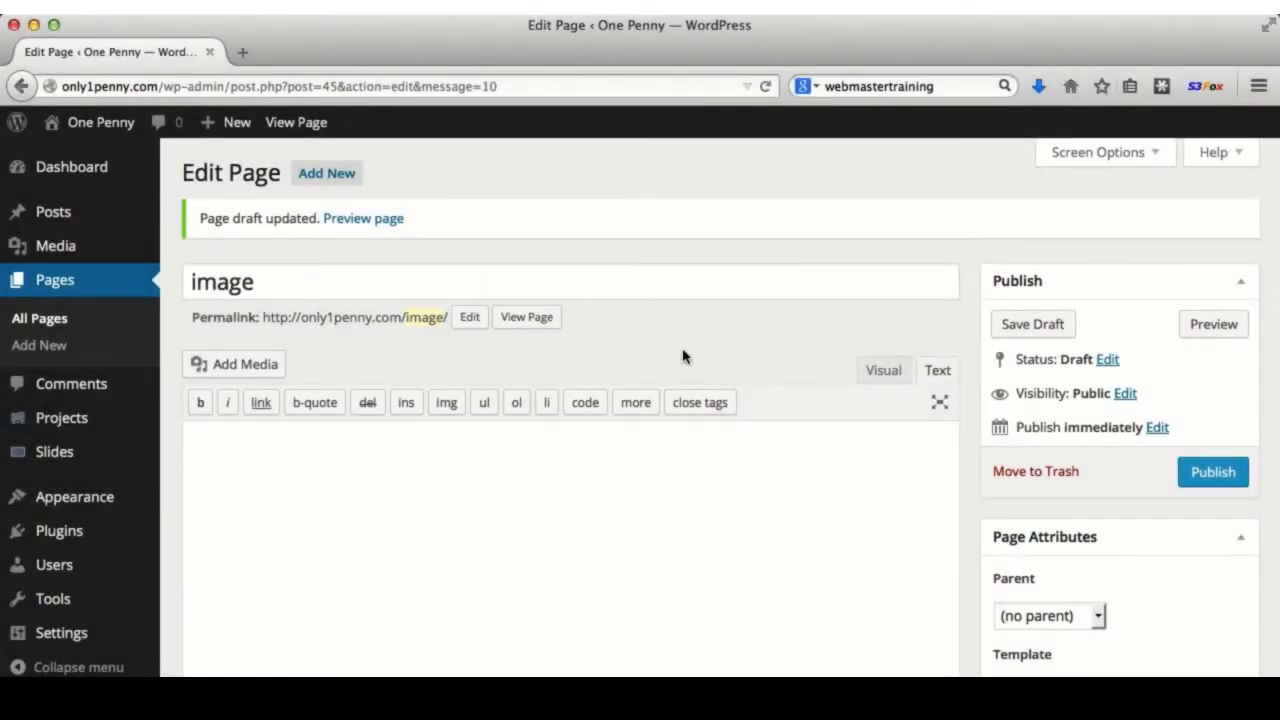
- Preview the empty image page, then return to its editor and place the cursor in the body
scroll(683, 357, "down", 3)
scroll(686, 357, "up", 1)
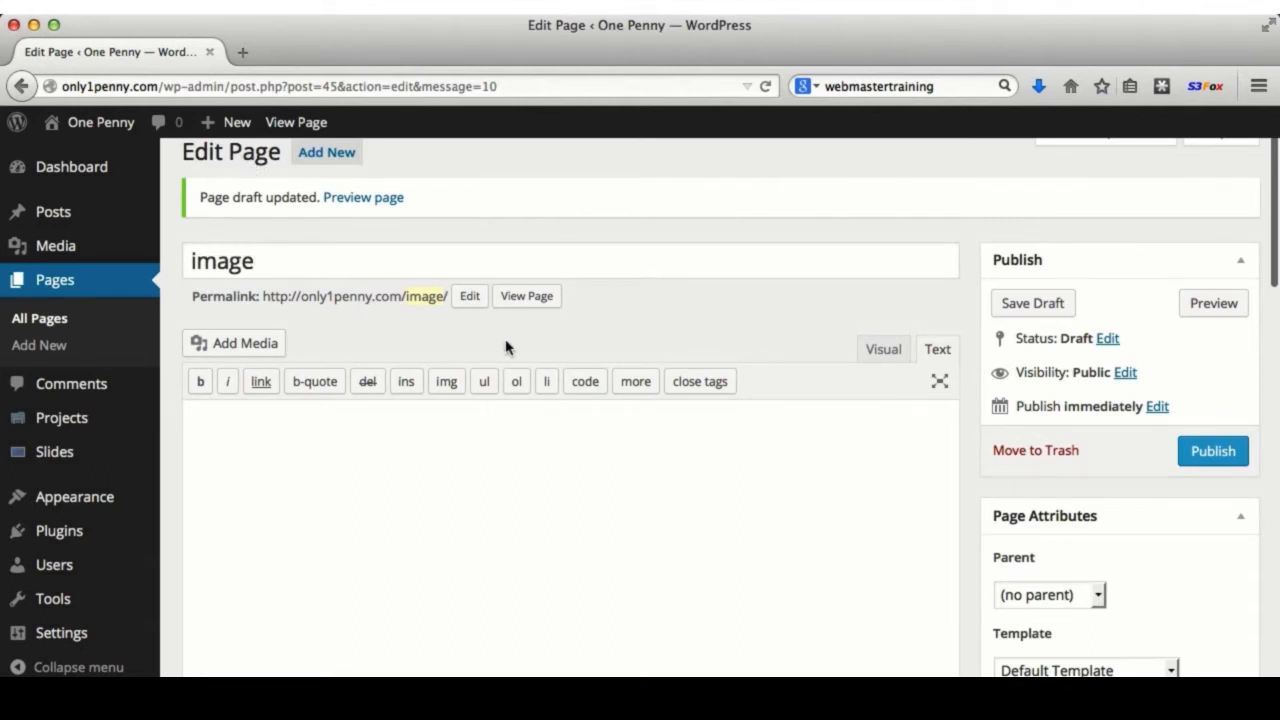
left_click(526, 295)
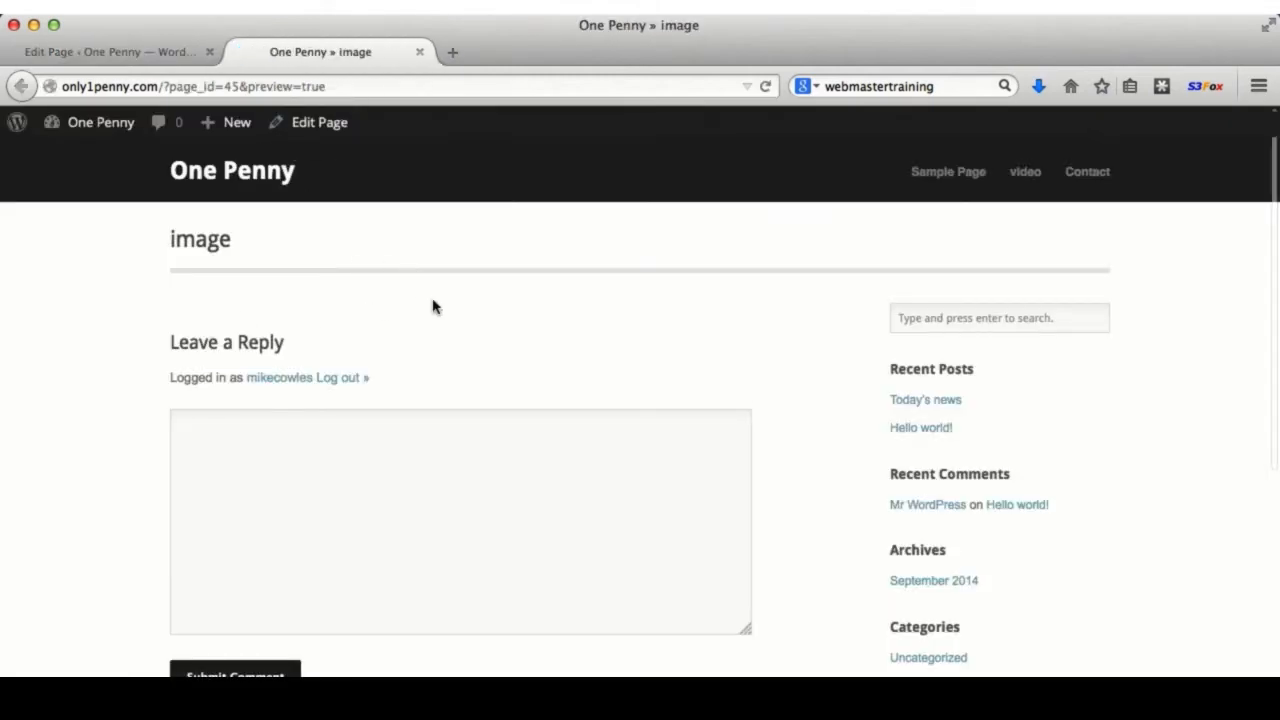
left_click(138, 52)
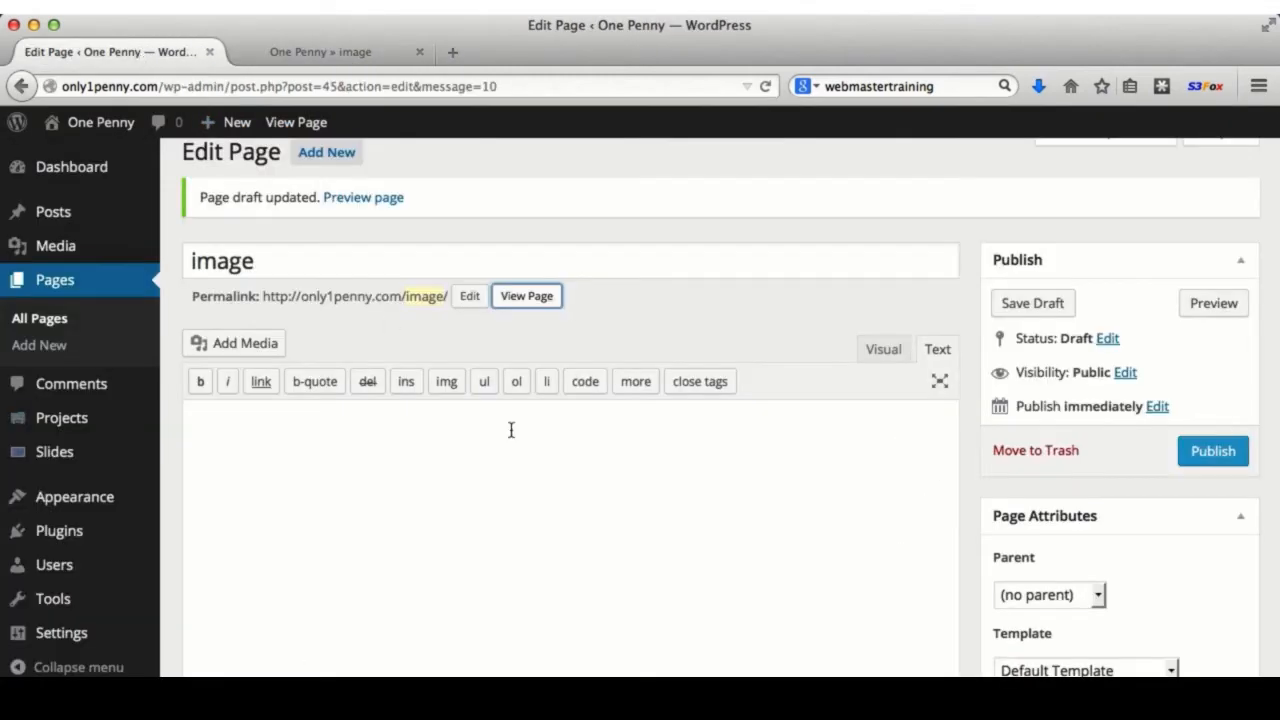
left_click(296, 448)
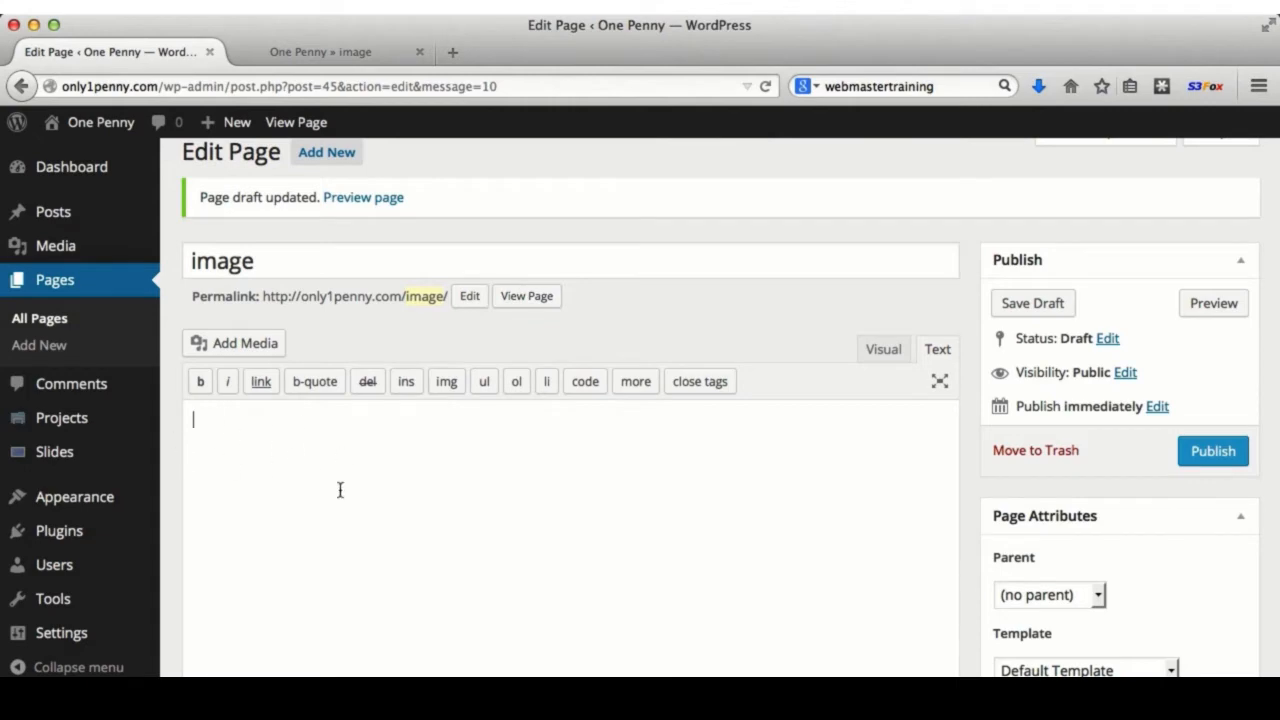
- Upload 6-14-14 jay.JPG from the Pictures folder through Add Media
left_click(235, 343)
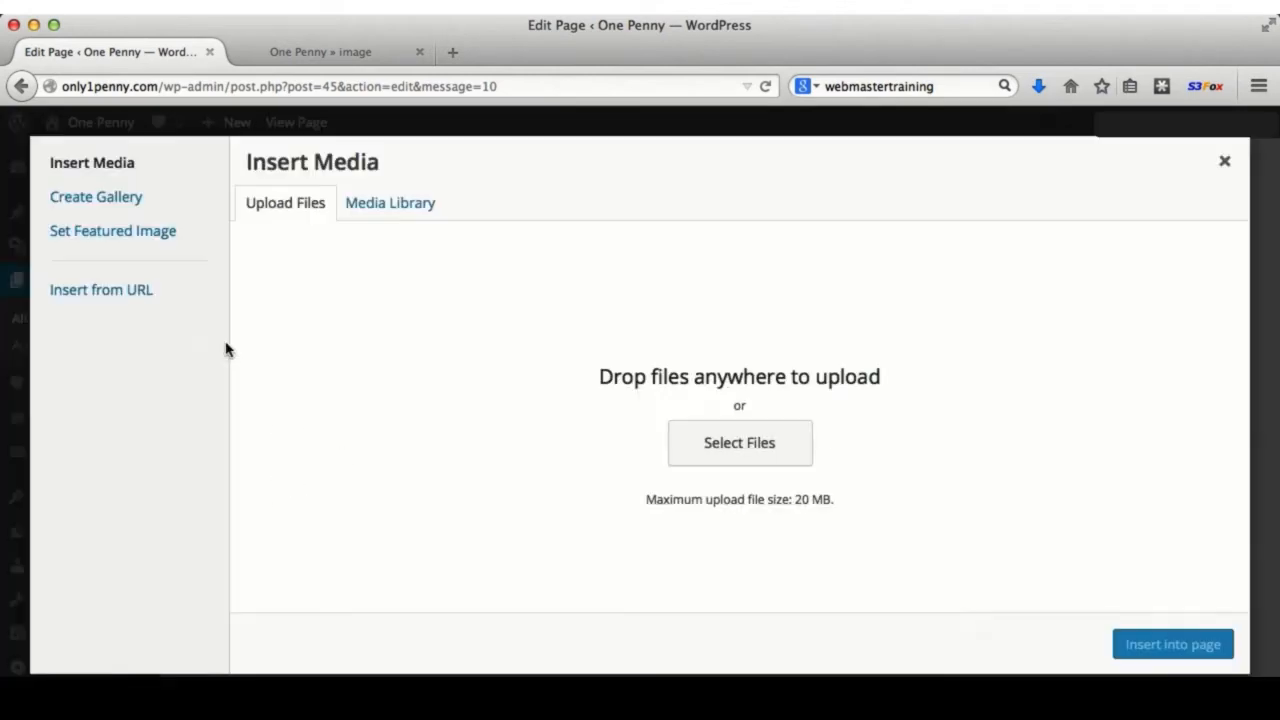
left_click(757, 447)
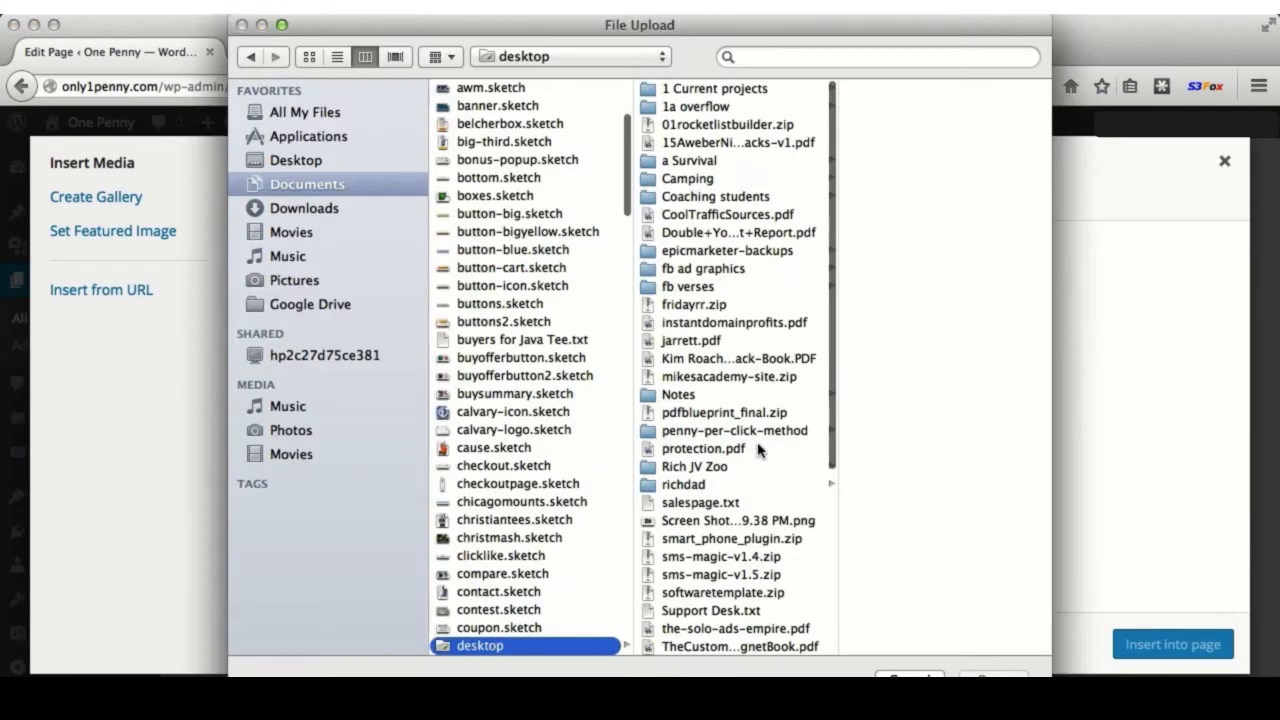
left_click(300, 280)
left_click(538, 163)
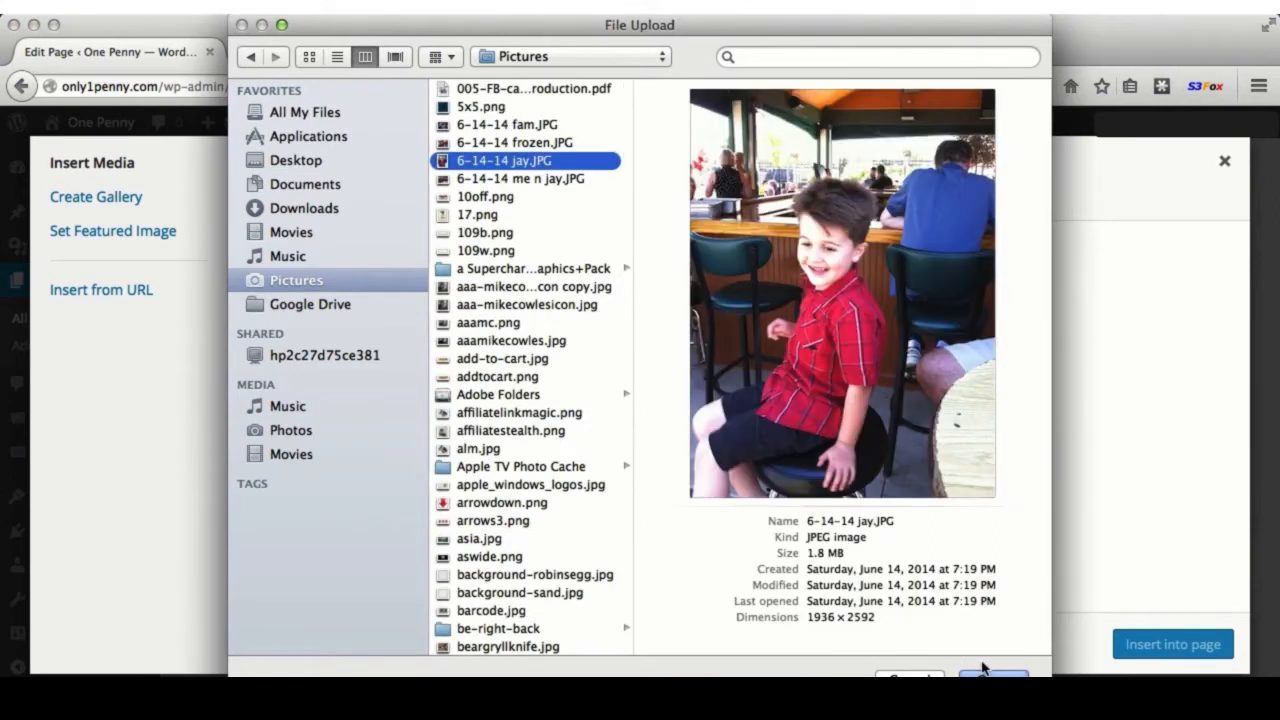
left_click(990, 676)
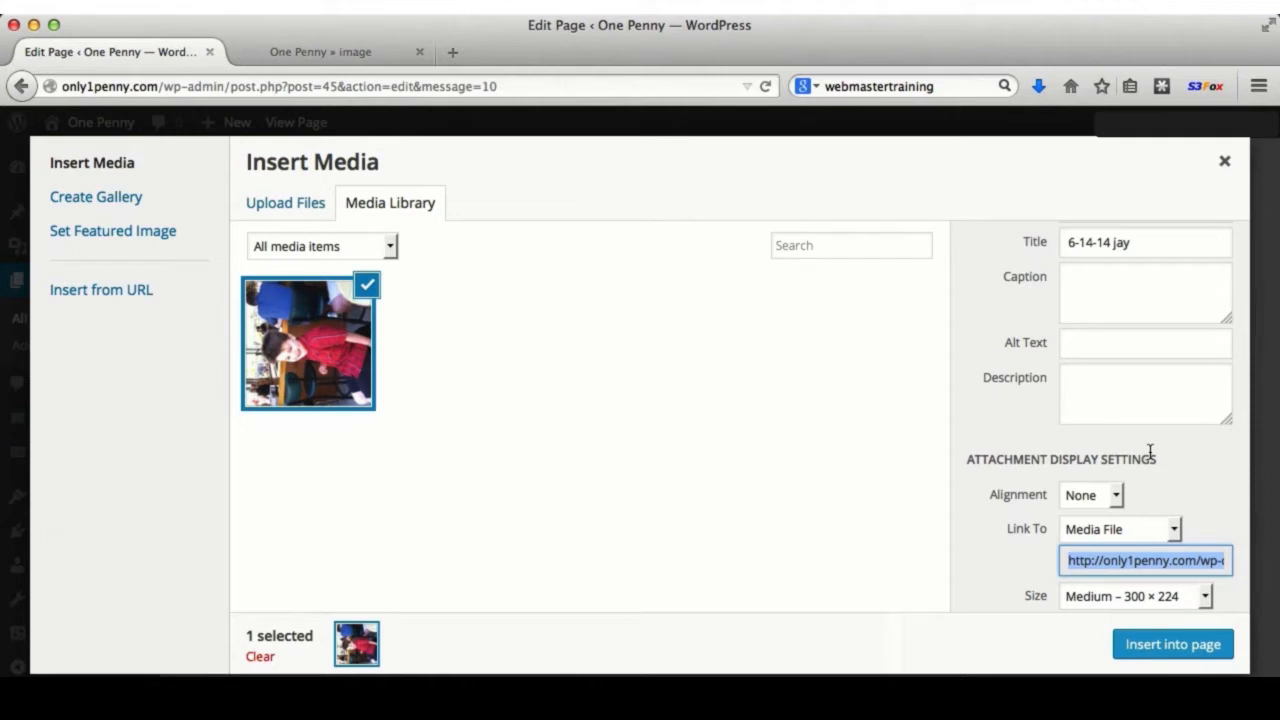
- Insert the photo with alignment None, link None and Medium 300 × 224 size
left_click(1110, 497)
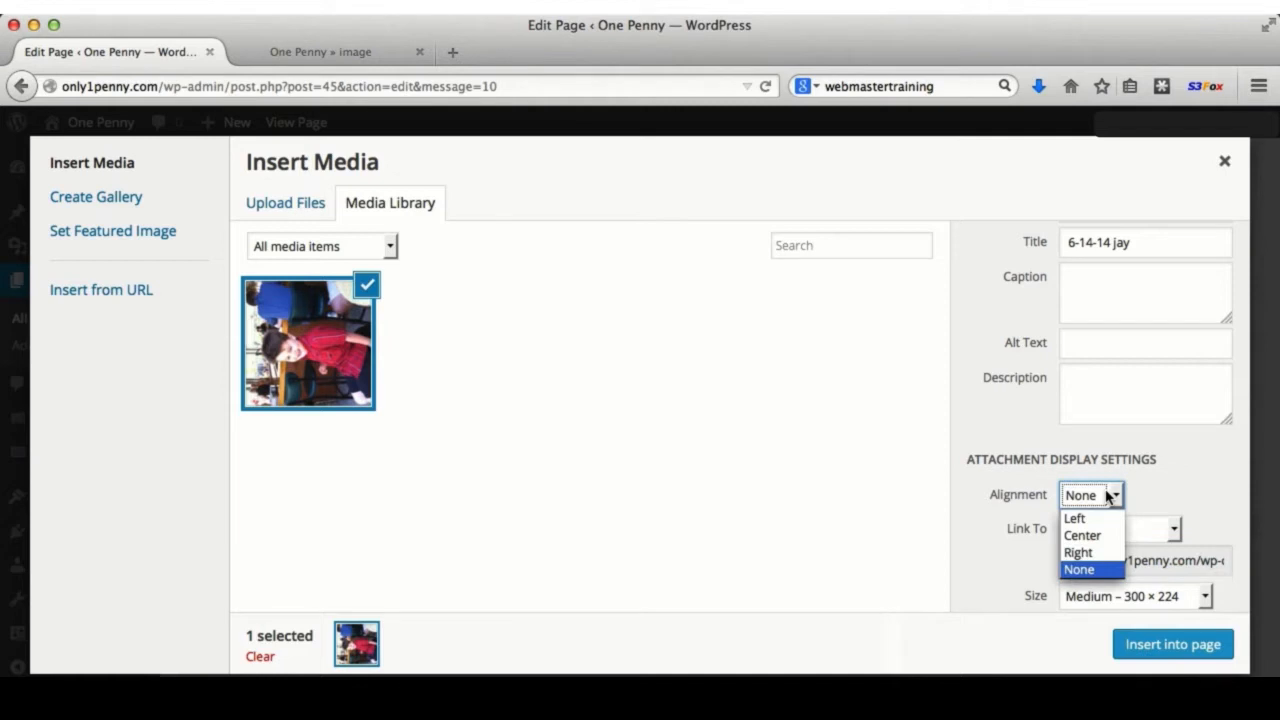
left_click(1079, 569)
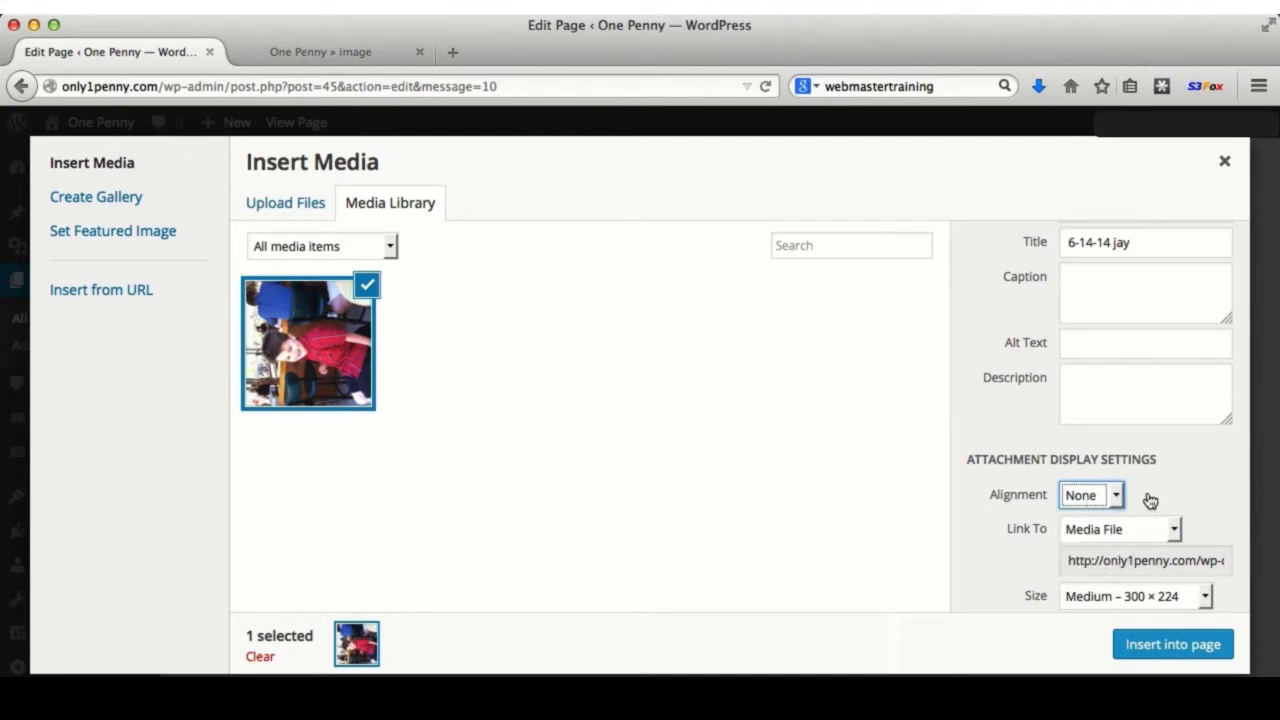
left_click(1106, 534)
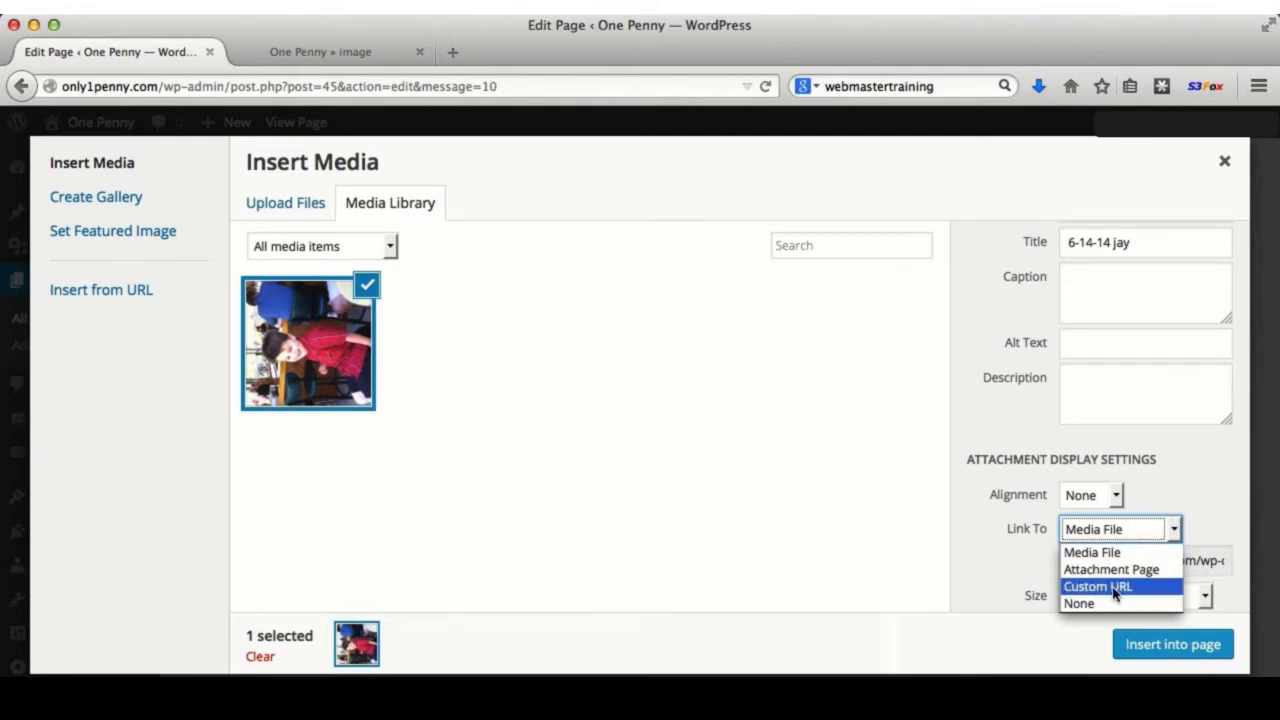
left_click(1083, 605)
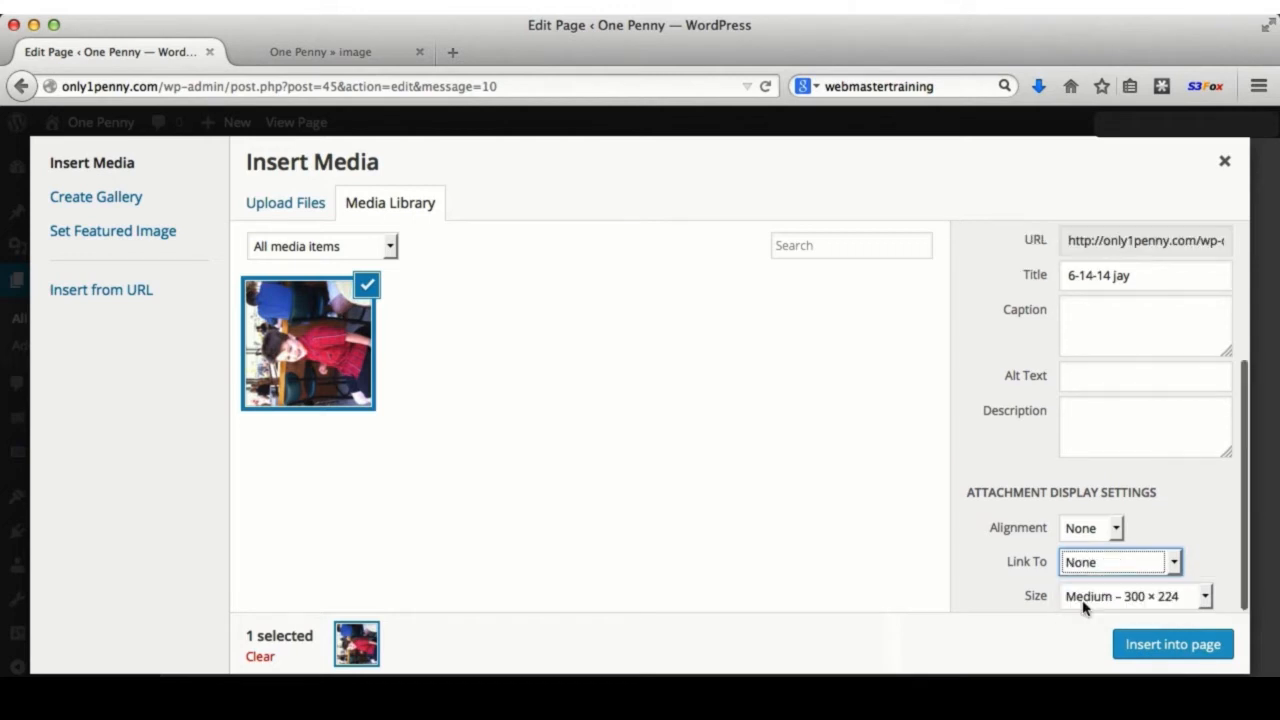
left_click(1110, 597)
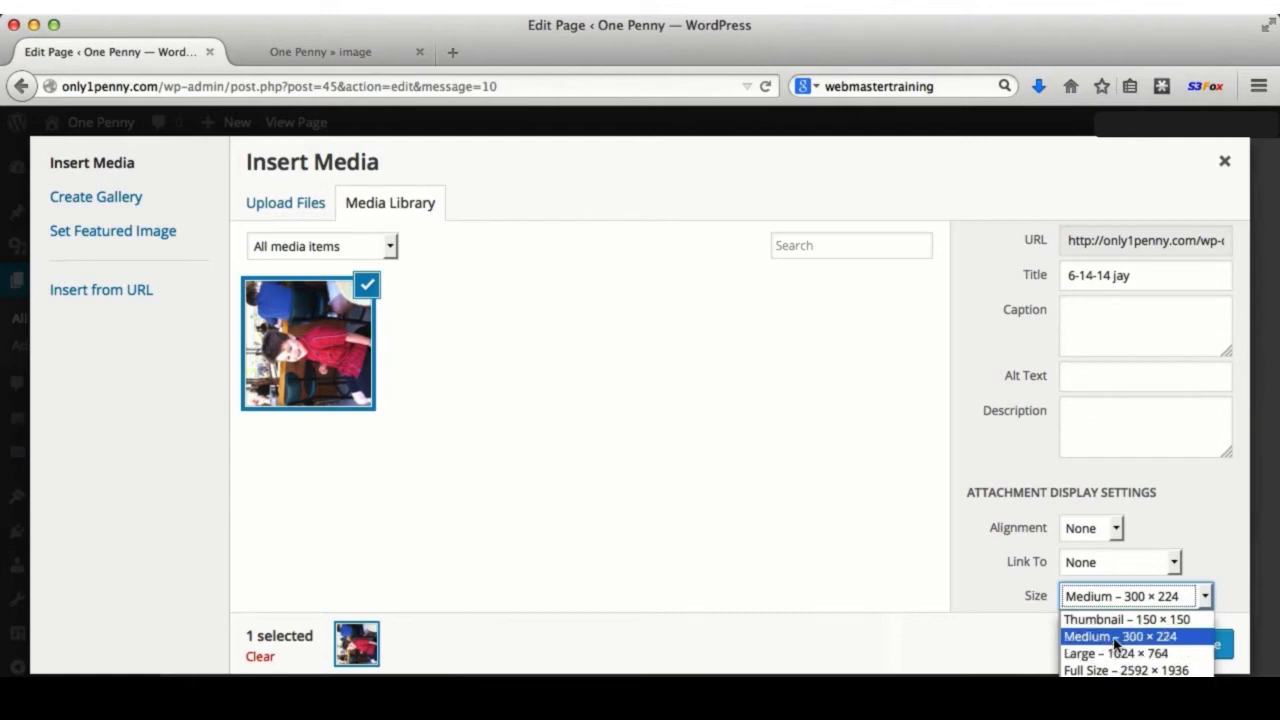
left_click(1116, 640)
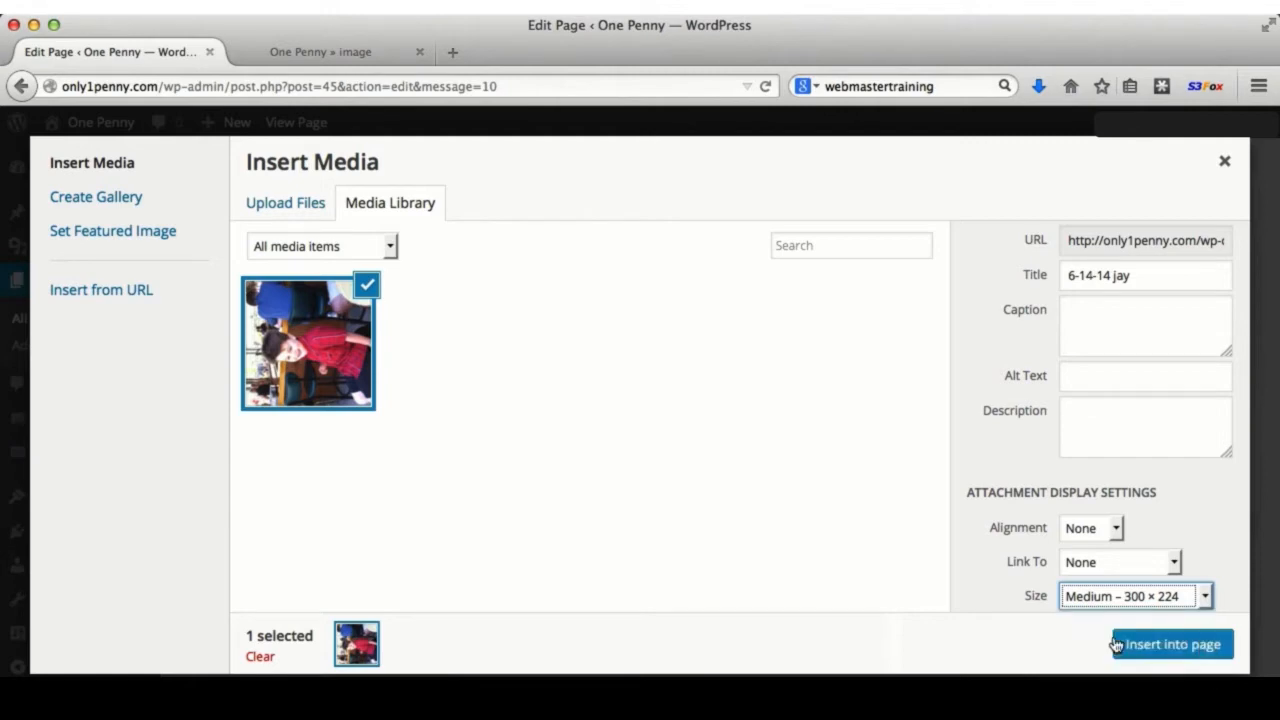
left_click(1168, 648)
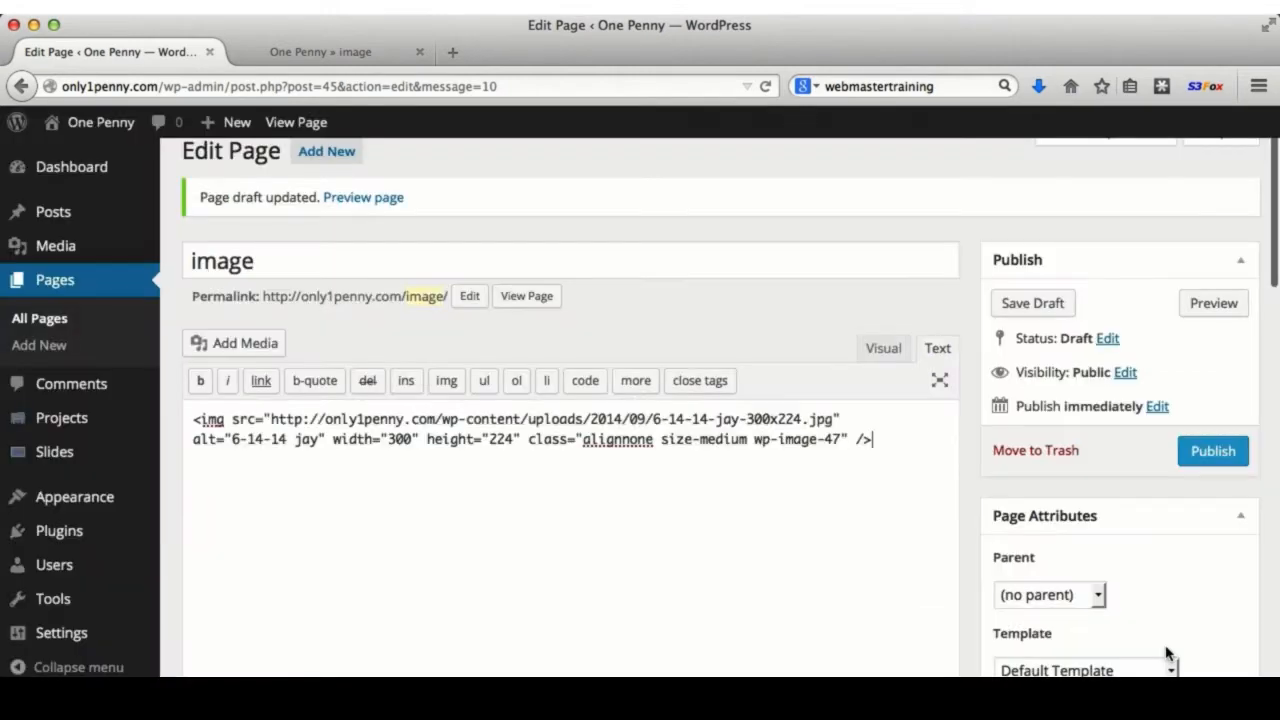
- Publish the image page and reload its preview to see the photo live
left_click(1211, 463)
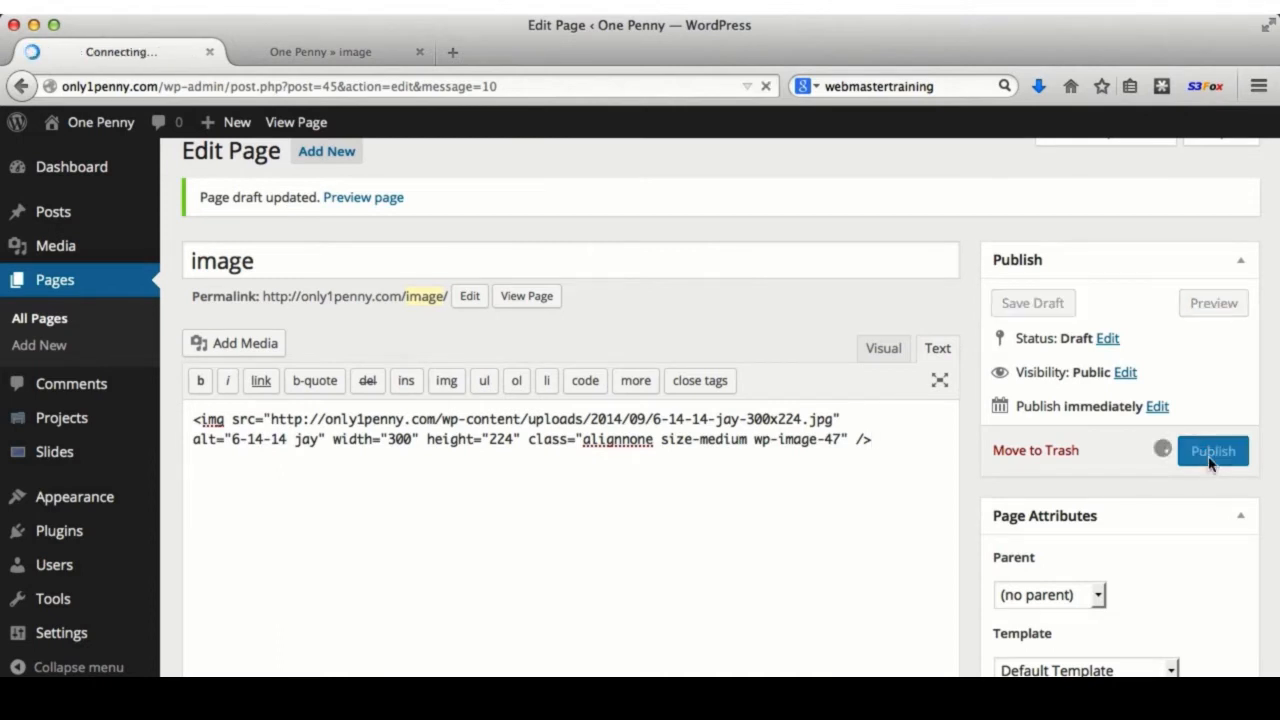
left_click(300, 52)
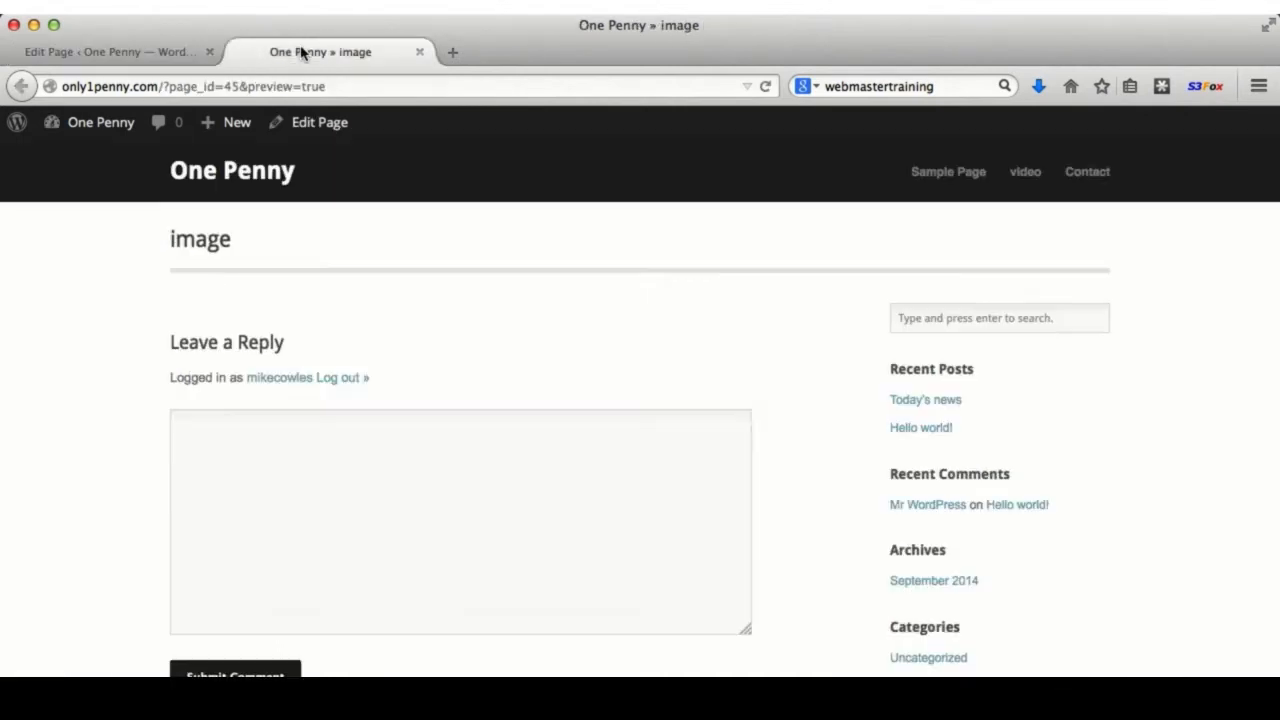
left_click(766, 87)
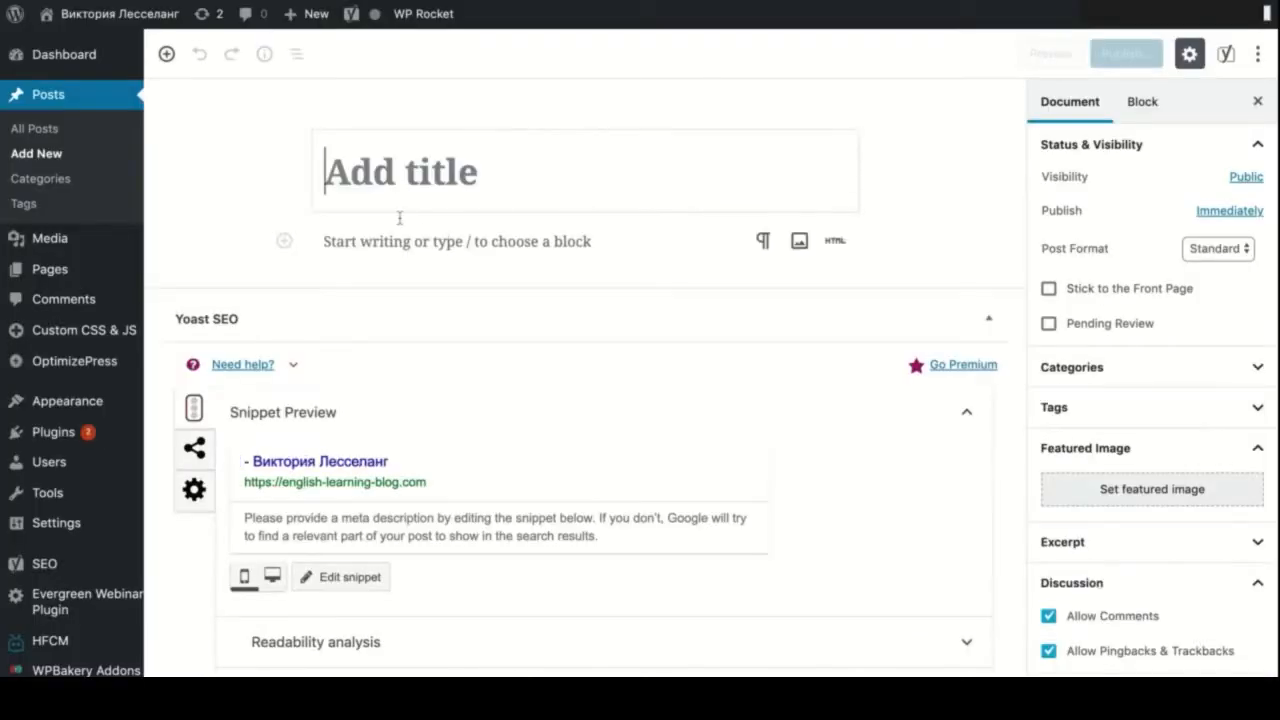
- Add an Image block holding the Thinker statue photo from the media library
left_click(386, 243)
left_click(284, 240)
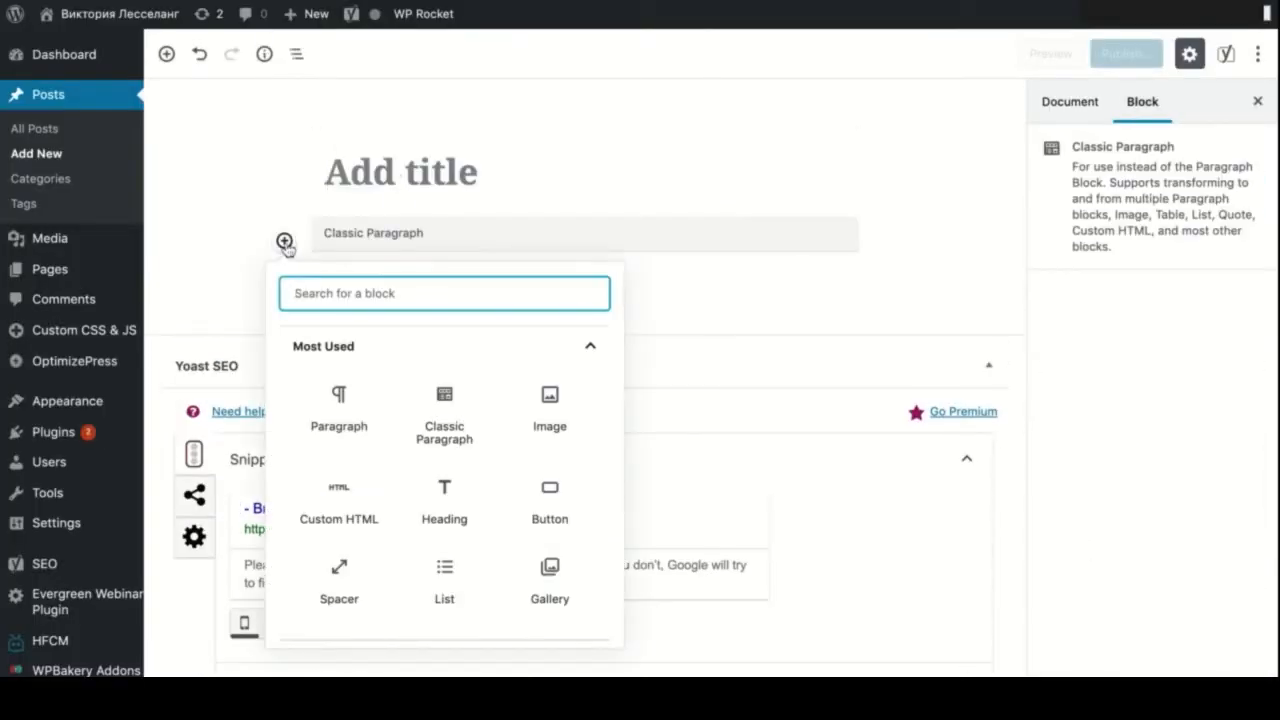
left_click(562, 409)
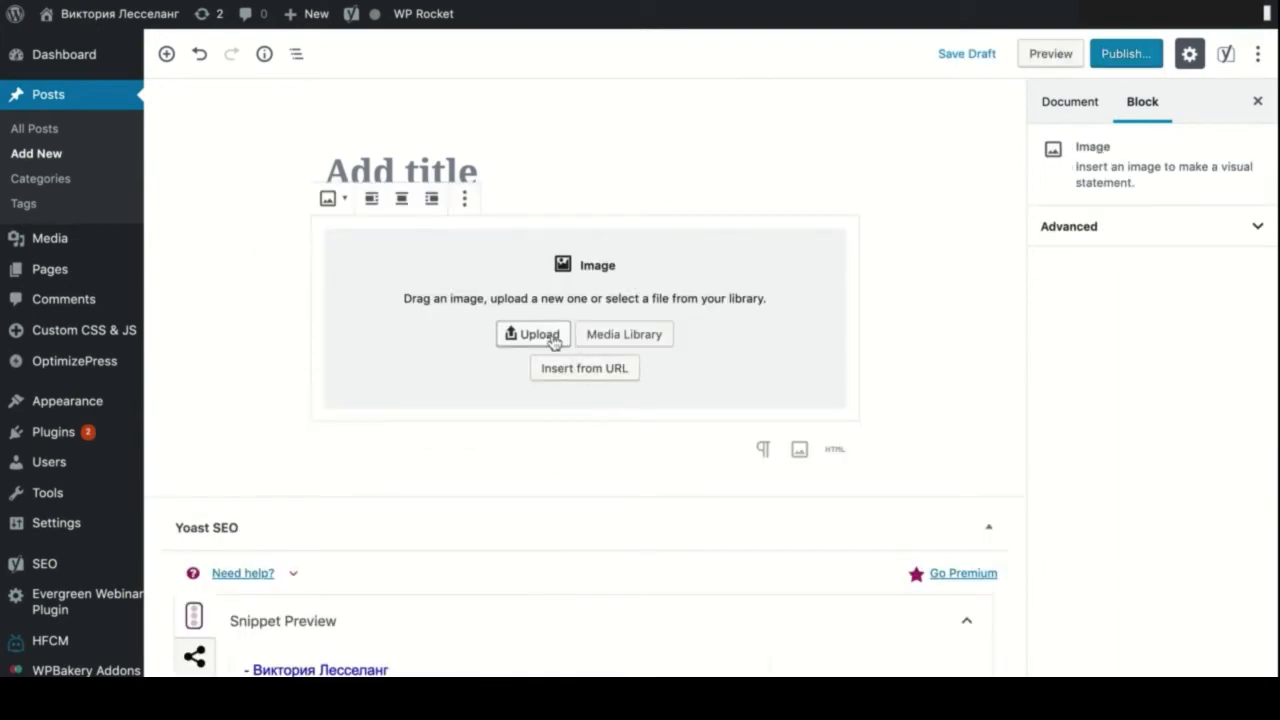
left_click(609, 335)
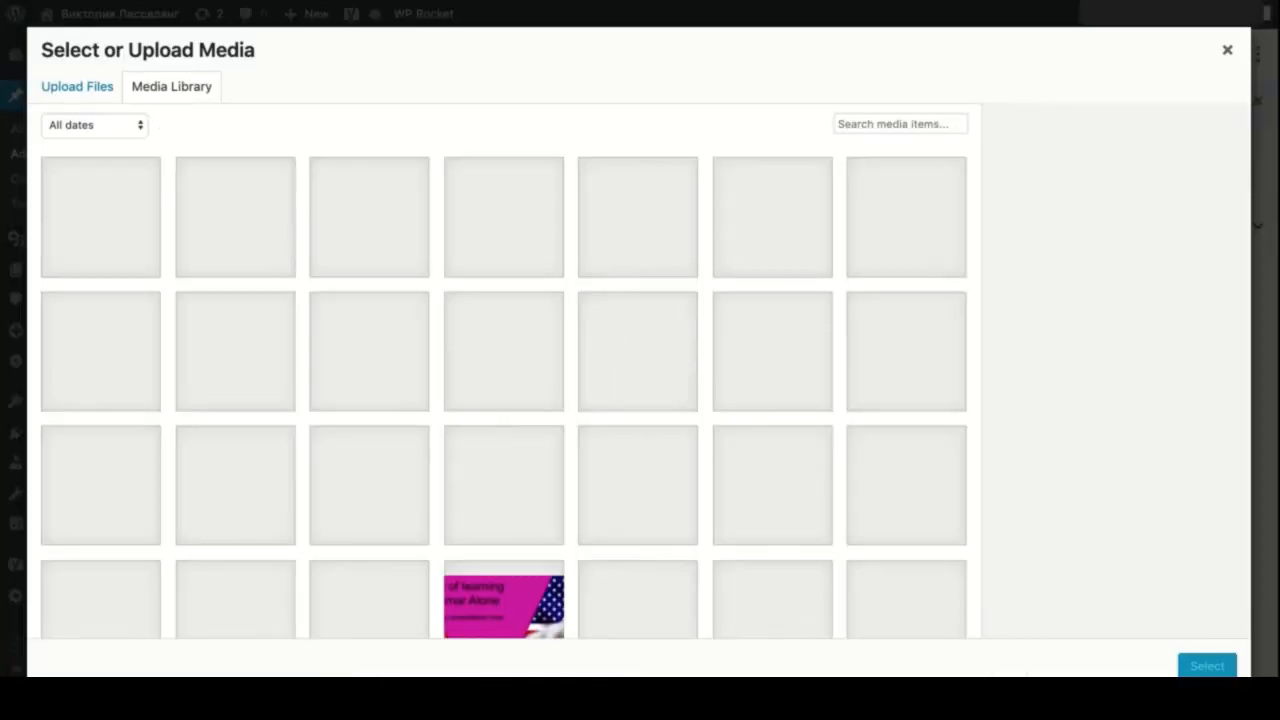
scroll(512, 345, "down", 20)
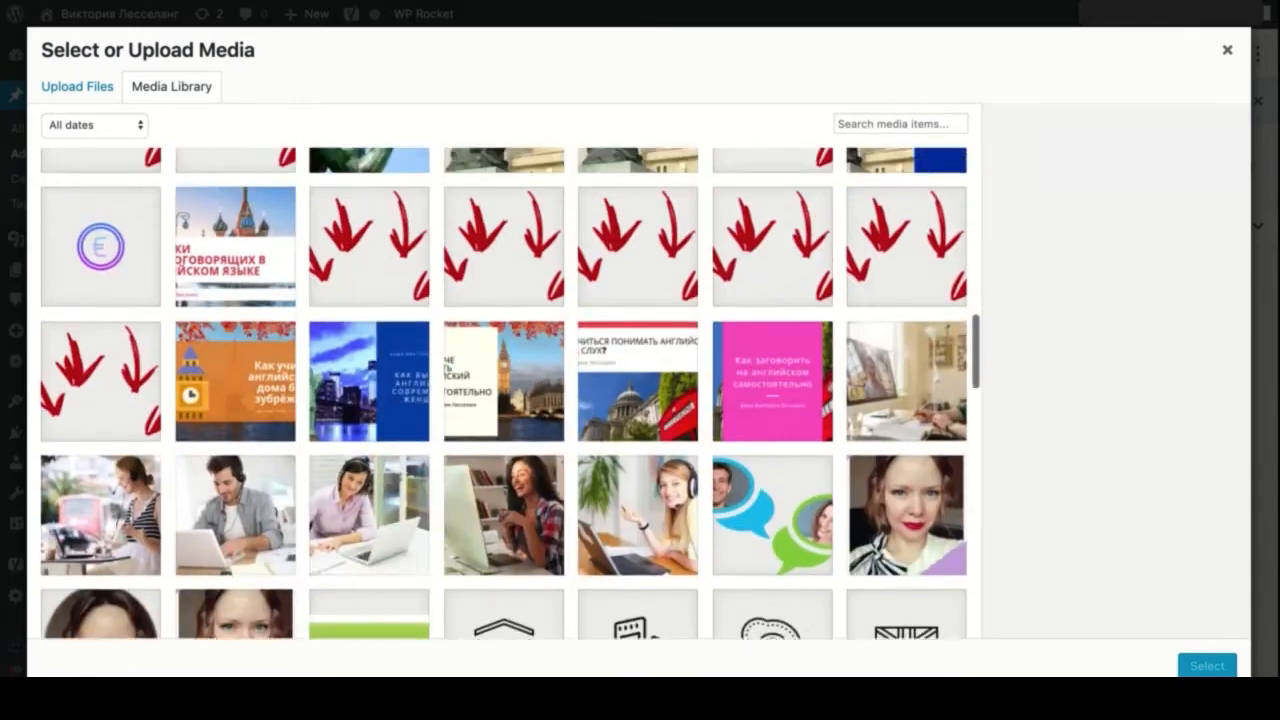
scroll(492, 293, "up", 3)
left_click(492, 293)
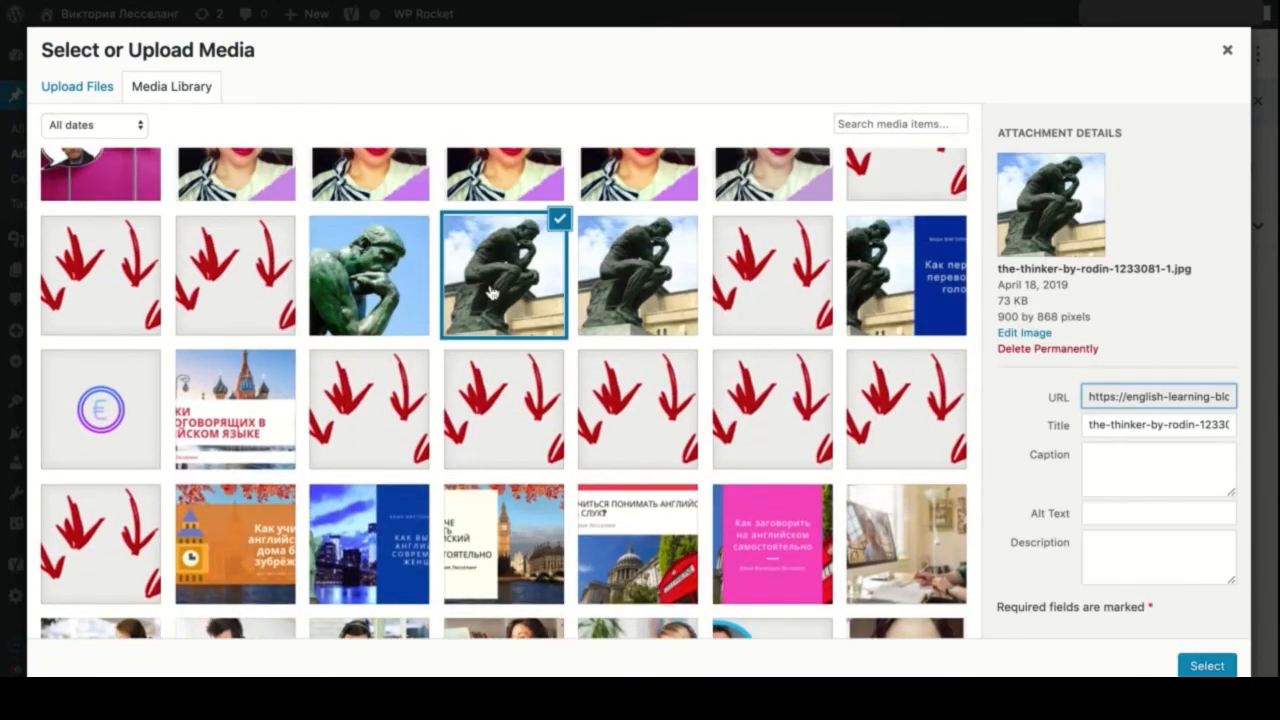
left_click(1204, 666)
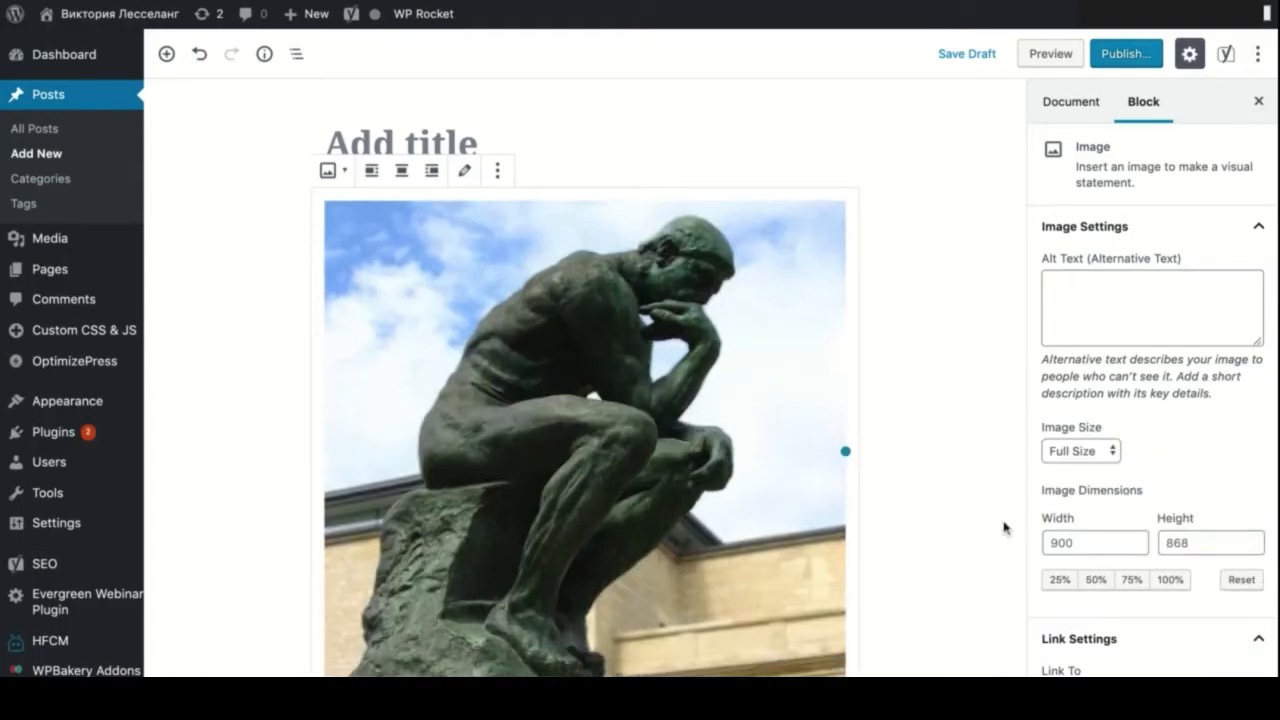
- Title the post 'Sample Image' and add a 'Sample Image' heading above the photo
scroll(1003, 526, "down", 3)
scroll(1003, 526, "up", 3)
left_click(546, 160)
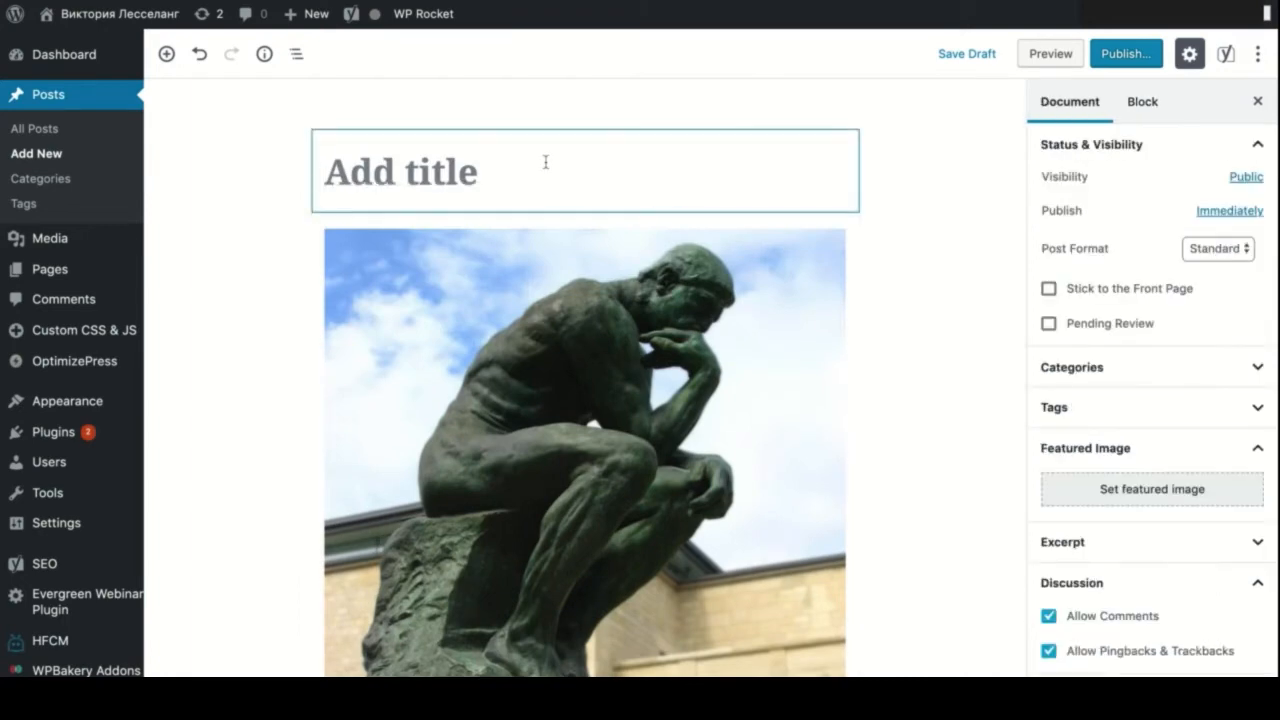
type("Sample Image")
left_click(491, 240)
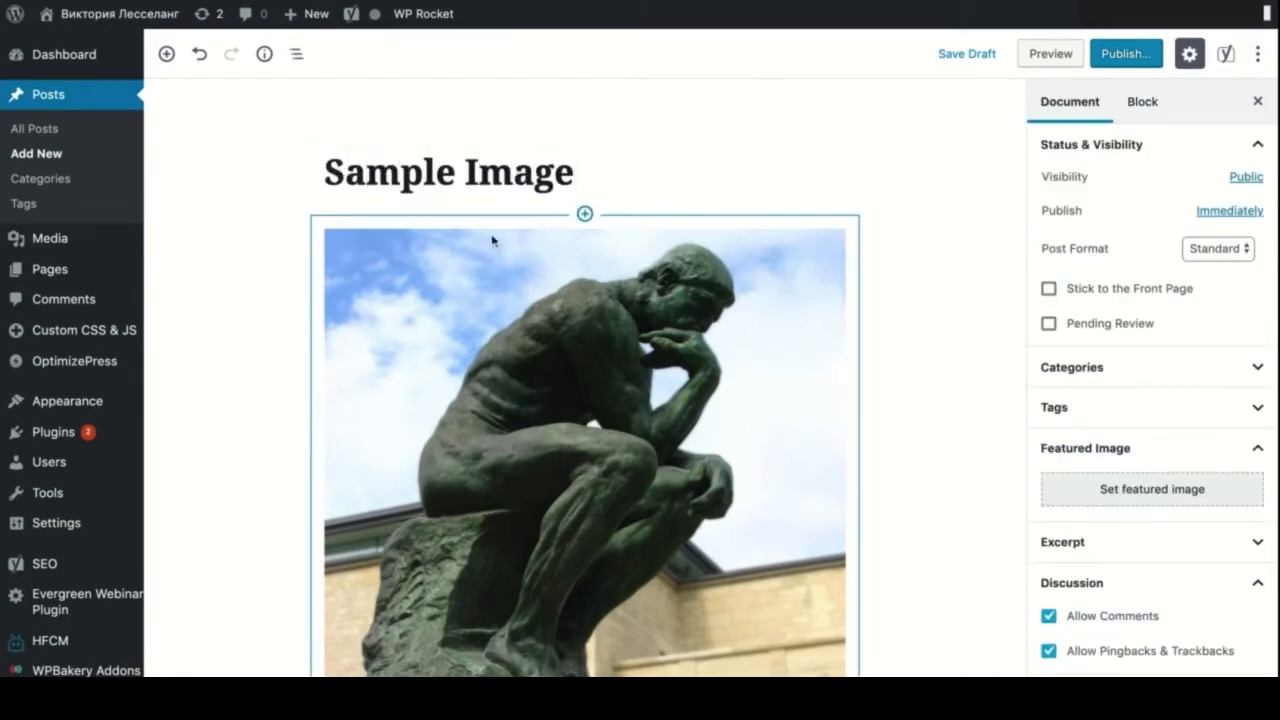
left_click(584, 213)
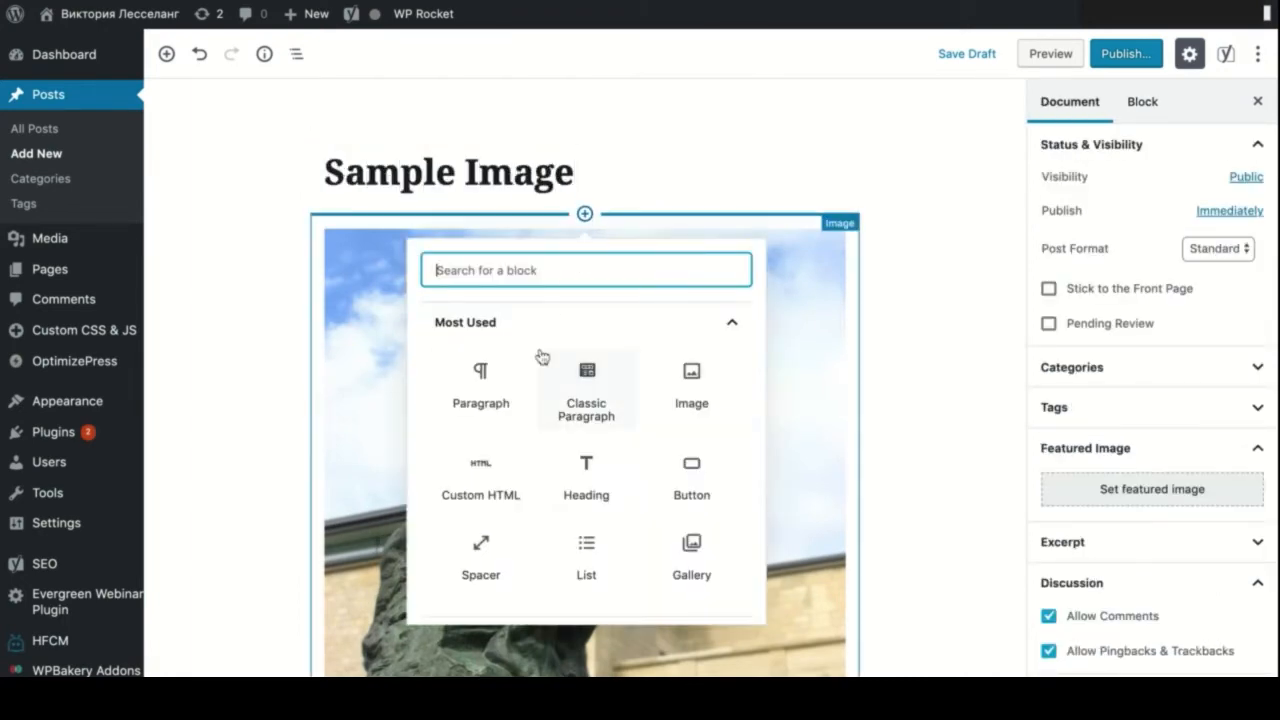
left_click(575, 470)
type("Samp")
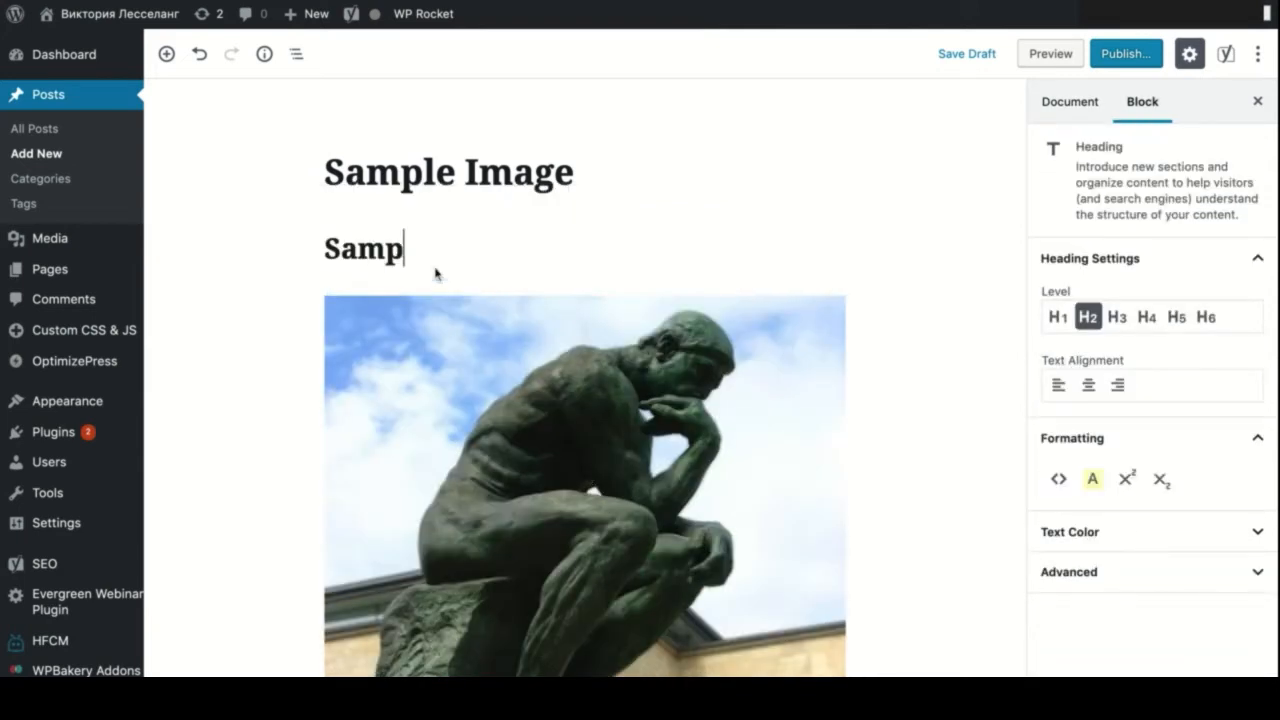
type("le Image")
left_click(1020, 206)
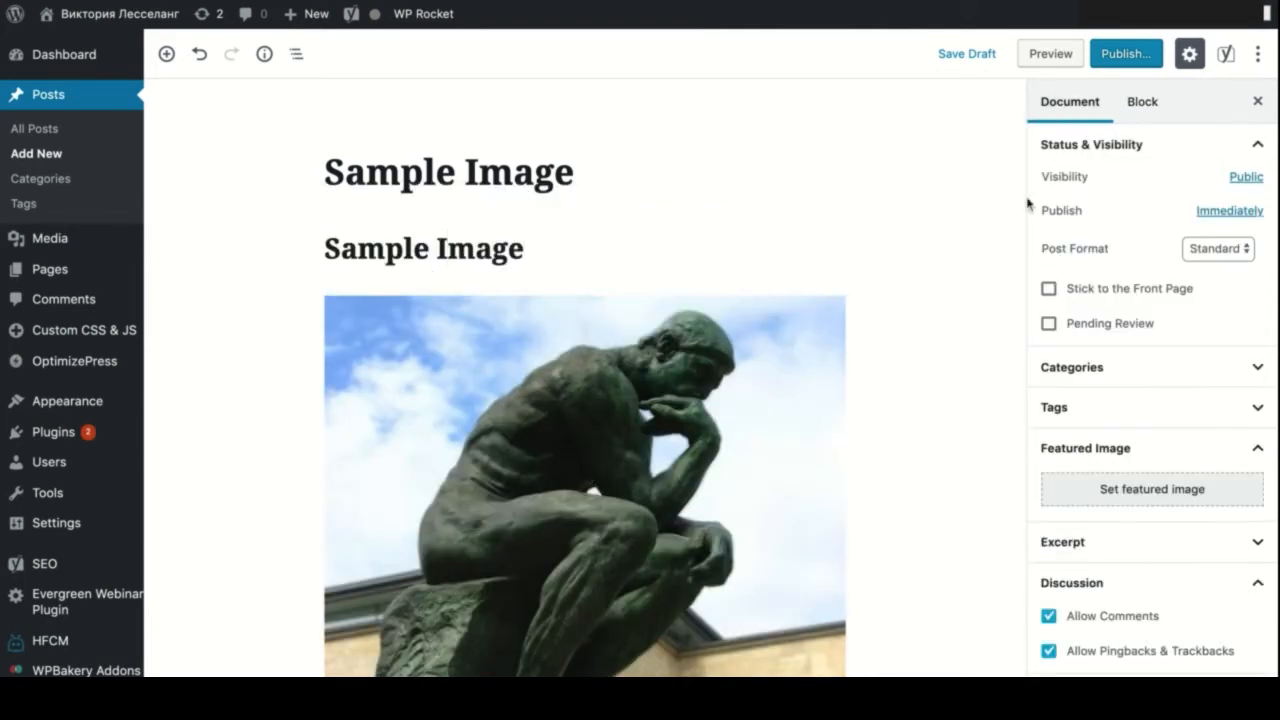
- Publish the Sample Image post and view it on the site
left_click(1126, 53)
left_click(1165, 55)
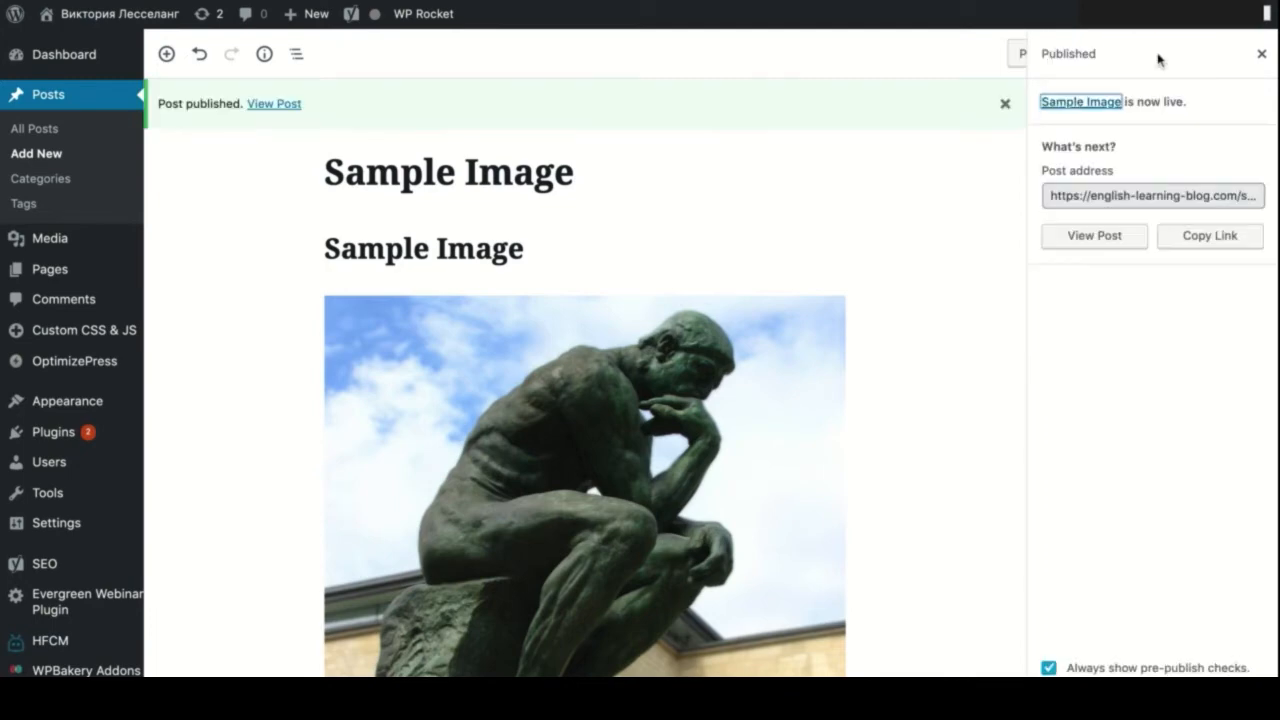
left_click(288, 106)
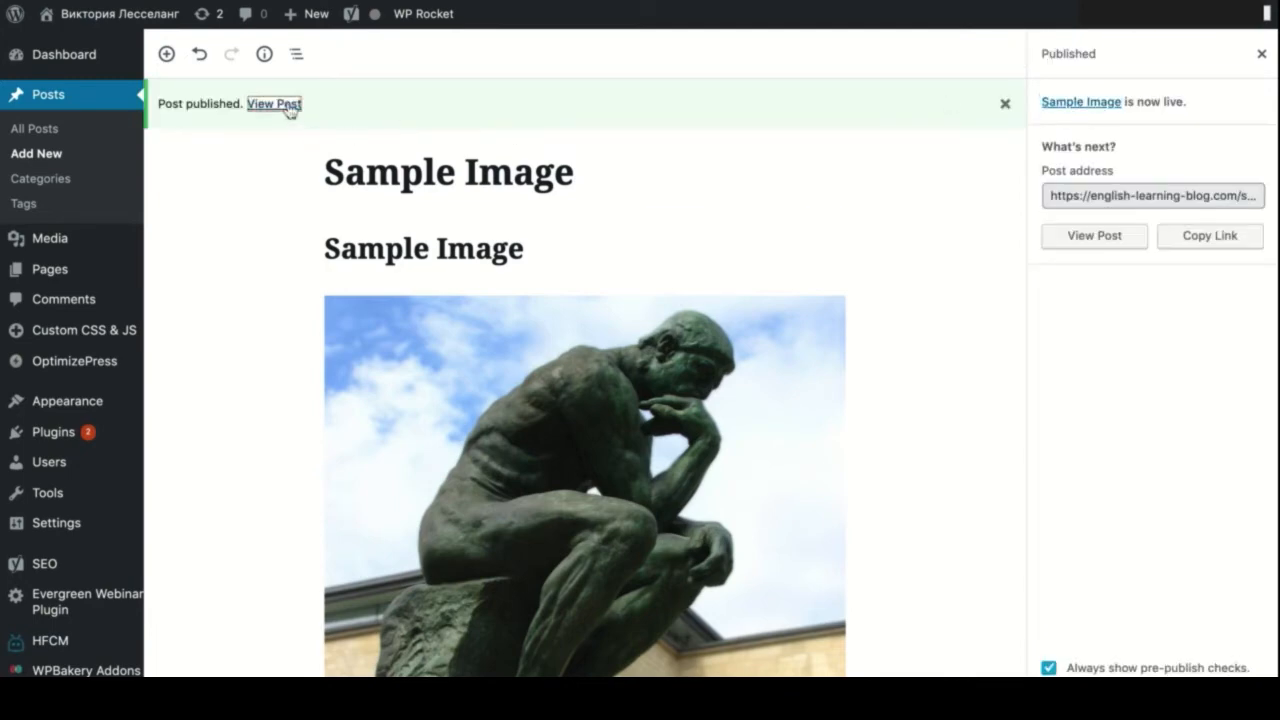
scroll(471, 318, "down", 5)
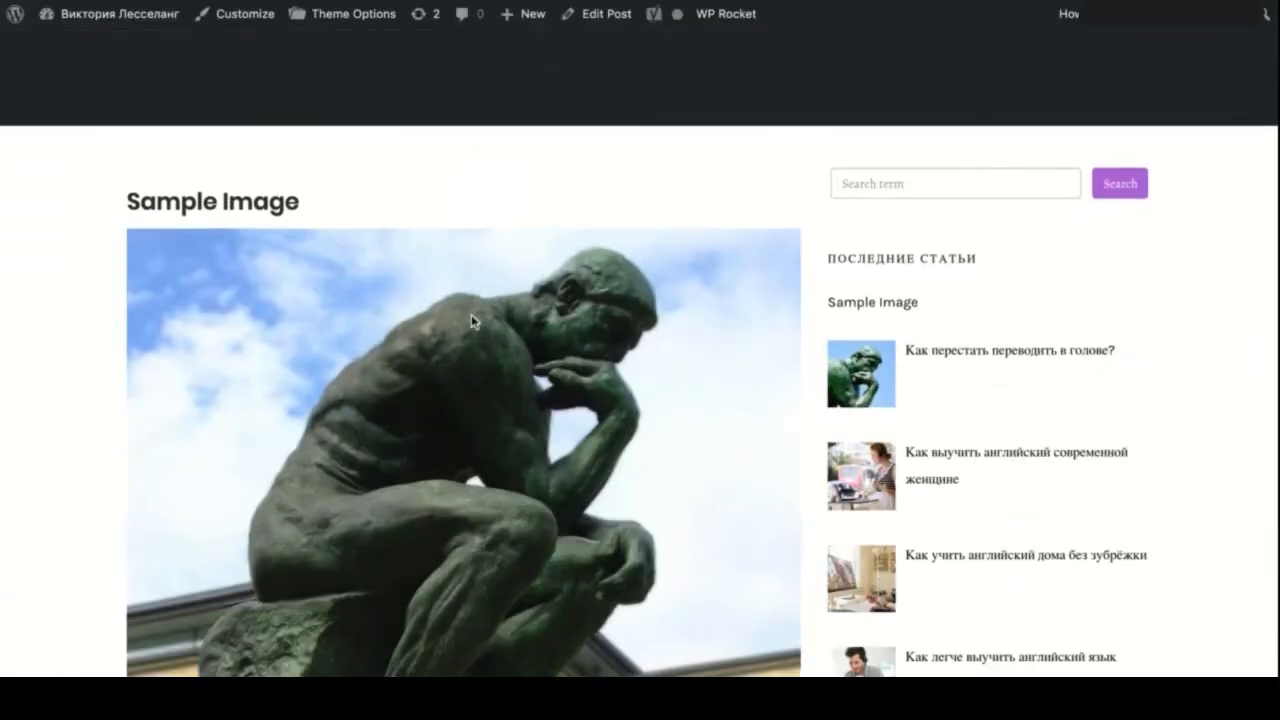
scroll(471, 314, "down", 6)
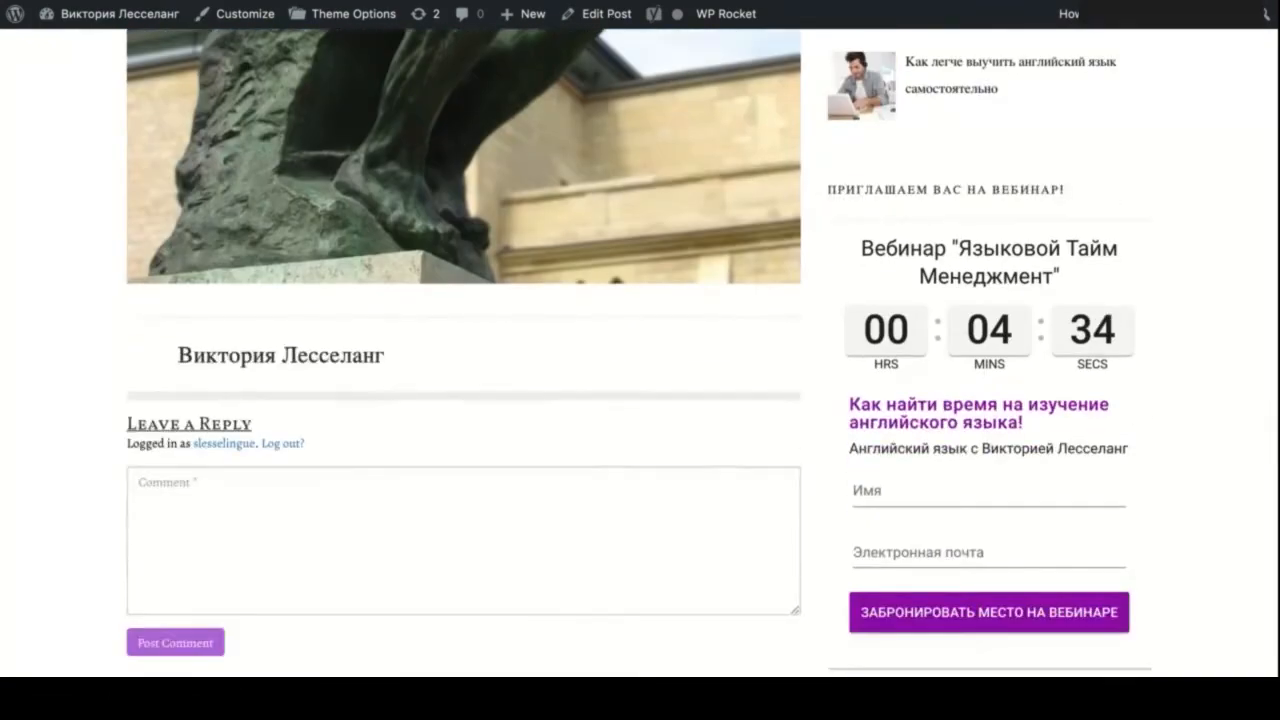
scroll(638, 349, "up", 15)
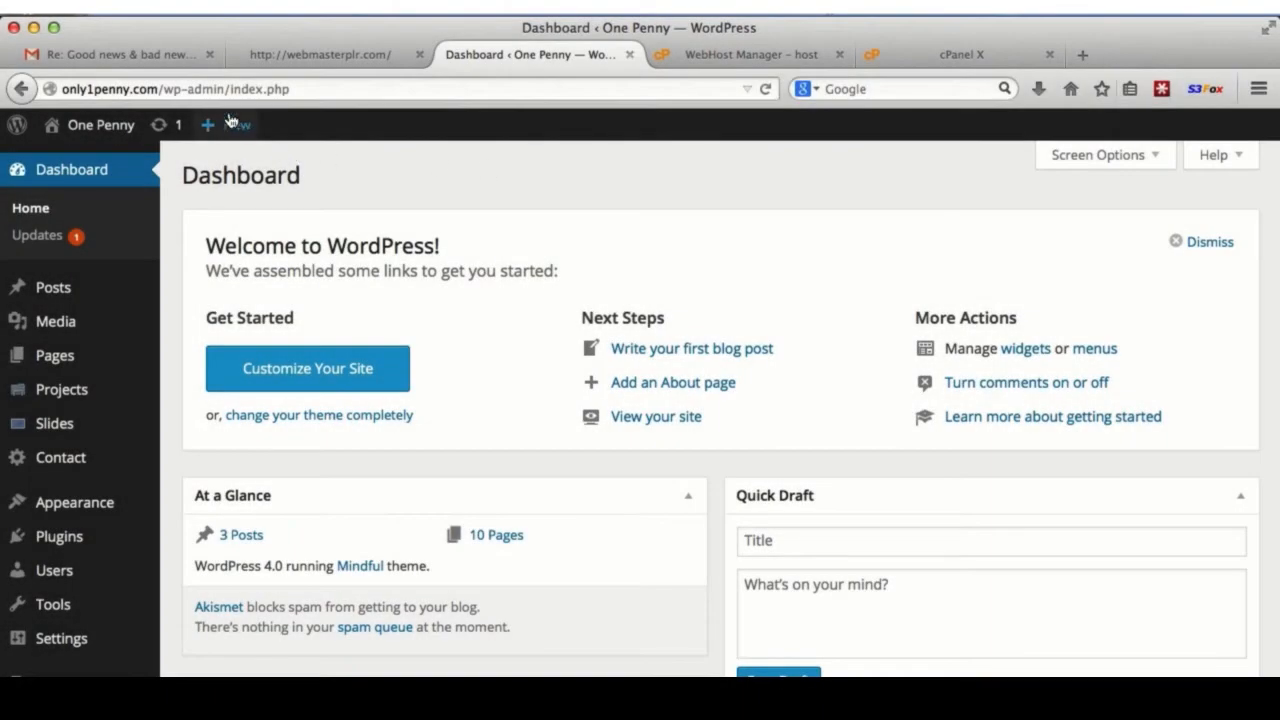
- Create a new page titled 'imagetest'
mouse_move(229, 121)
left_click(226, 213)
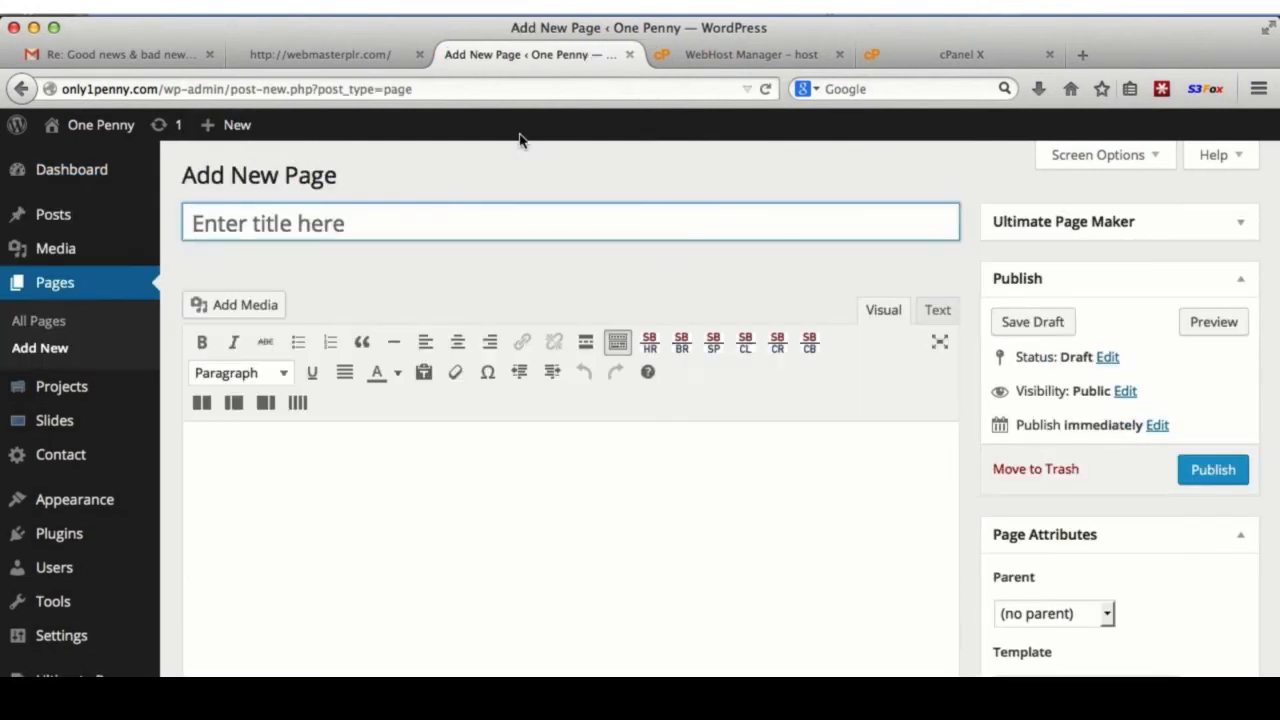
type("image")
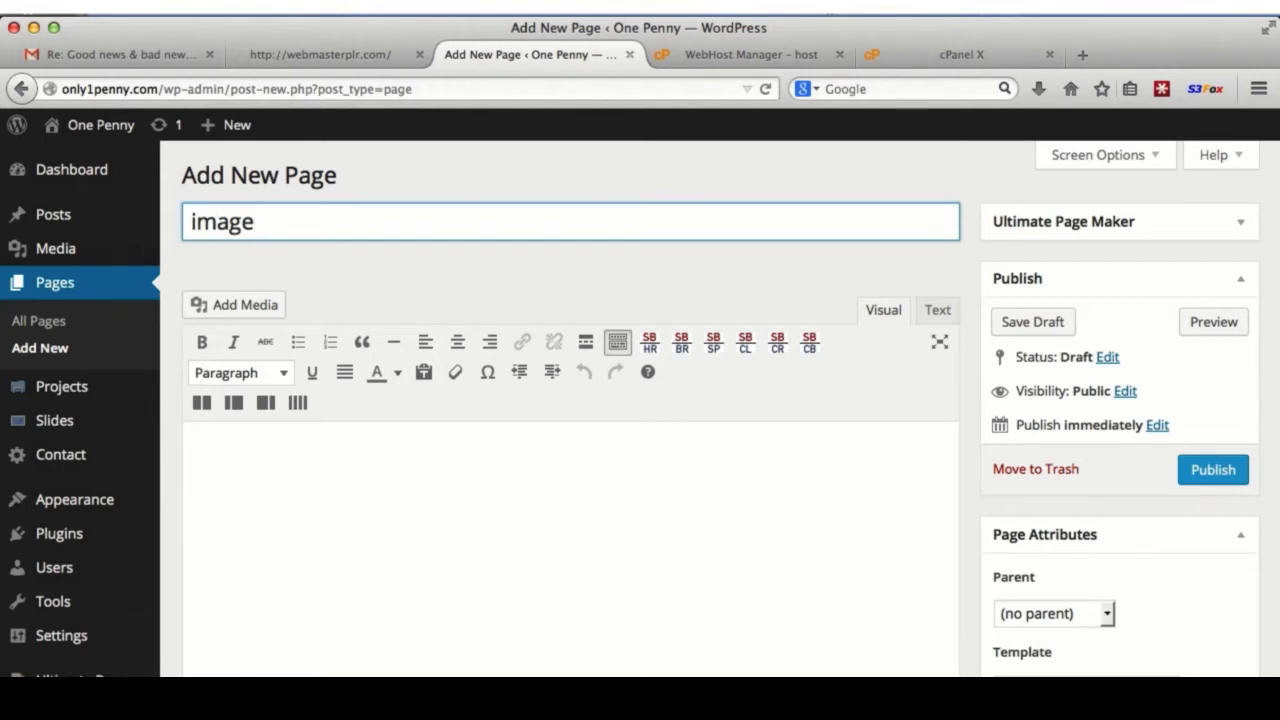
type("test")
left_click(394, 537)
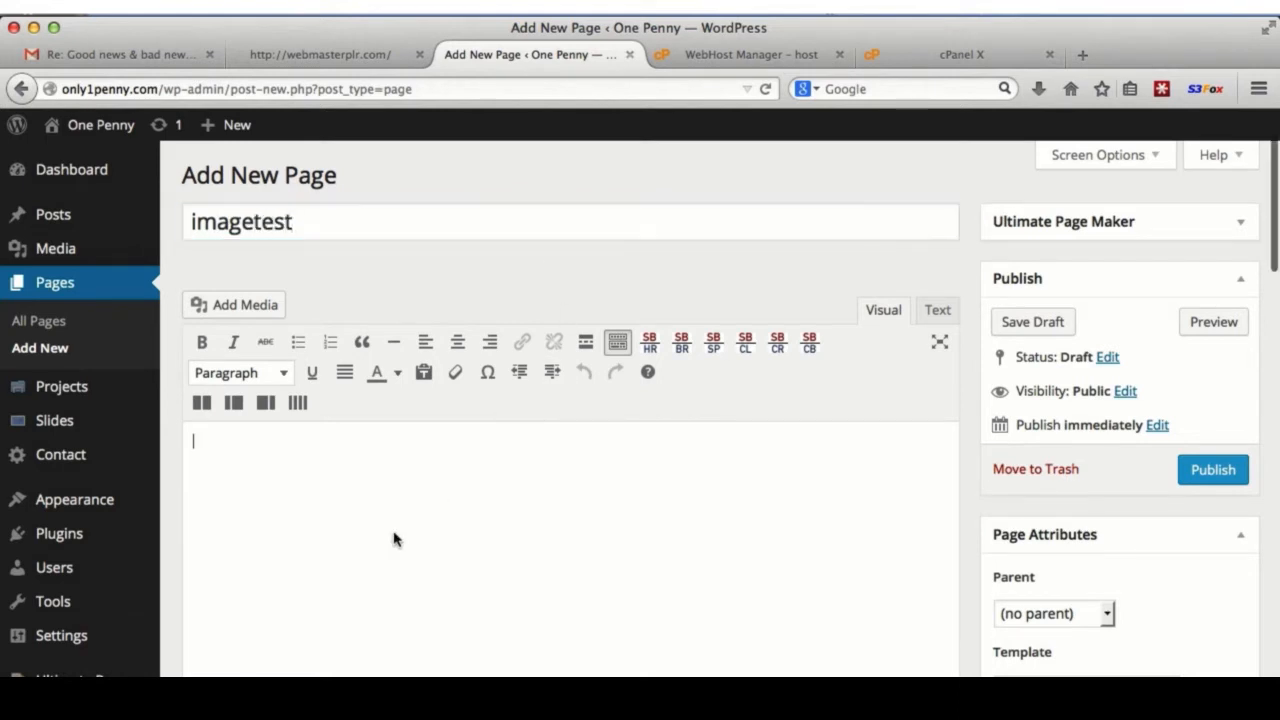
- Insert clickhere.png from the media library with alignment None and link None
left_click(229, 306)
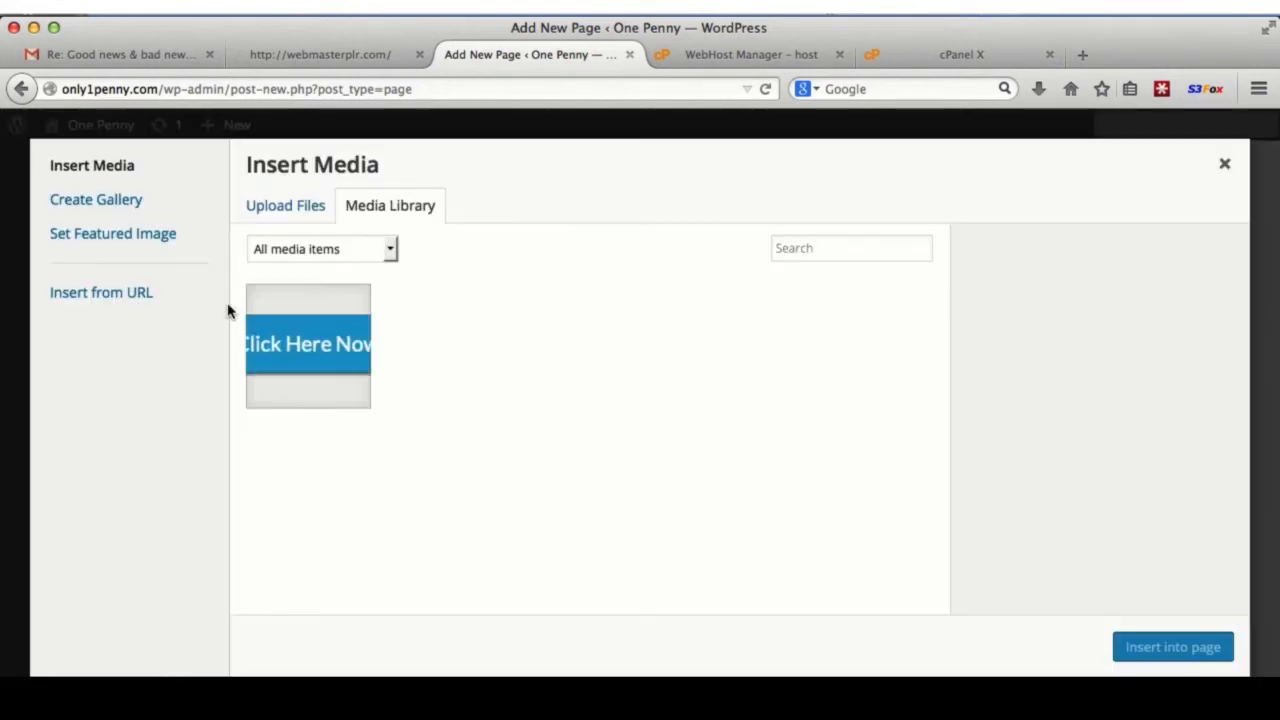
left_click(300, 345)
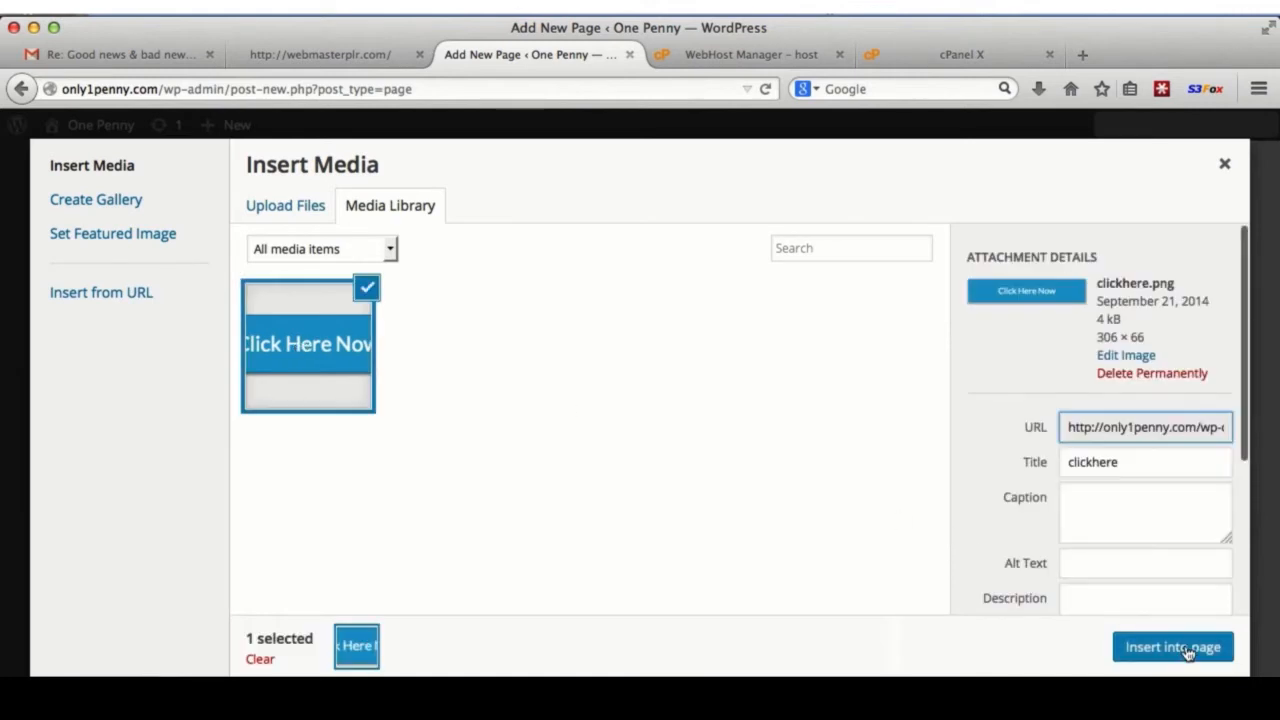
scroll(1134, 534, "down", 5)
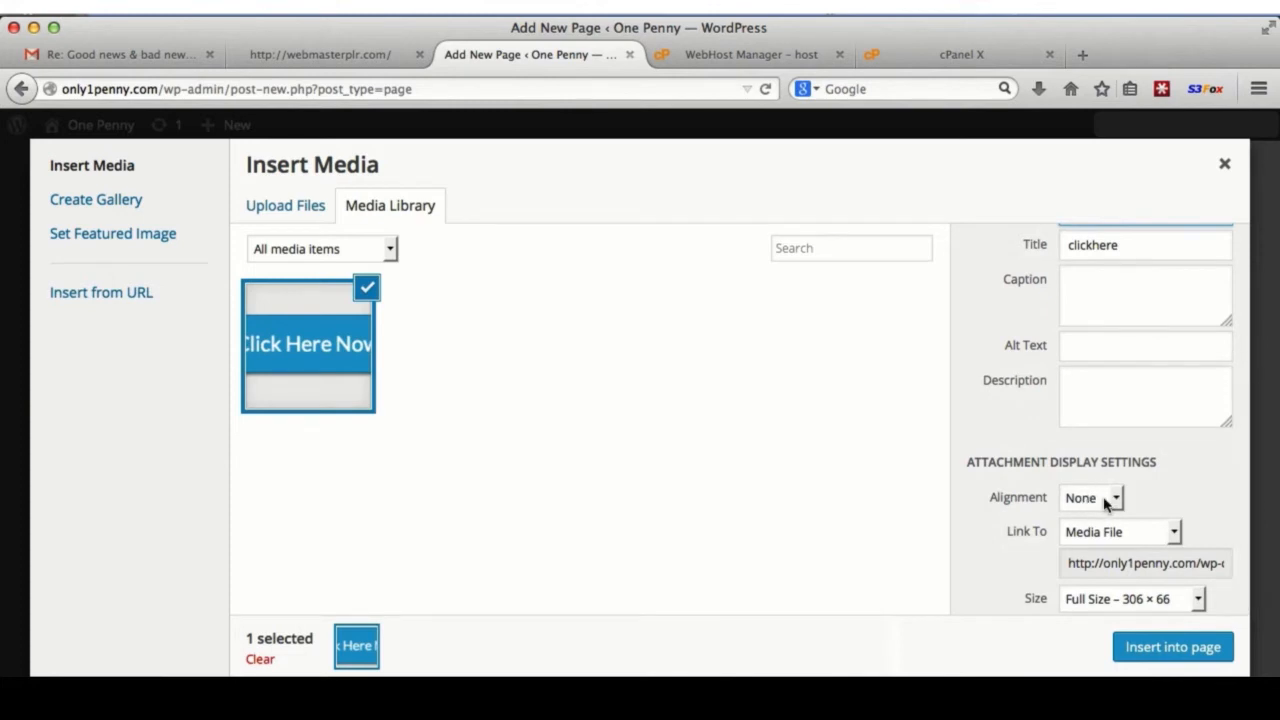
left_click(1112, 500)
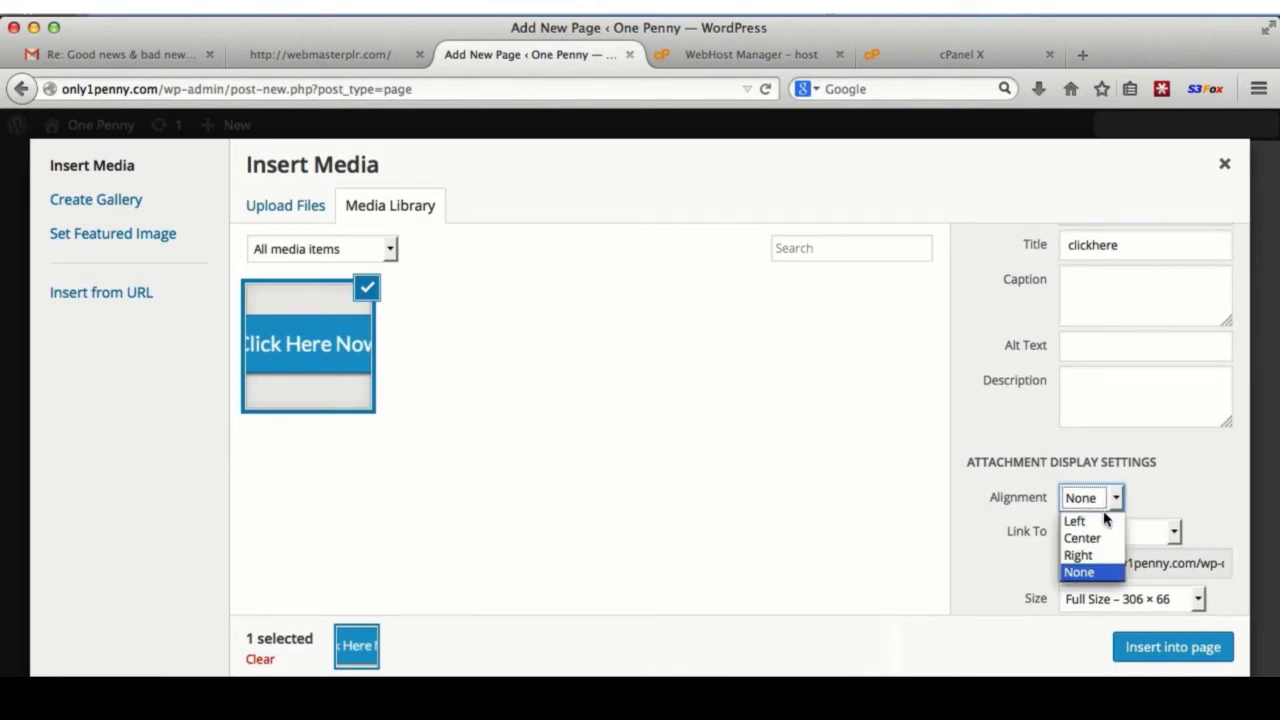
left_click(1080, 572)
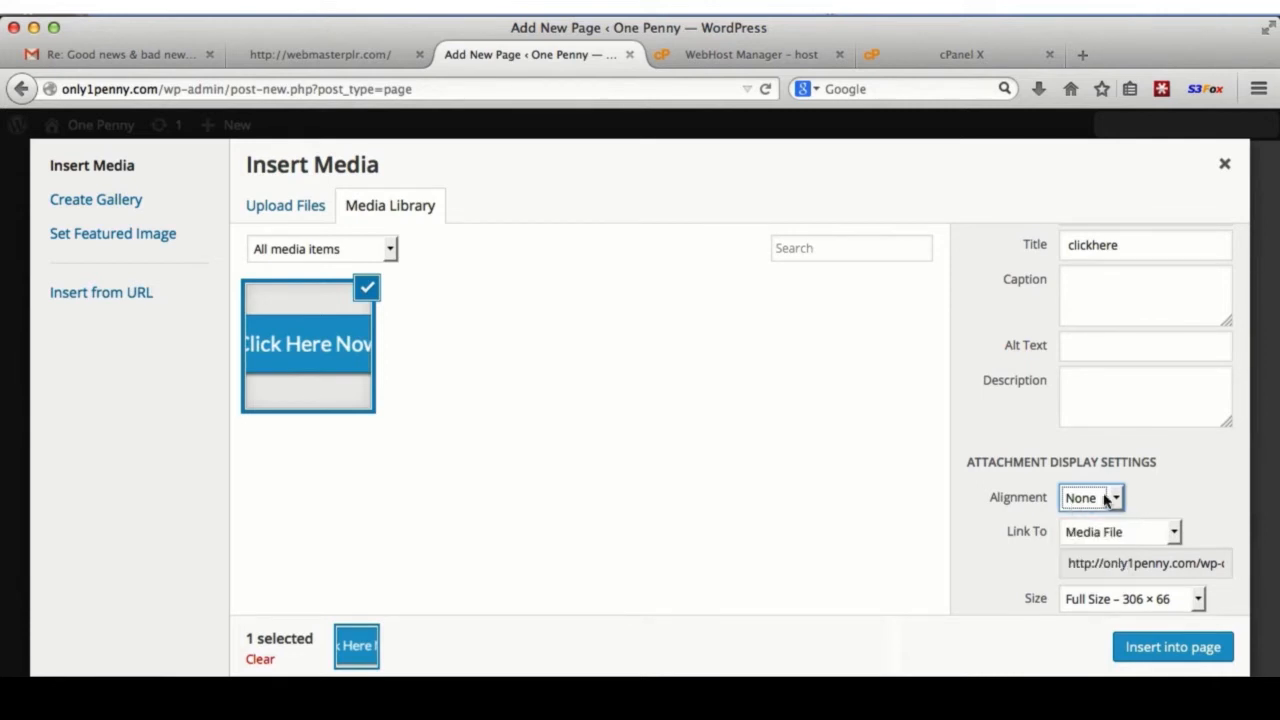
left_click(1126, 533)
left_click(1112, 607)
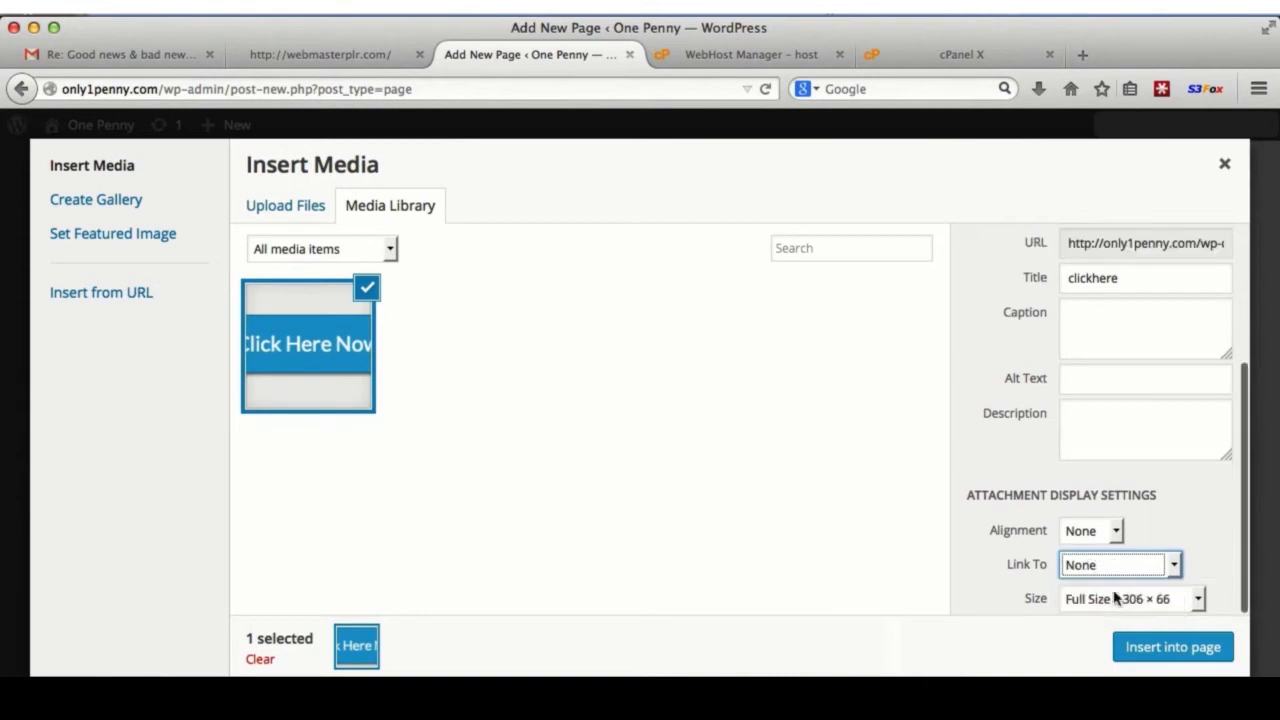
left_click(1200, 648)
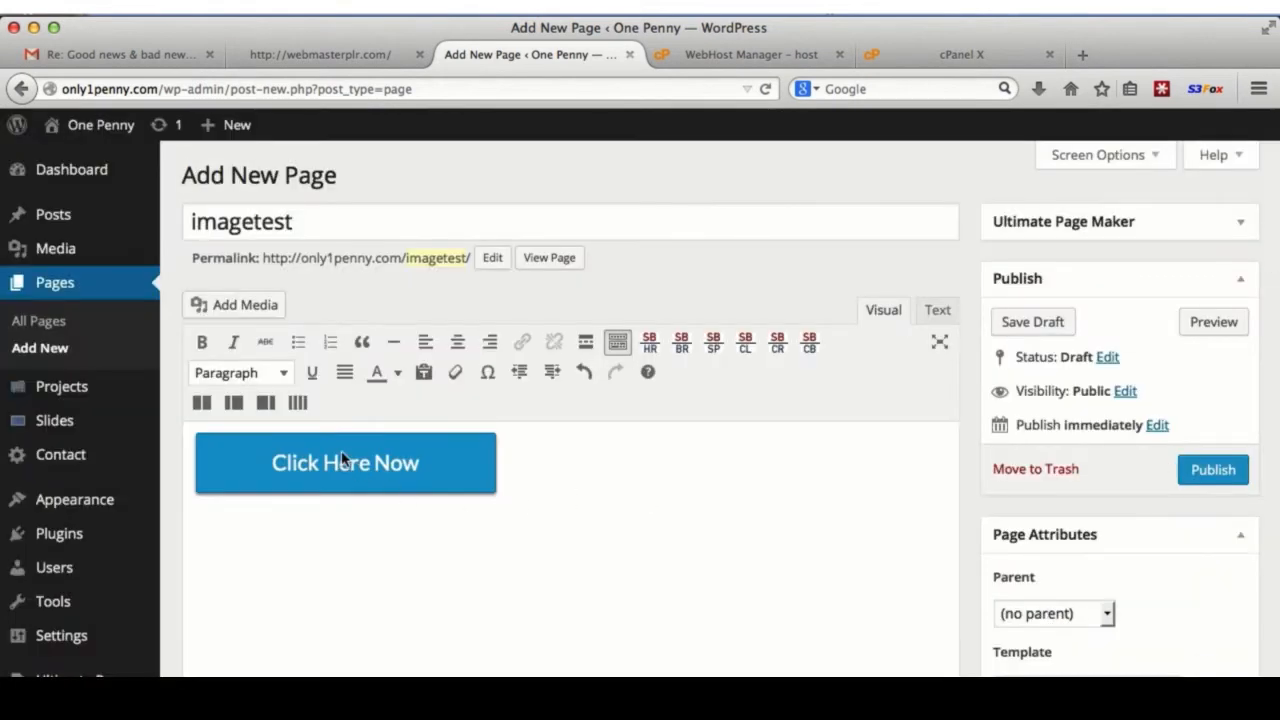
- Try the image alignments, then paste the long quote on a new line below it
left_click(341, 459)
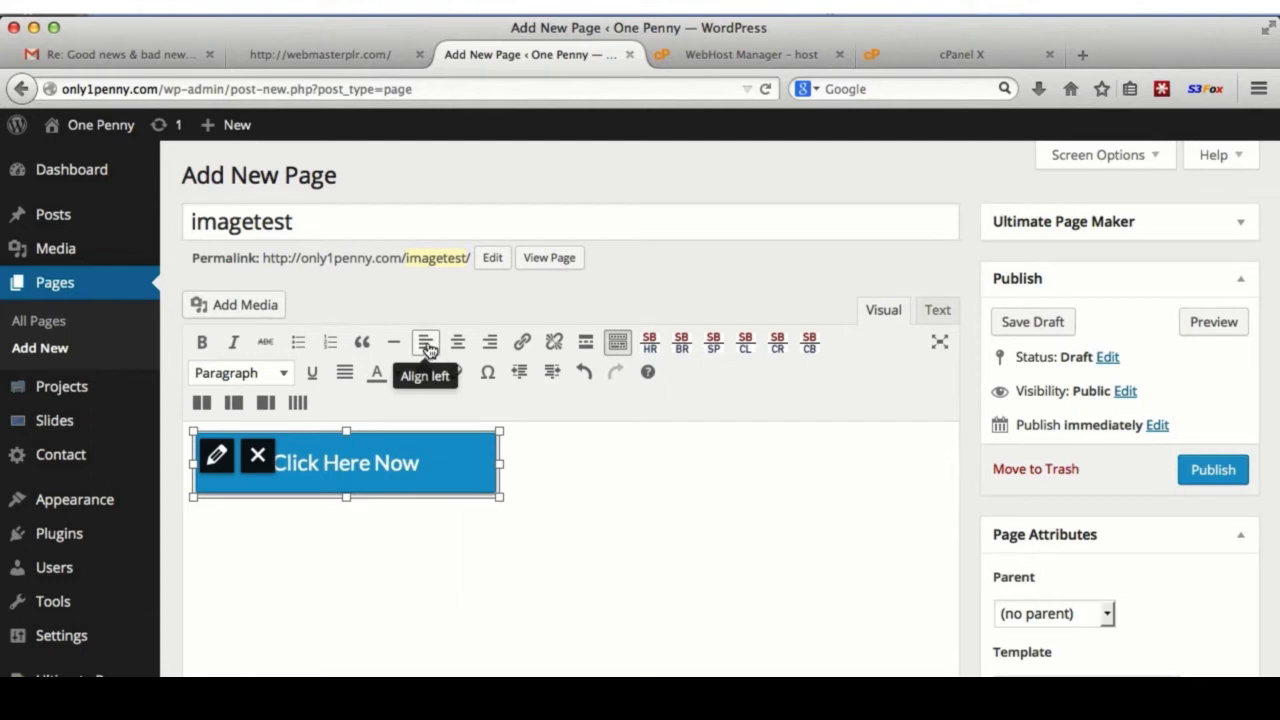
left_click(491, 344)
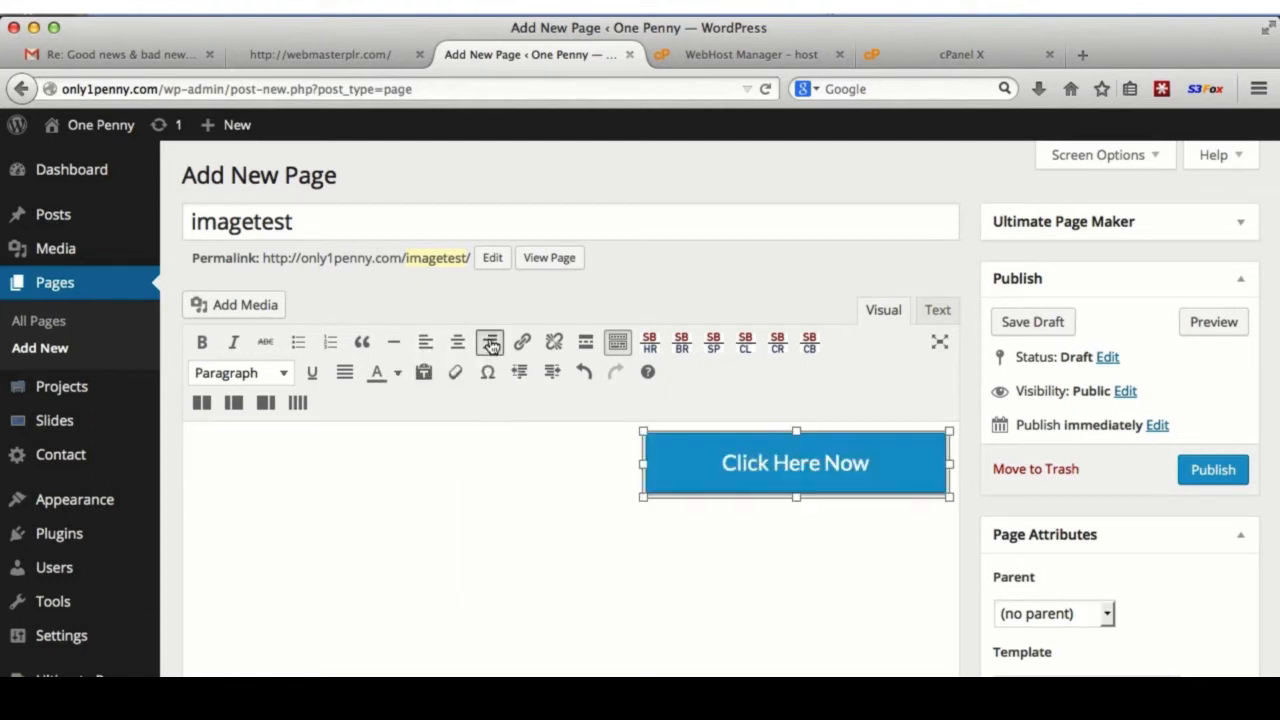
left_click(427, 343)
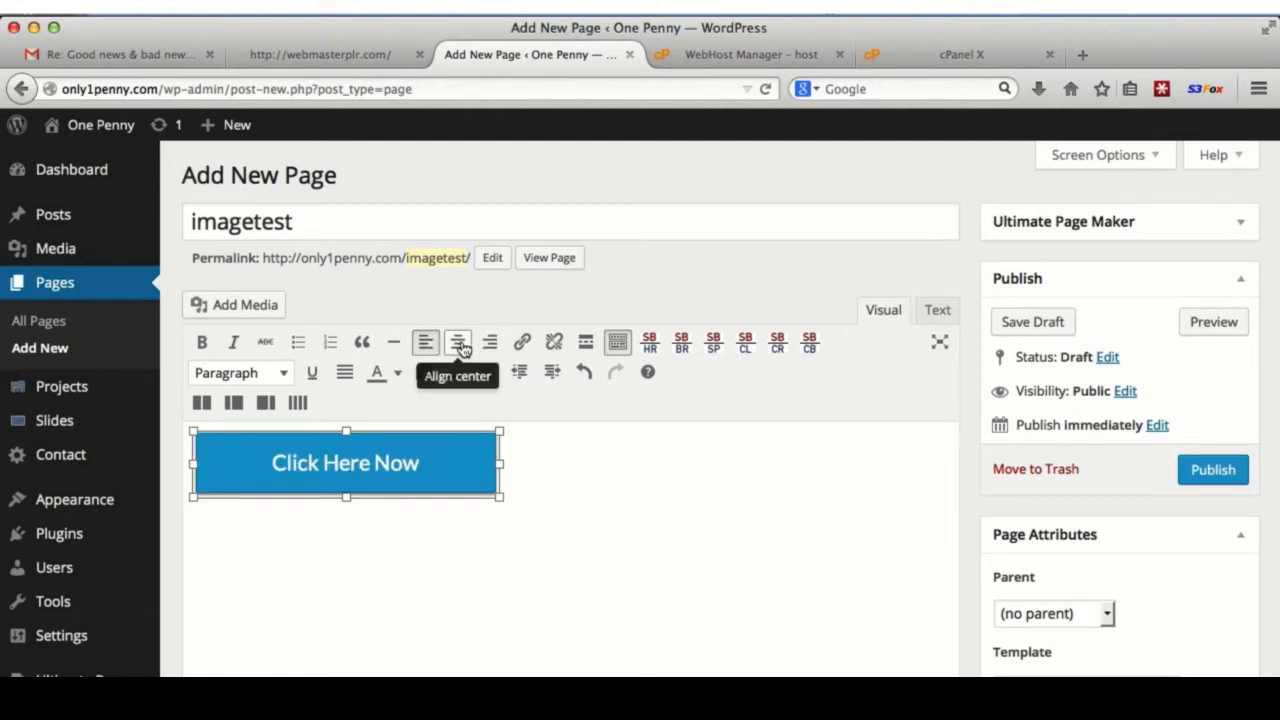
left_click(459, 345)
left_click(431, 507)
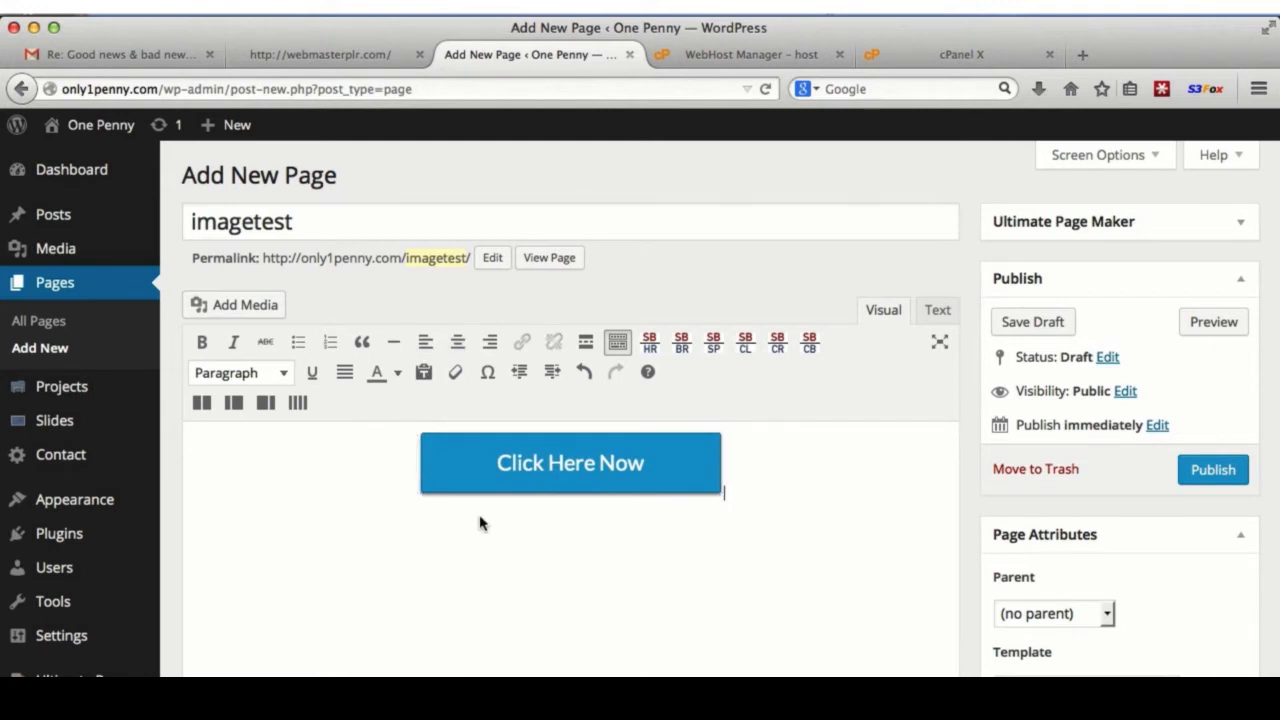
key("Return")
type("It is not the critic who counts; not the man who points out how the strong man stumbles, or where the doer of deeds could have done them better. The credit belongs to the man who is actually in the arena, whose face is marred by dust and sweat and blood; who strives valiantly; who errs, who comes short again and again, because there is no effort without error and shortcoming; but who does actually strive to do the deeds; who knows great enthusiasms, the great devotions; who spends himself in a worthy cause; who at the best knows in the end the triumph of high achievement, and who at the worst, if he fails, at least fails while daring greatly, so that his place shall never be with those cold and timid souls who neither know victory nor defeat.")
type("t")
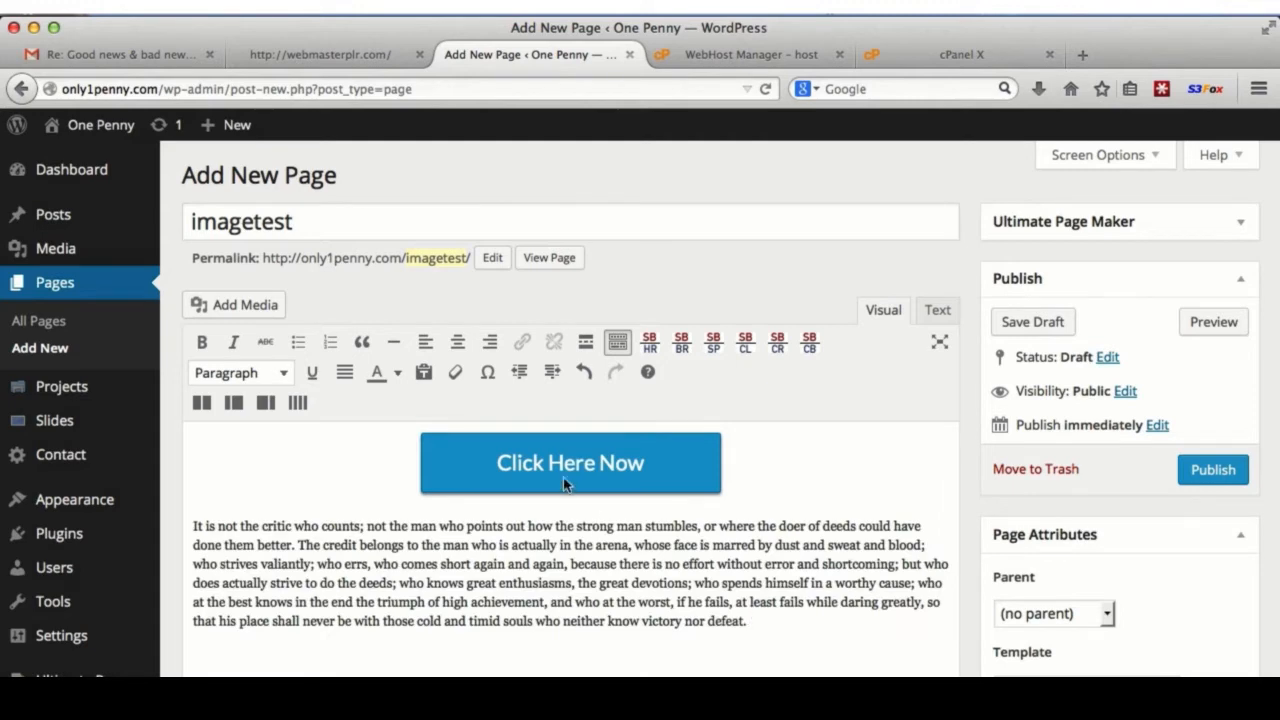
- Right-align the image and split the quote before 'who errs' and 'if he fails'
left_click(562, 473)
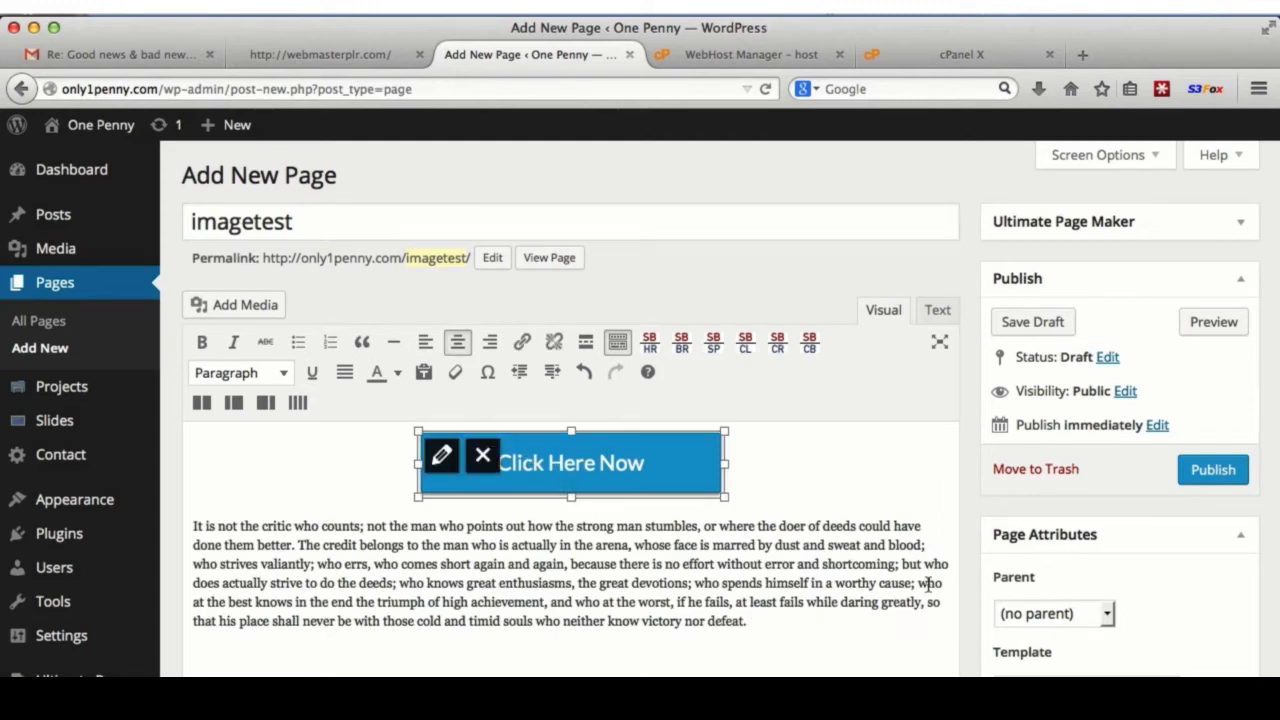
left_click(490, 345)
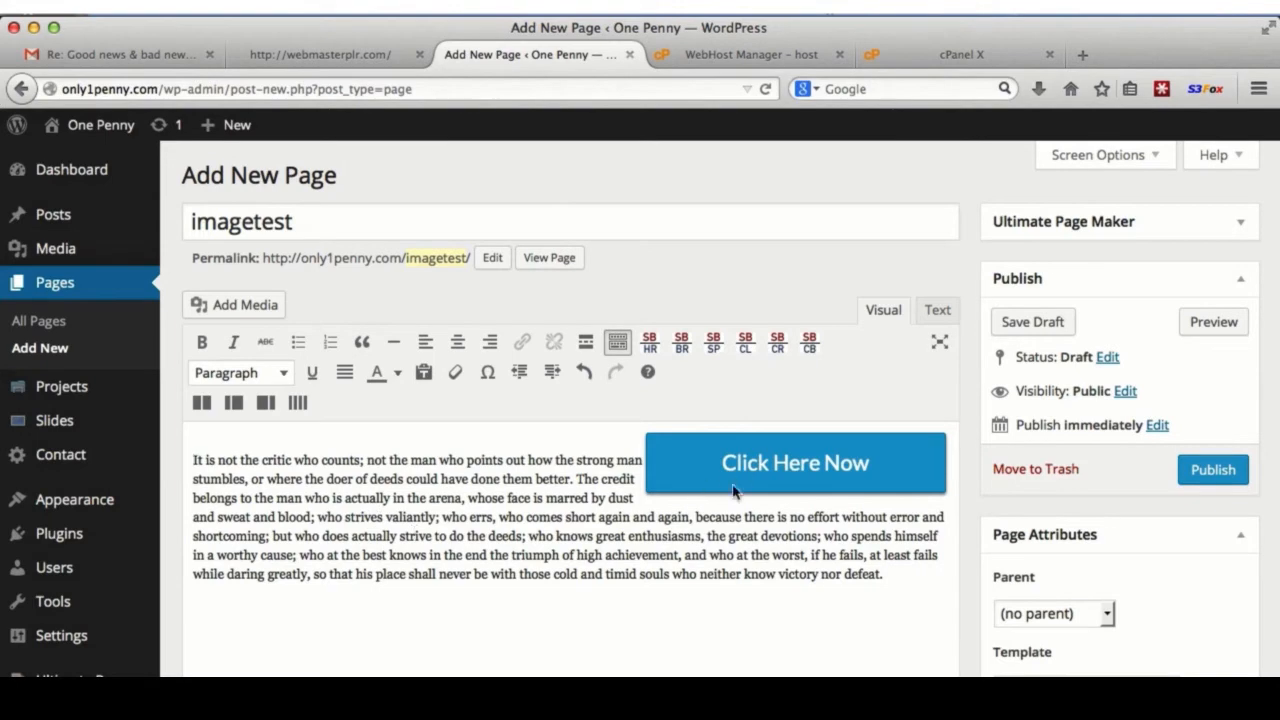
left_click(441, 517)
key("Return")
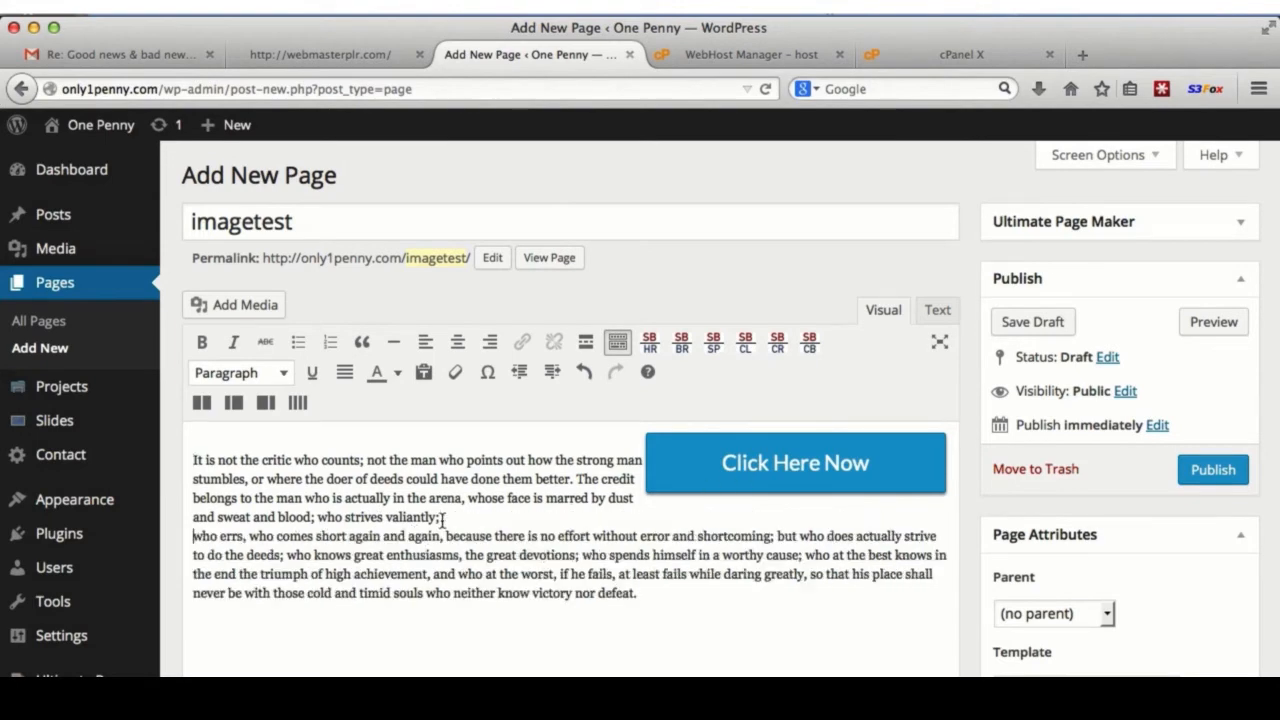
left_click(558, 593)
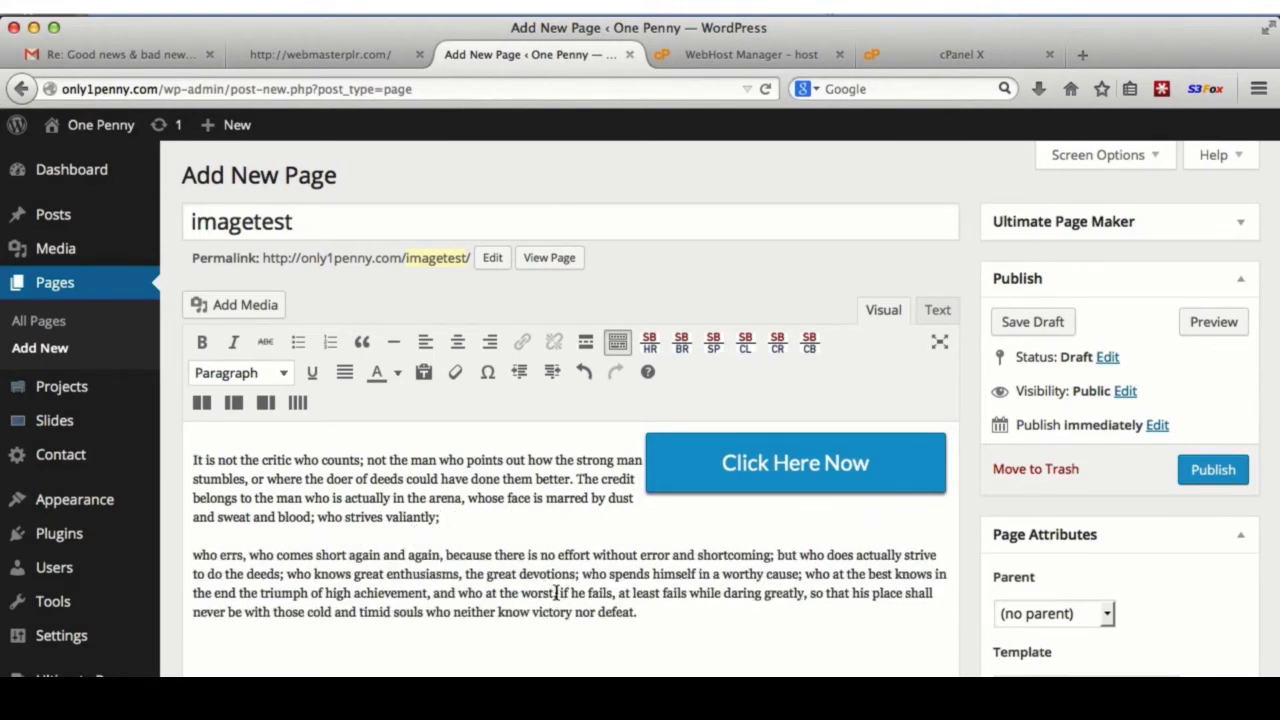
key("Return")
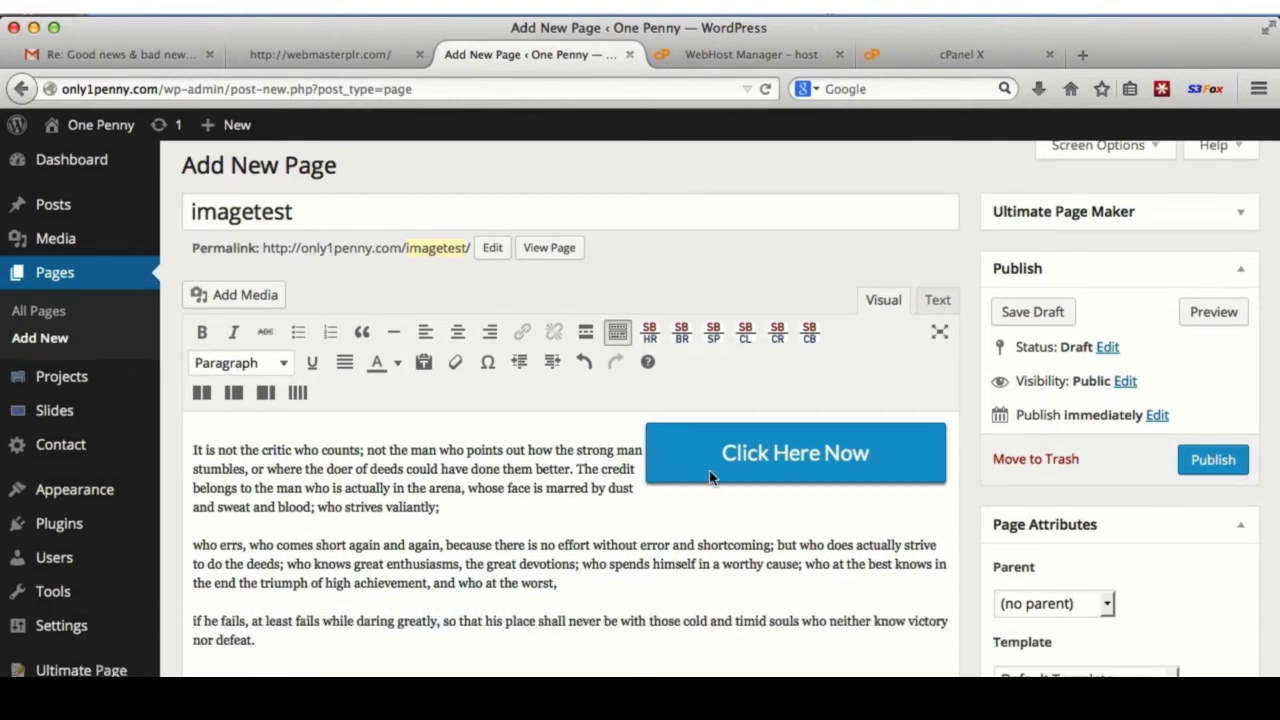
left_click_drag(712, 464, 191, 540)
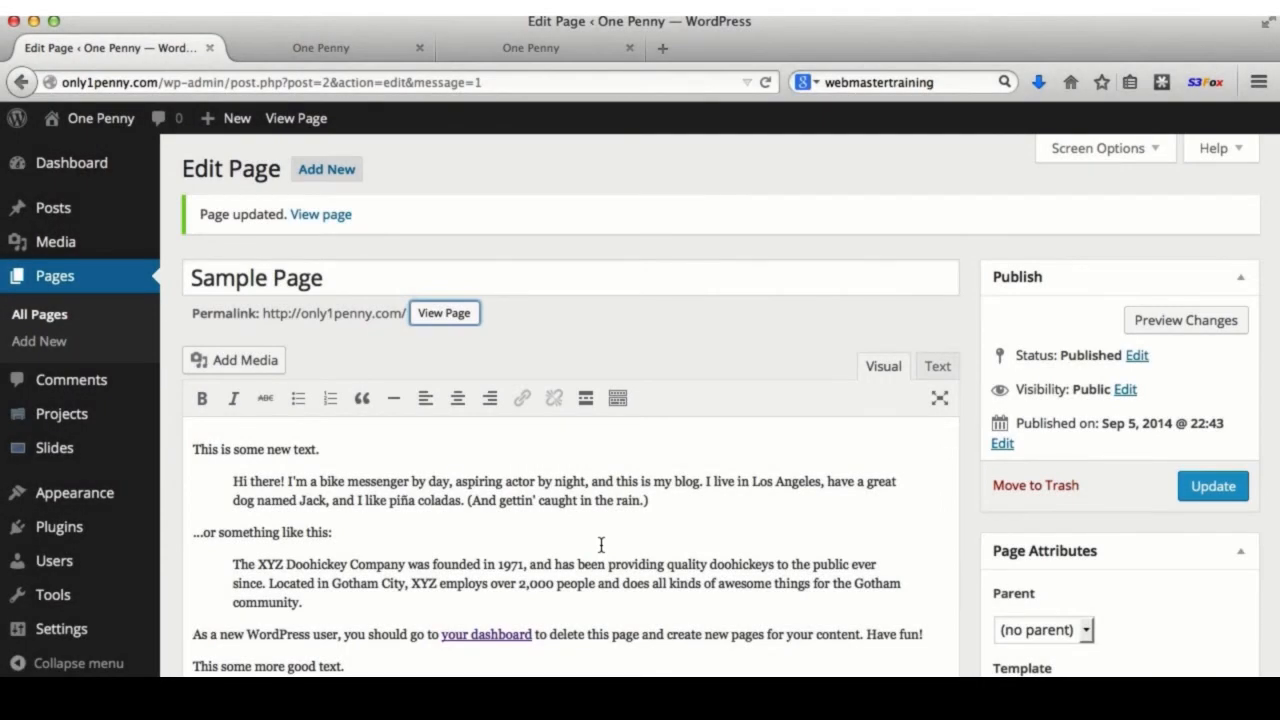
- Delete all Sample Page text and type 'Click here to visit Google.'
left_click(573, 566)
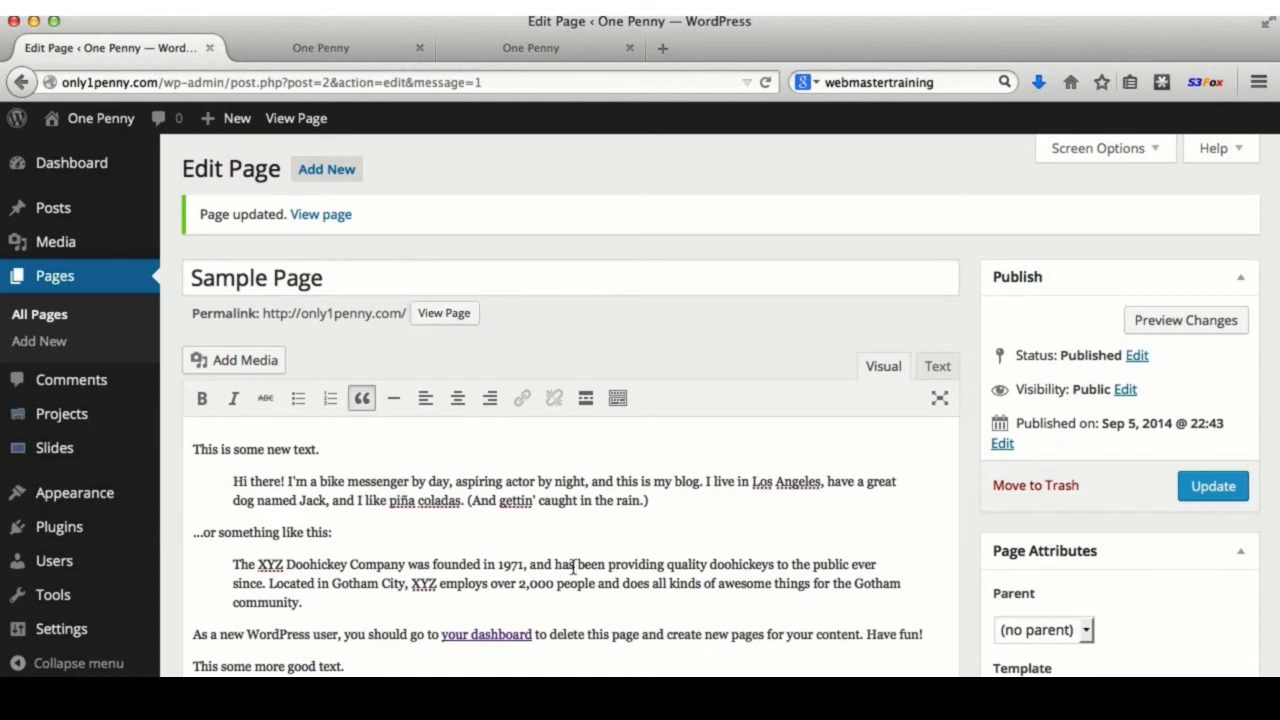
scroll(573, 566, "down", 1)
key("super+a")
left_click(505, 545)
right_click(500, 508)
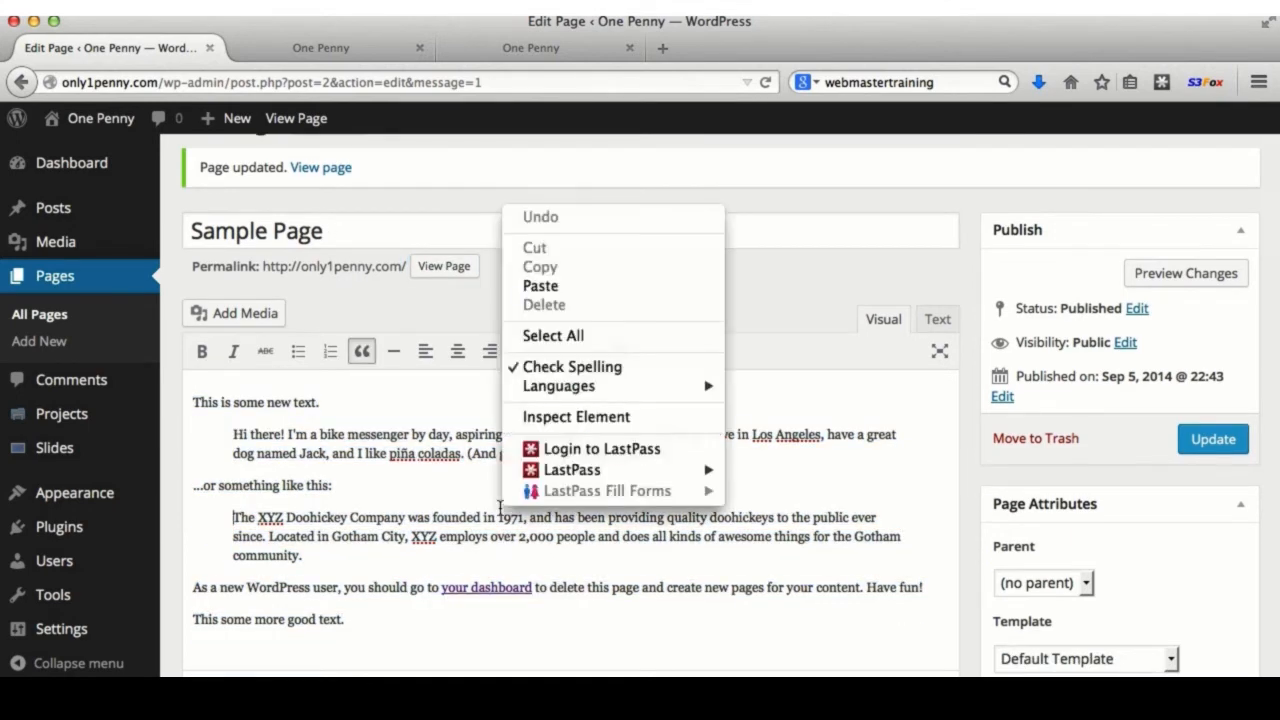
left_click(551, 337)
key("BackSpace")
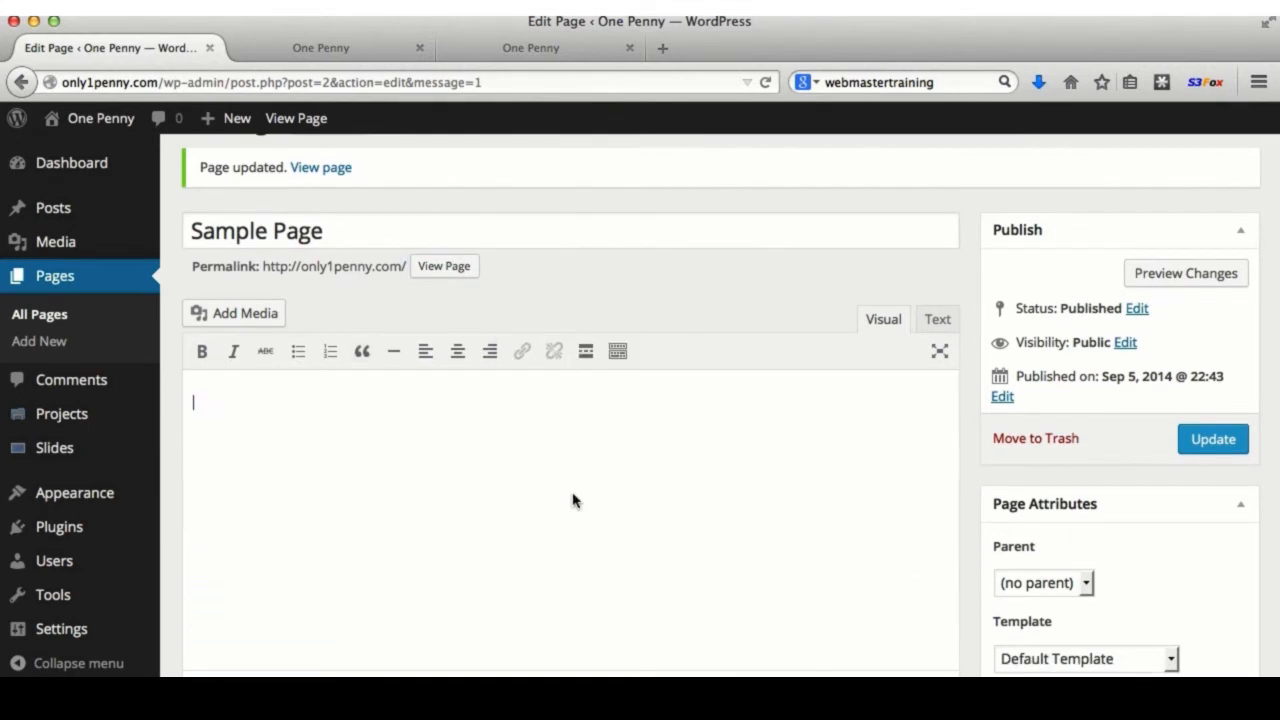
type("Click here")
type(" to visit Goo")
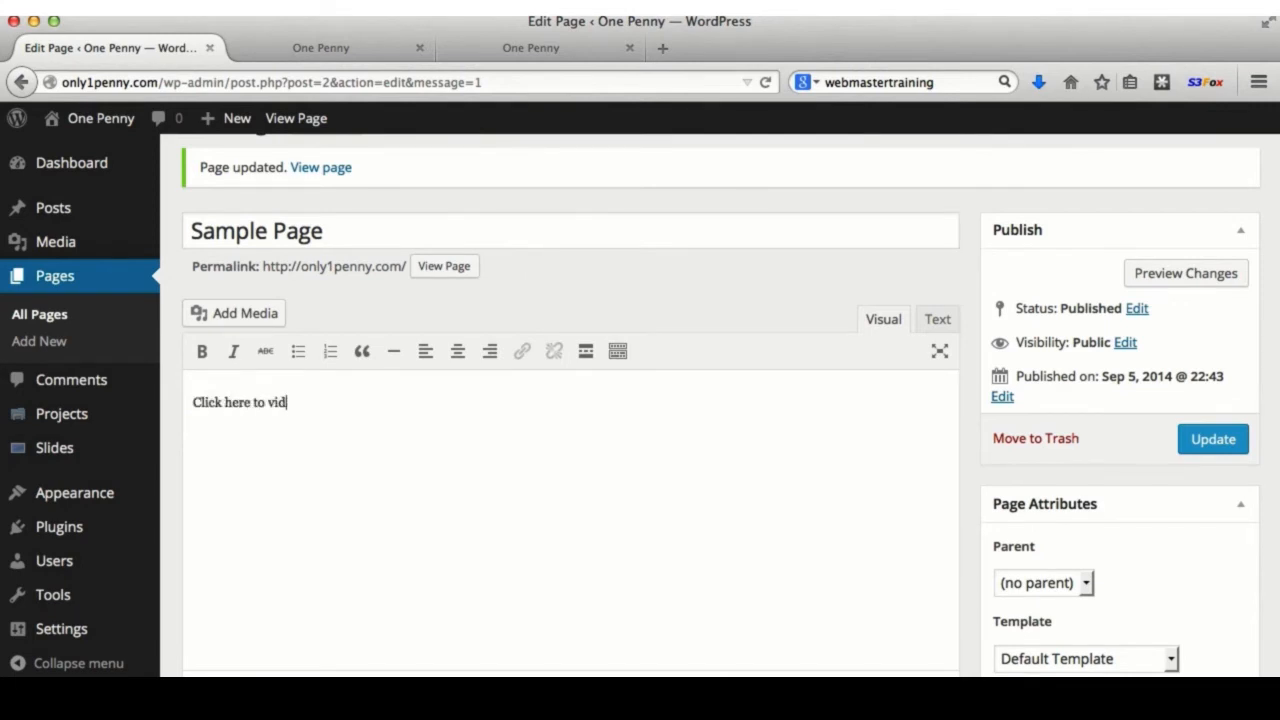
type("gle.")
- Select the words 'Click here' for linking
left_click_drag(249, 402, 192, 402)
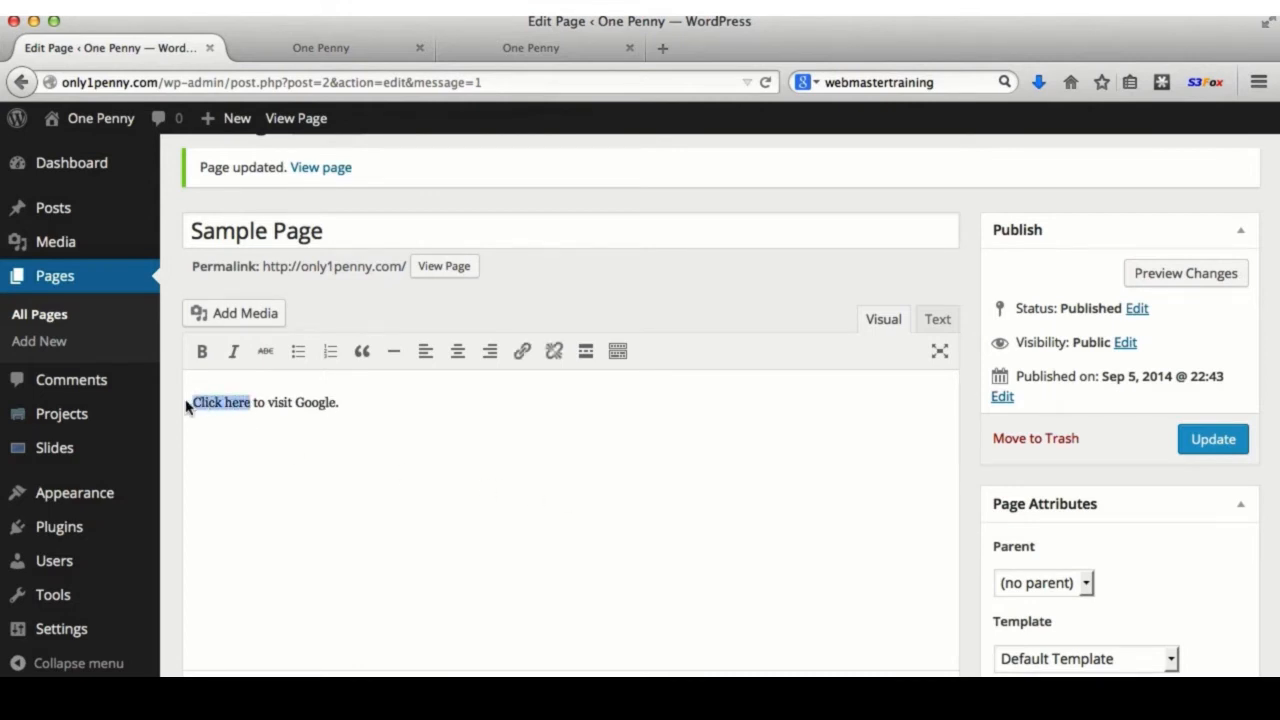
left_click(229, 401)
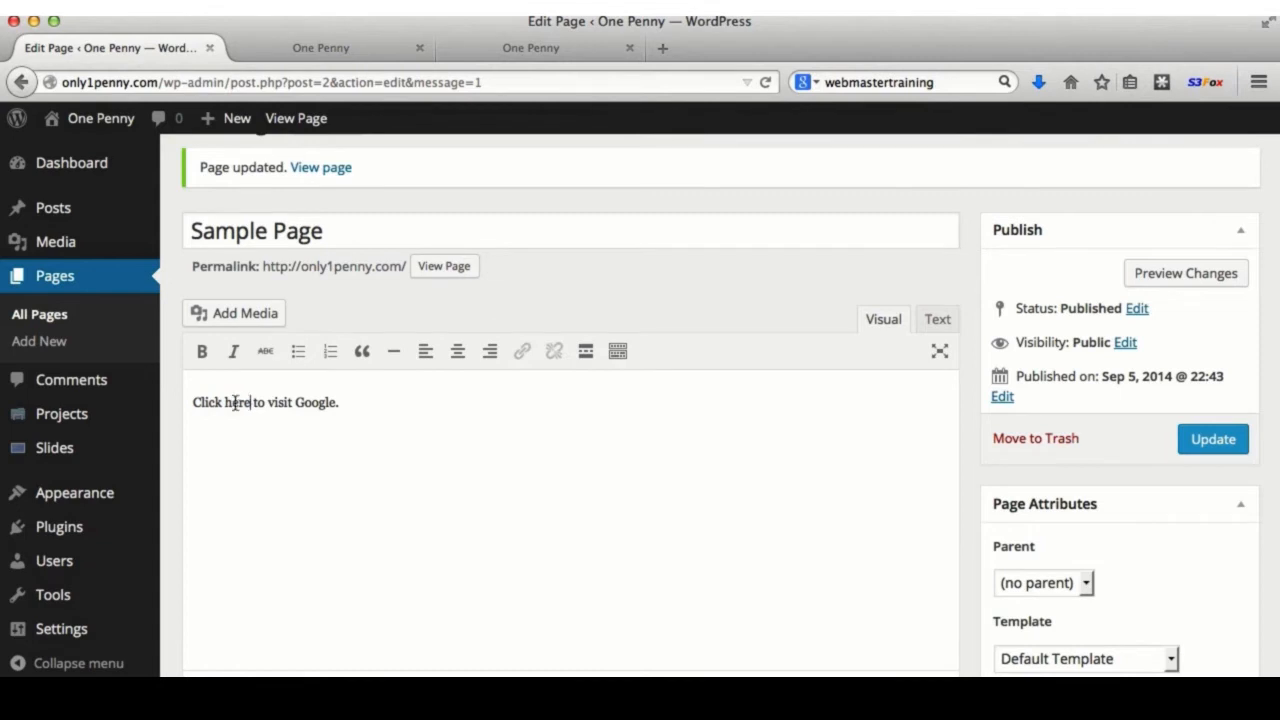
left_click_drag(250, 402, 190, 403)
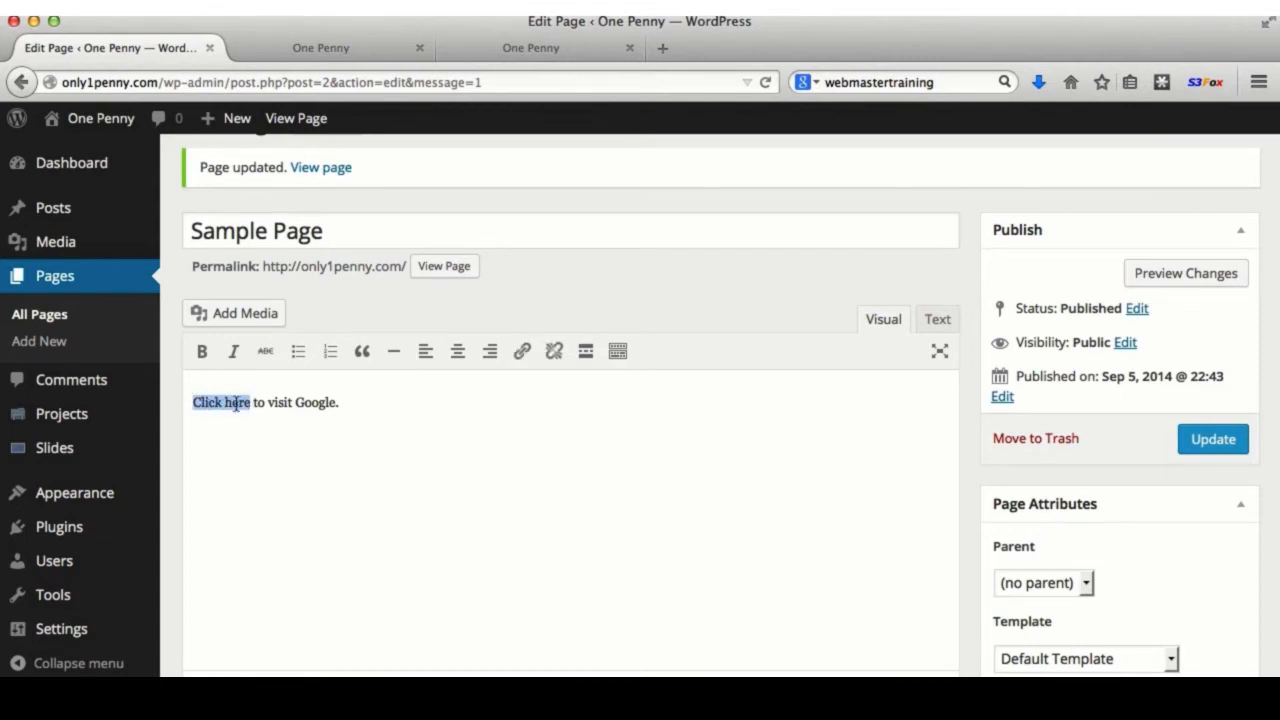
- Set the link URL google.com, title 'This is google', opening in a new tab
left_click(522, 354)
left_click(557, 366)
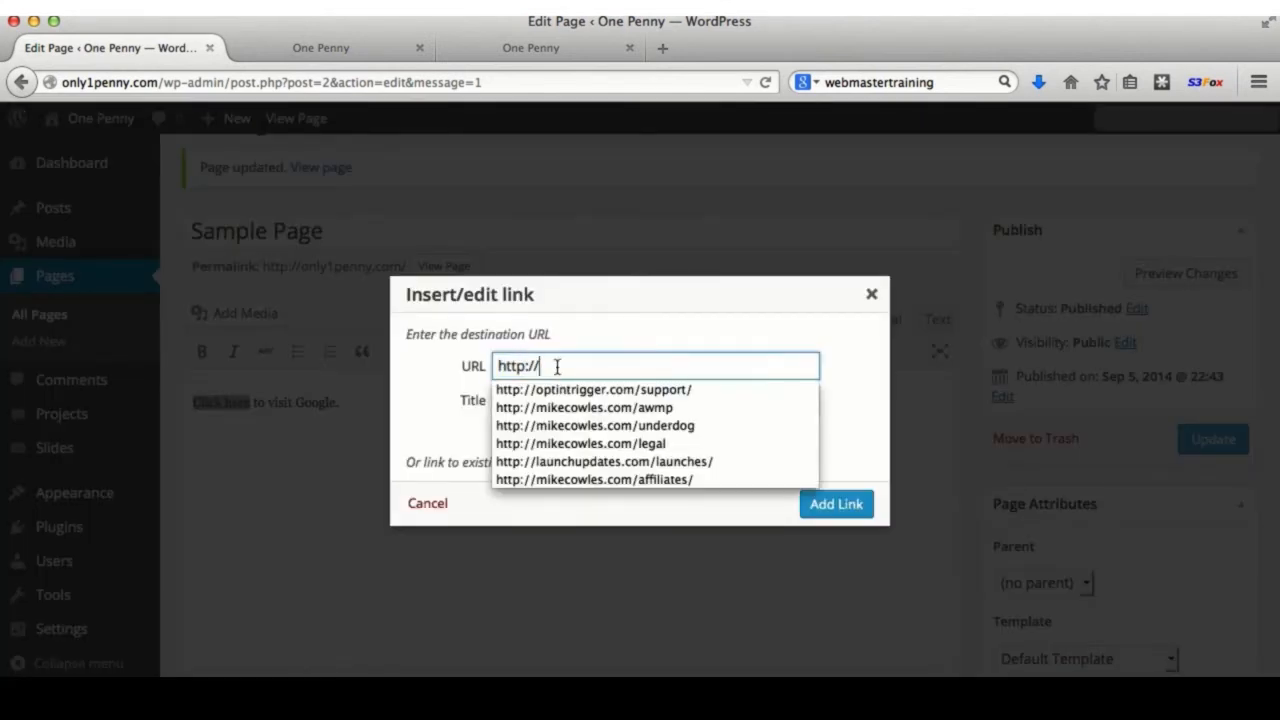
type("google.com")
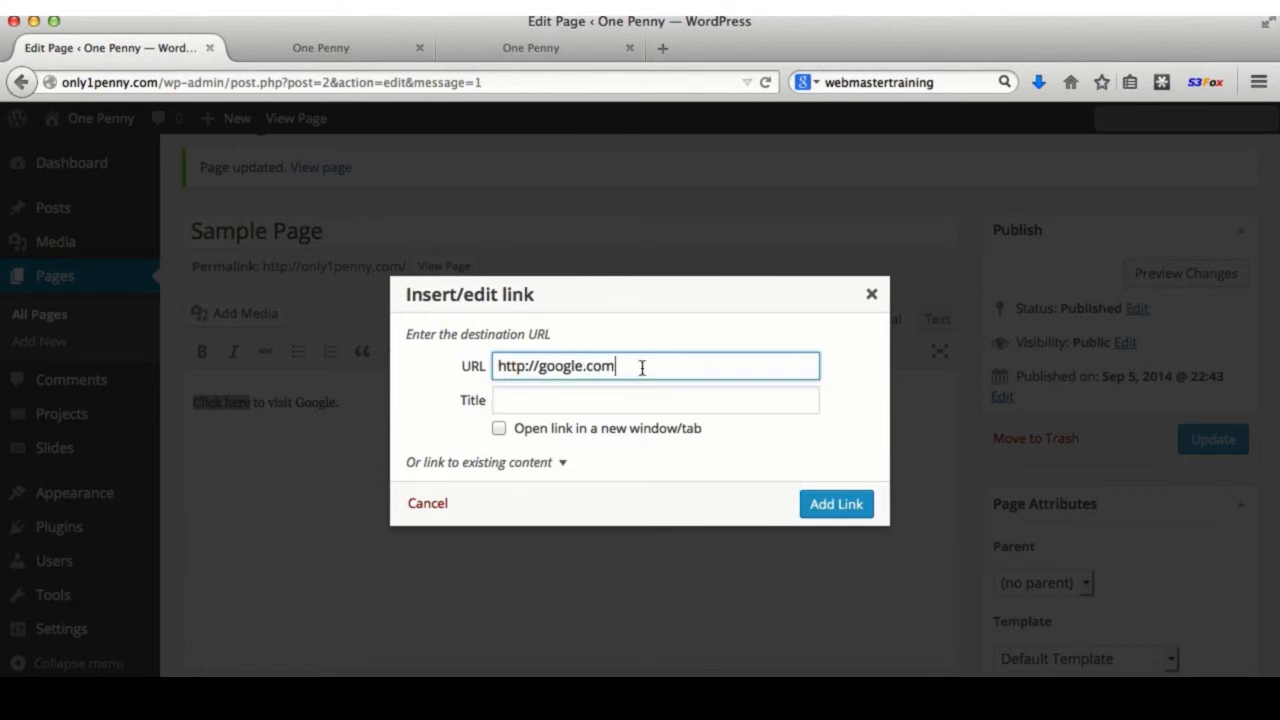
left_click(534, 398)
type("This is google")
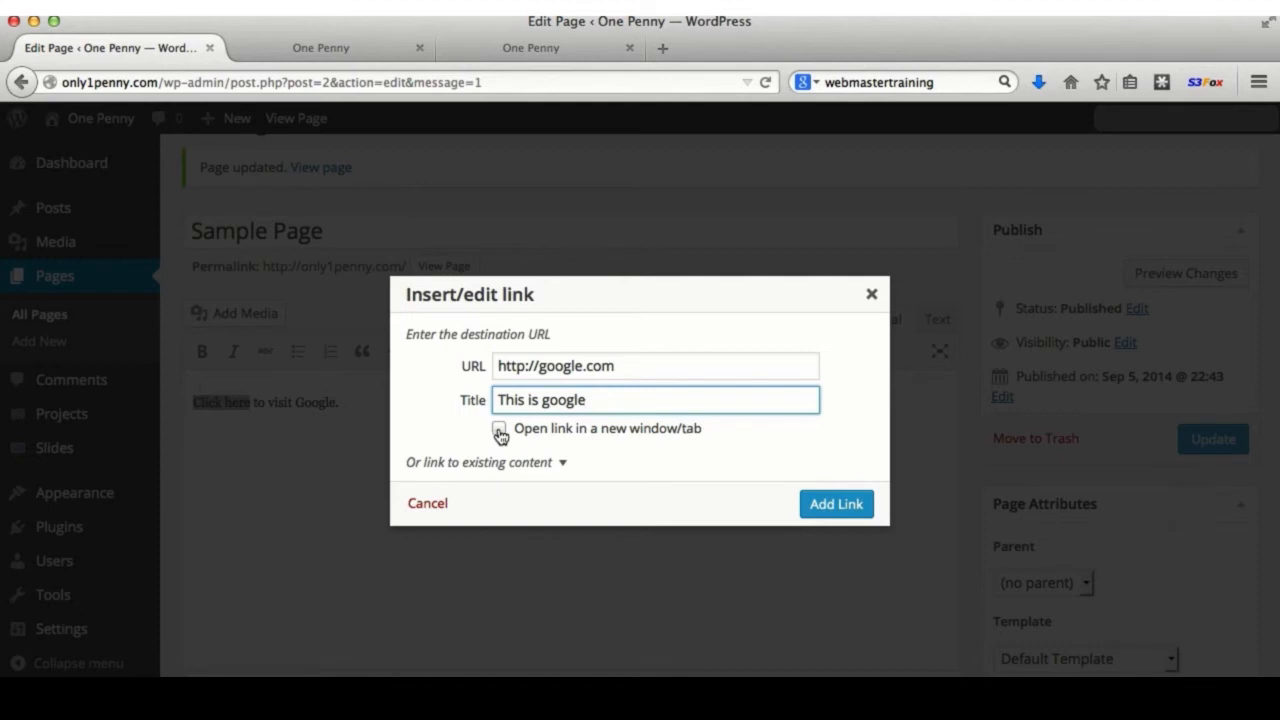
left_click(499, 430)
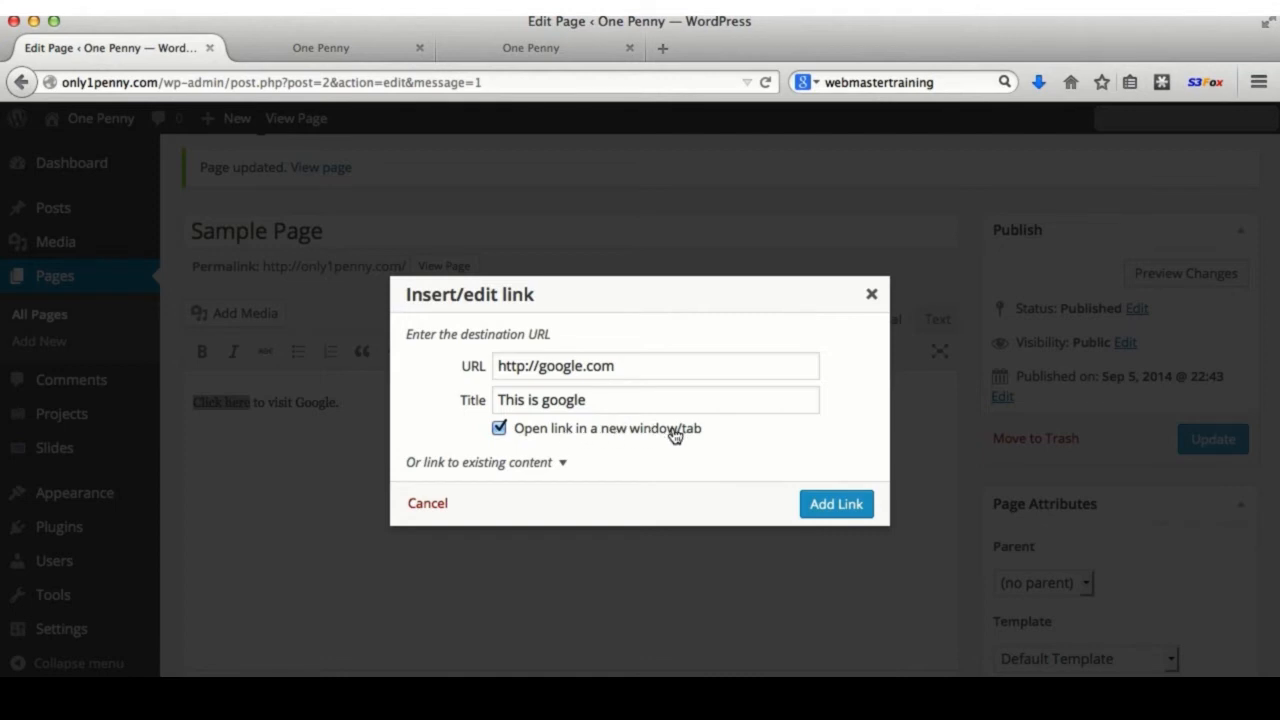
- Collapse the existing-content list and apply the link to 'Click here'
left_click(517, 464)
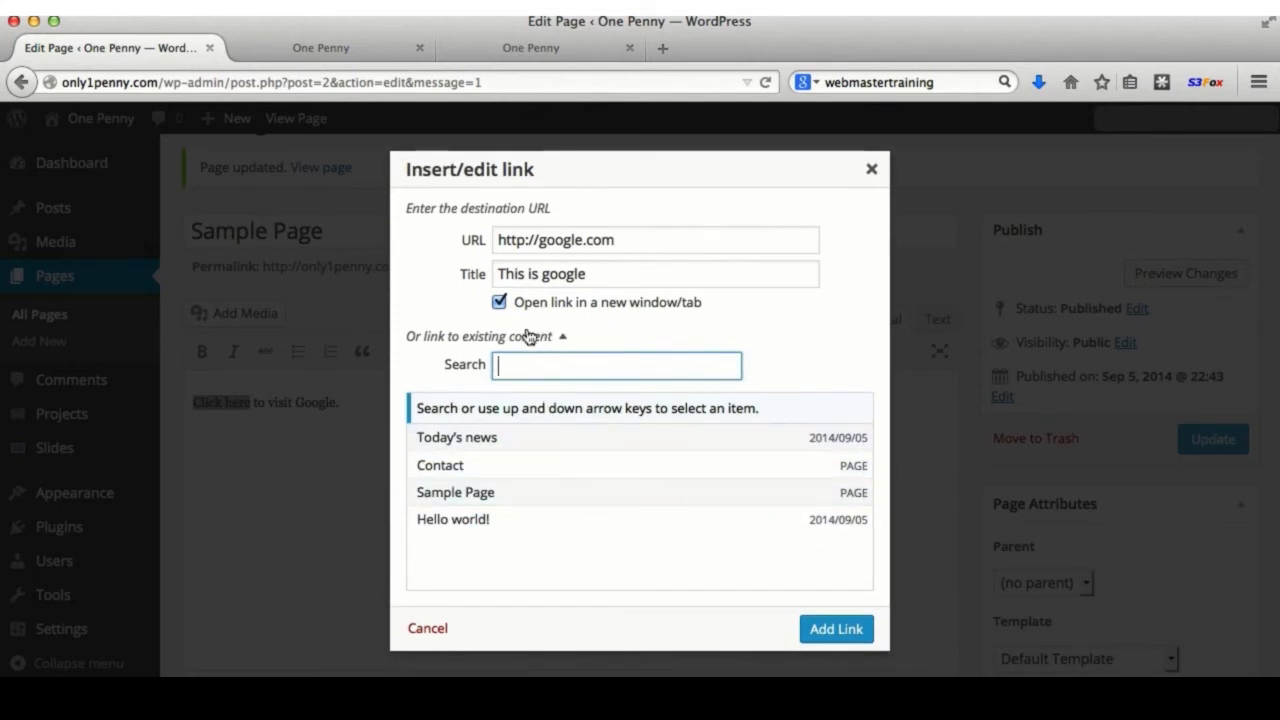
left_click(485, 336)
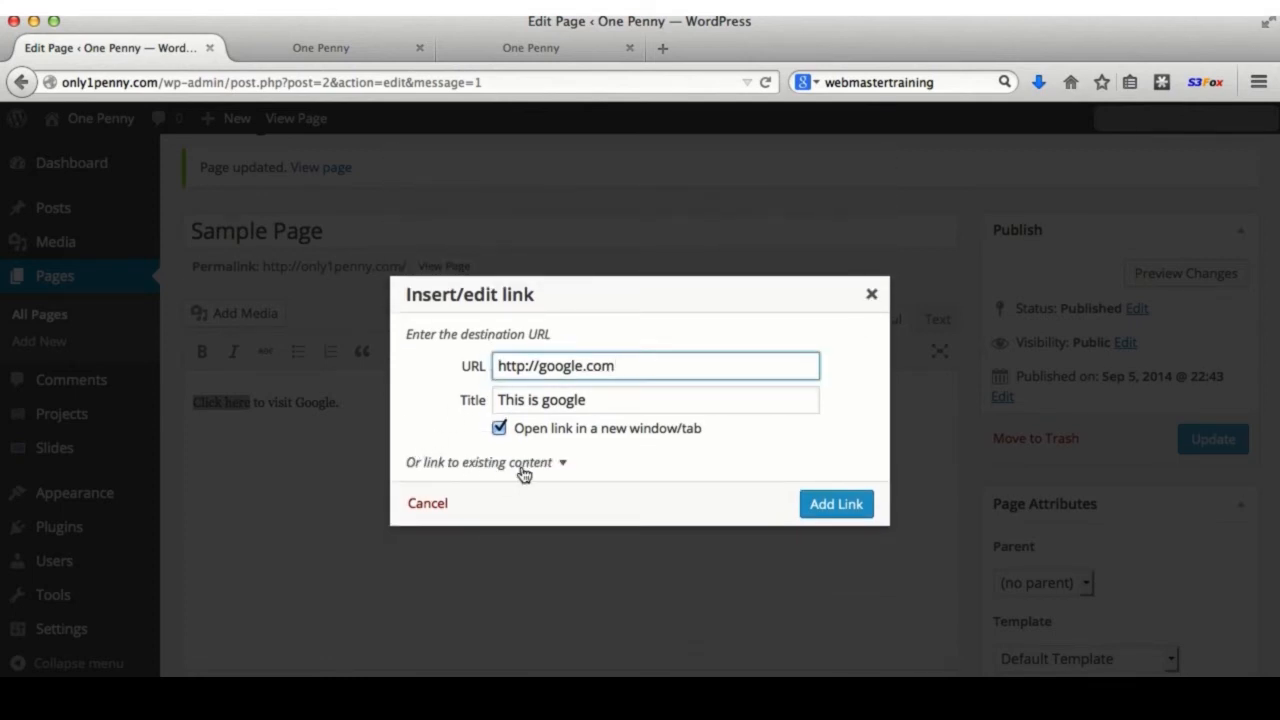
left_click(522, 464)
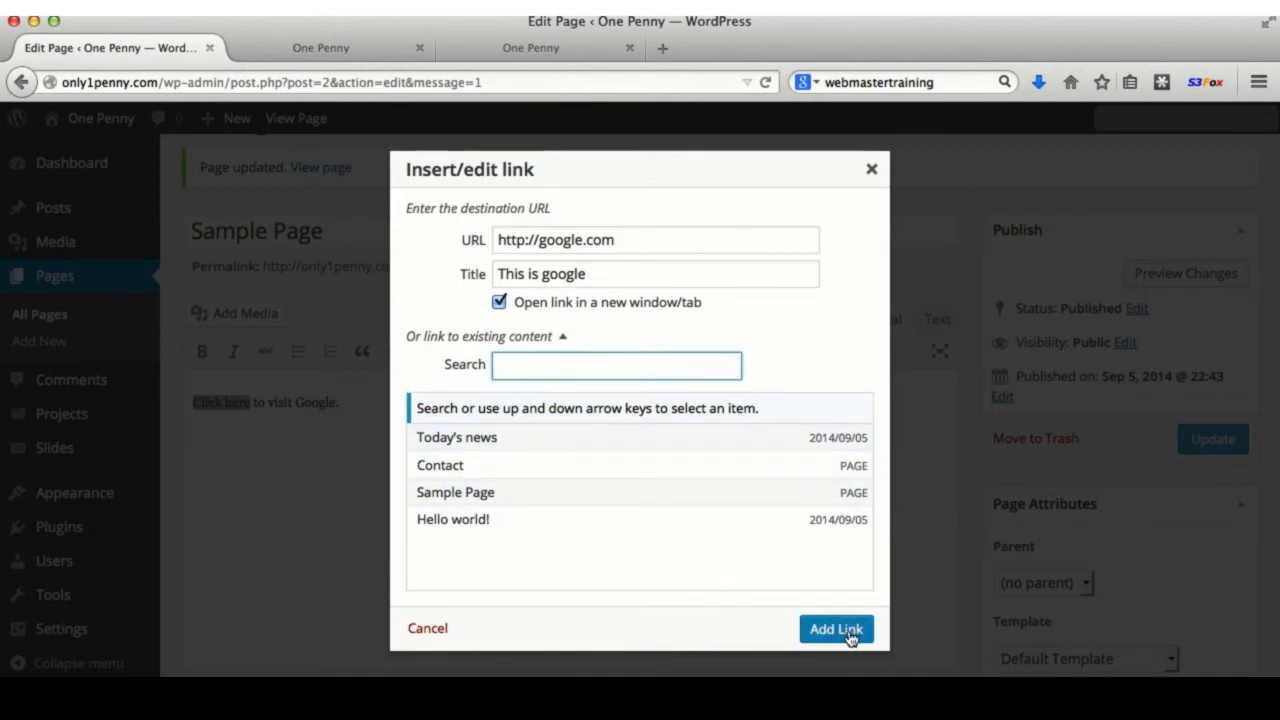
left_click(500, 338)
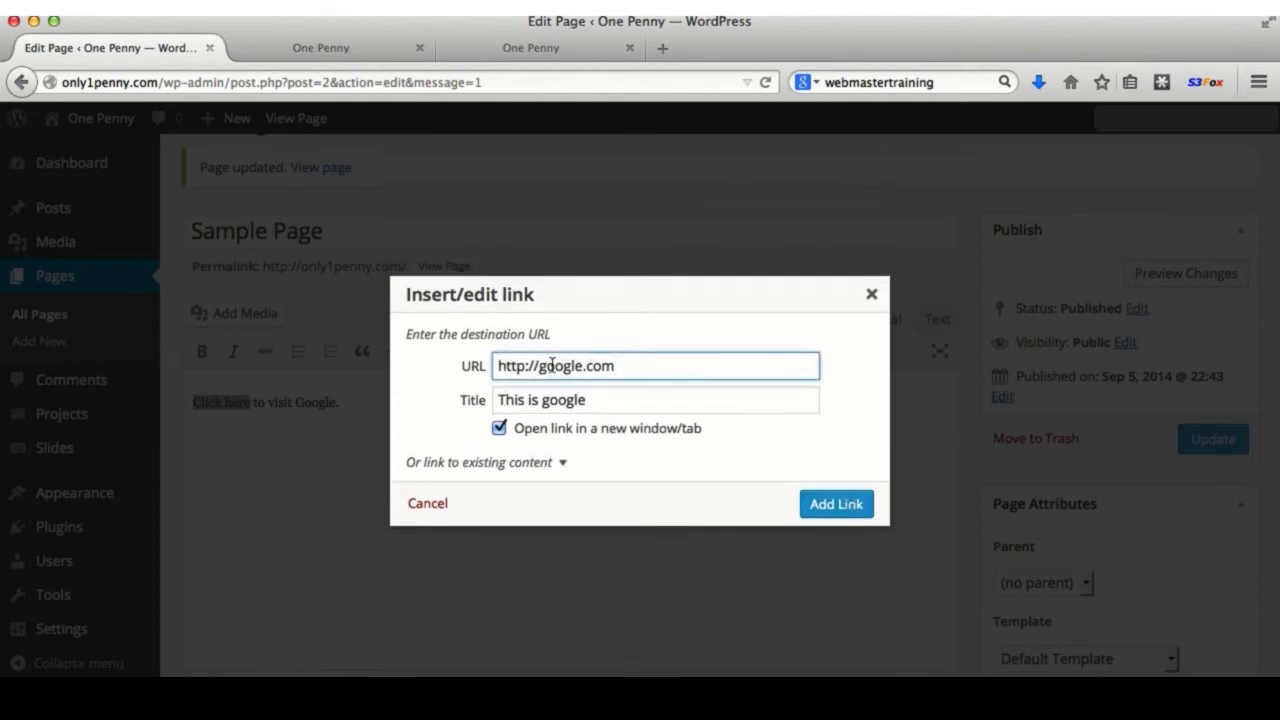
left_click(835, 505)
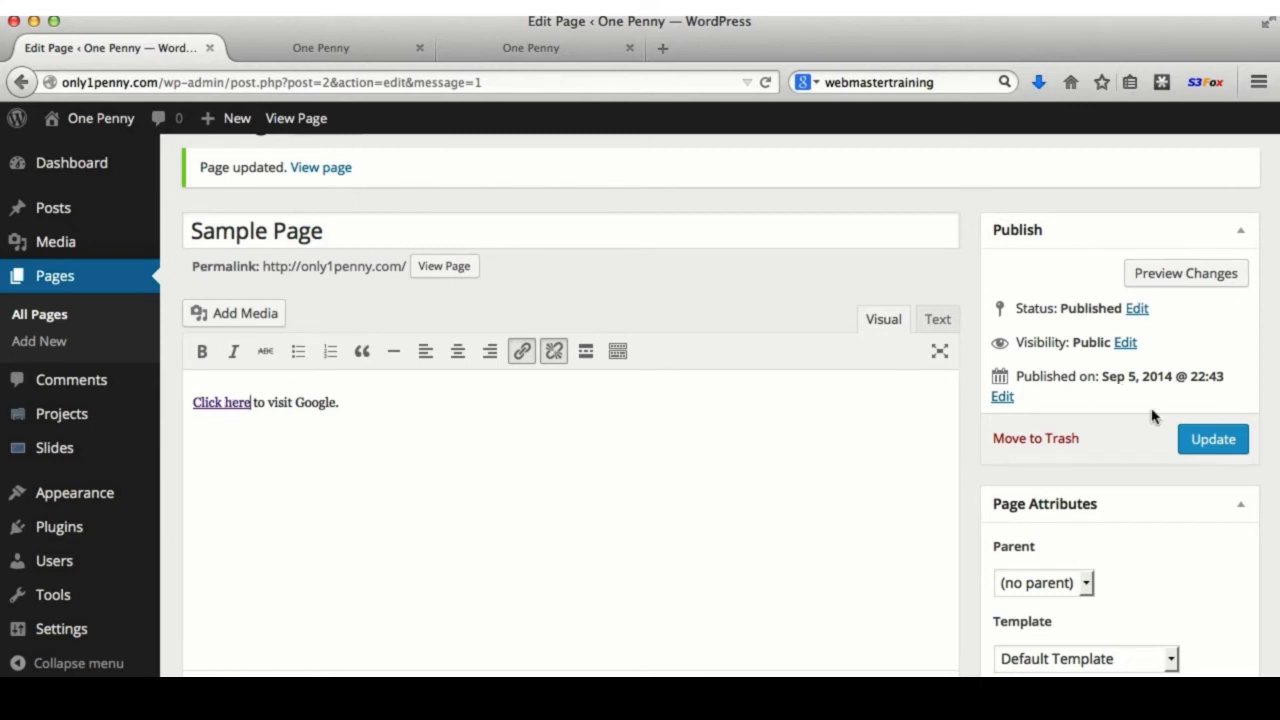
- Update Sample Page, test the Google link live, then select 'here' on the email page
left_click(1233, 438)
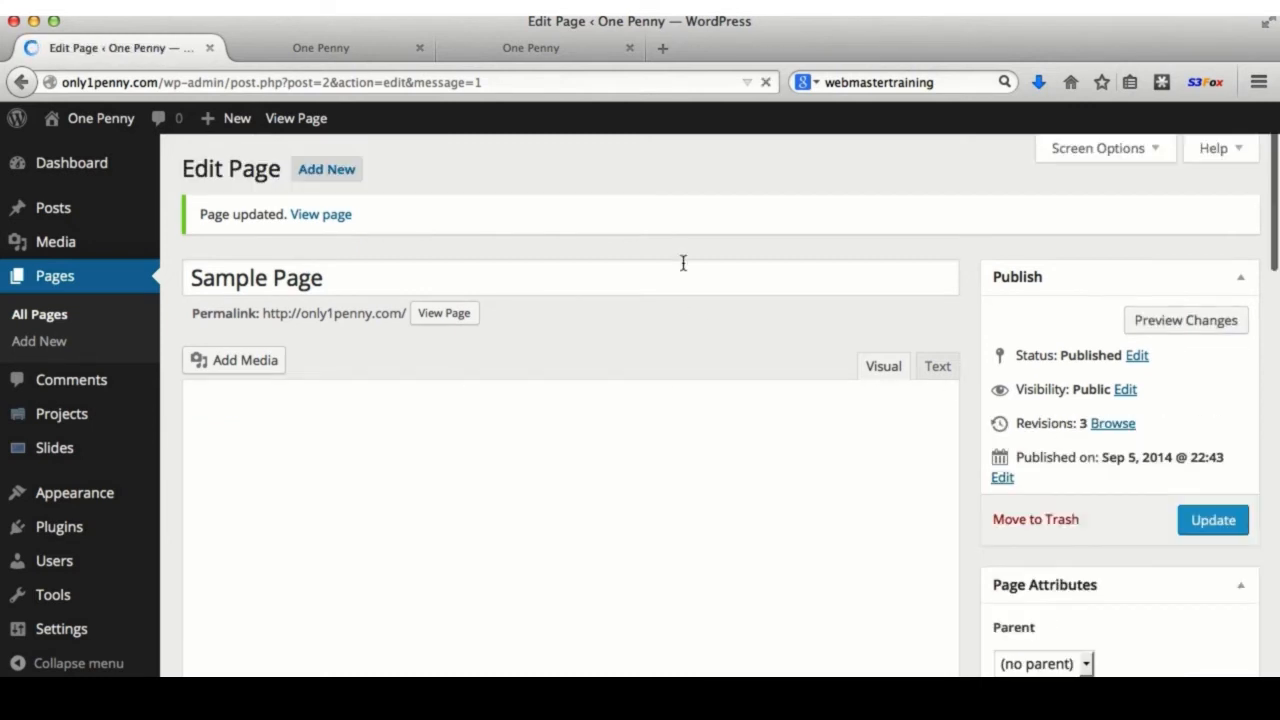
left_click(444, 313)
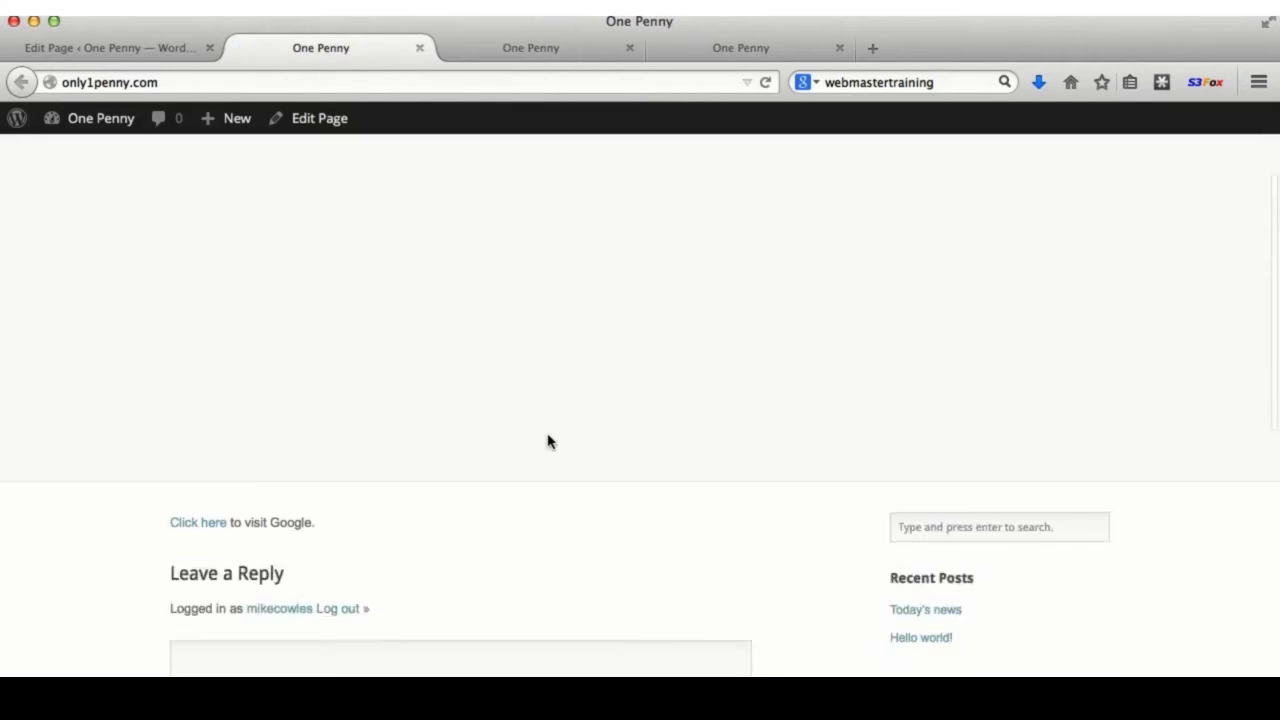
scroll(547, 441, "down", 5)
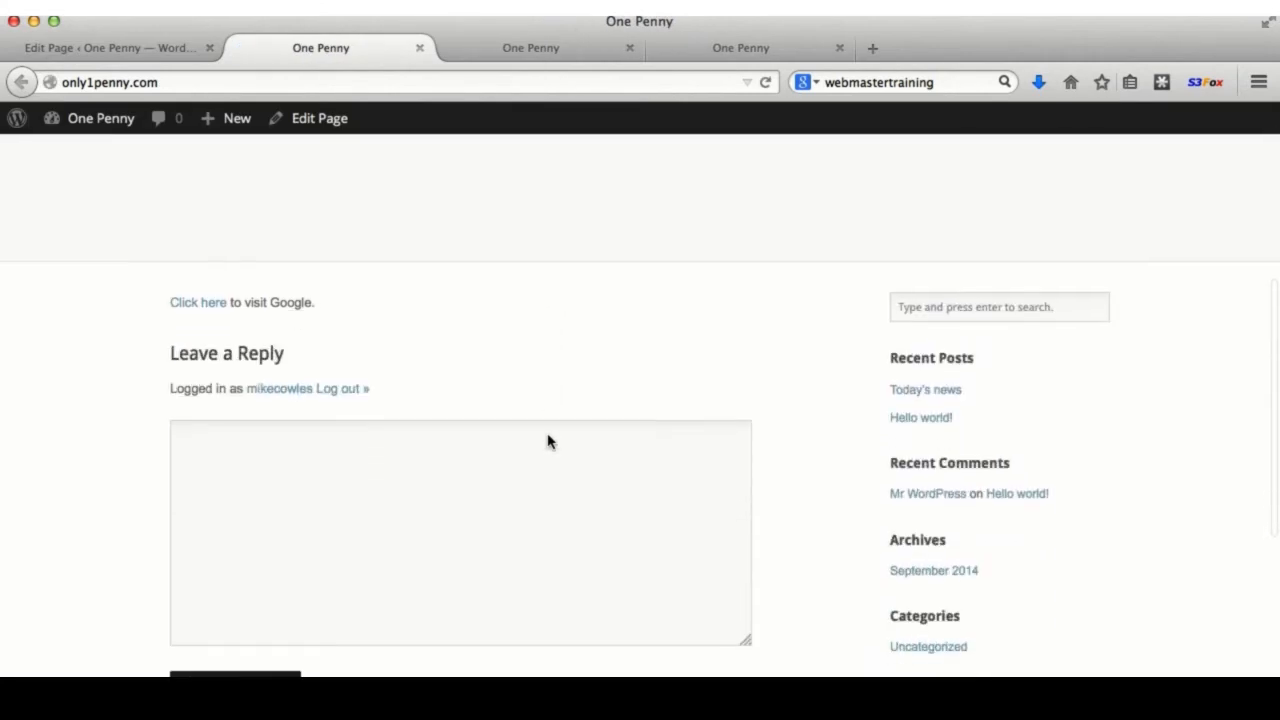
left_click(193, 300)
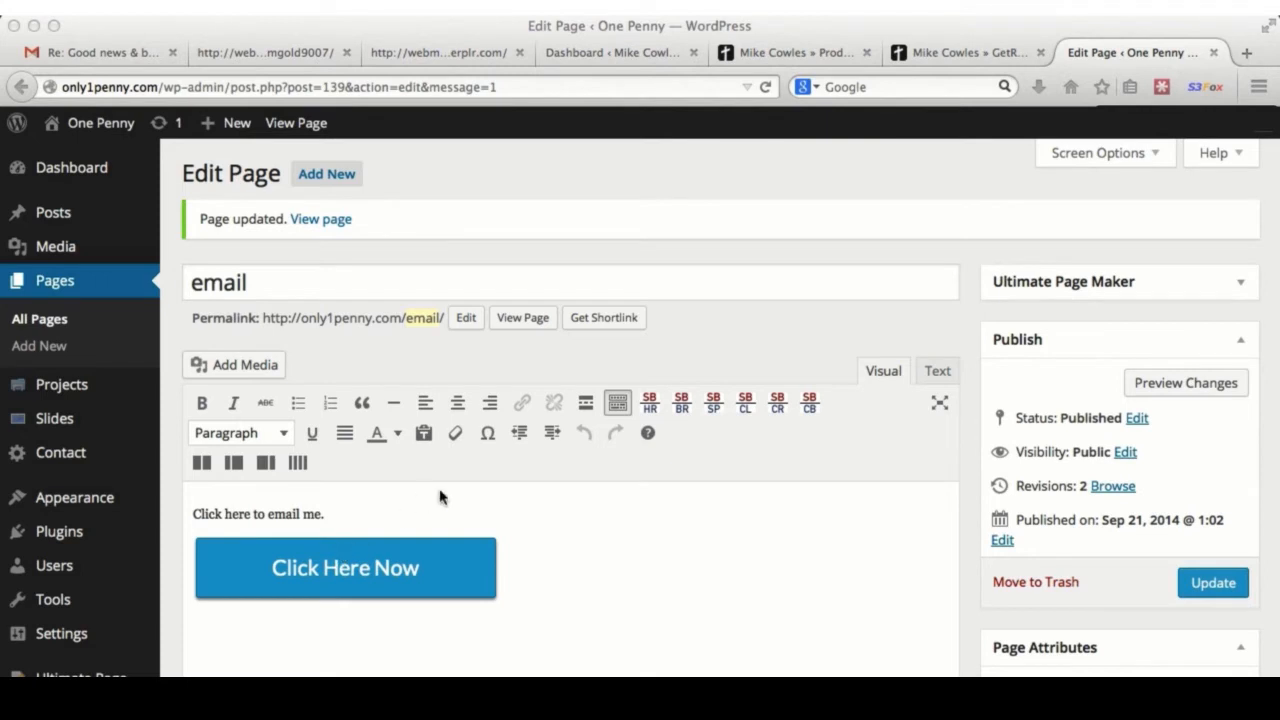
left_click(397, 565)
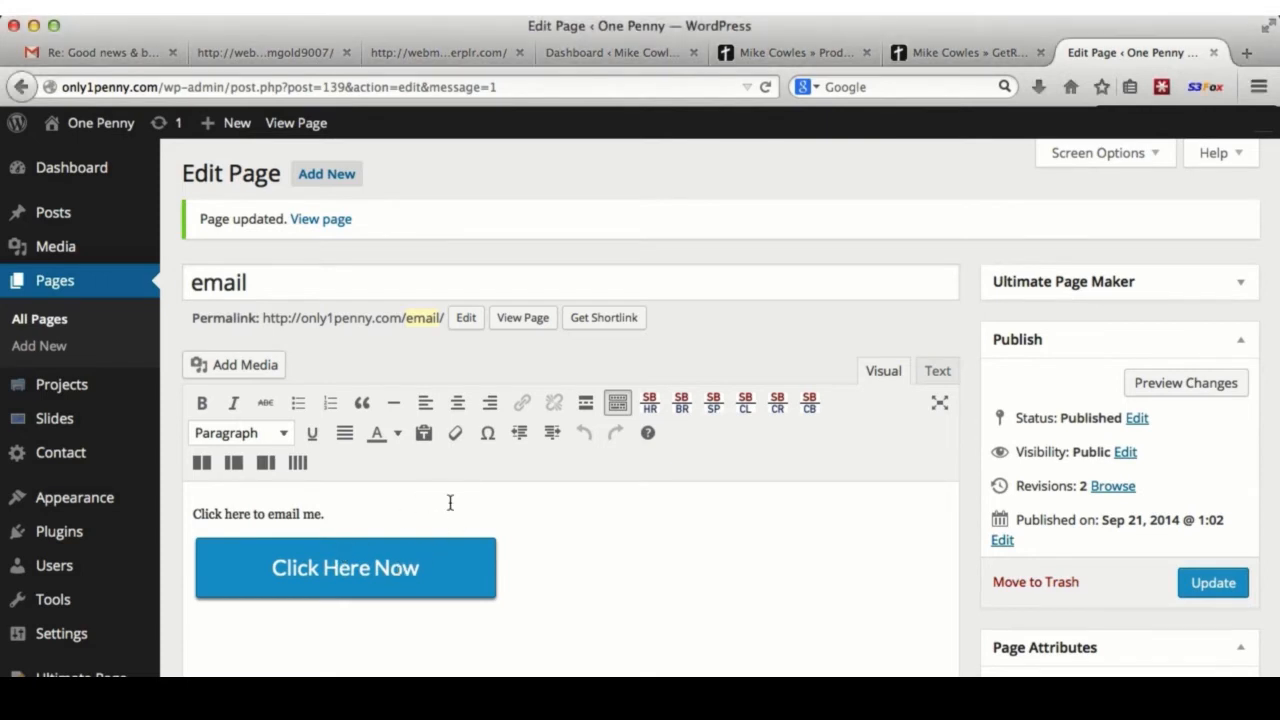
double_click(237, 515)
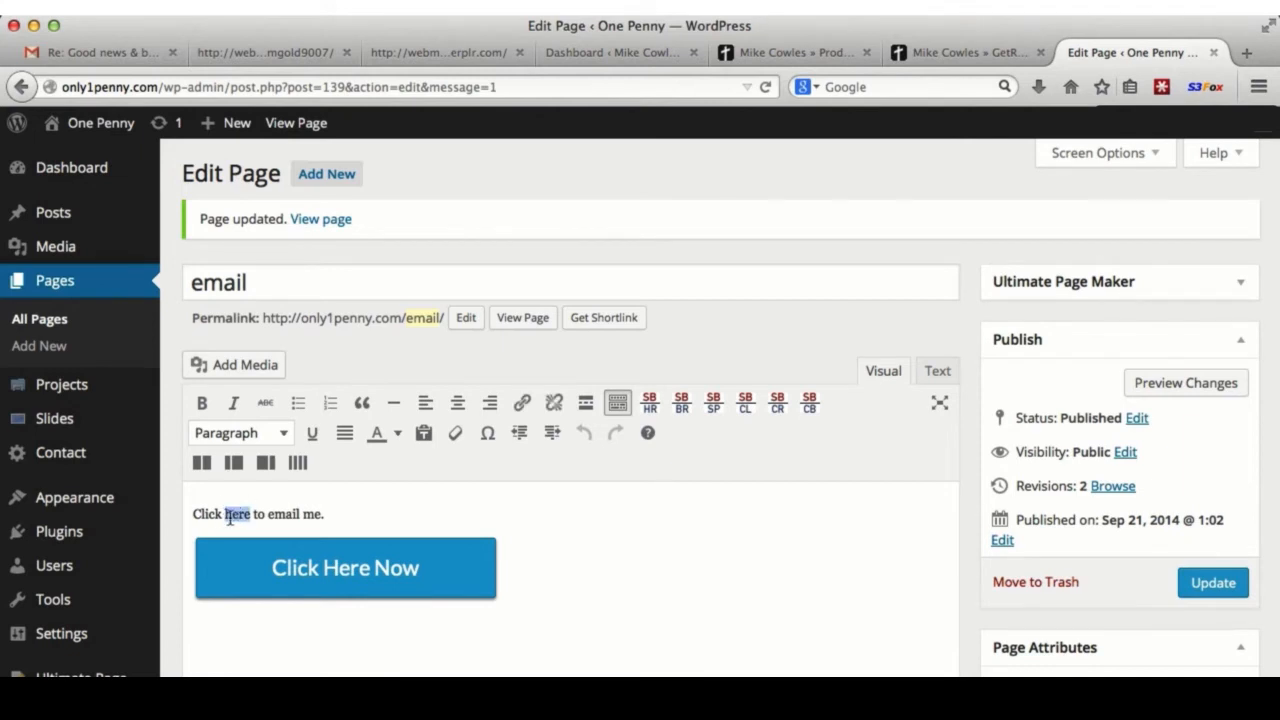
- Link 'here' to the pasted e-mail address prefixed with 'mailto:'
left_click(524, 407)
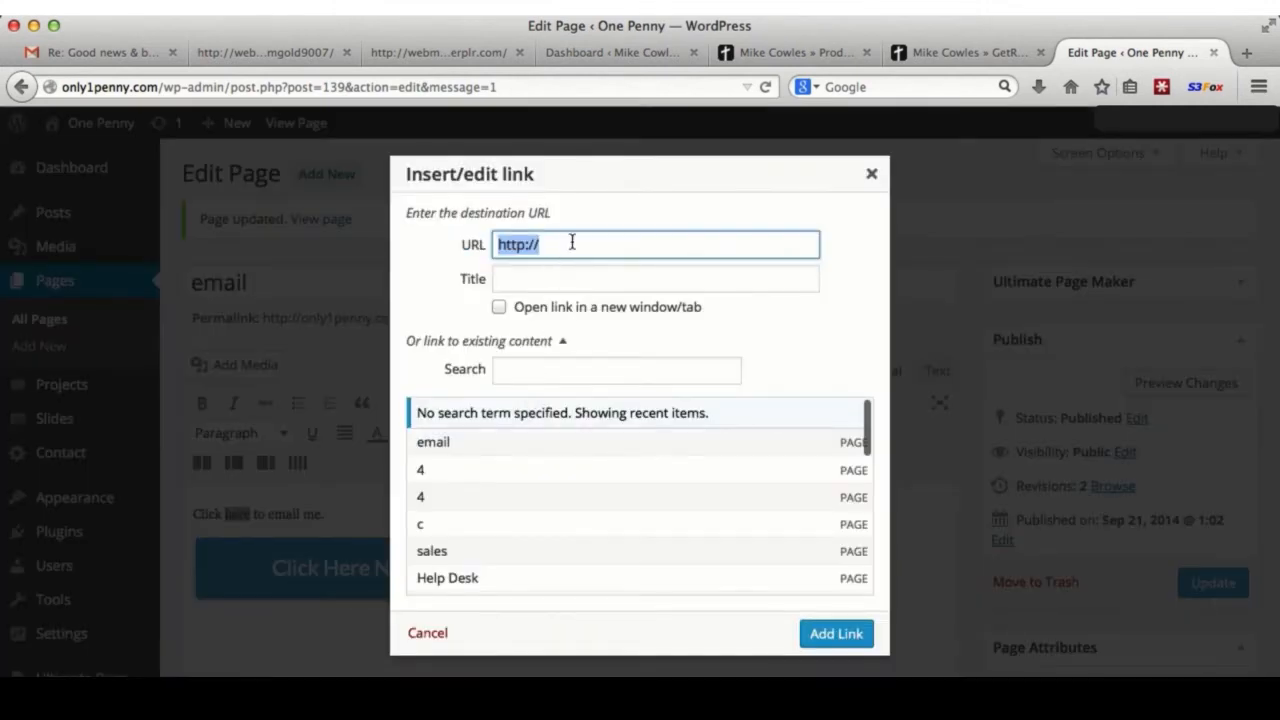
key("super+v")
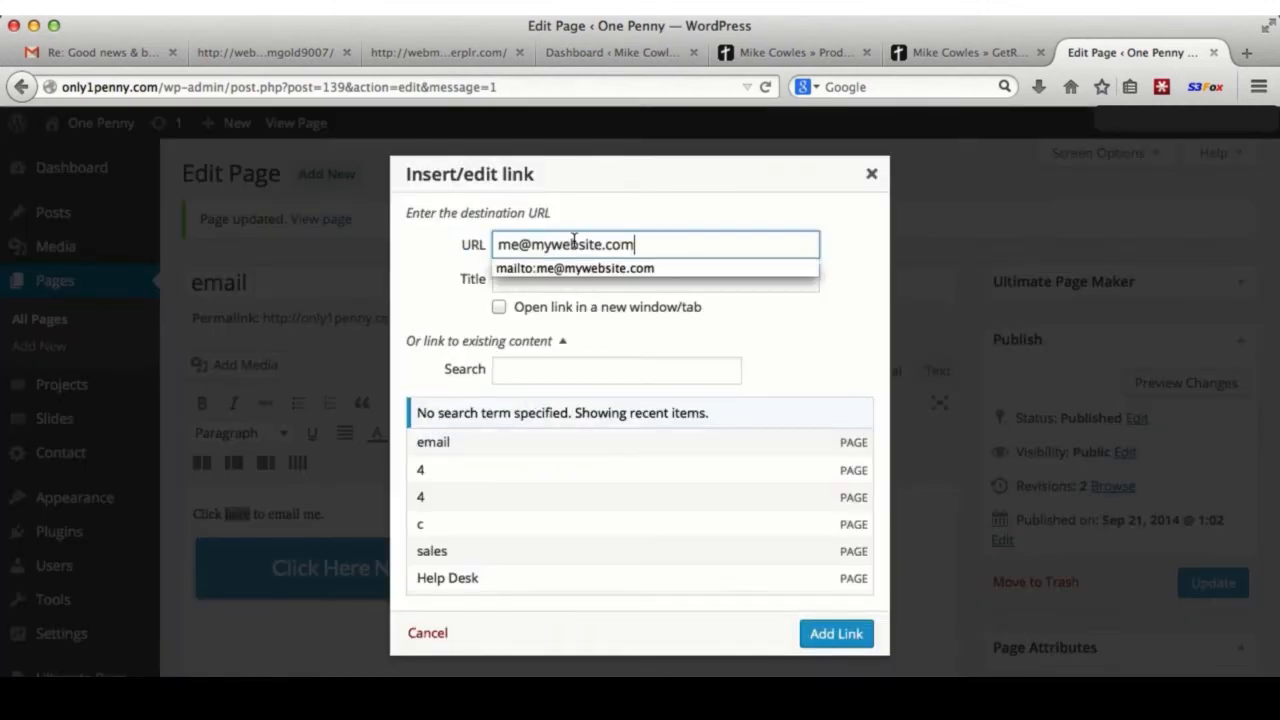
left_click(661, 240)
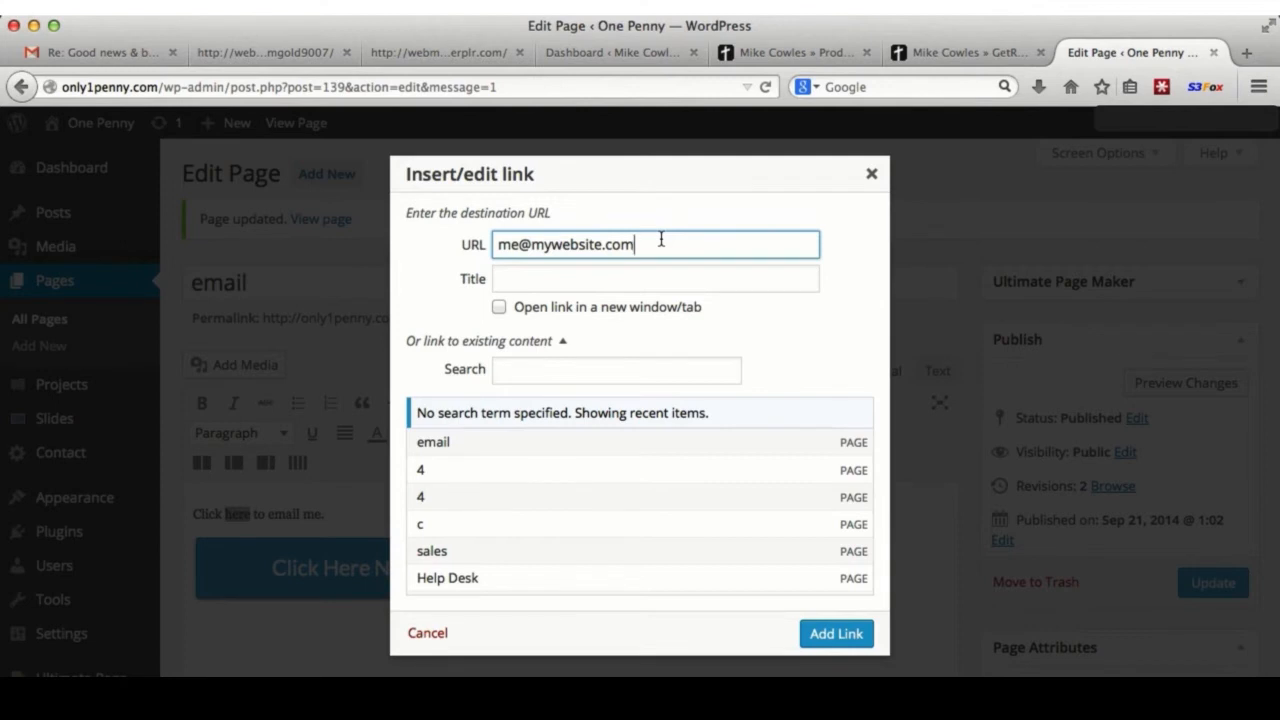
left_click(512, 245)
type("mailto:")
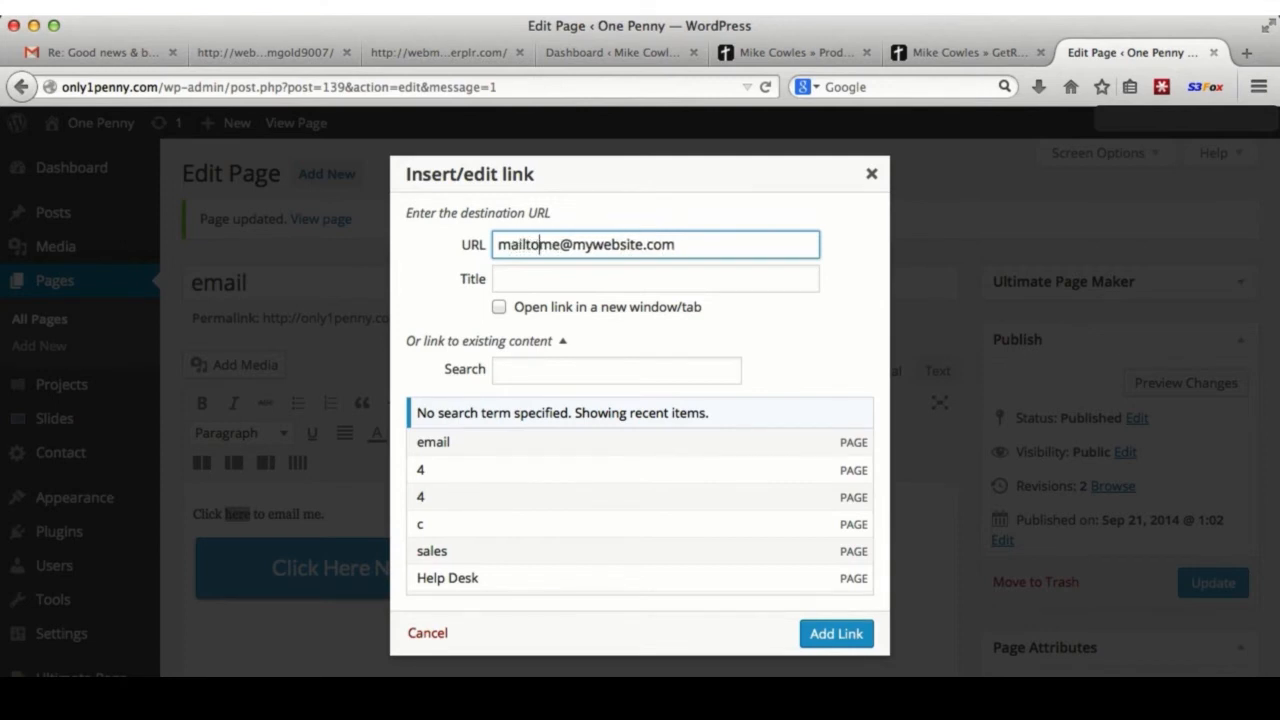
left_click(701, 244)
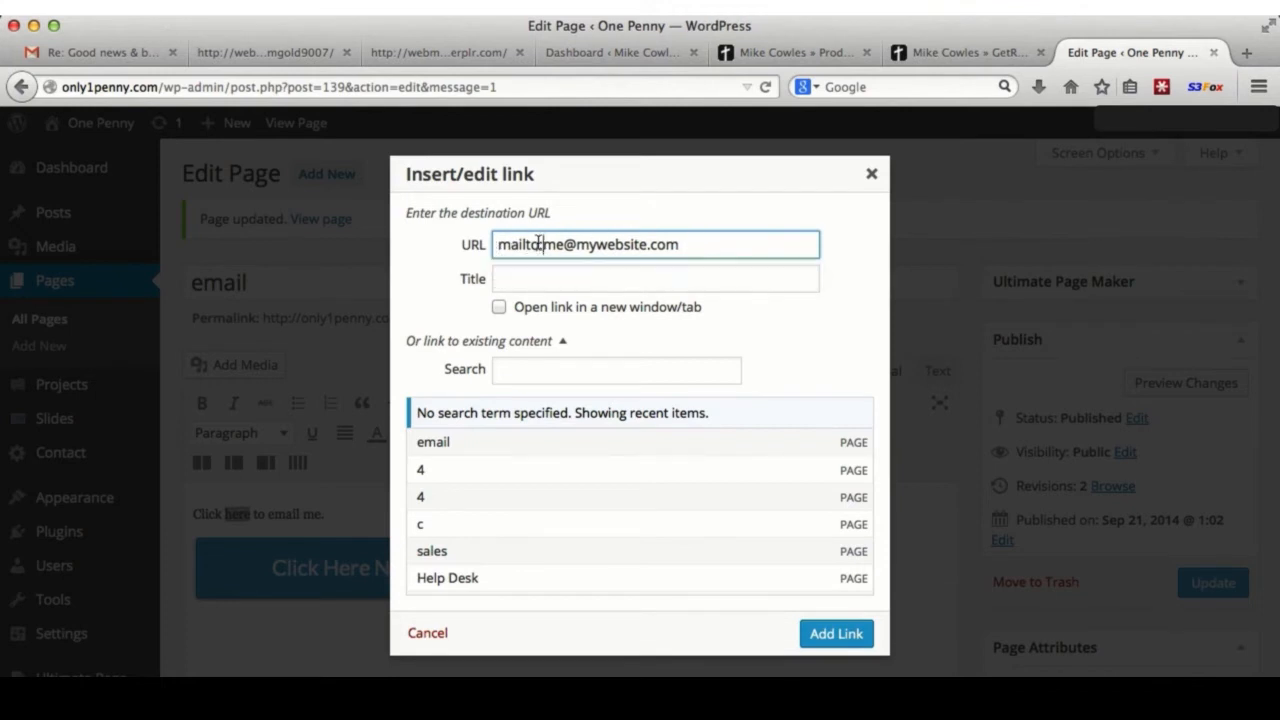
double_click(550, 244)
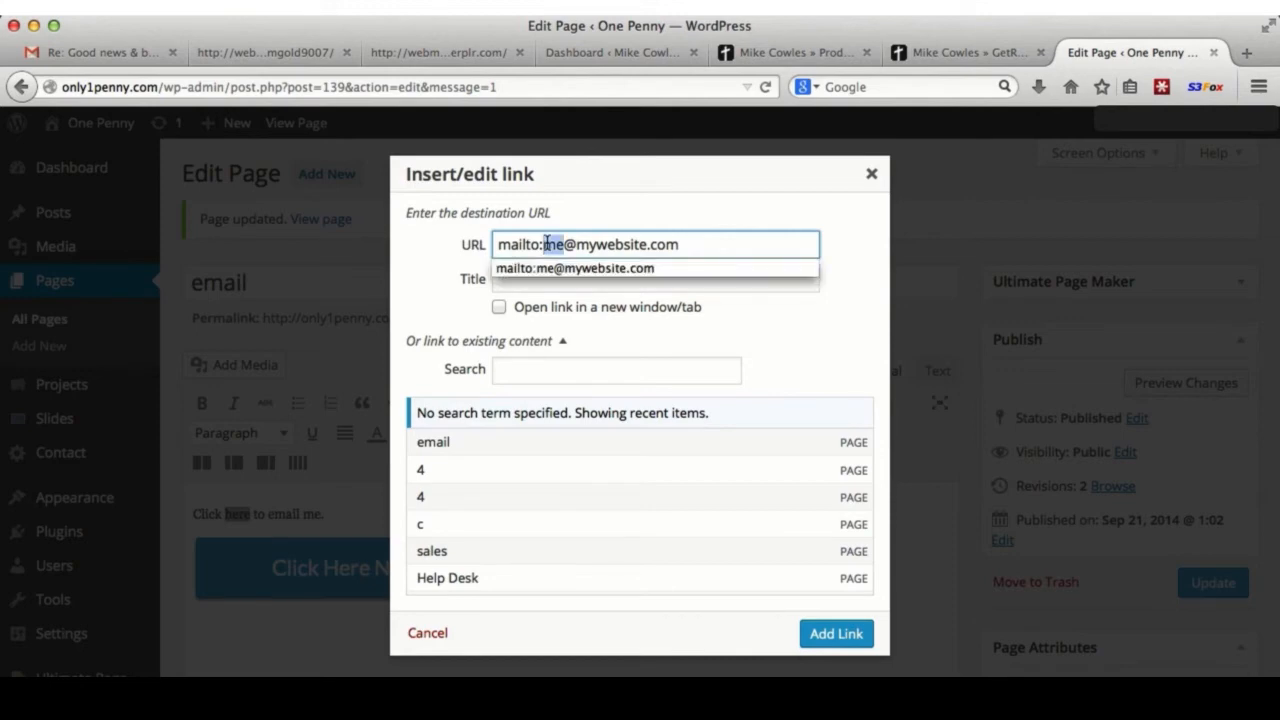
triple_click(547, 244)
key("super+c")
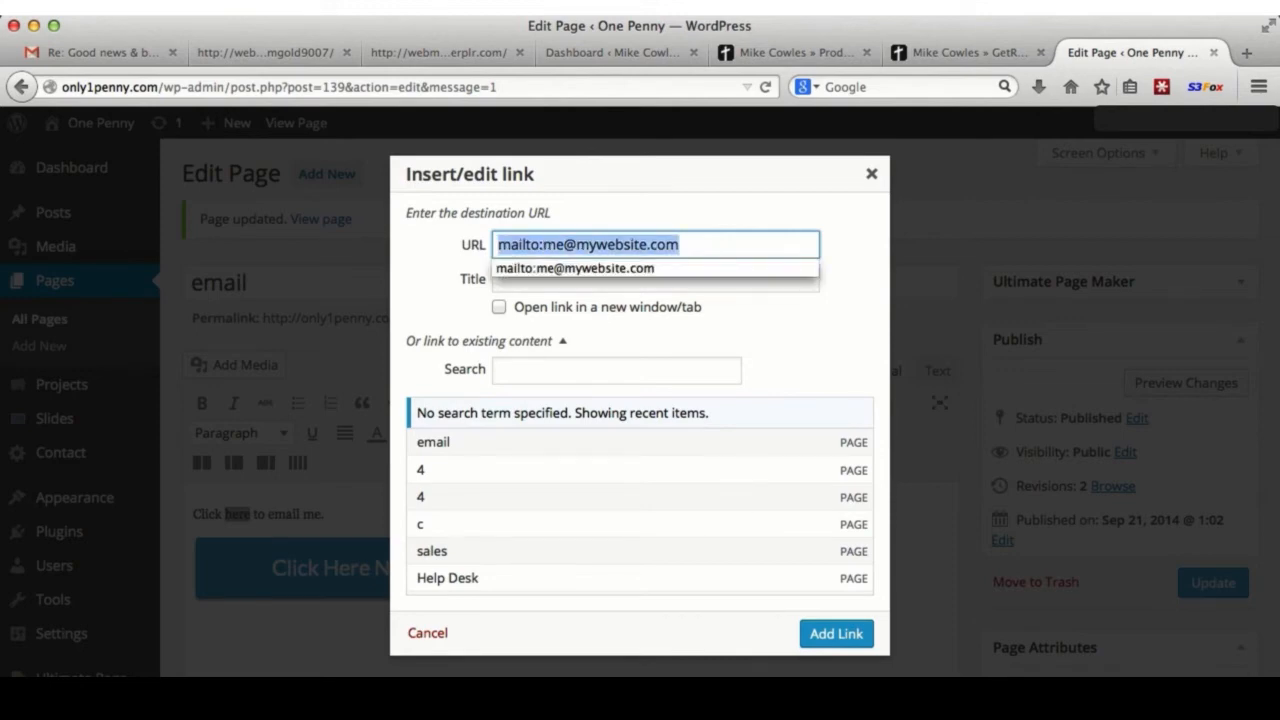
left_click(834, 637)
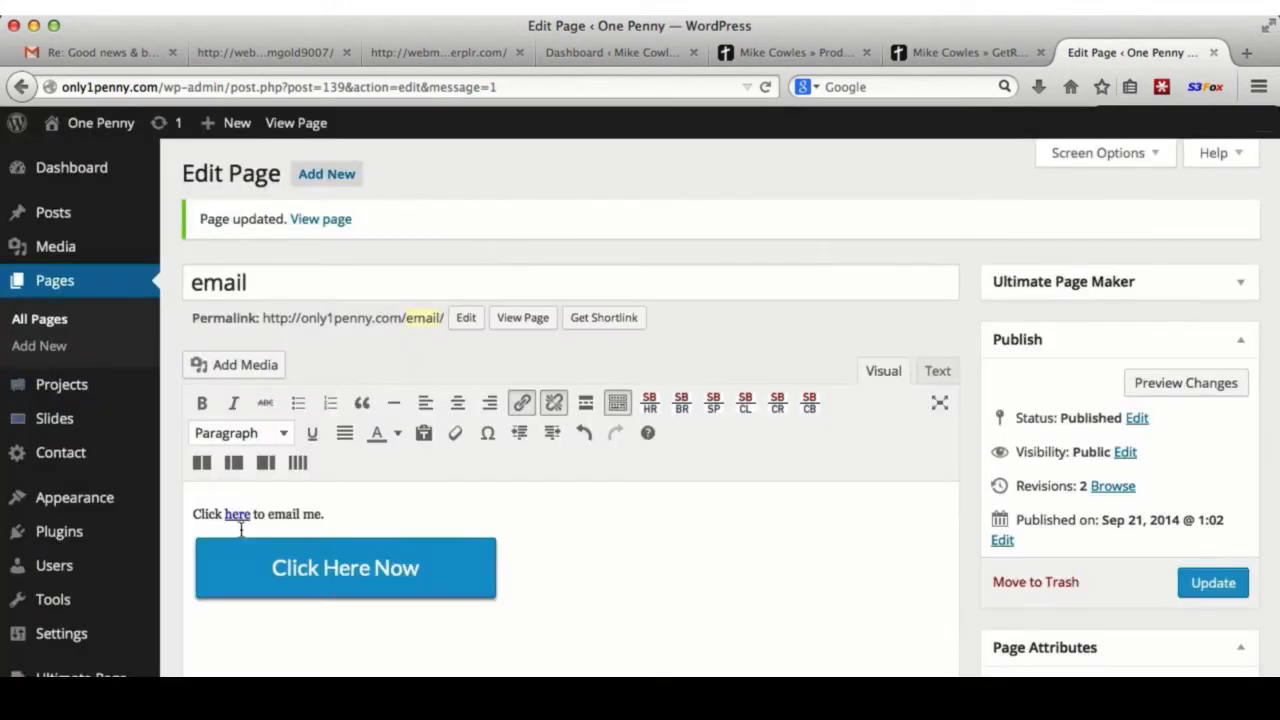
double_click(237, 517)
- Link the Click Here Now image to the same mailto address and update the page
left_click(338, 567)
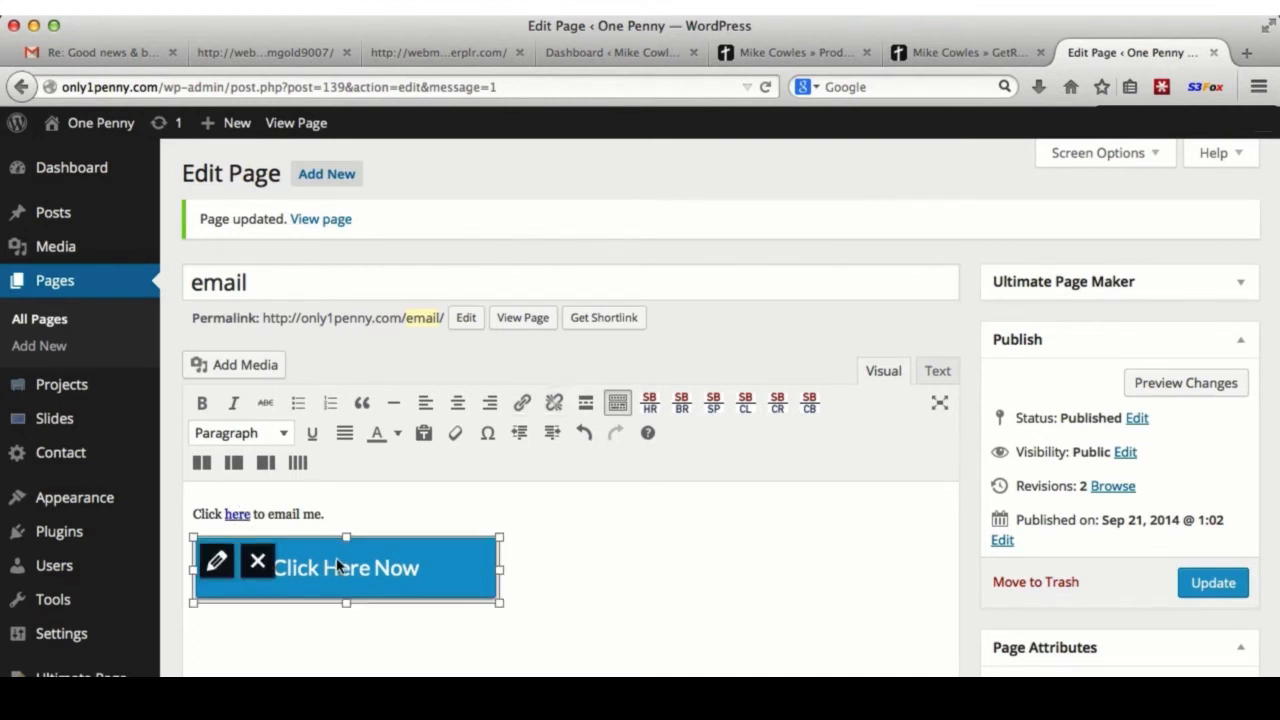
left_click(522, 402)
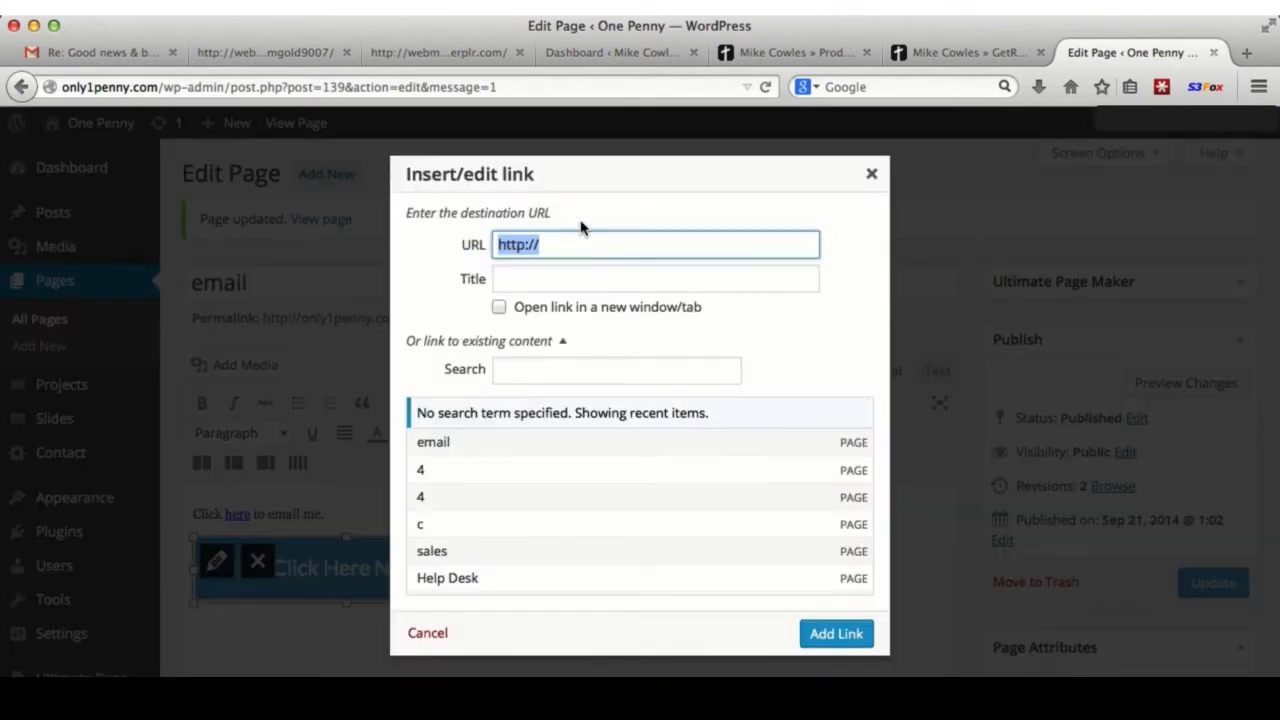
key("super+v")
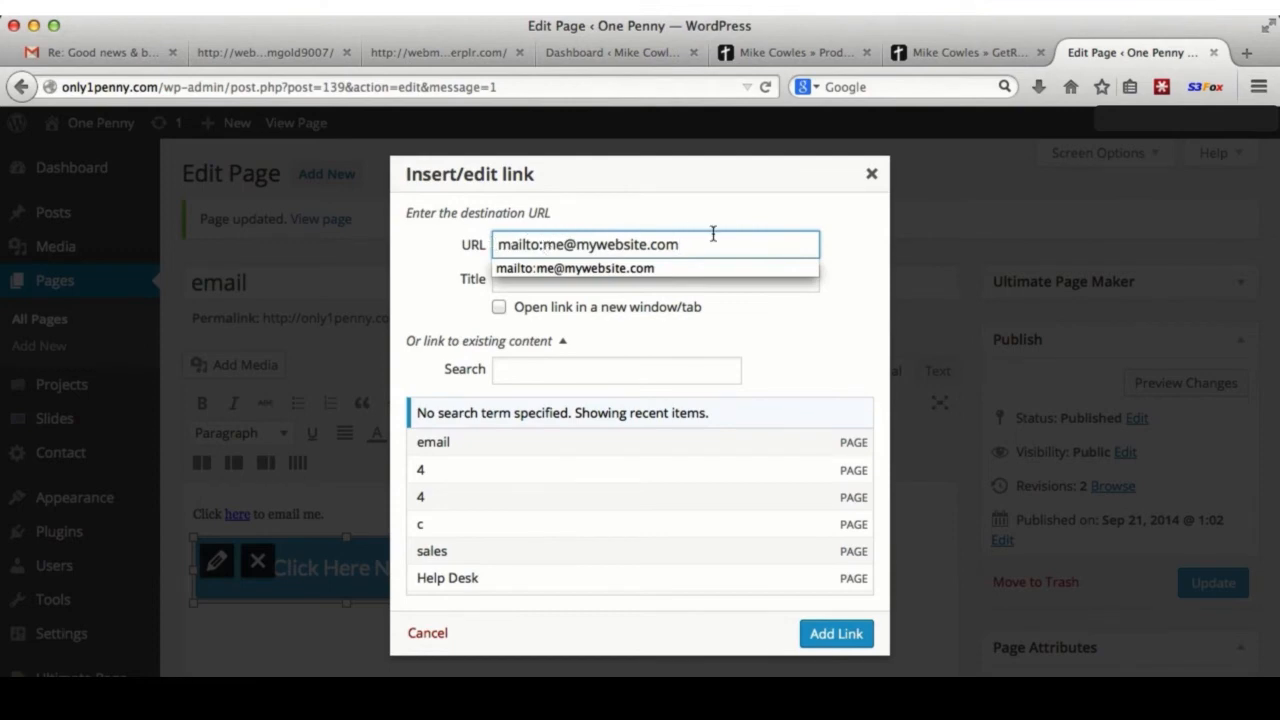
left_click(763, 308)
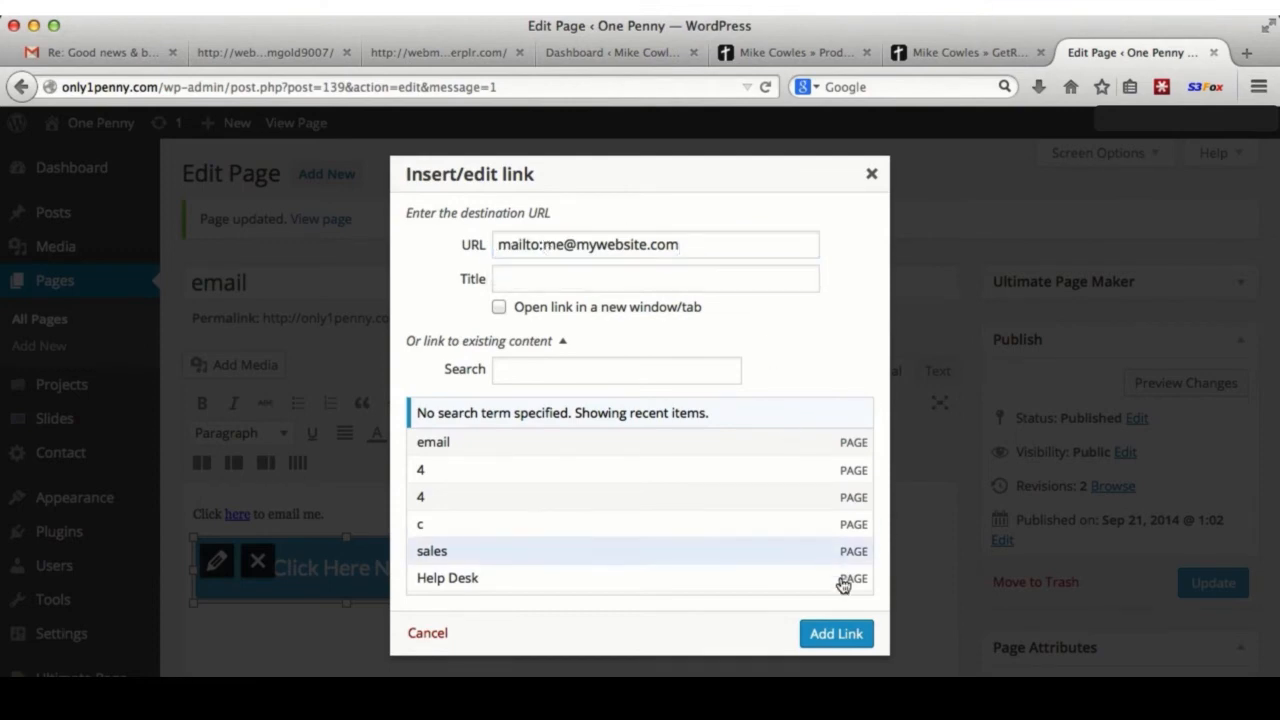
left_click(836, 634)
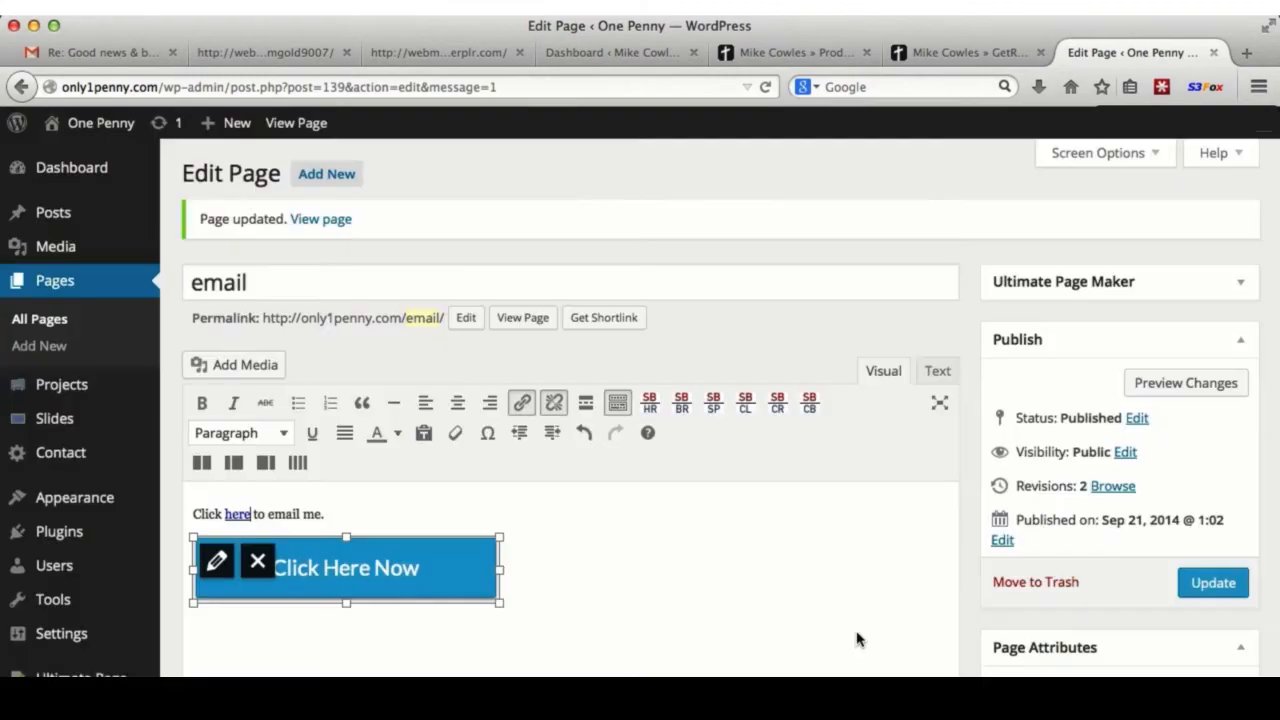
left_click(1210, 583)
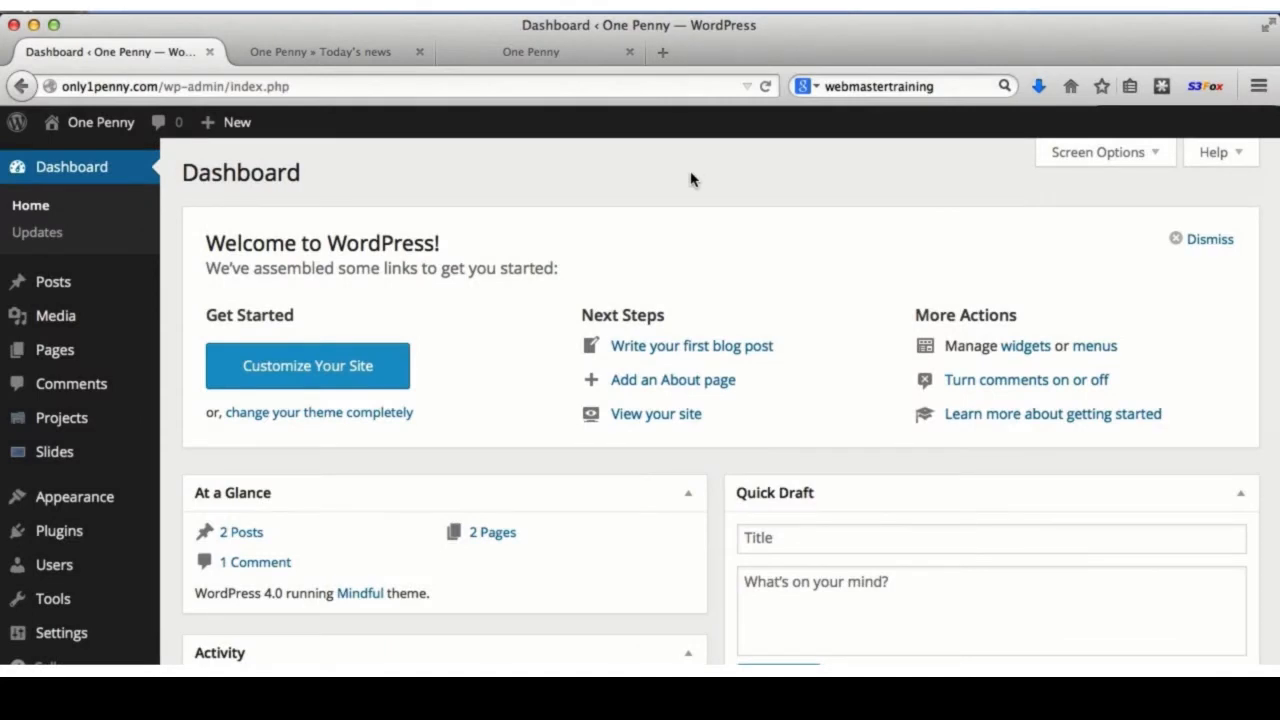
- Open the published Today's news post (permalink ?p=38) in the Edit Post screen from its live page
left_click(340, 53)
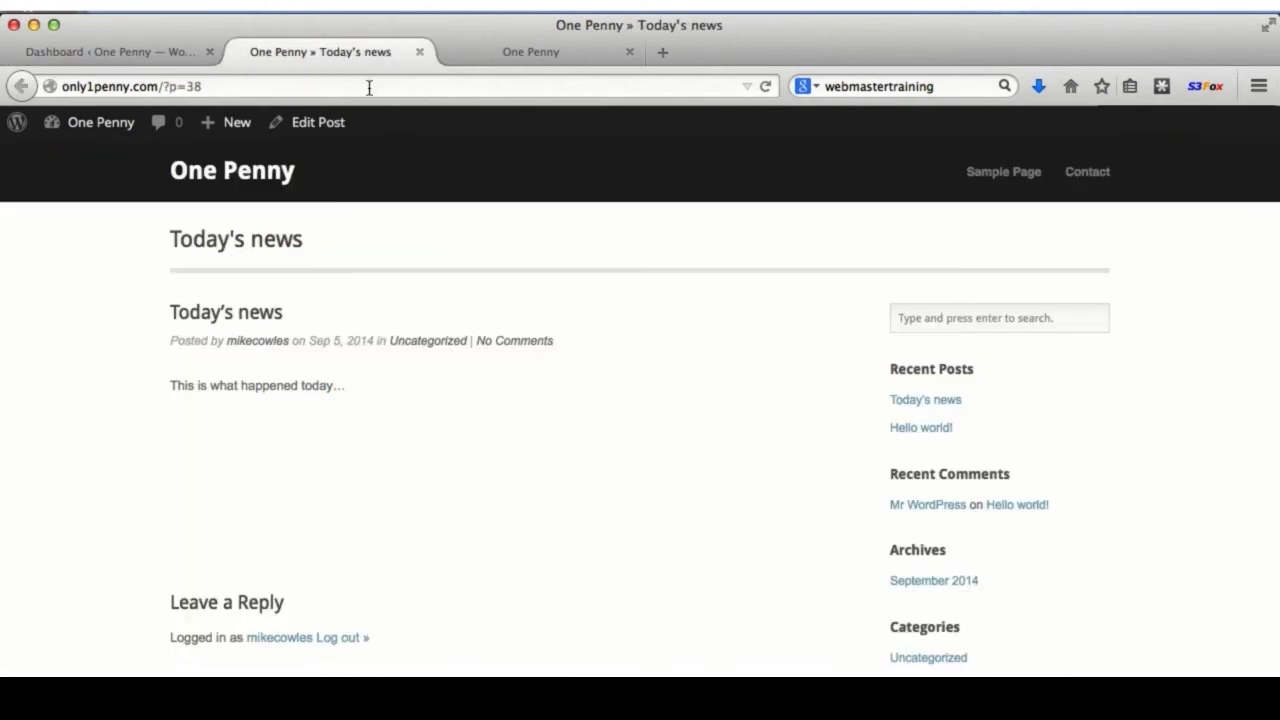
left_click(316, 124)
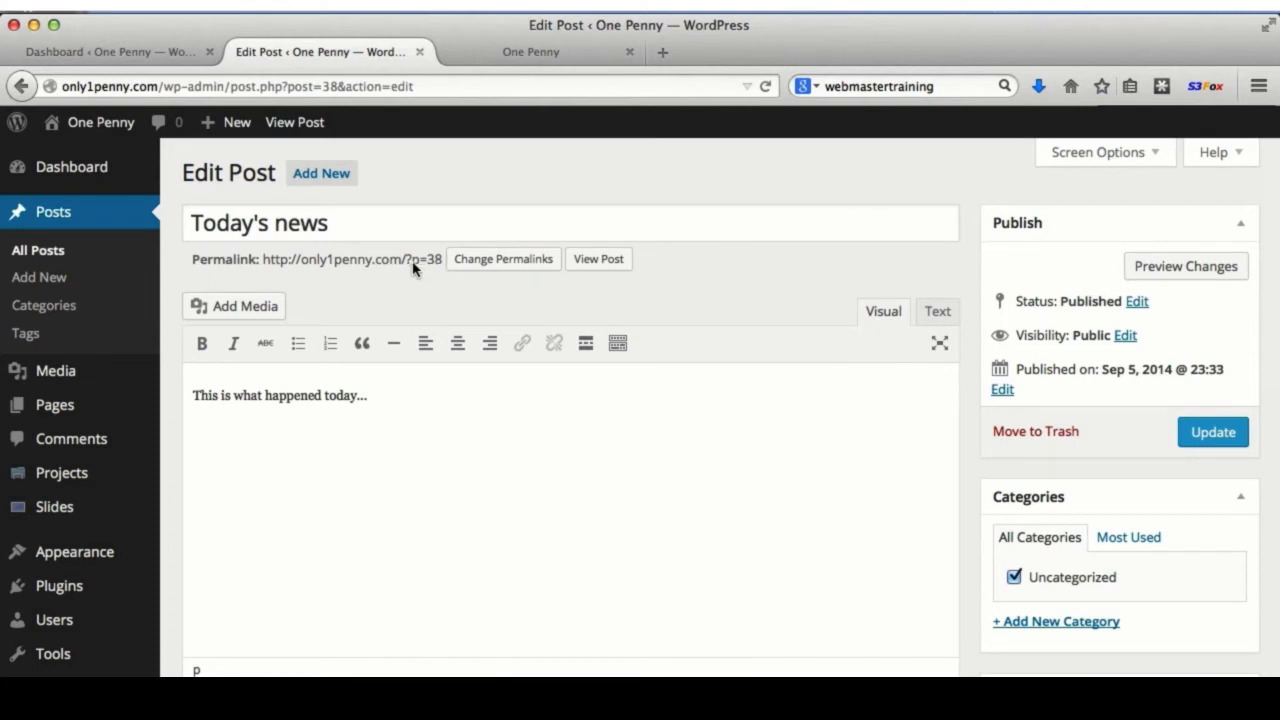
- Switch permalinks to the Post name structure and update Today's news so its URL ends /todays-news/
left_click(489, 262)
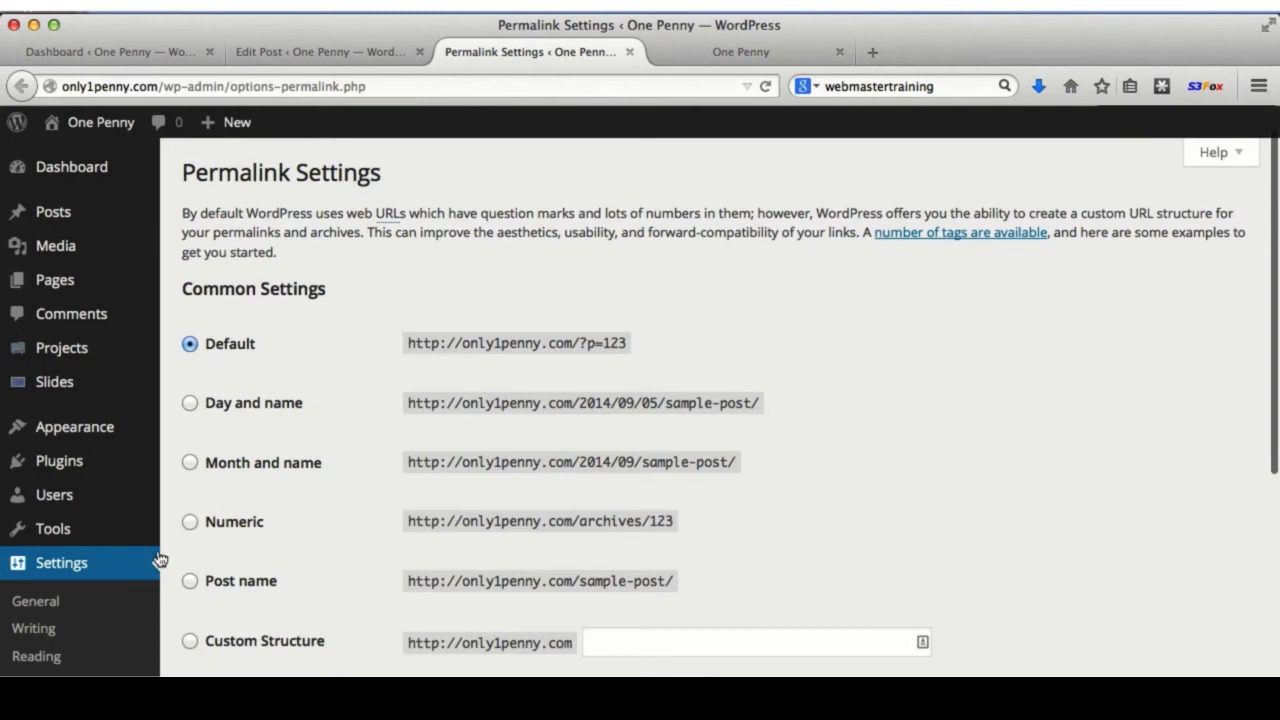
left_click(192, 581)
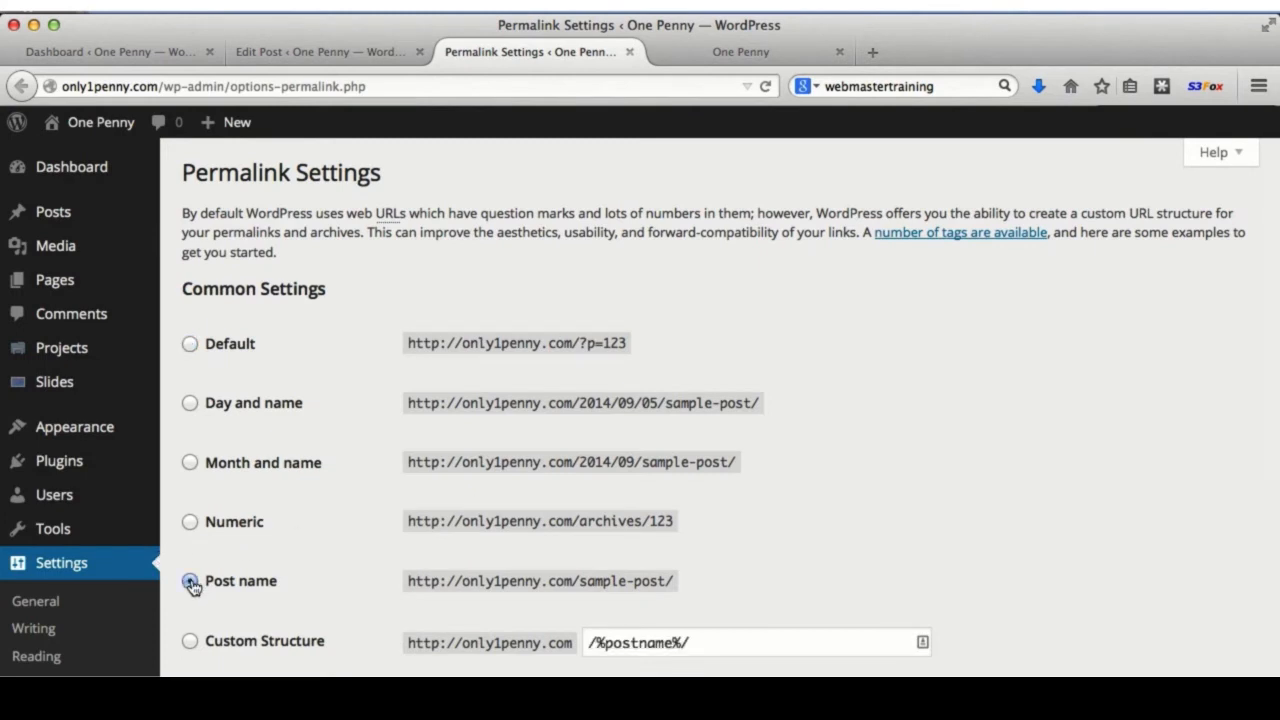
scroll(330, 585, "down", 5)
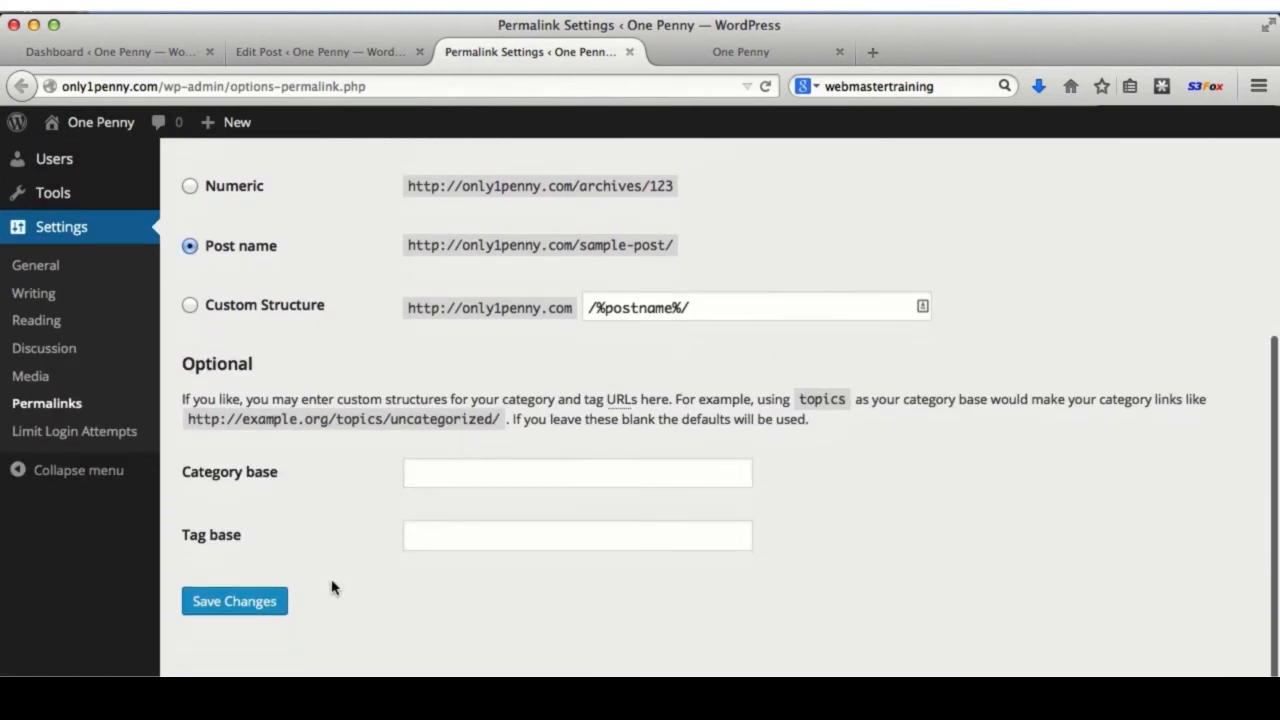
left_click(256, 608)
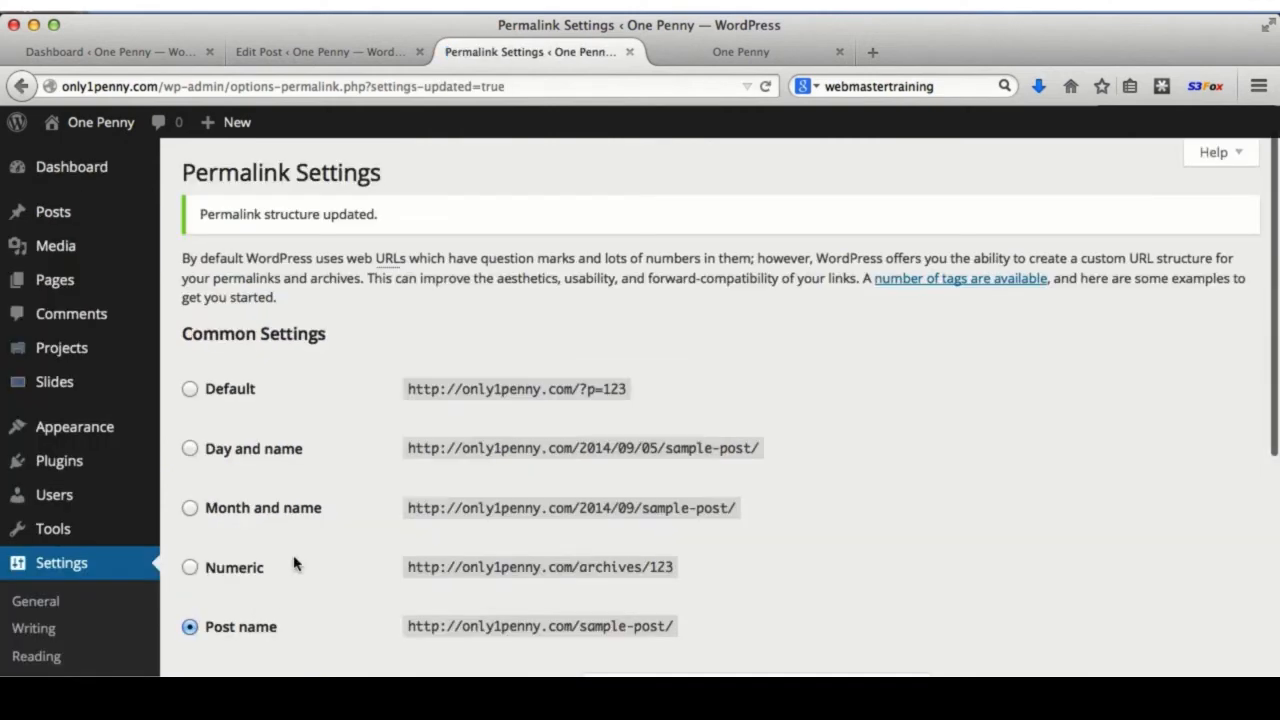
left_click(366, 48)
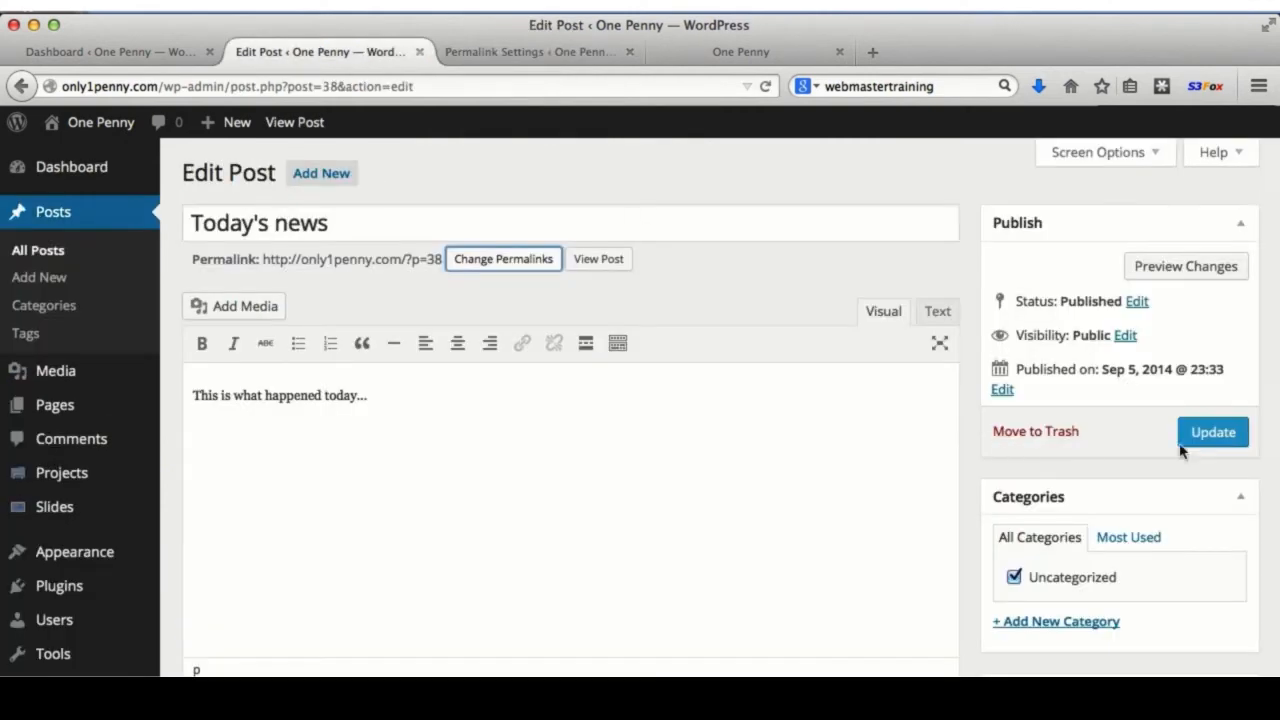
left_click(1212, 432)
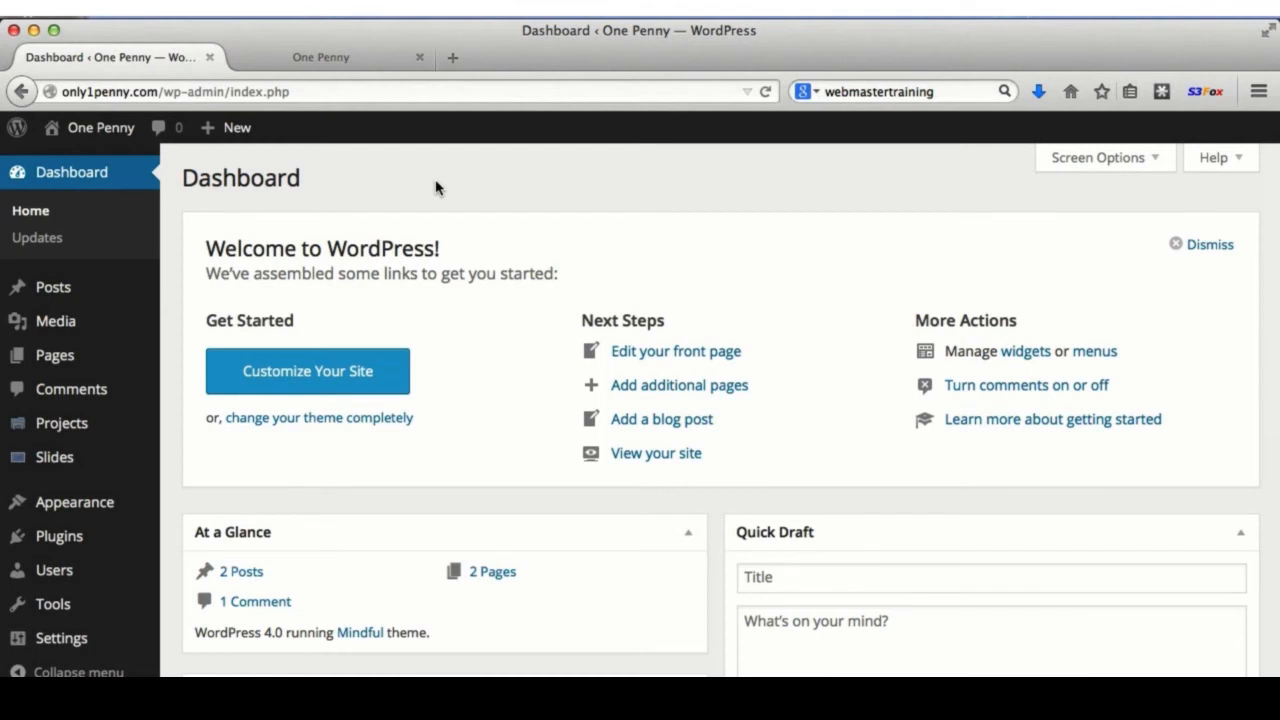
- Open the Sample Page and replace its first paragraph with 'This is some new text.'
left_click(55, 355)
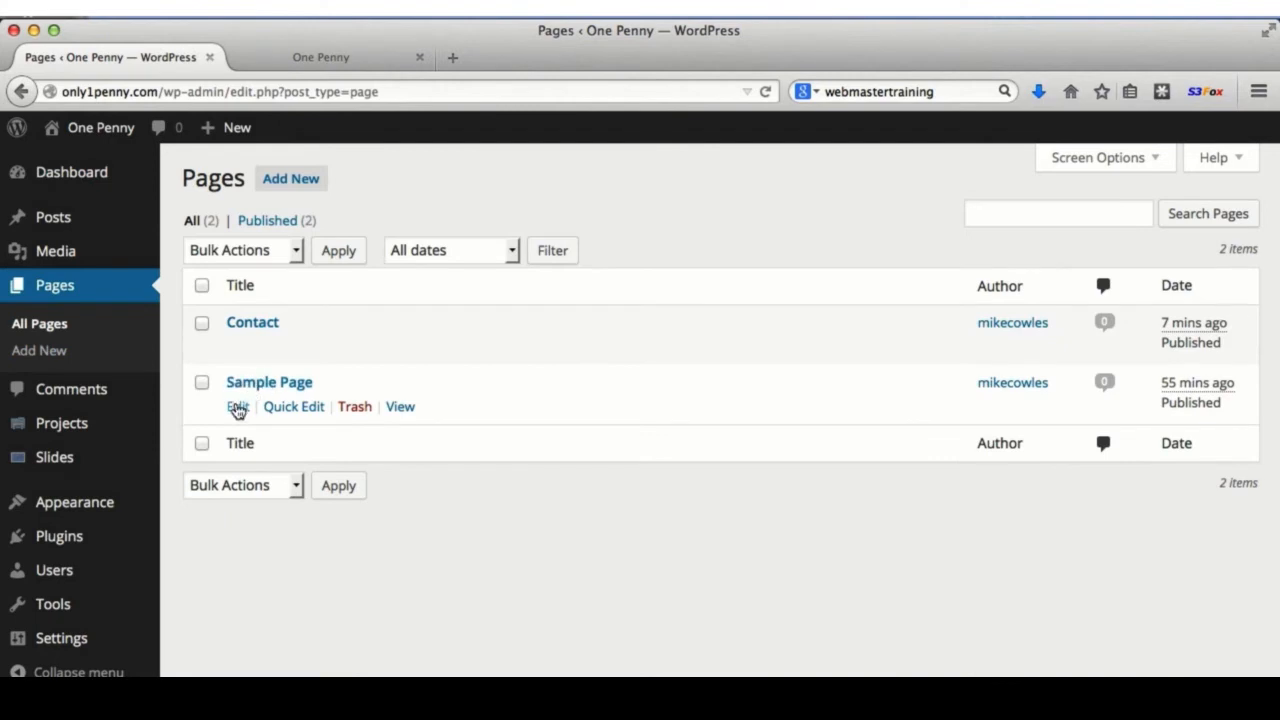
left_click(238, 412)
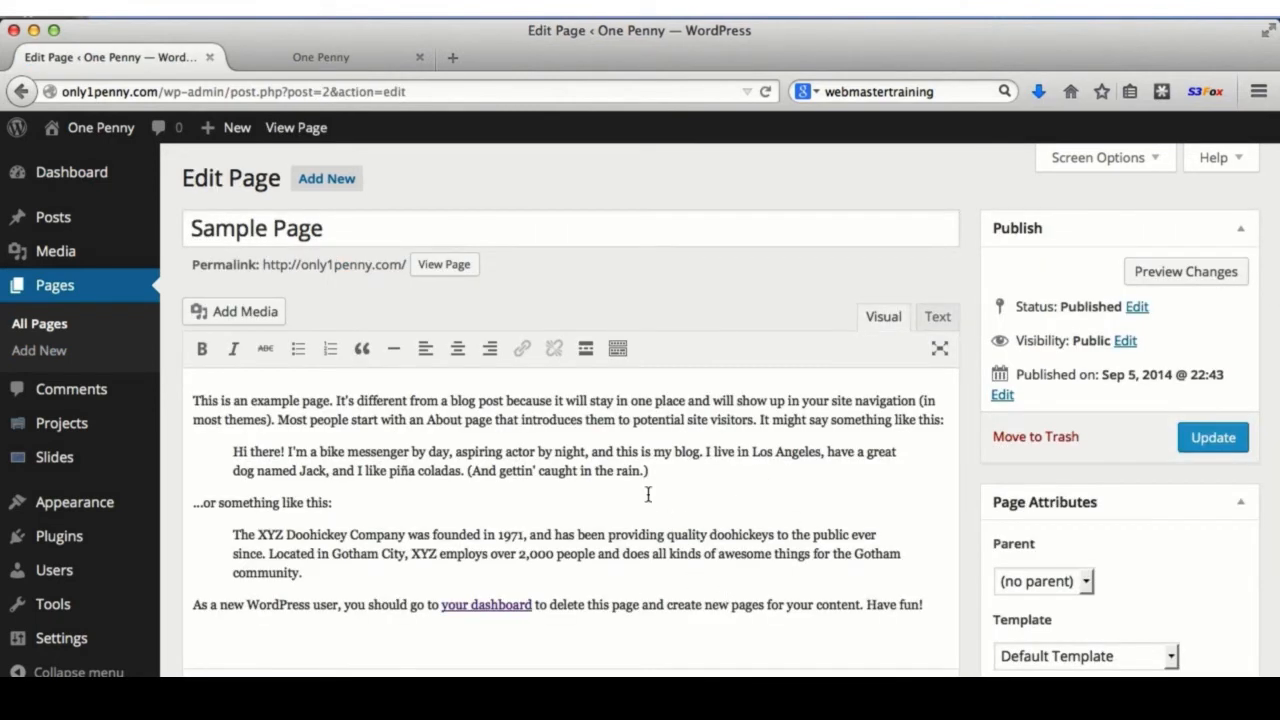
scroll(648, 494, "down", 2)
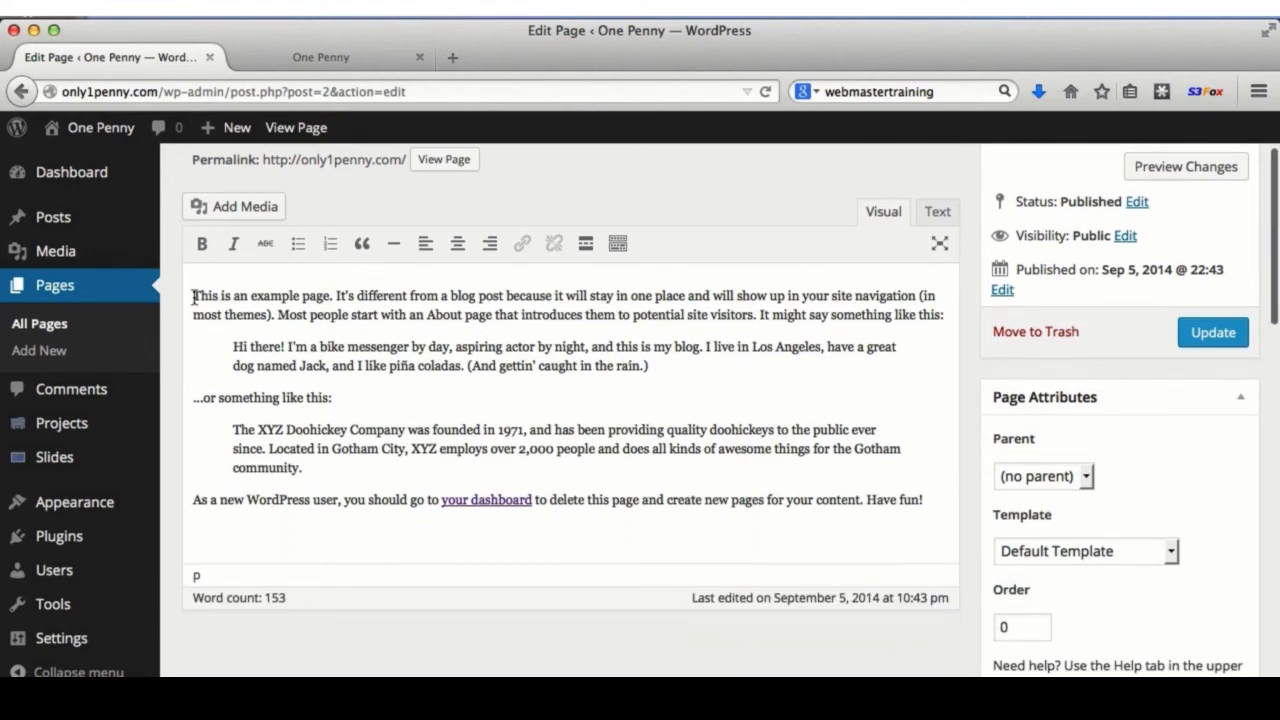
left_click_drag(192, 295, 958, 336)
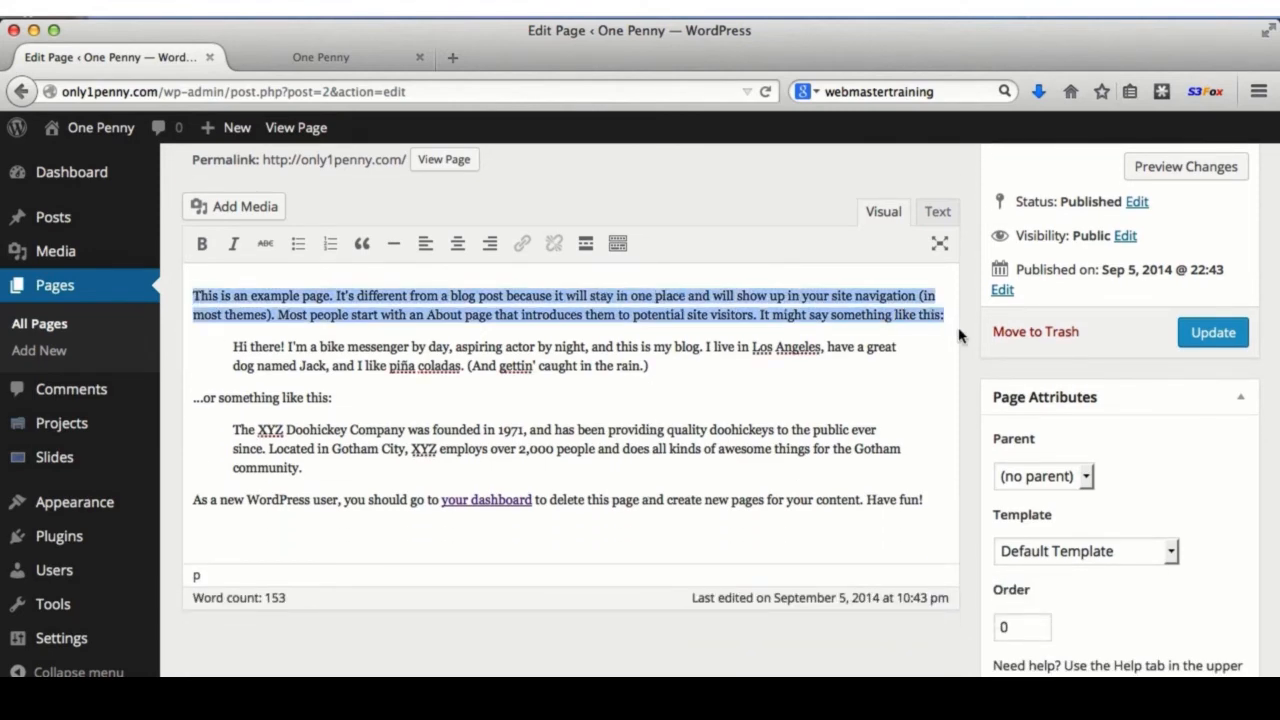
type("This is so")
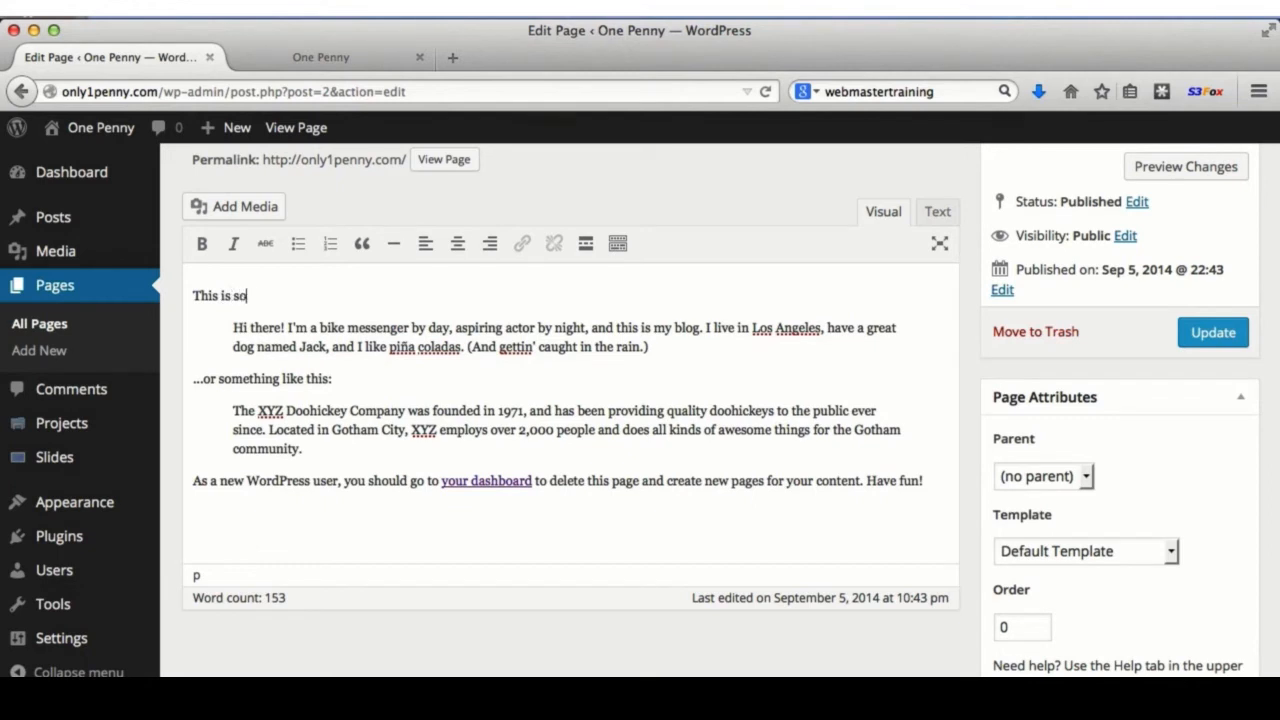
type("me new text.")
- Add 'This some more good text.' as a new paragraph after 'Have fun!' and update the page
left_click(898, 508)
key("Return")
type("Th")
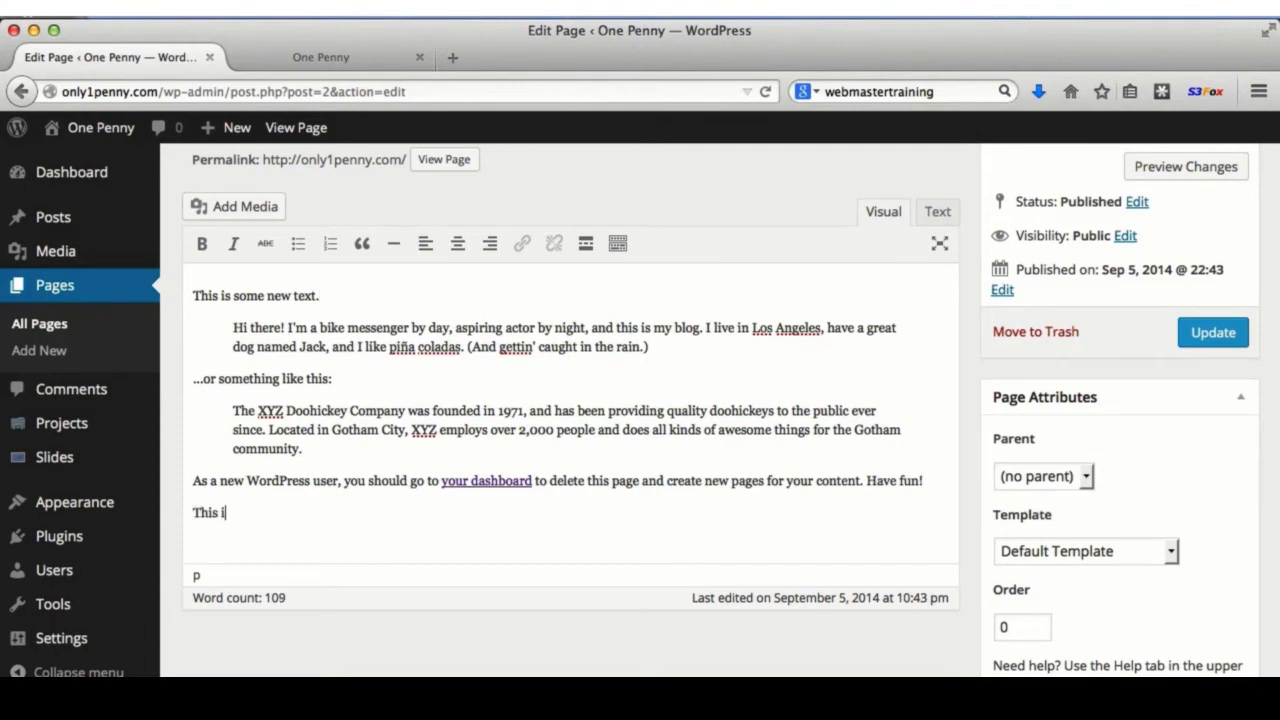
type("is some more good text.")
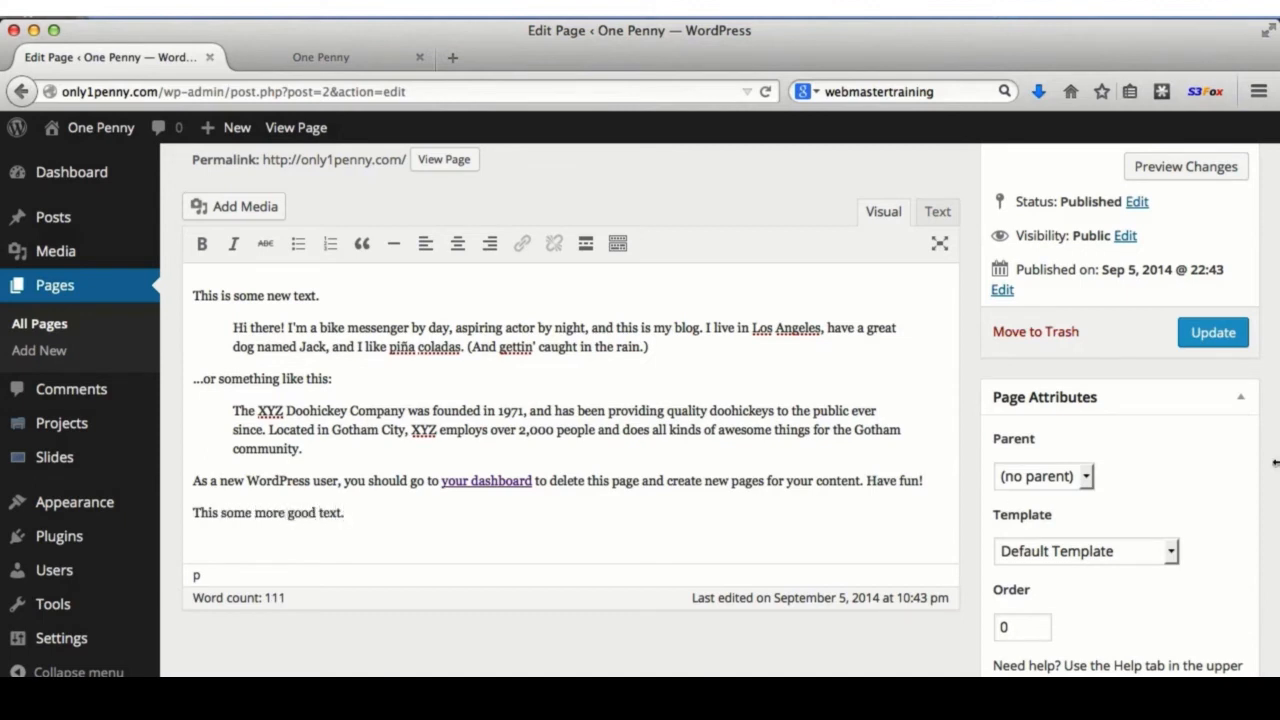
left_click(1214, 332)
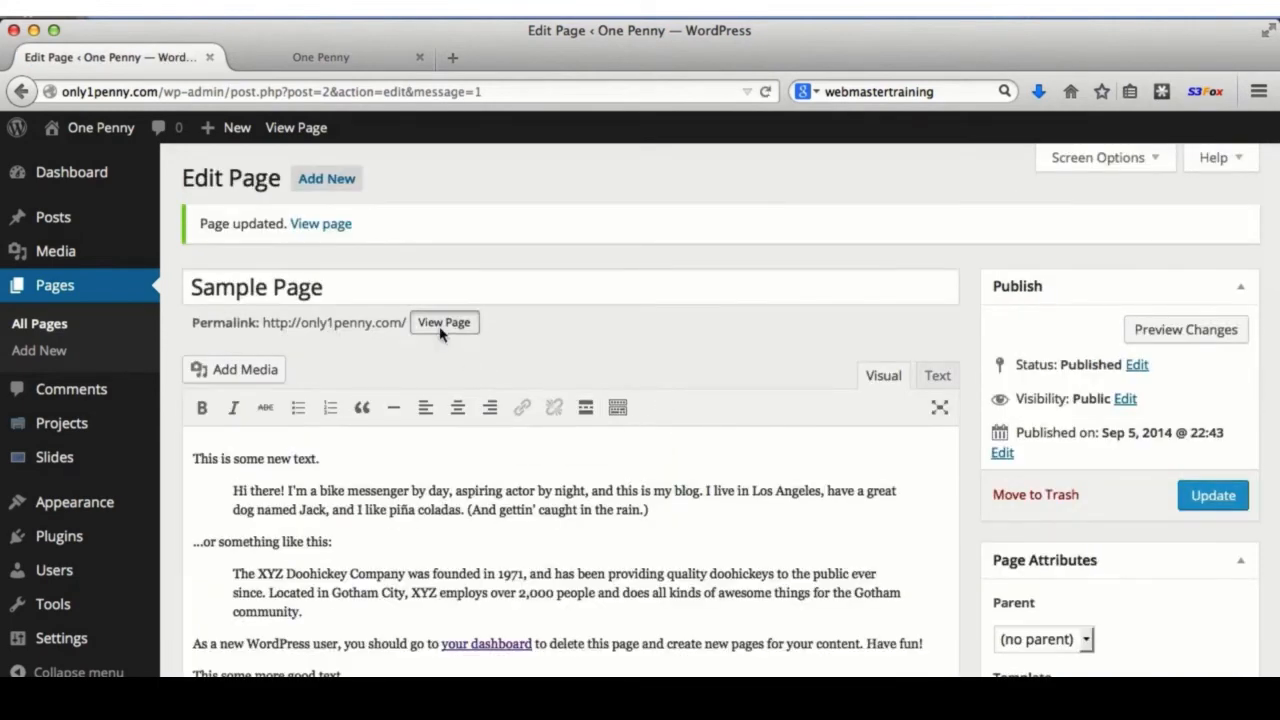
- View the live Sample Page and highlight the newly added sentence
left_click(443, 325)
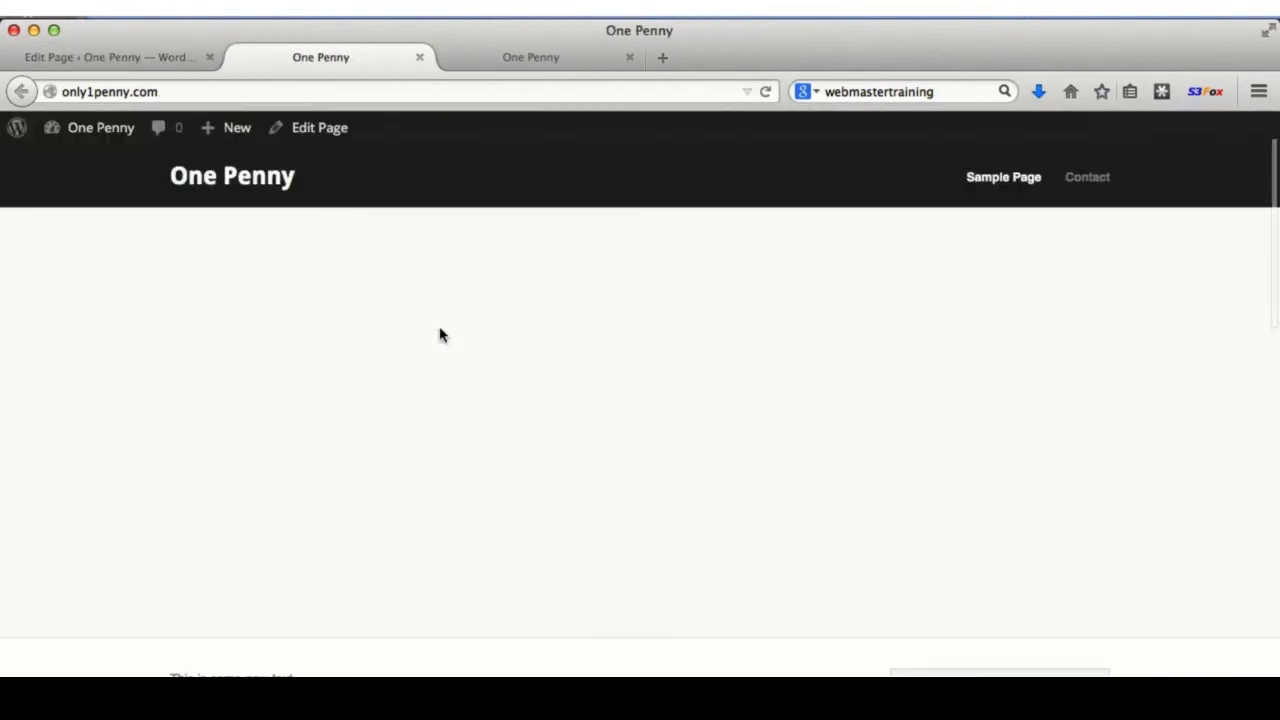
scroll(510, 505, "down", 5)
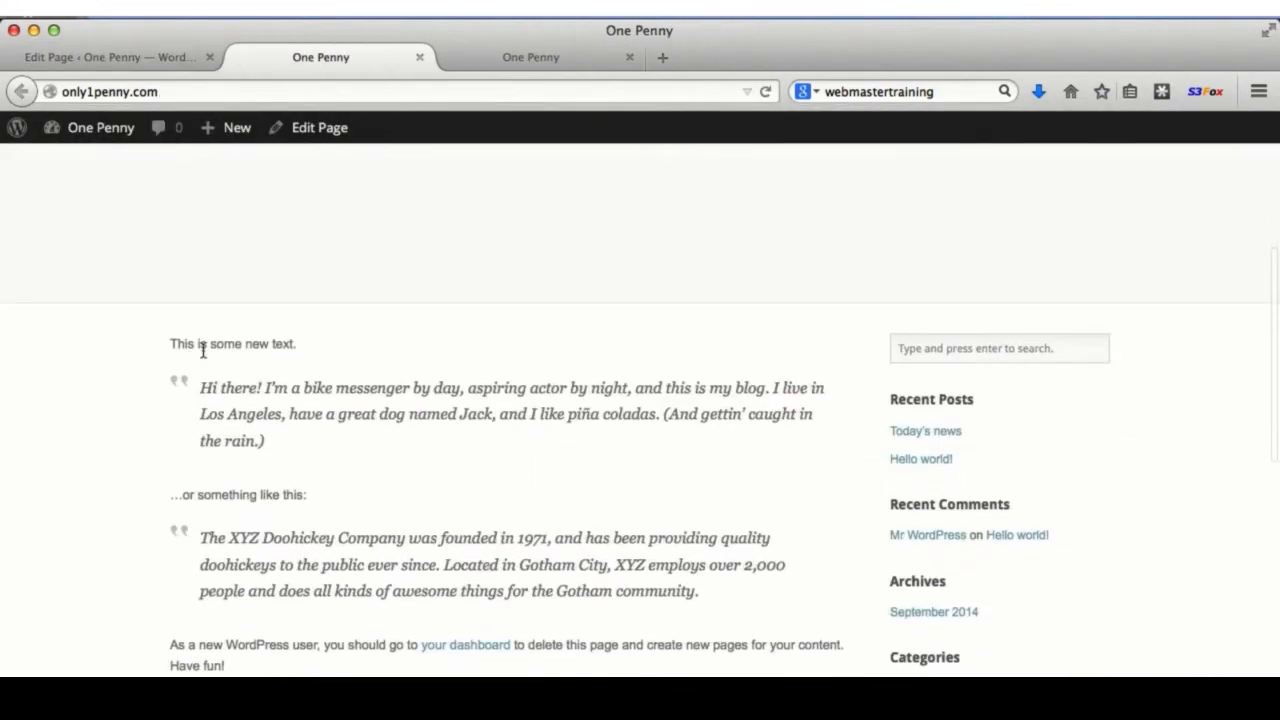
scroll(360, 514, "down", 4)
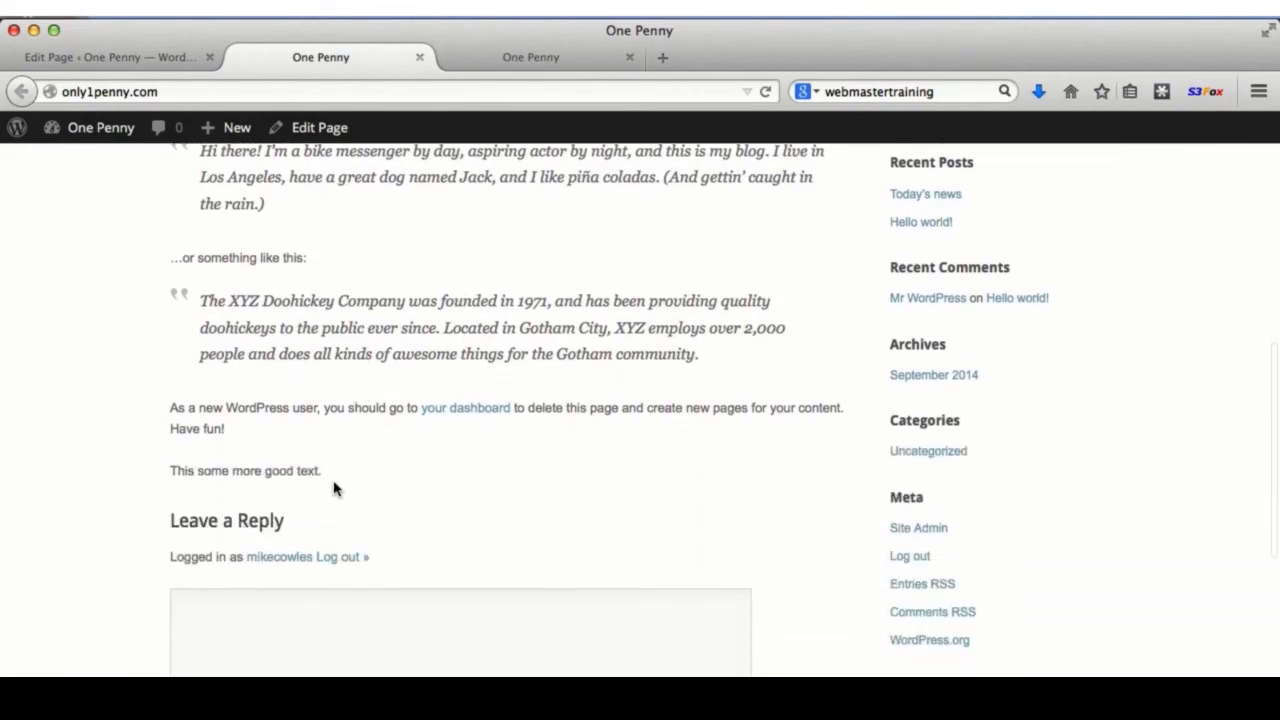
left_click_drag(321, 471, 171, 471)
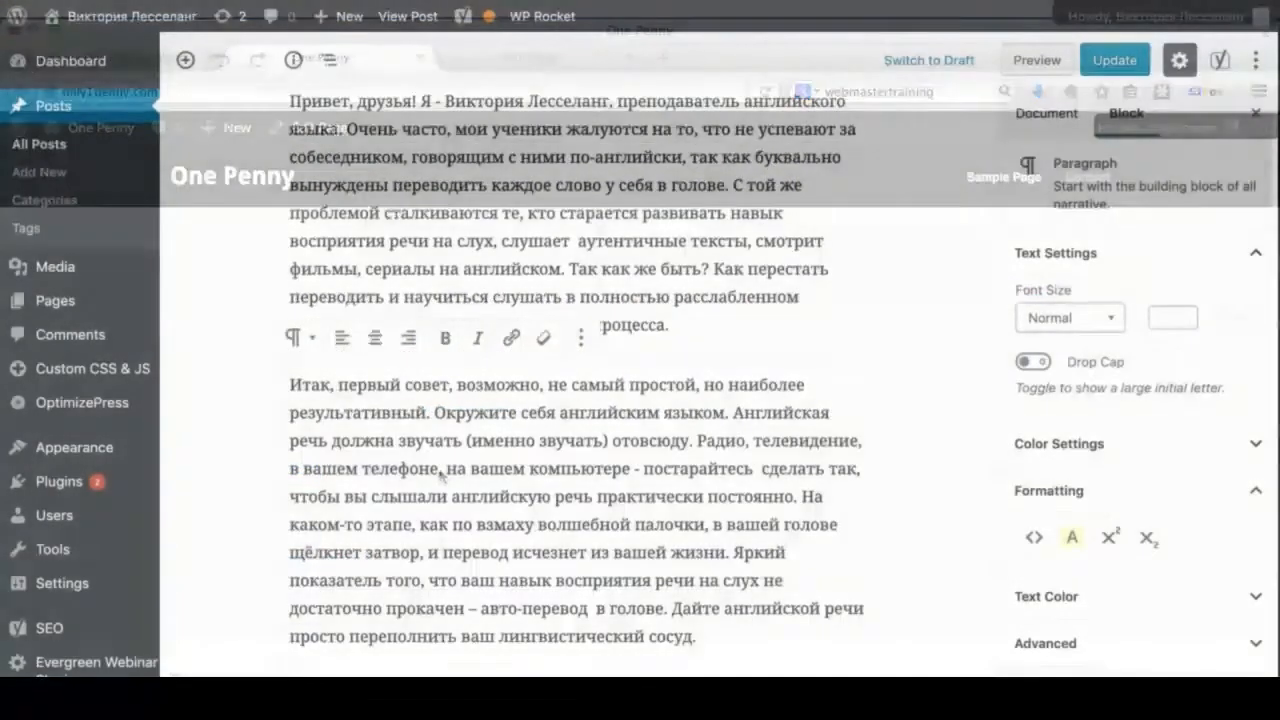
scroll(570, 420, "up", 7)
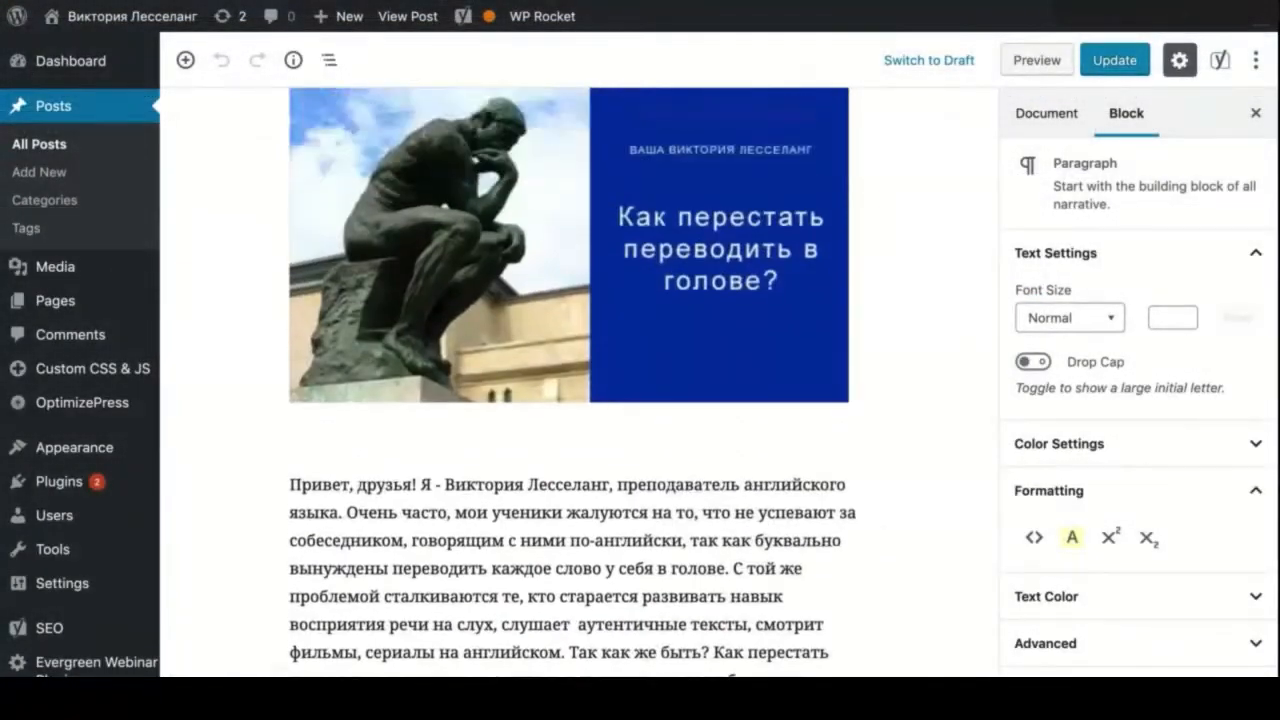
scroll(580, 420, "down", 7)
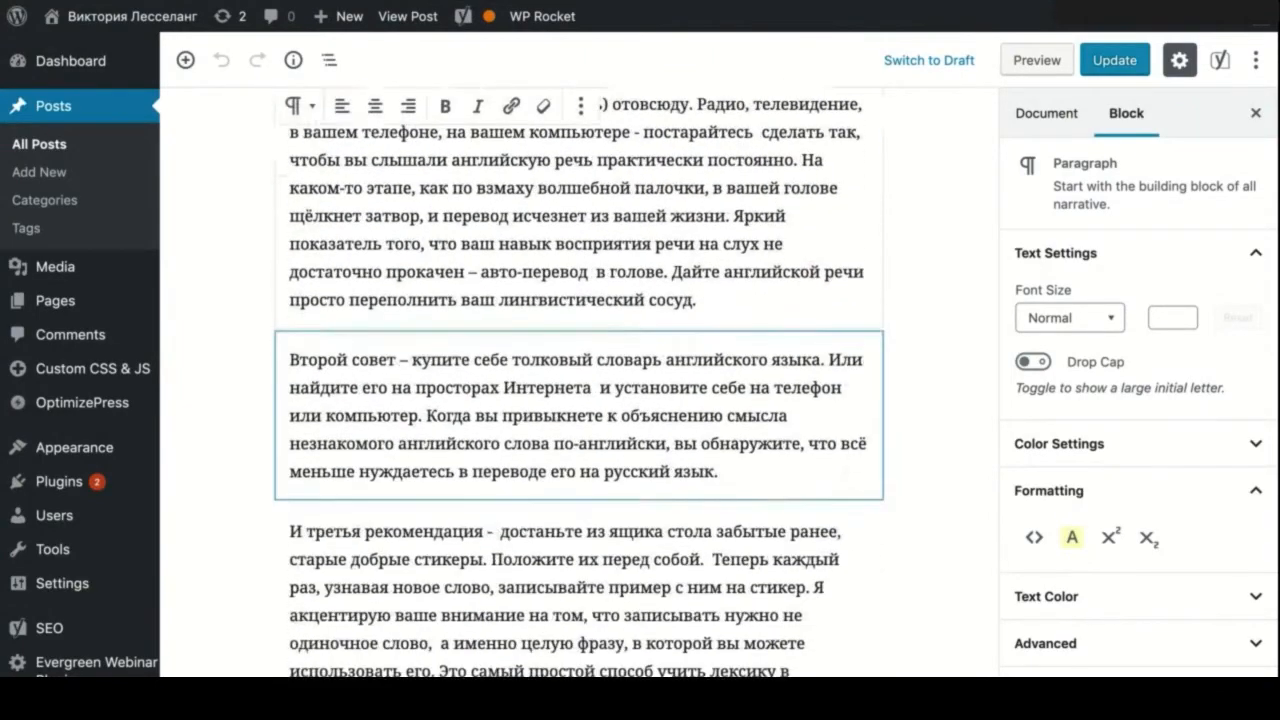
left_click(465, 429)
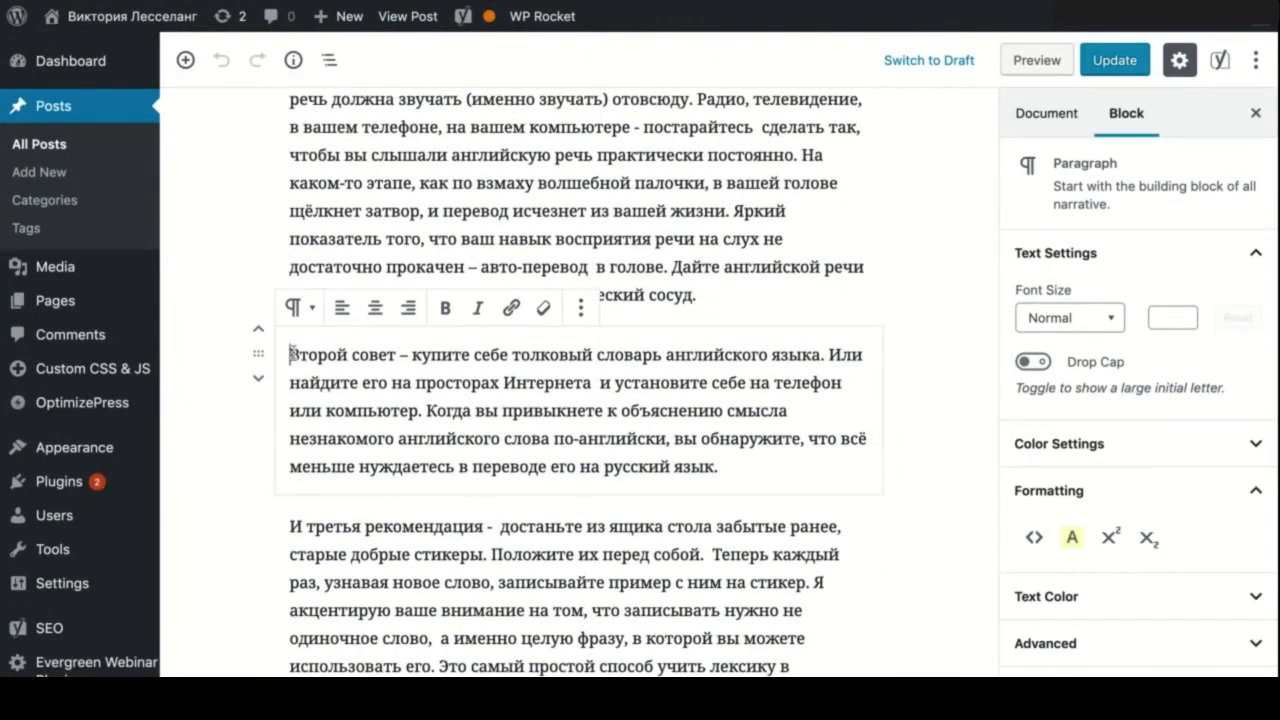
left_click_drag(291, 354, 718, 466)
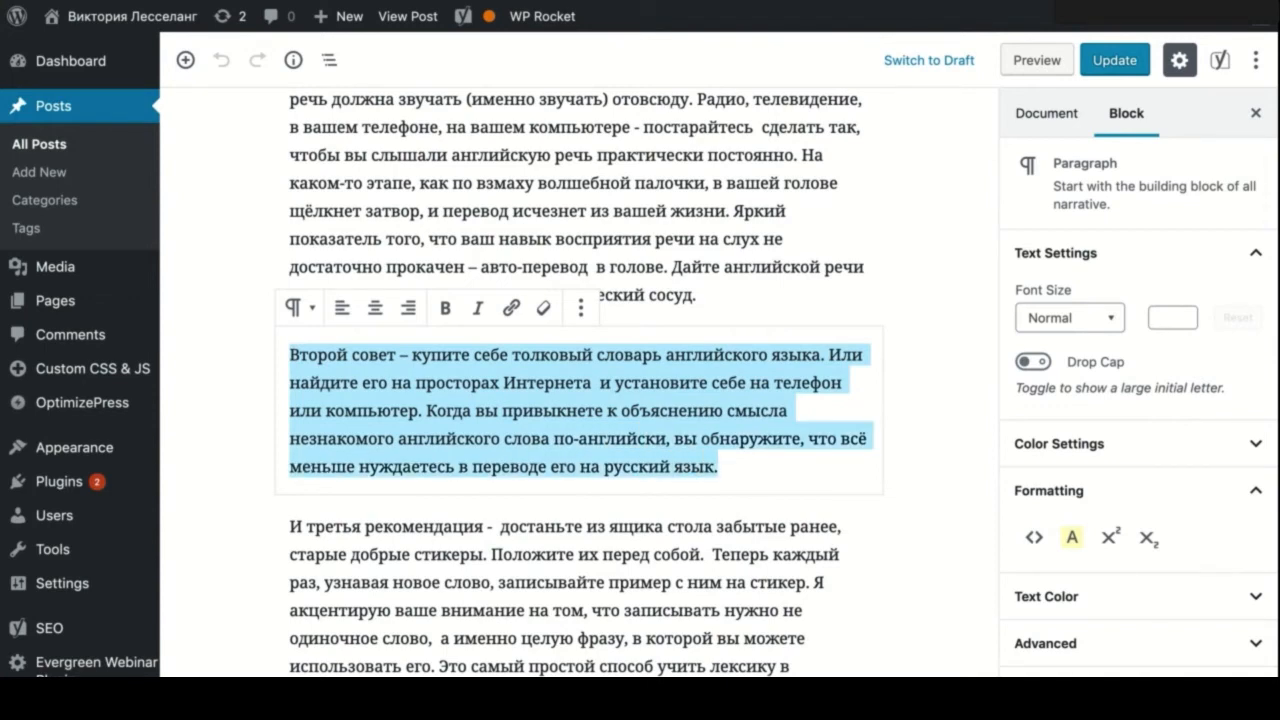
left_click(343, 309)
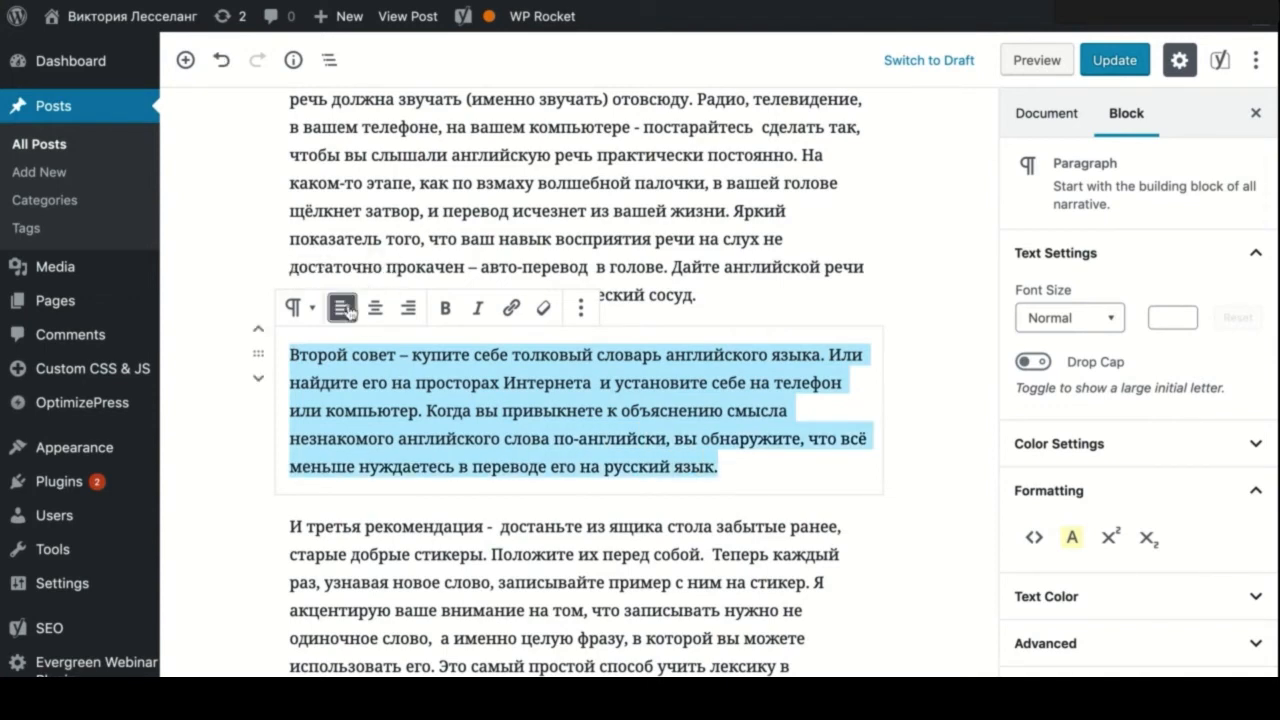
left_click(408, 308)
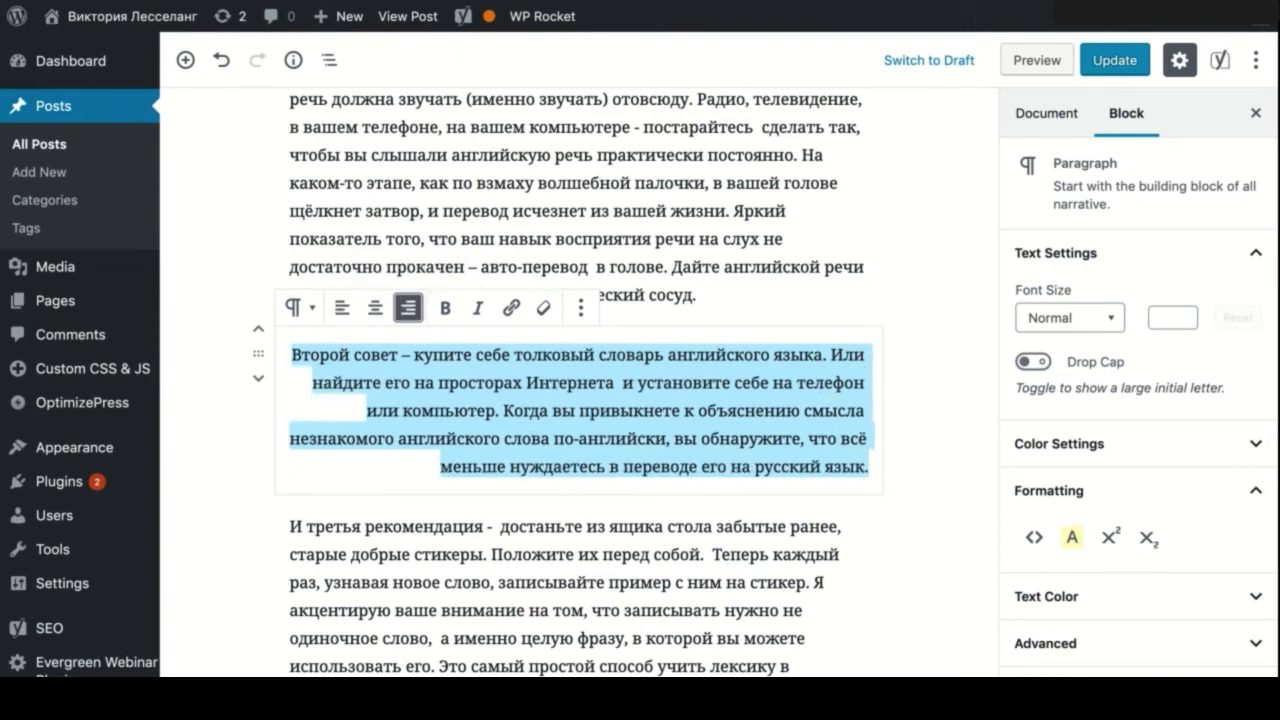
left_click(377, 310)
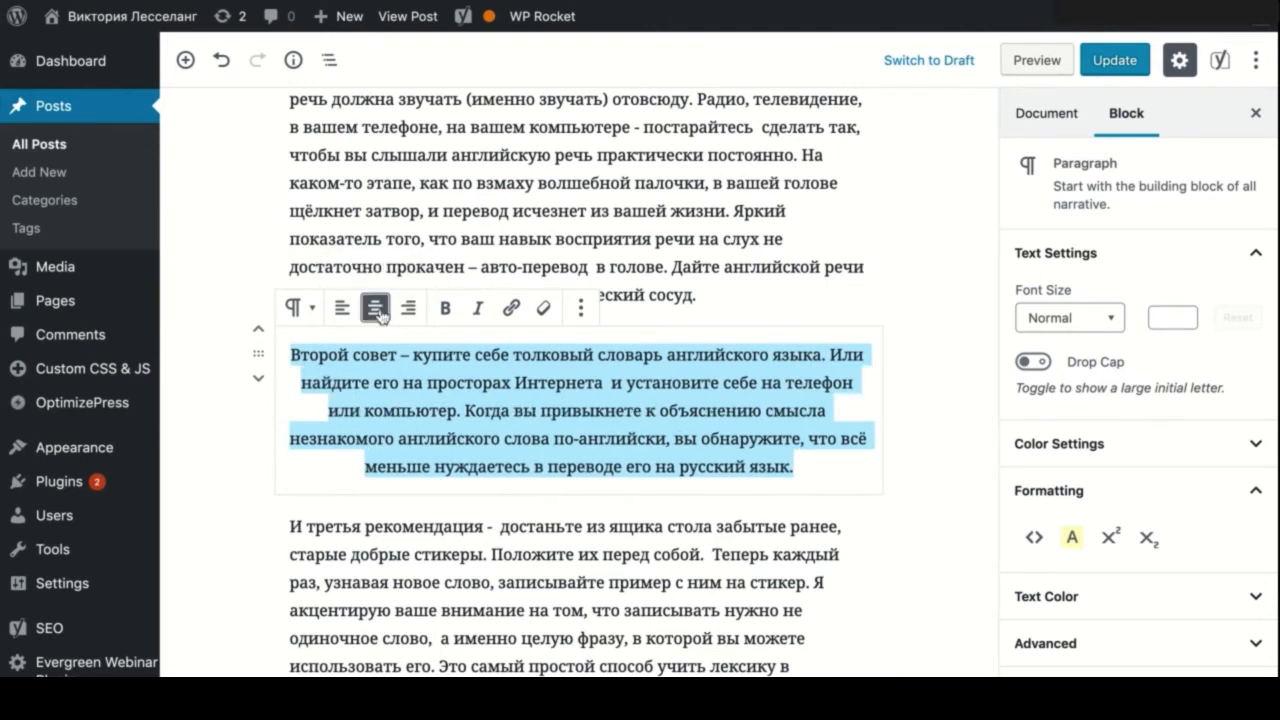
left_click(343, 310)
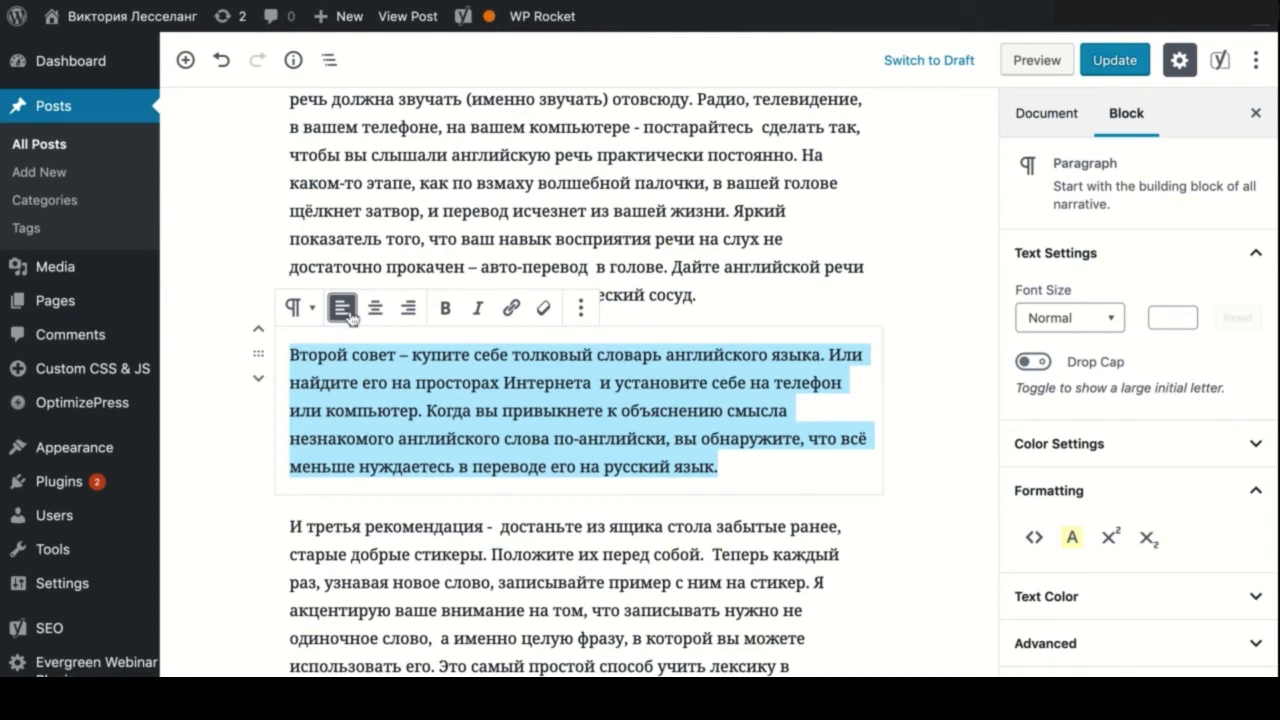
left_click(406, 310)
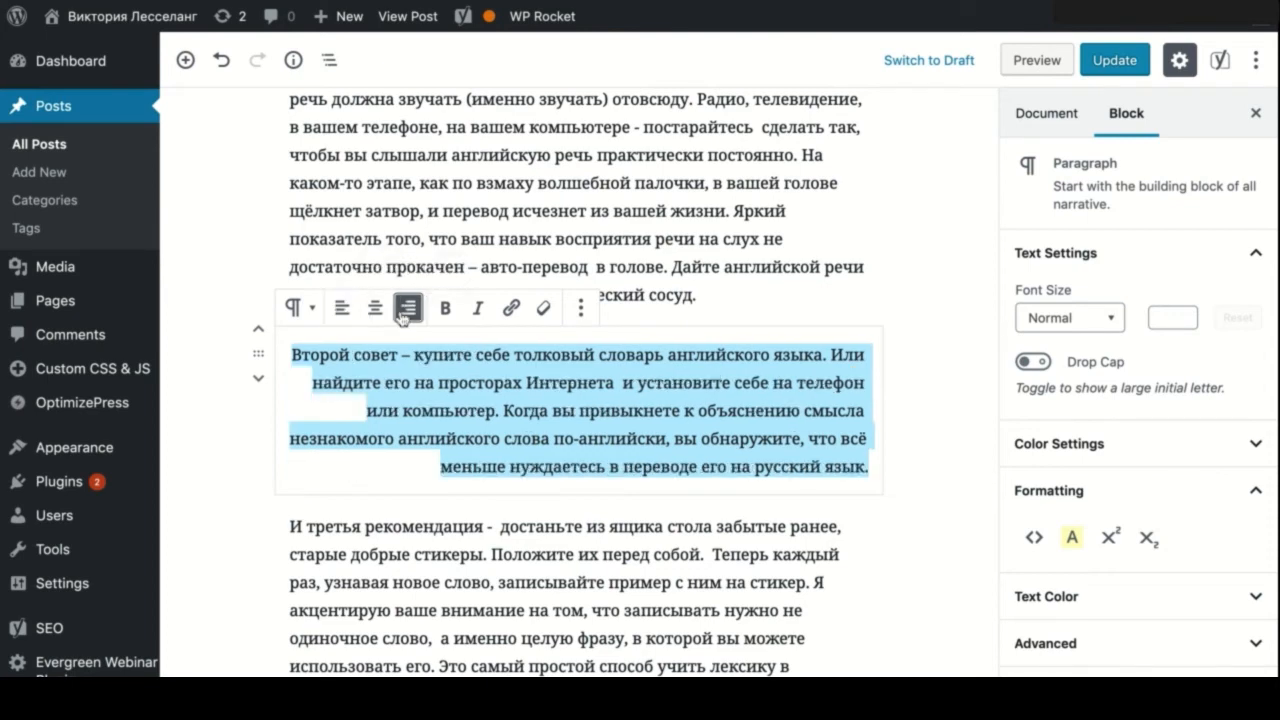
left_click(342, 308)
scroll(455, 440, "down", 2)
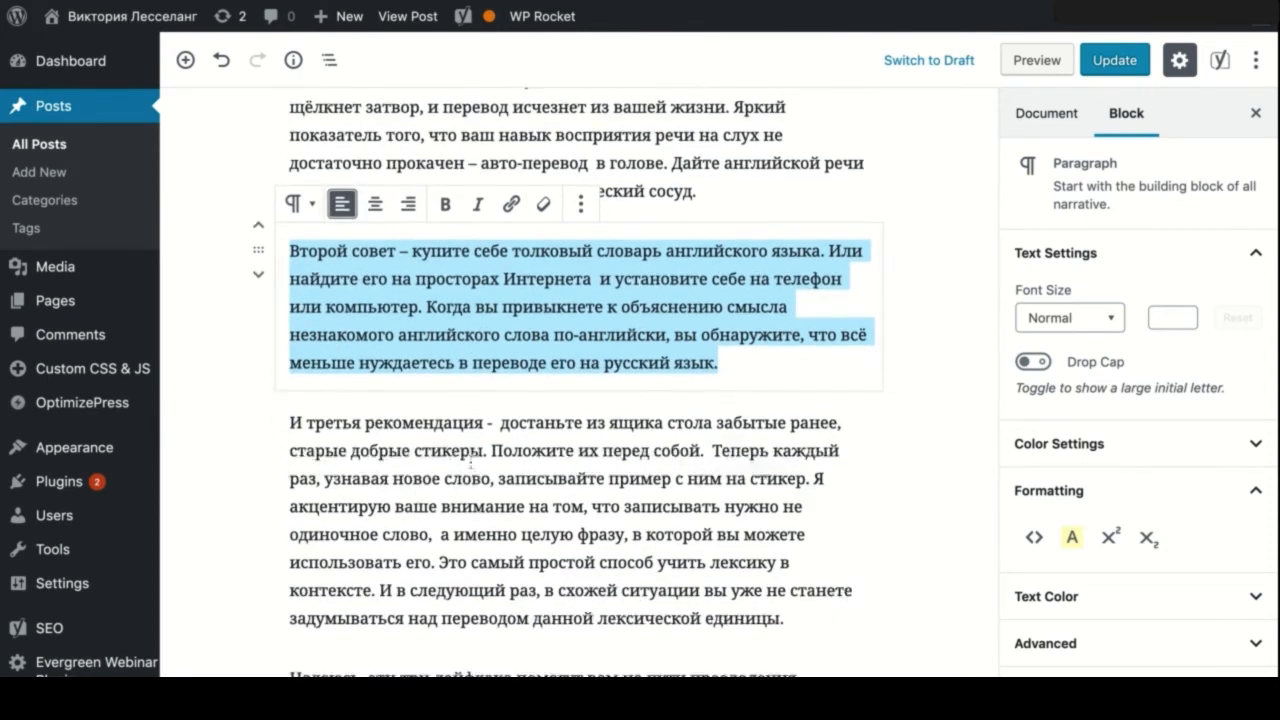
scroll(471, 461, "down", 1)
left_click(295, 363)
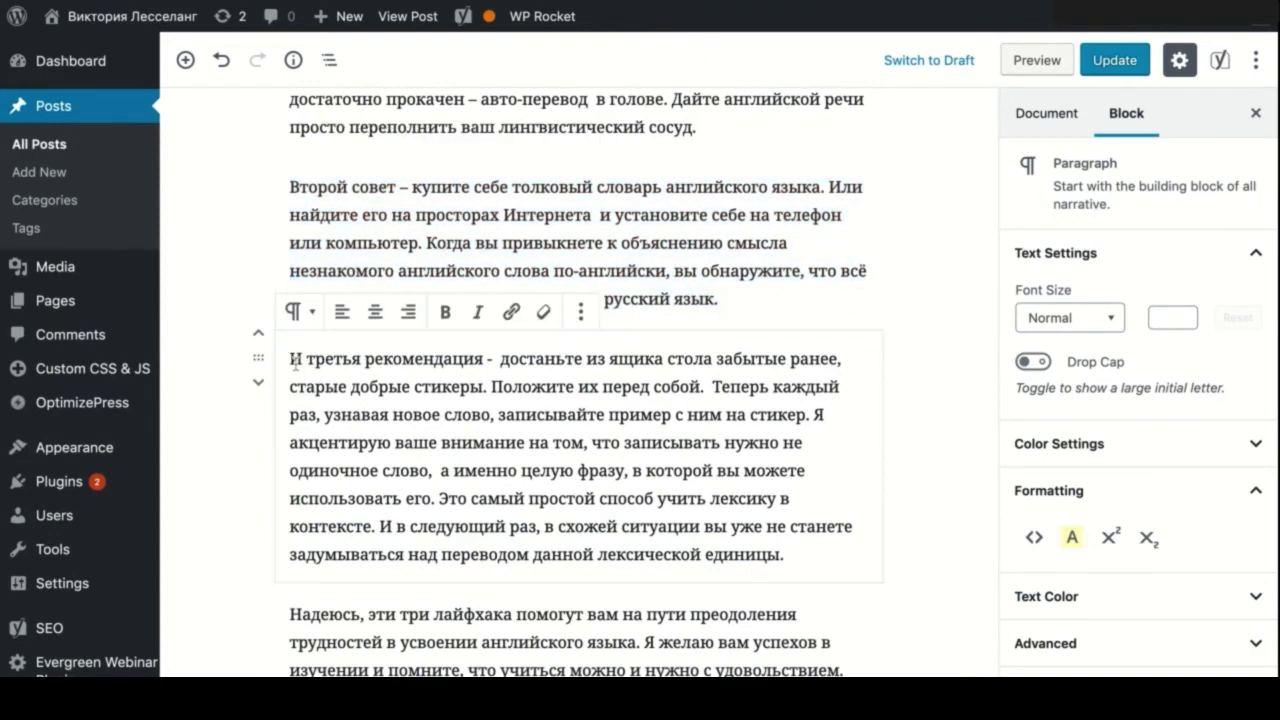
mouse_move(295, 363)
left_mouse_down()
mouse_move(566, 498)
mouse_move(785, 556)
left_mouse_up()
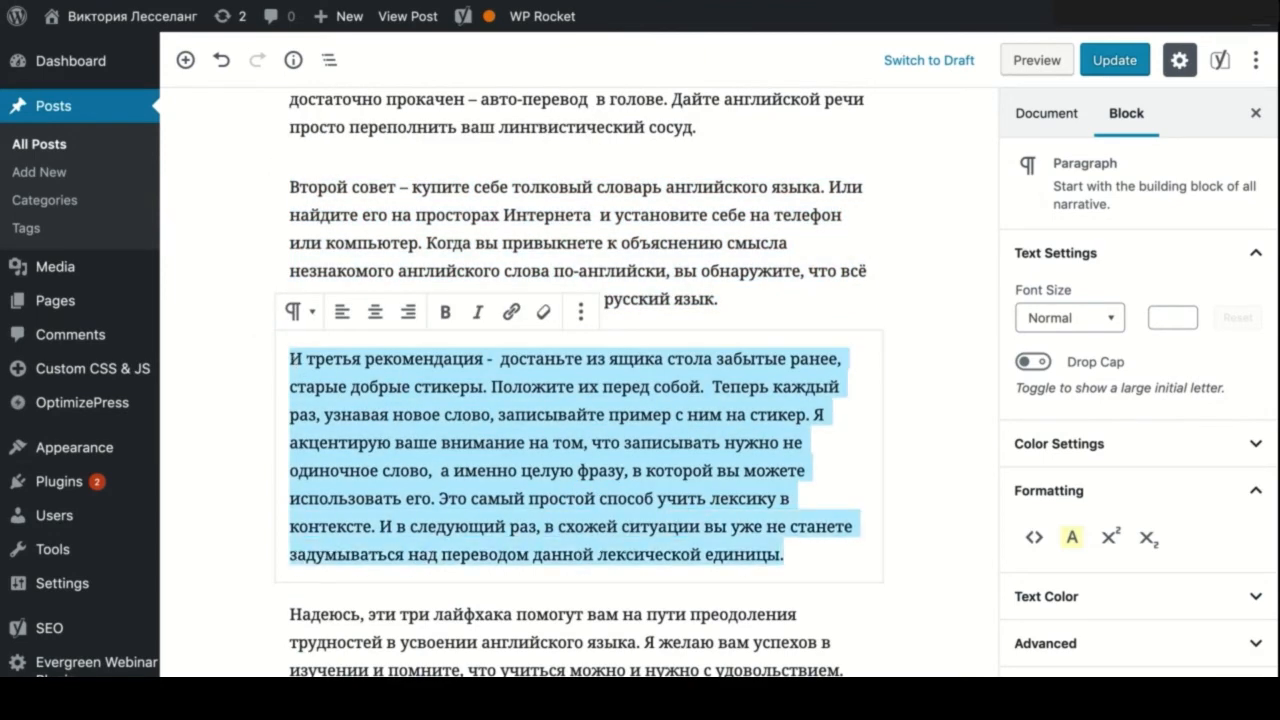
left_click(342, 312)
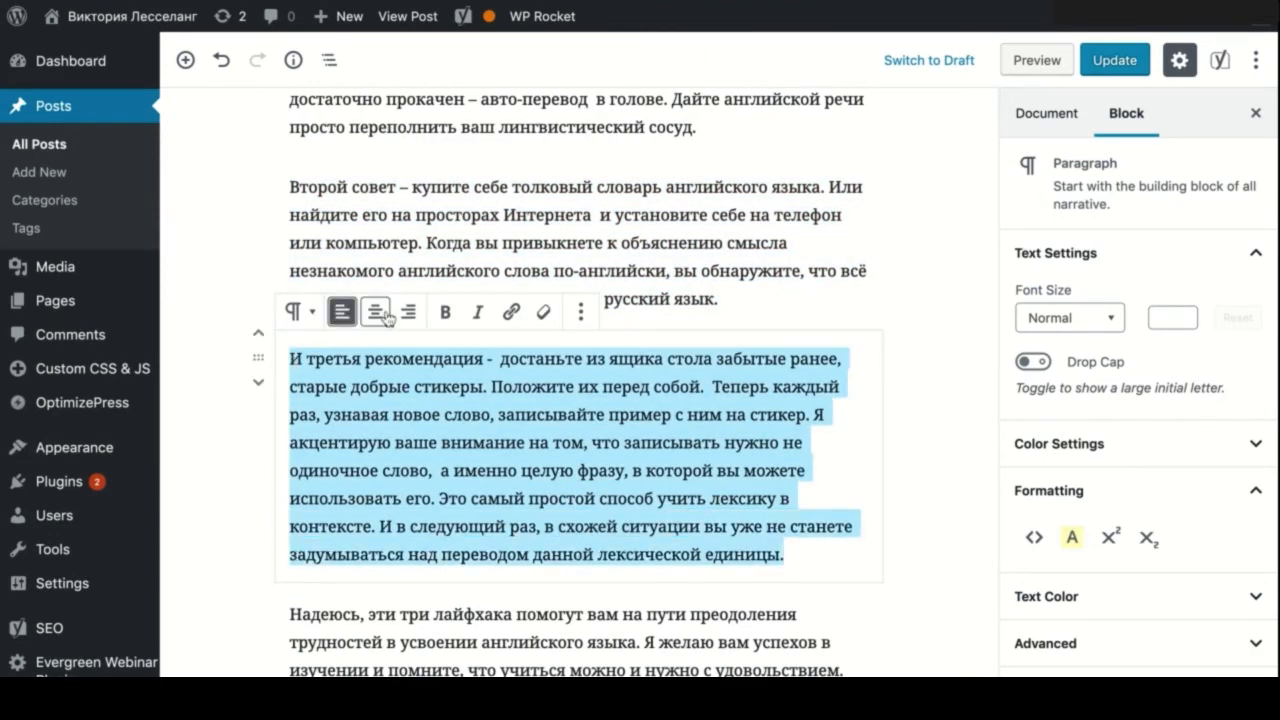
left_click(376, 313)
left_click(407, 313)
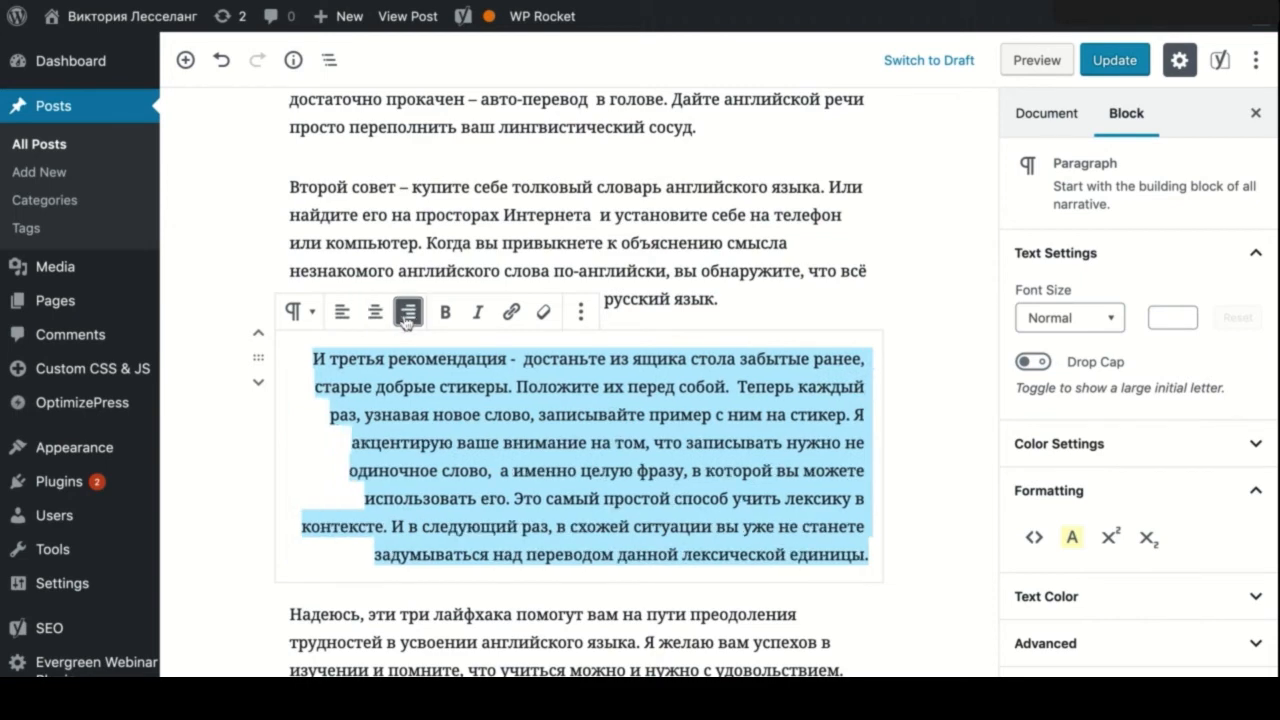
left_click(374, 314)
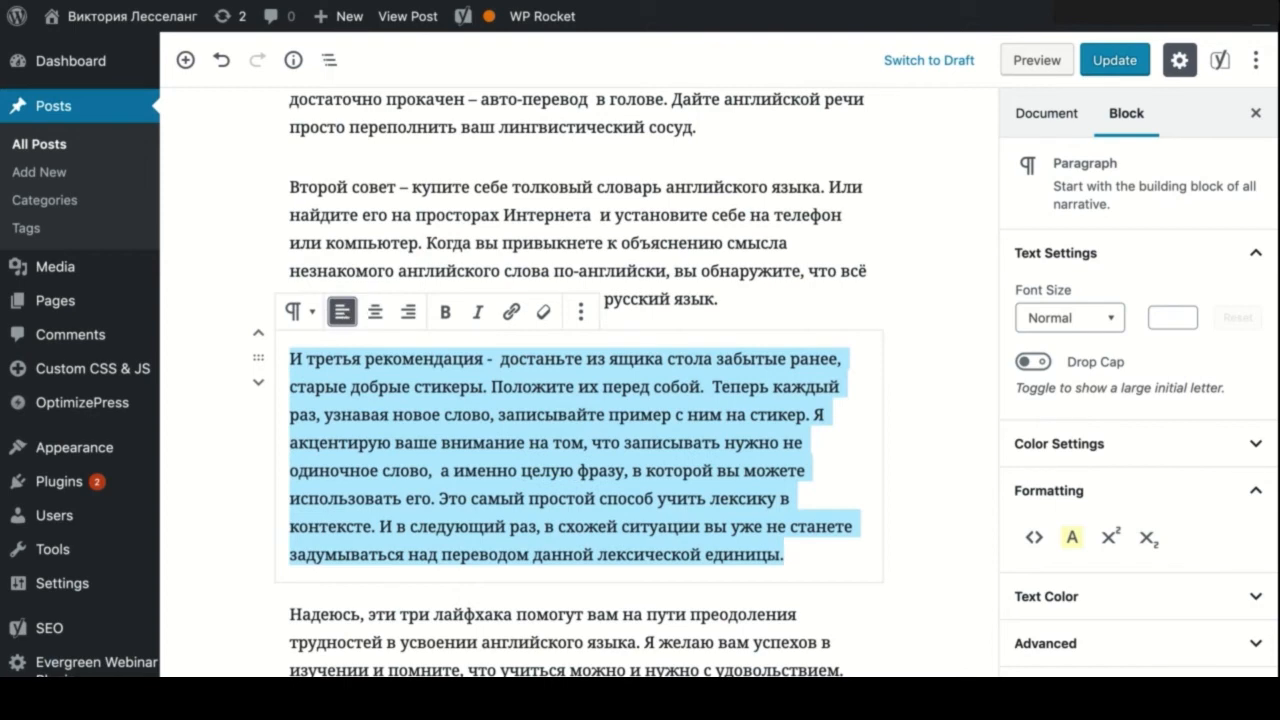
left_click(582, 311)
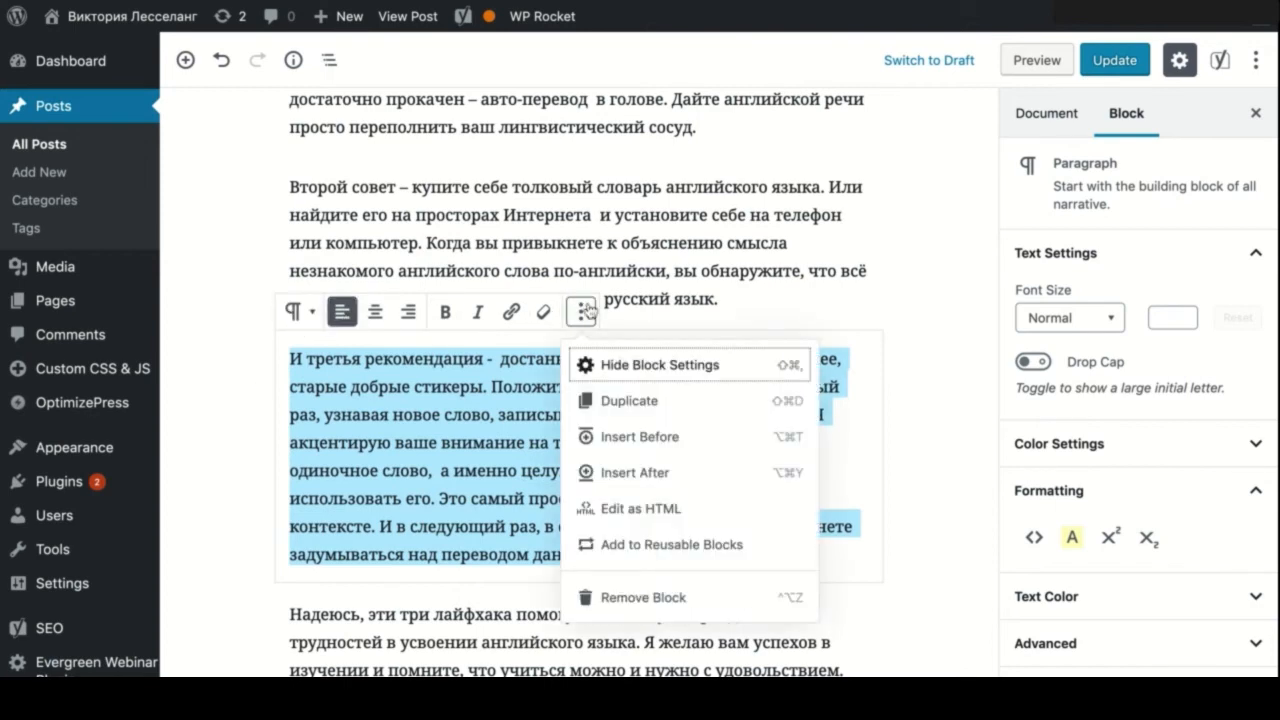
scroll(660, 470, "down", 2)
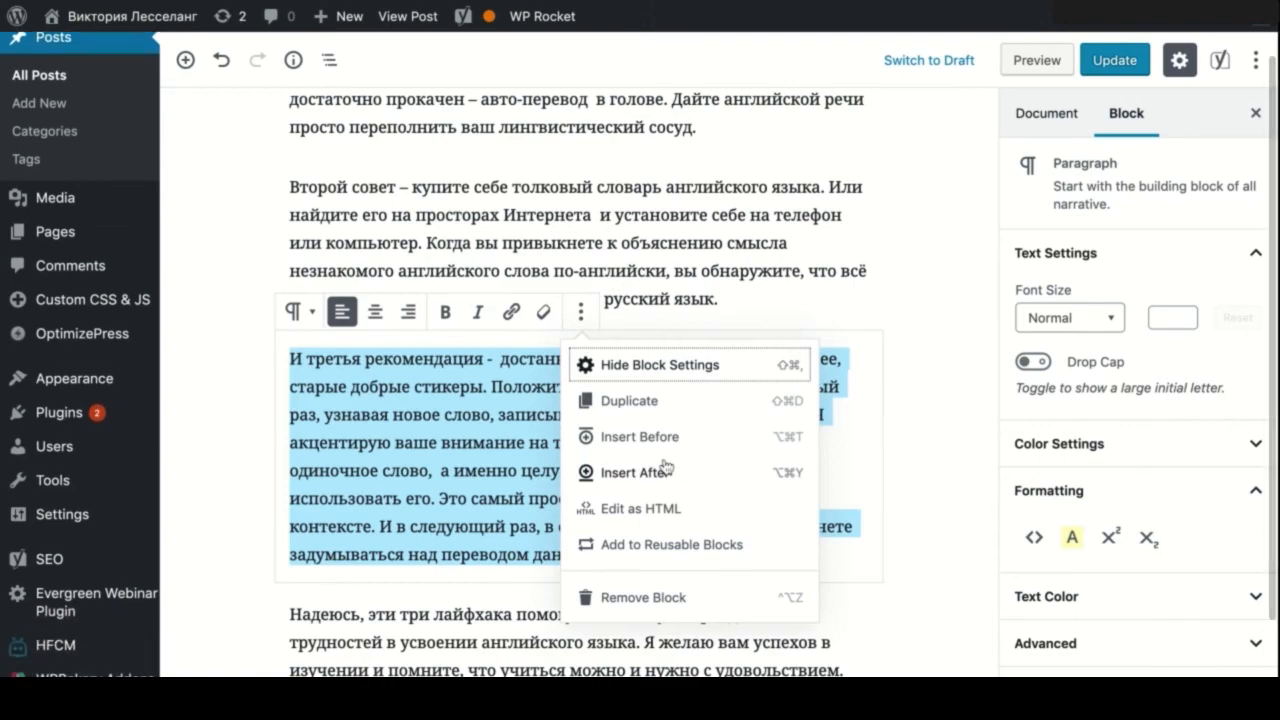
left_click(248, 416)
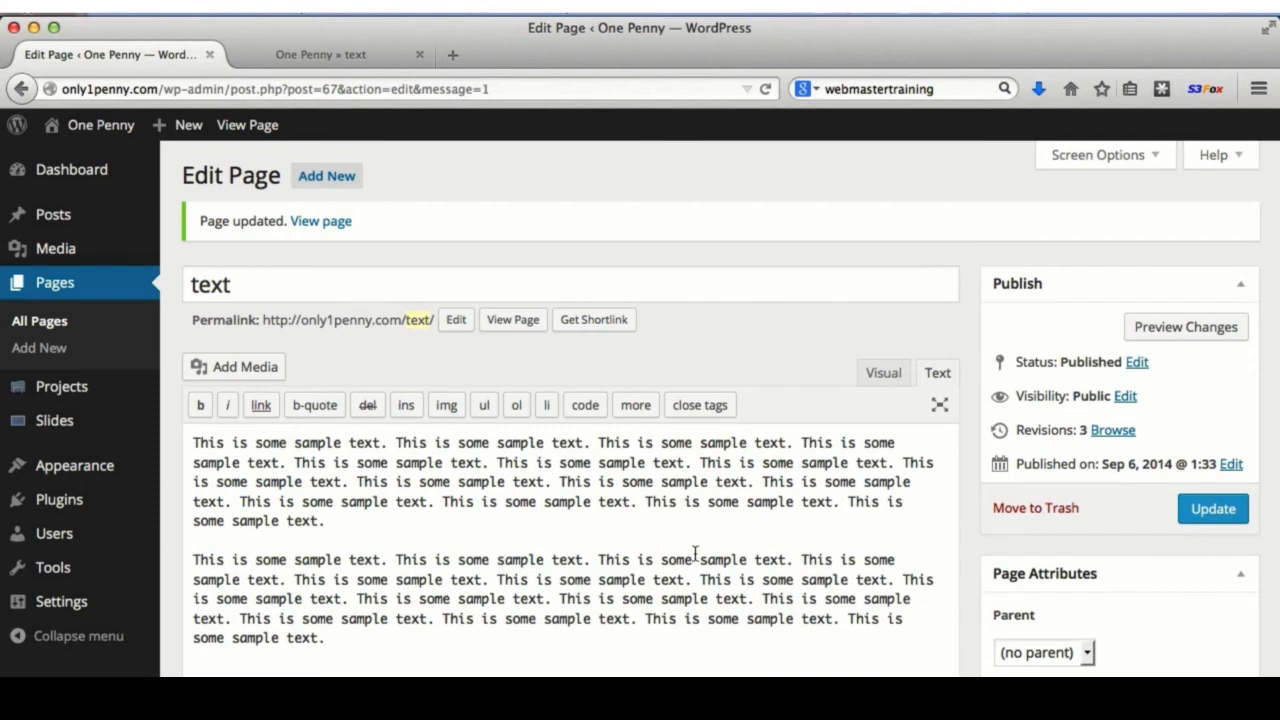
- Update the text page, close the old preview, and open the live page fresh
left_click(1200, 508)
left_click(418, 55)
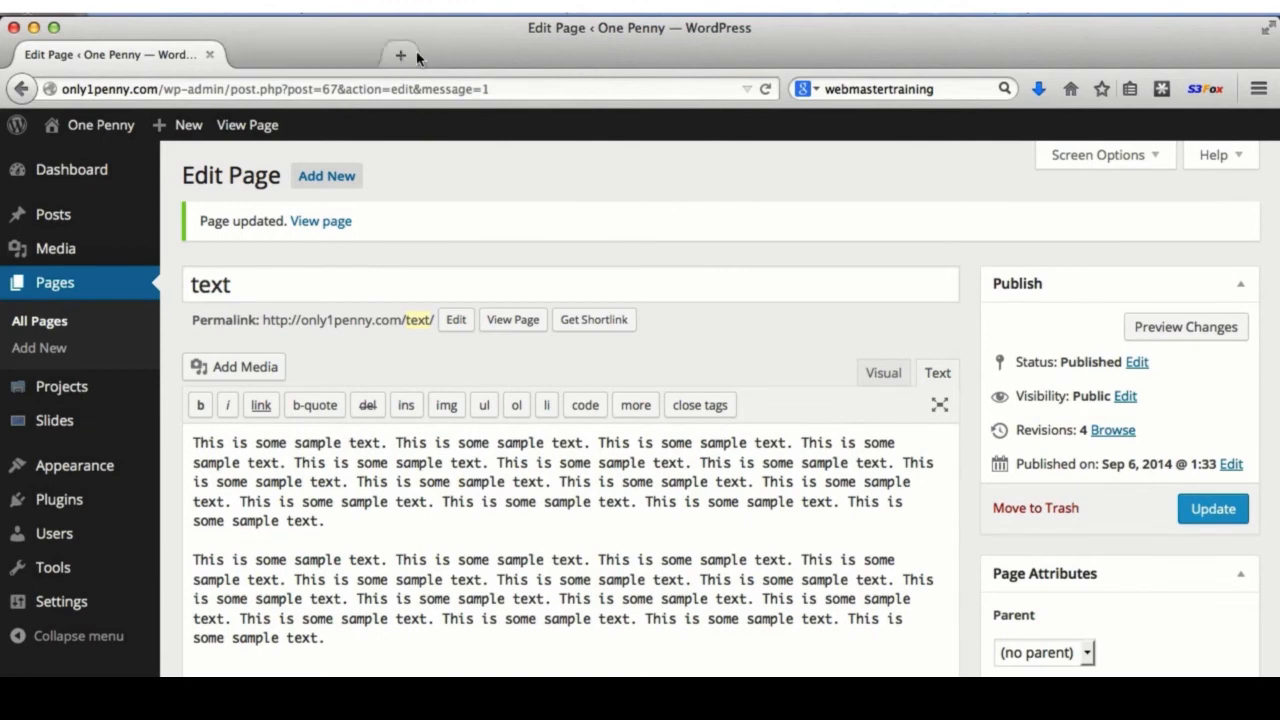
left_click(513, 320)
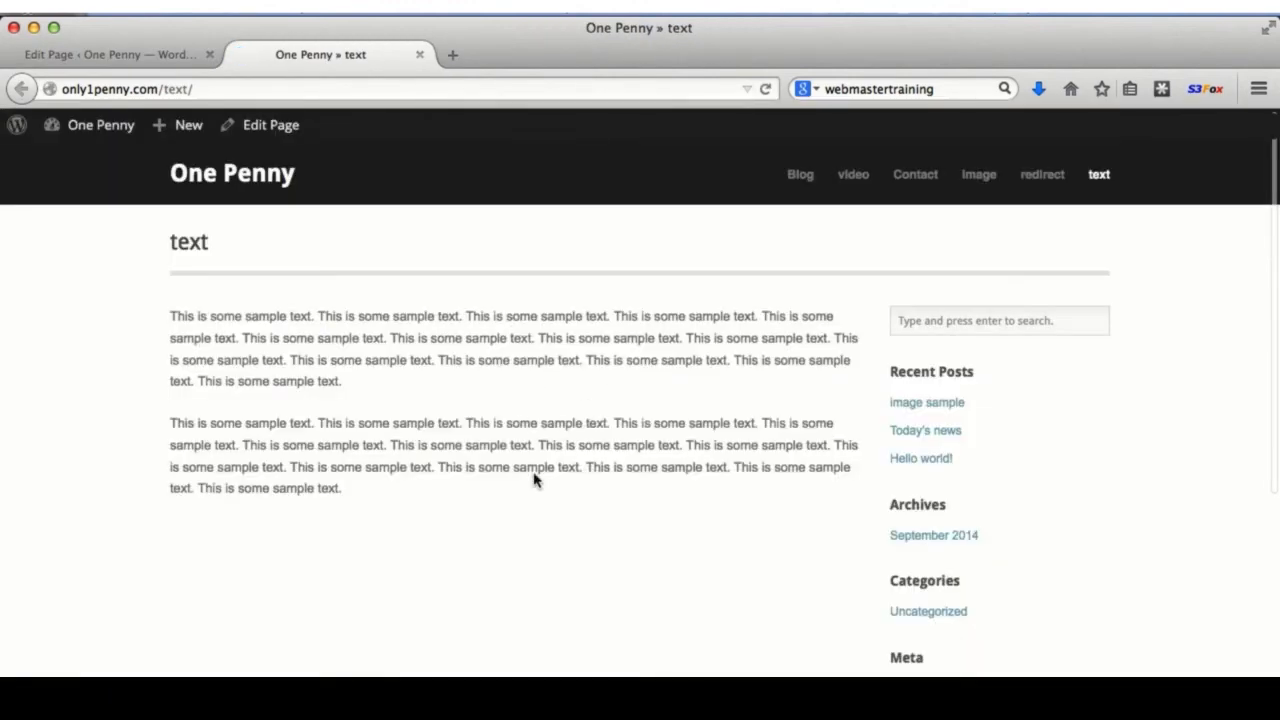
- Add the closing line 'Here's some more content.', update, and reload the live page to confirm it
left_click(132, 56)
left_click(348, 643)
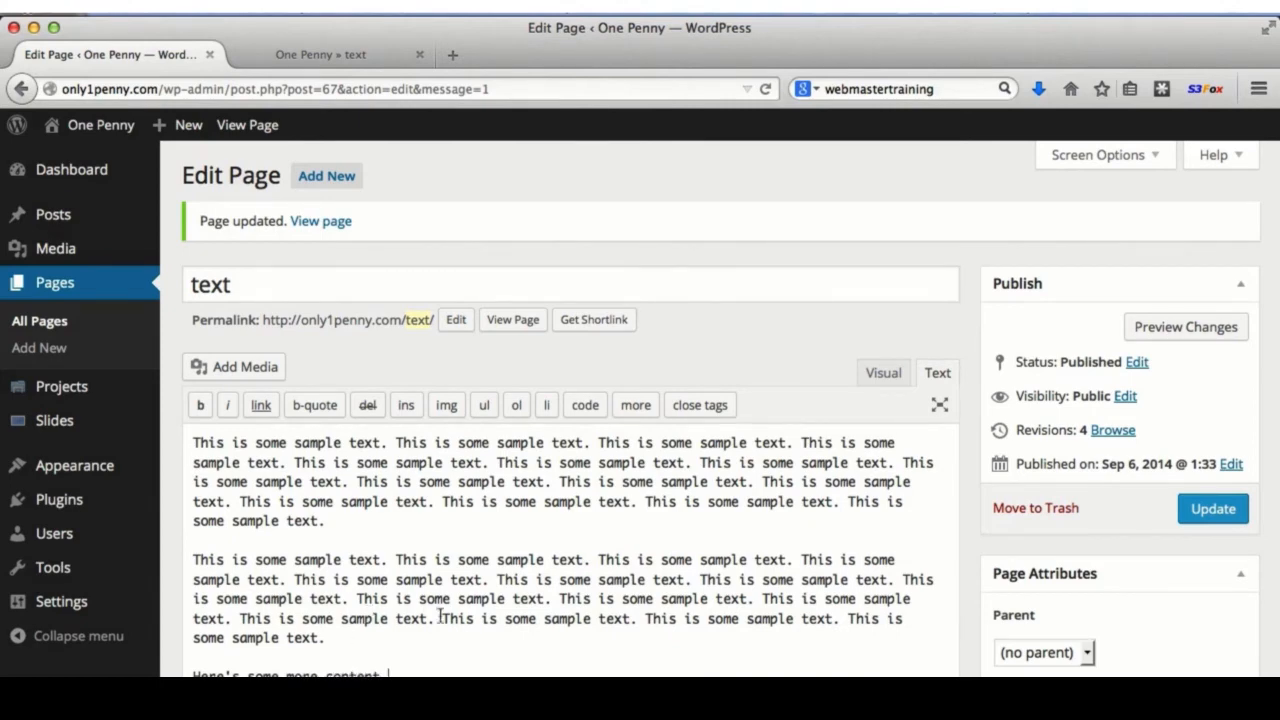
left_click(1213, 508)
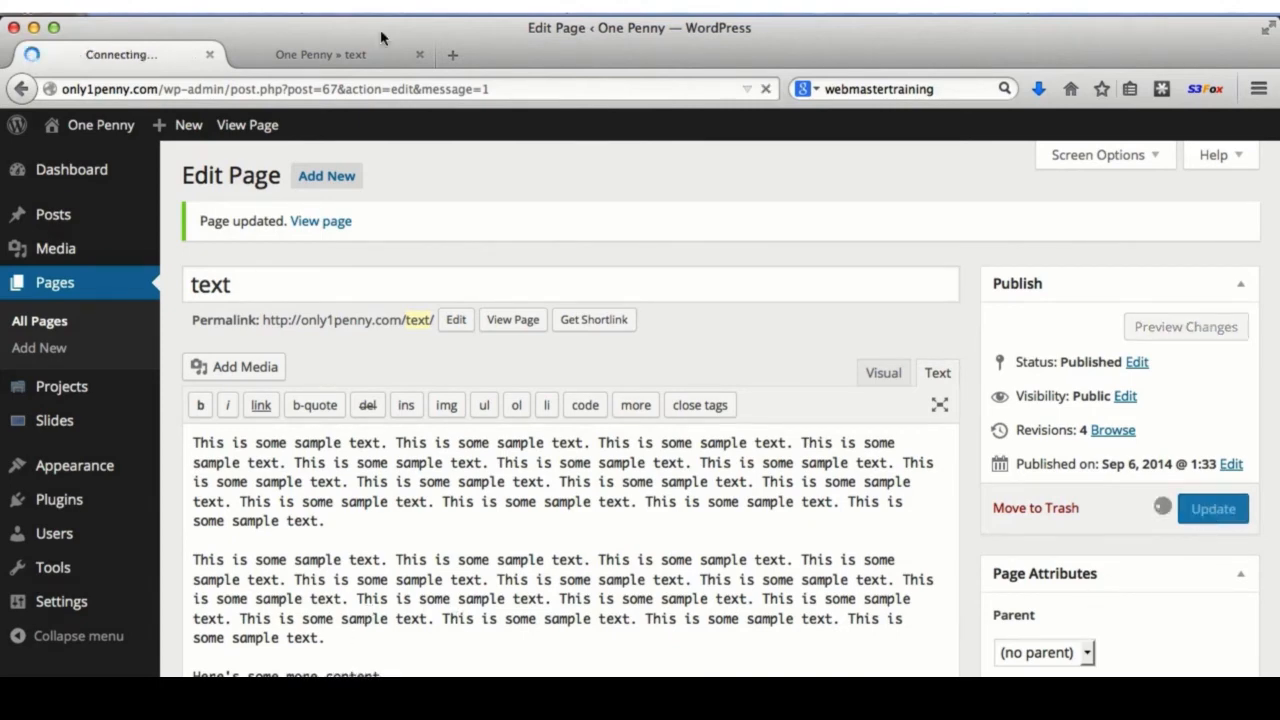
left_click(326, 50)
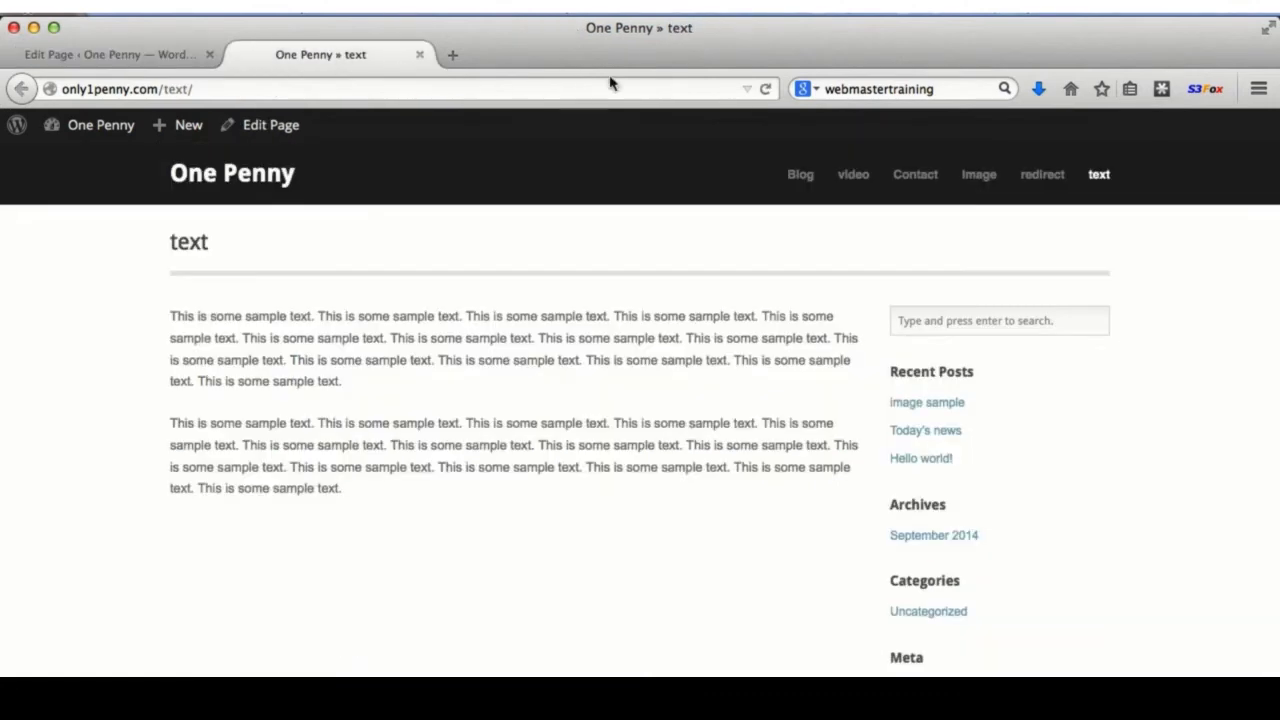
left_click(766, 90)
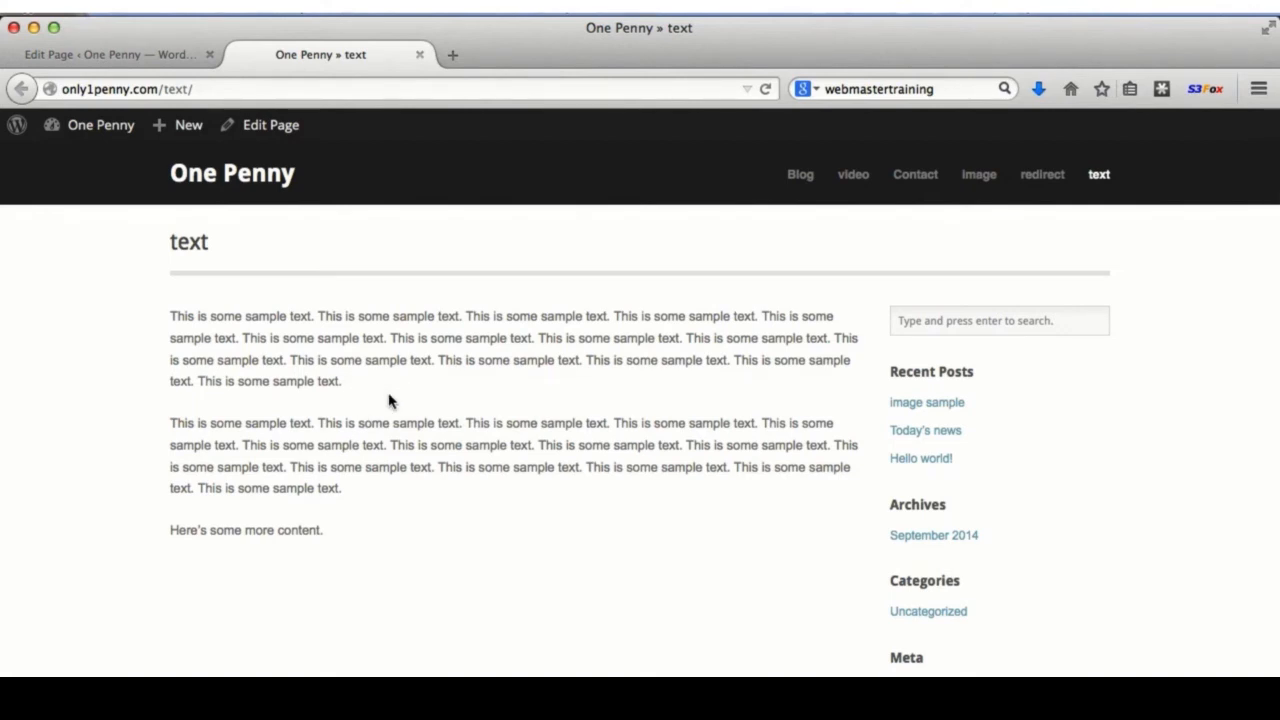
left_click(180, 54)
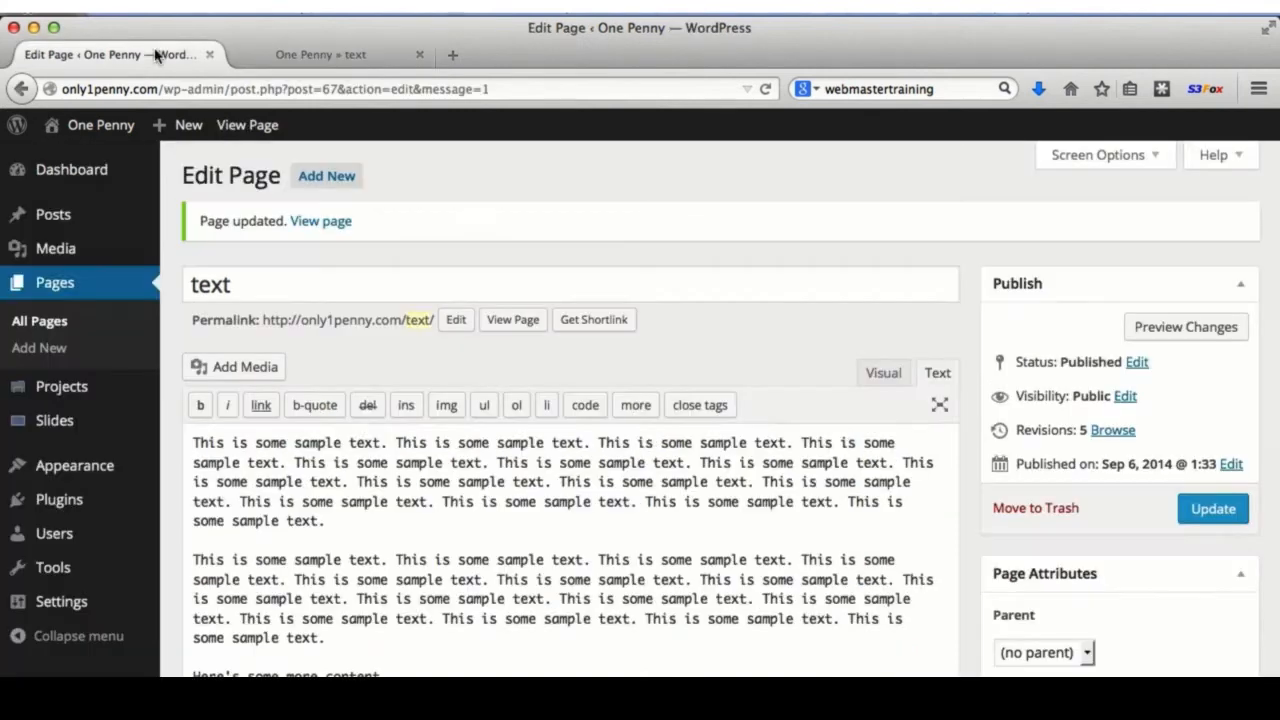
- Search the plugin directory for 'simple breaks' and install the Simple Breaks plugin
mouse_move(86, 512)
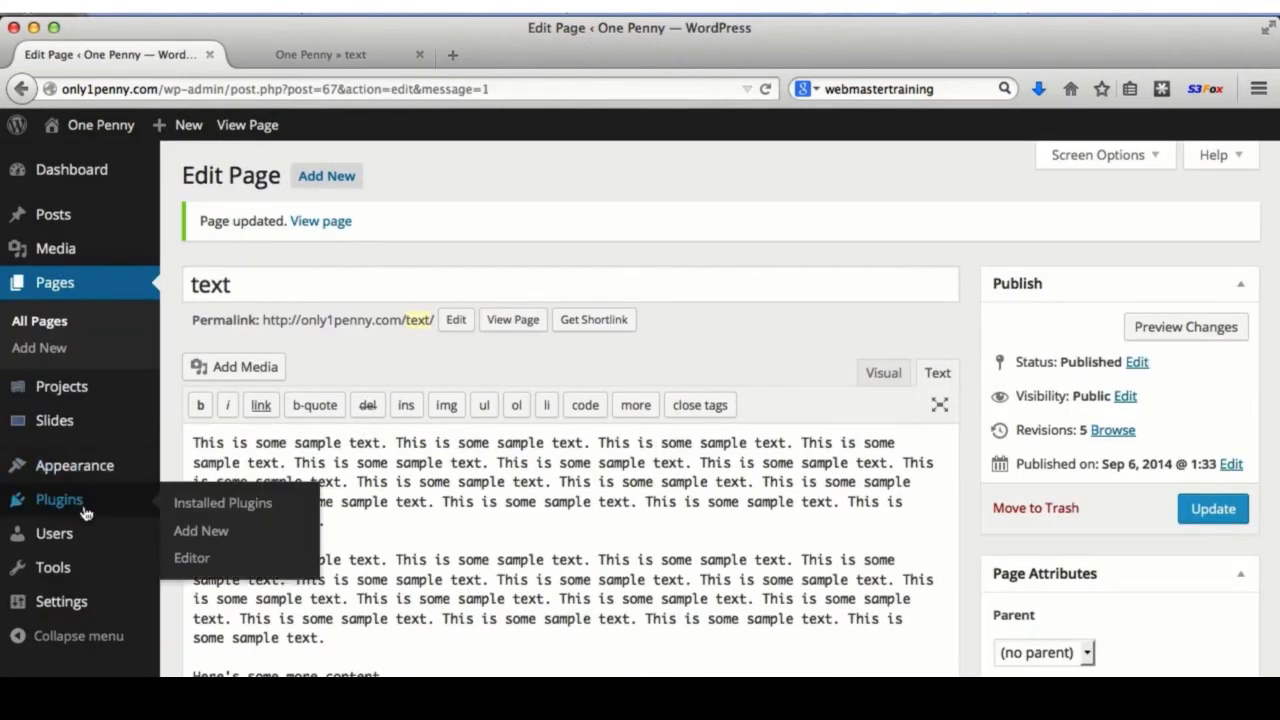
left_click(219, 541)
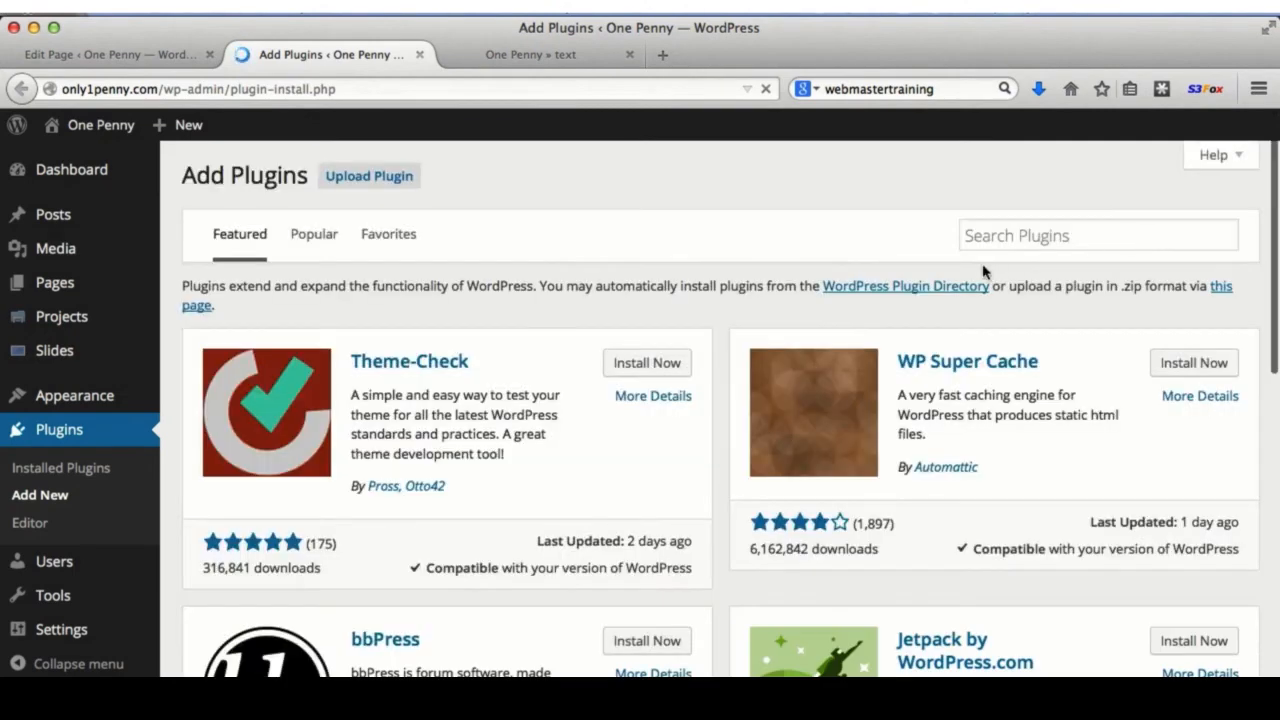
left_click(990, 236)
type("sim")
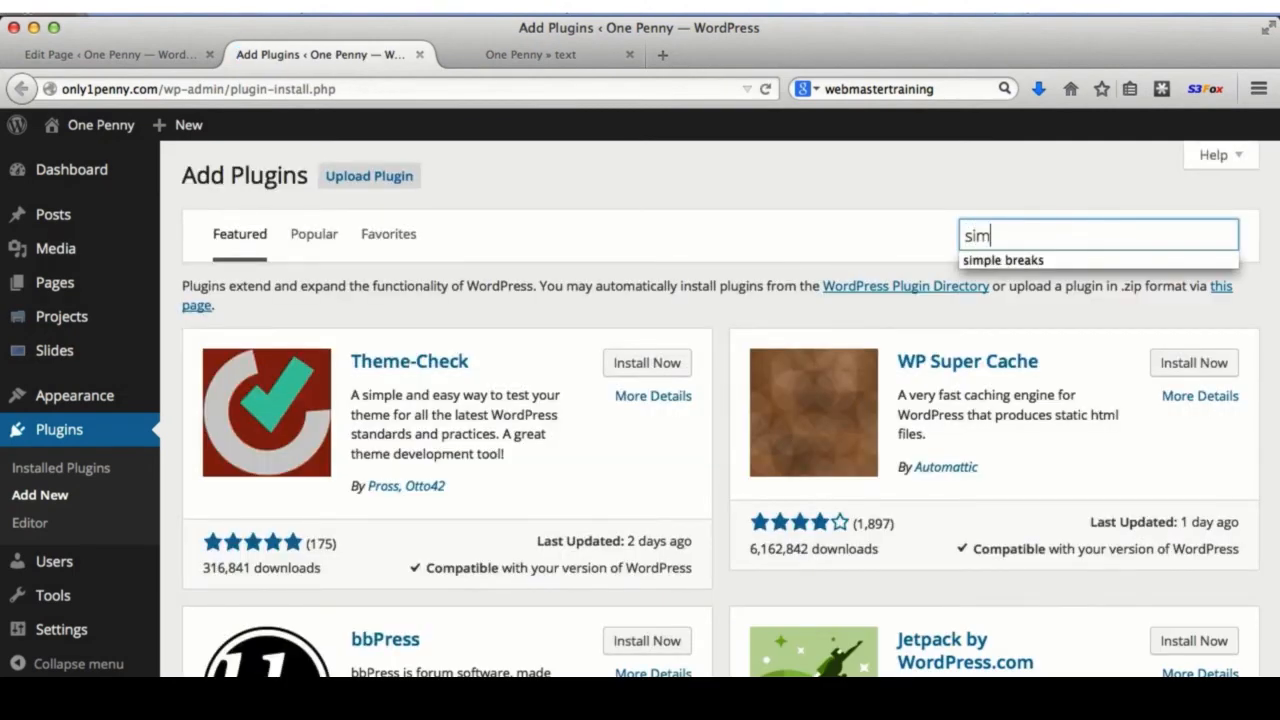
type("pl")
key("Down")
key("Return")
key("Return")
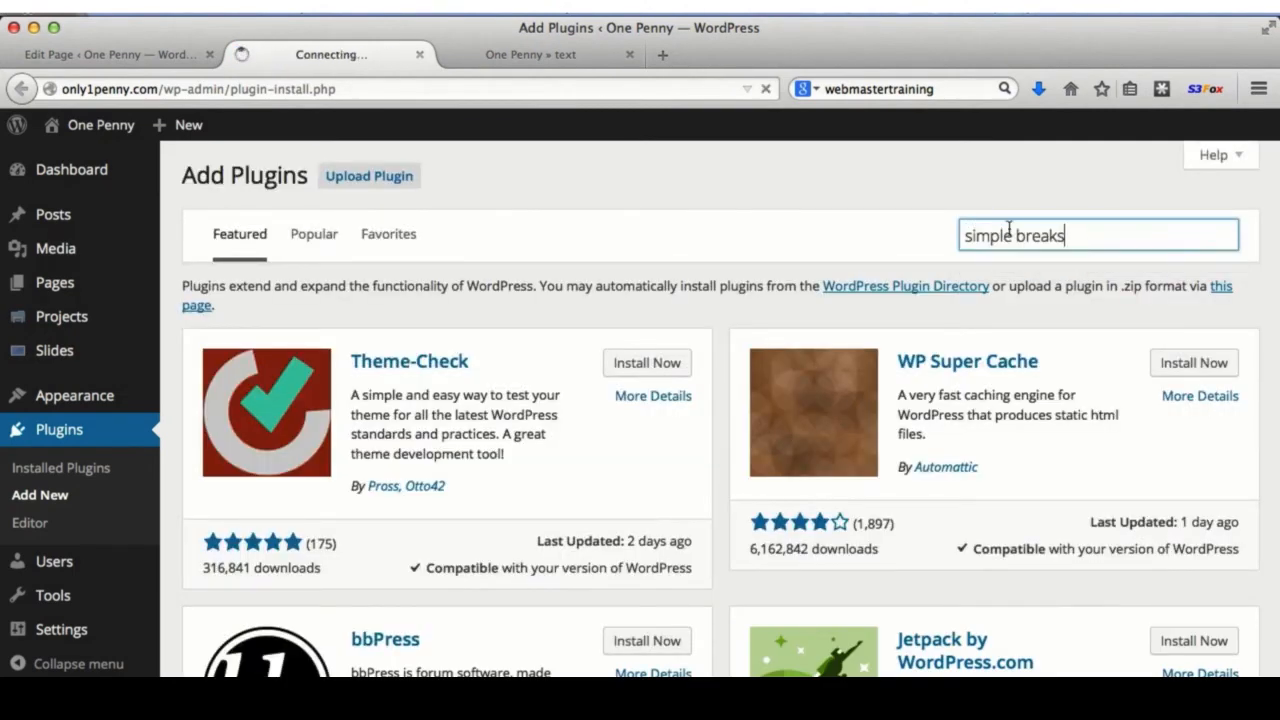
left_click(664, 338)
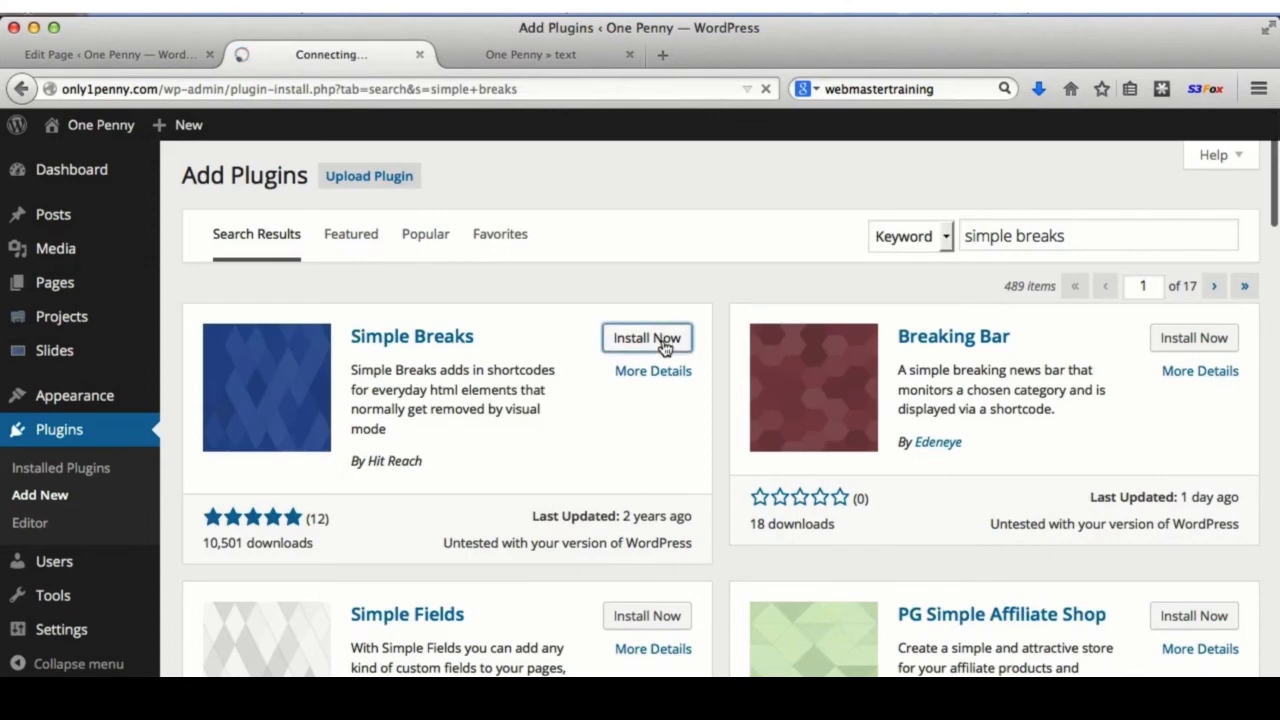
- Activate Simple Breaks, close the plugins tab, and go back to the text page editor
left_click(218, 348)
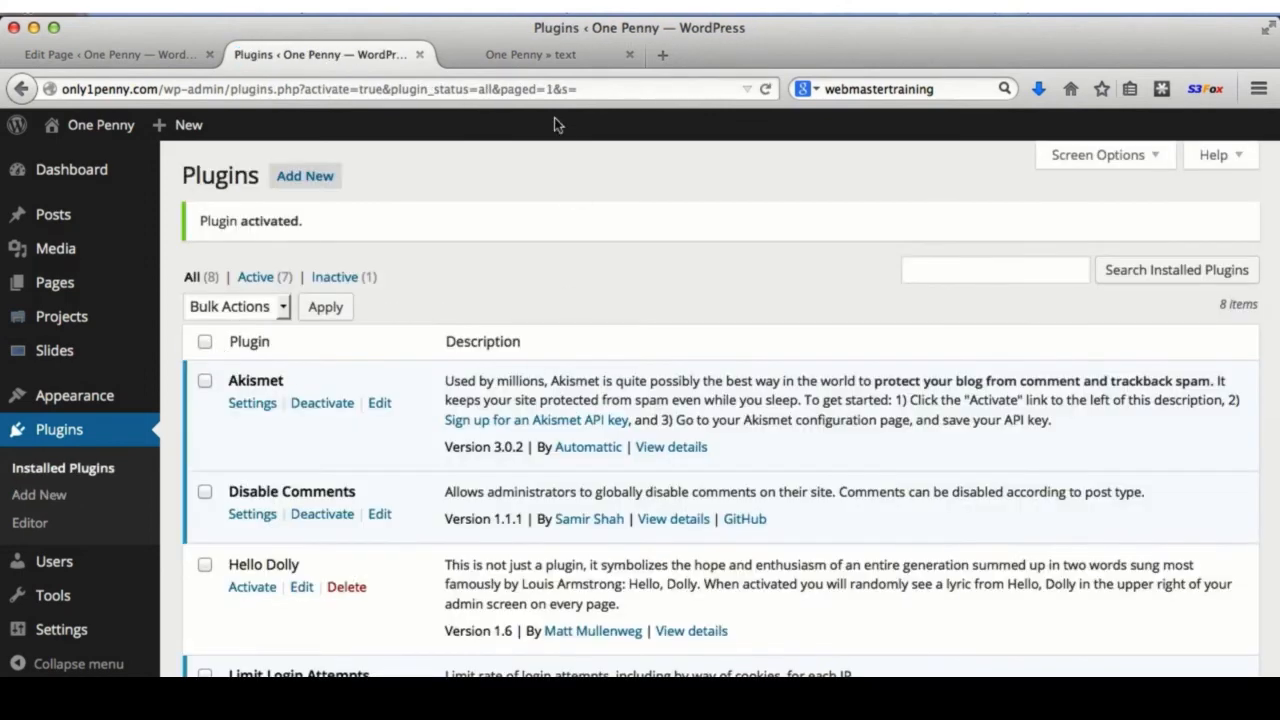
left_click(511, 53)
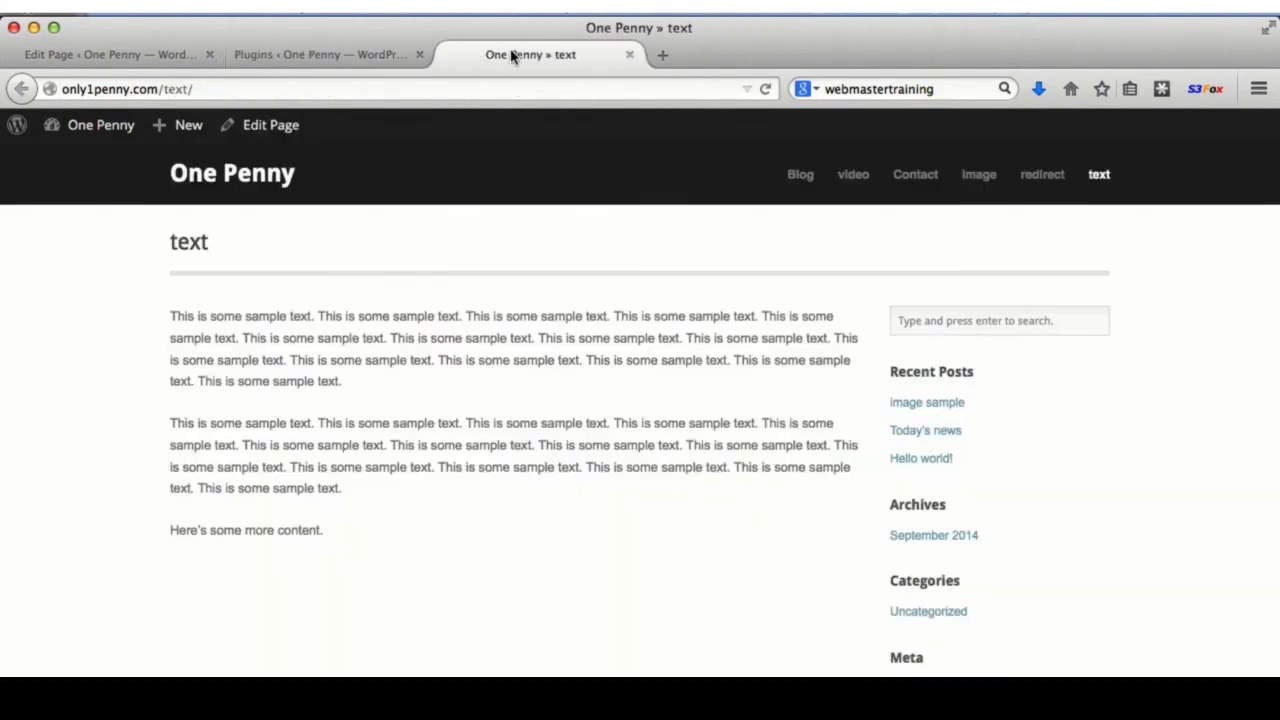
left_click(419, 54)
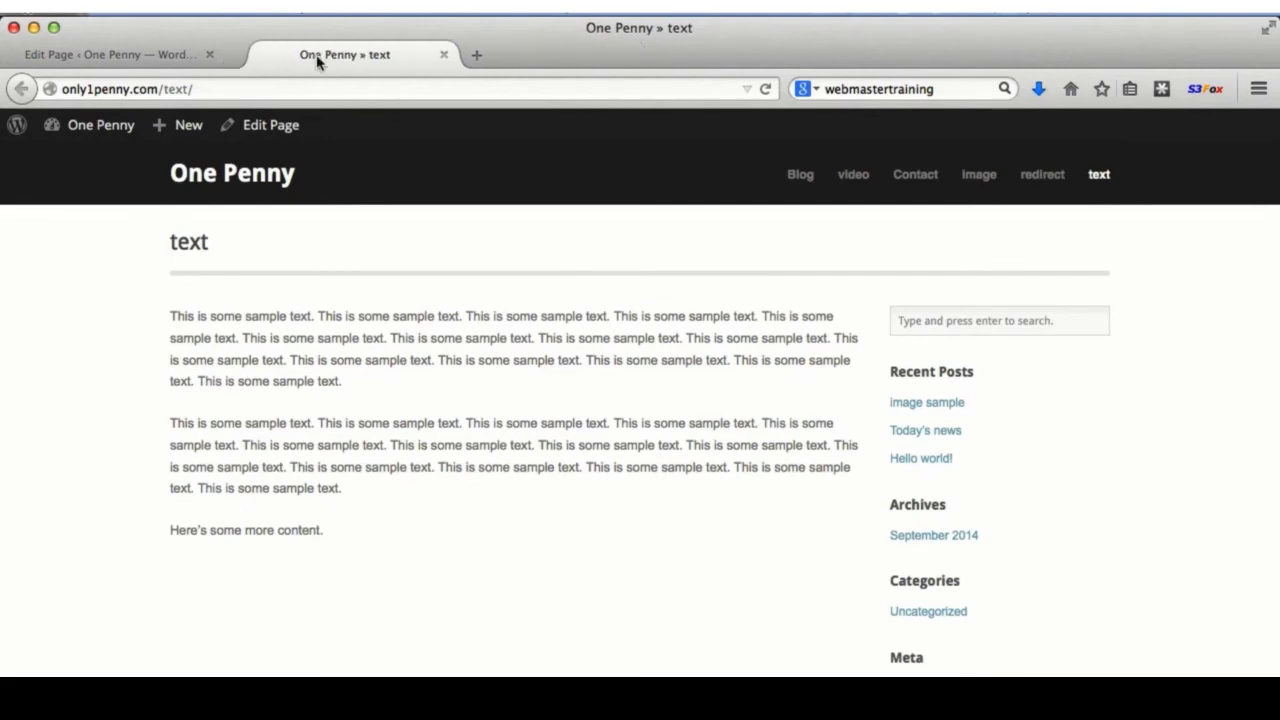
left_click(106, 52)
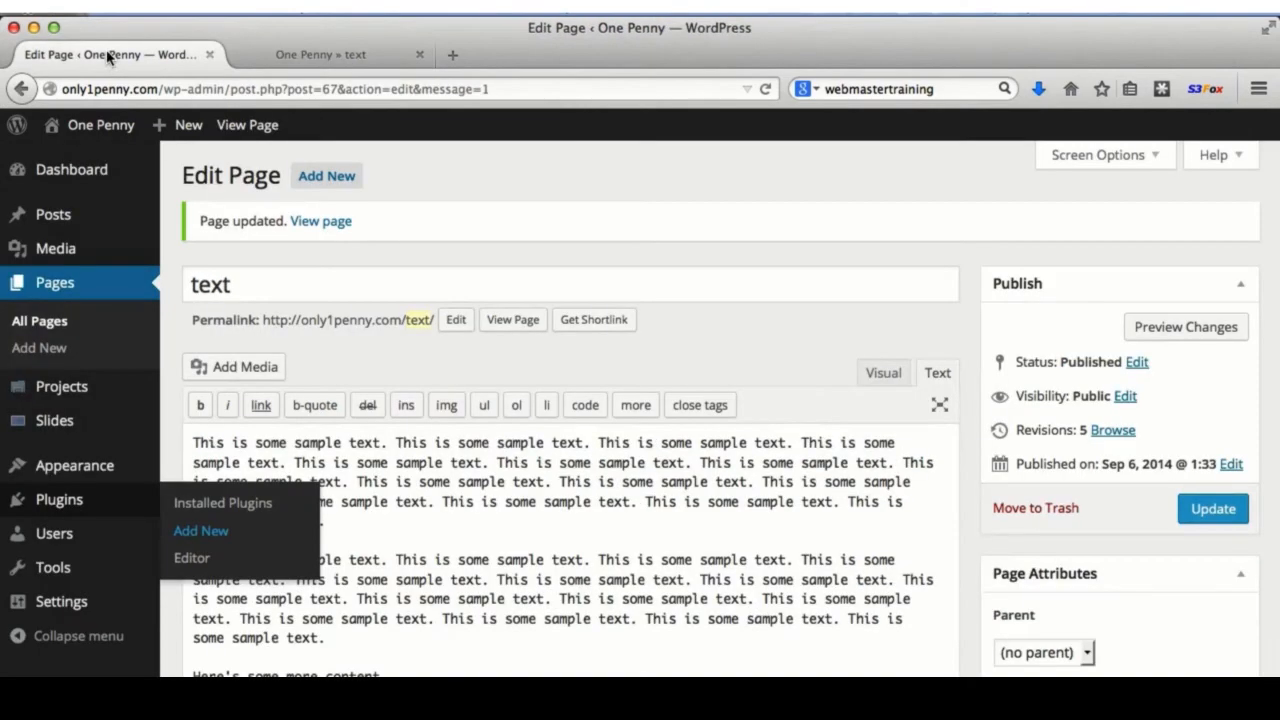
- Switch the text page editor to Visual mode and update so the SB shortcode buttons appear
left_click(882, 373)
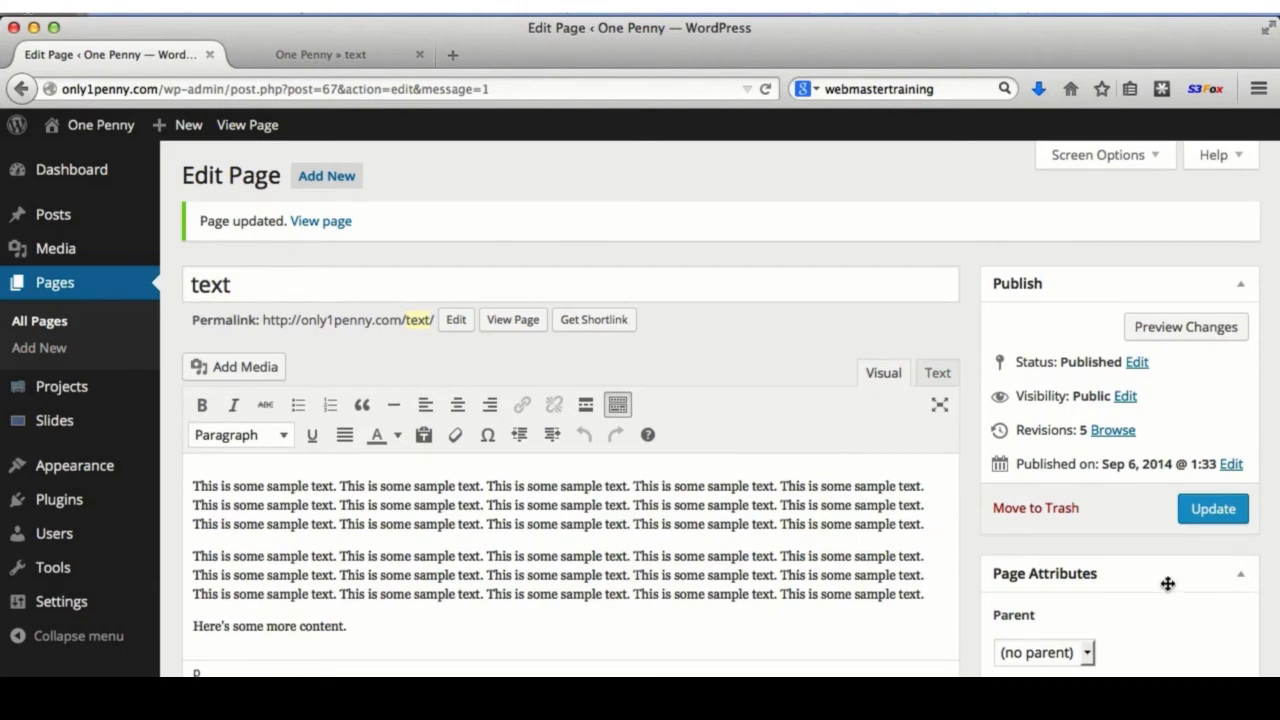
left_click(1237, 507)
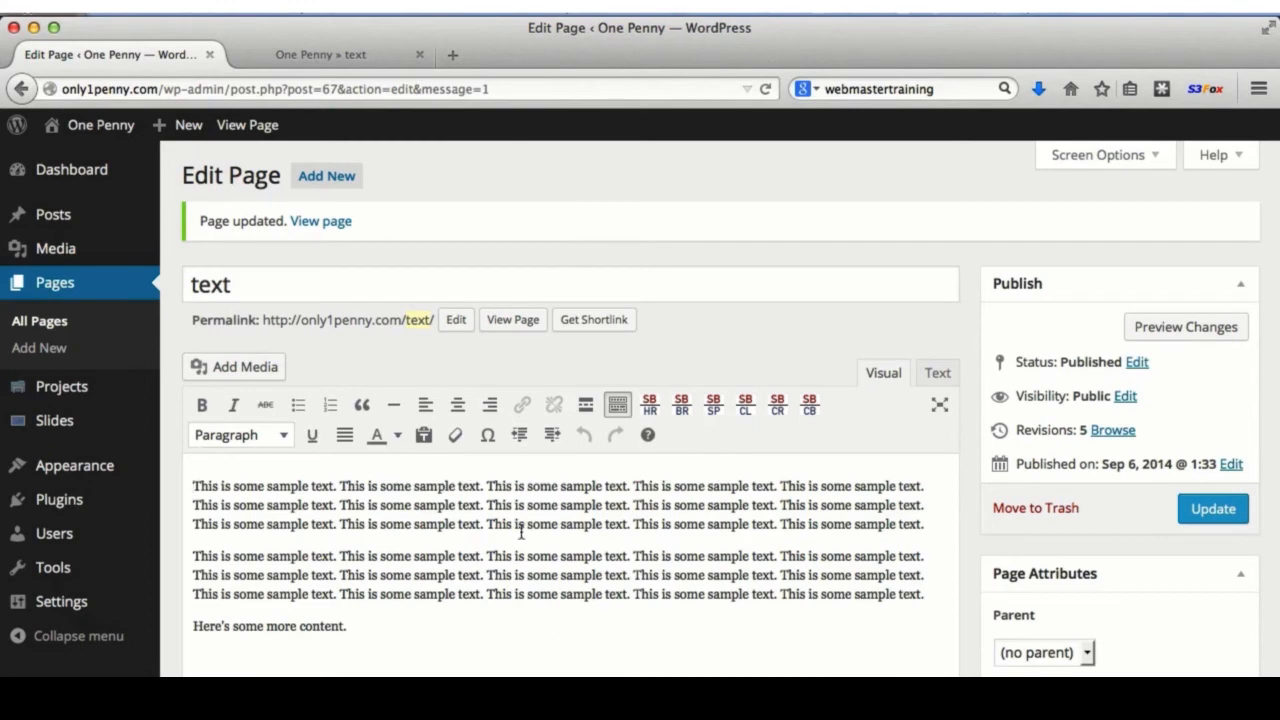
- Insert a [space size=30] shortcode before the first paragraph, update, and check the live page
left_click(712, 406)
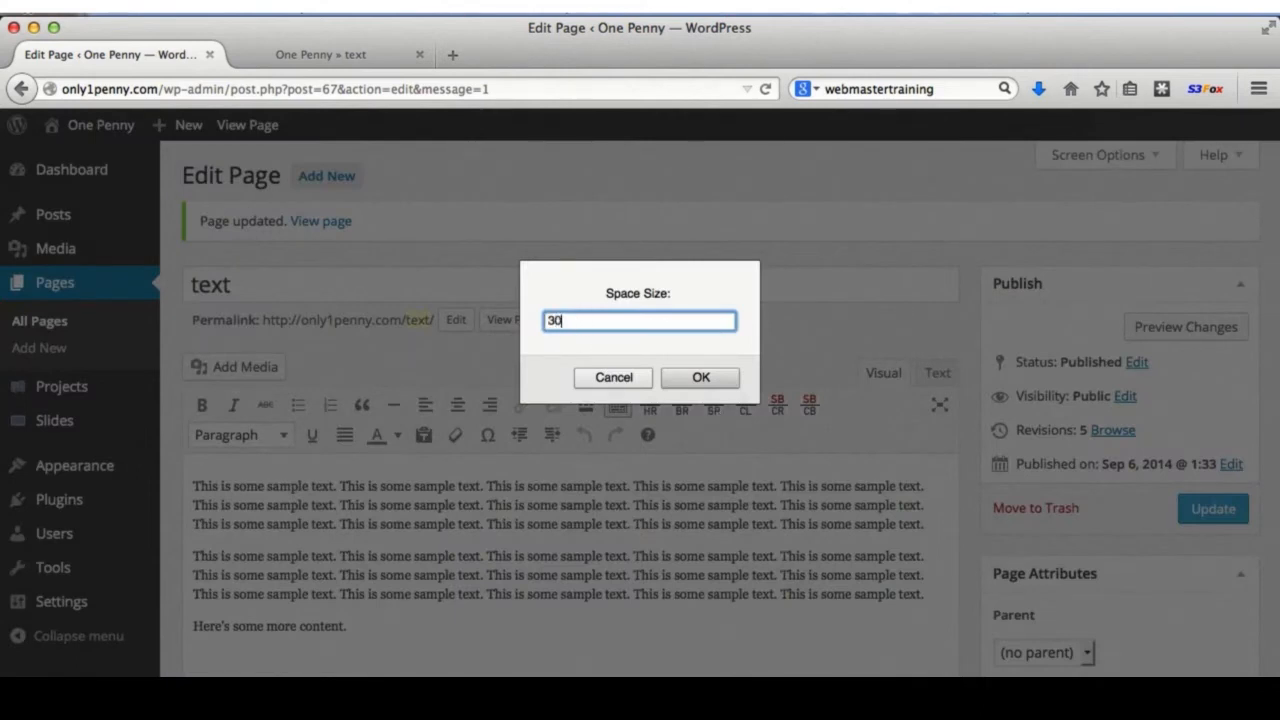
left_click(697, 377)
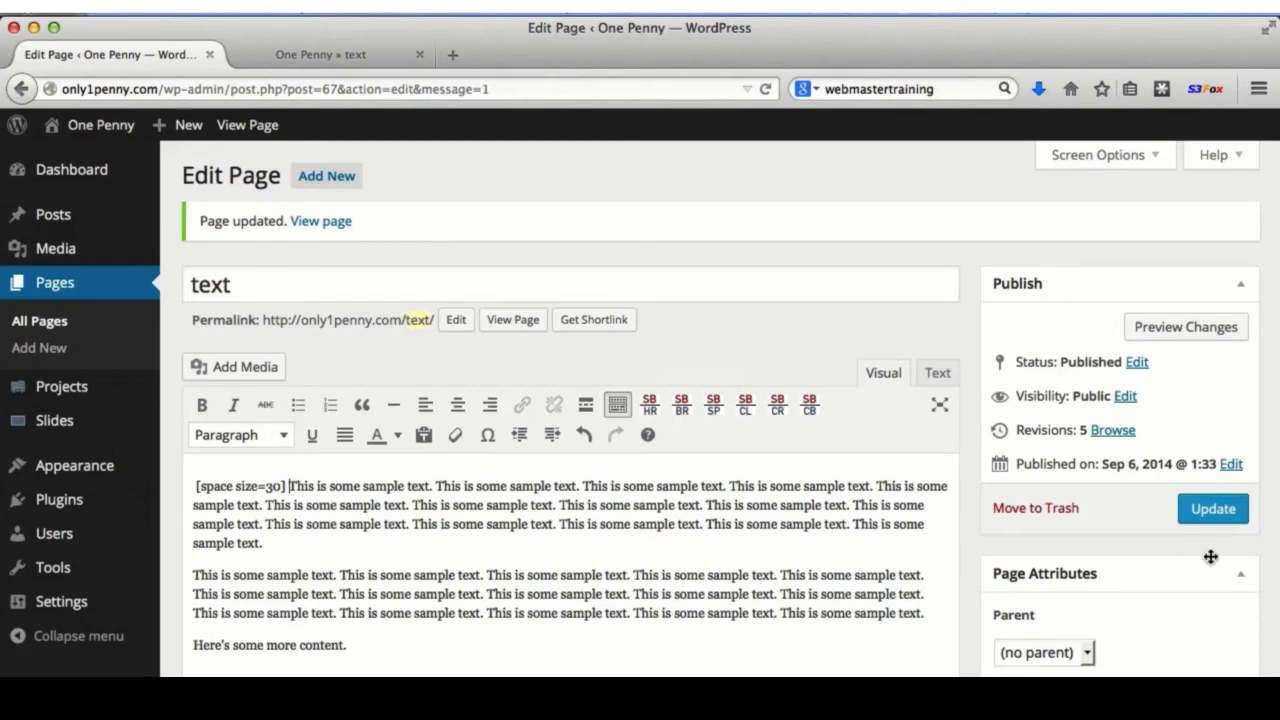
left_click(1212, 509)
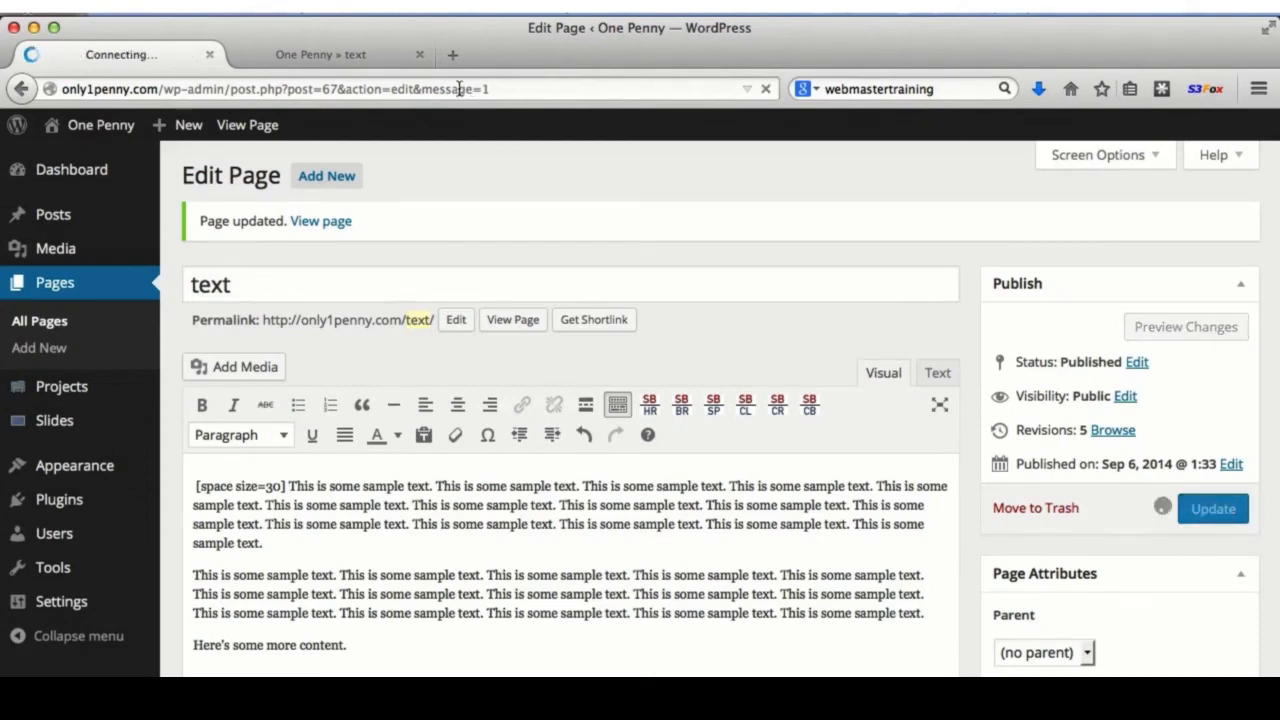
left_click(330, 56)
left_click(765, 89)
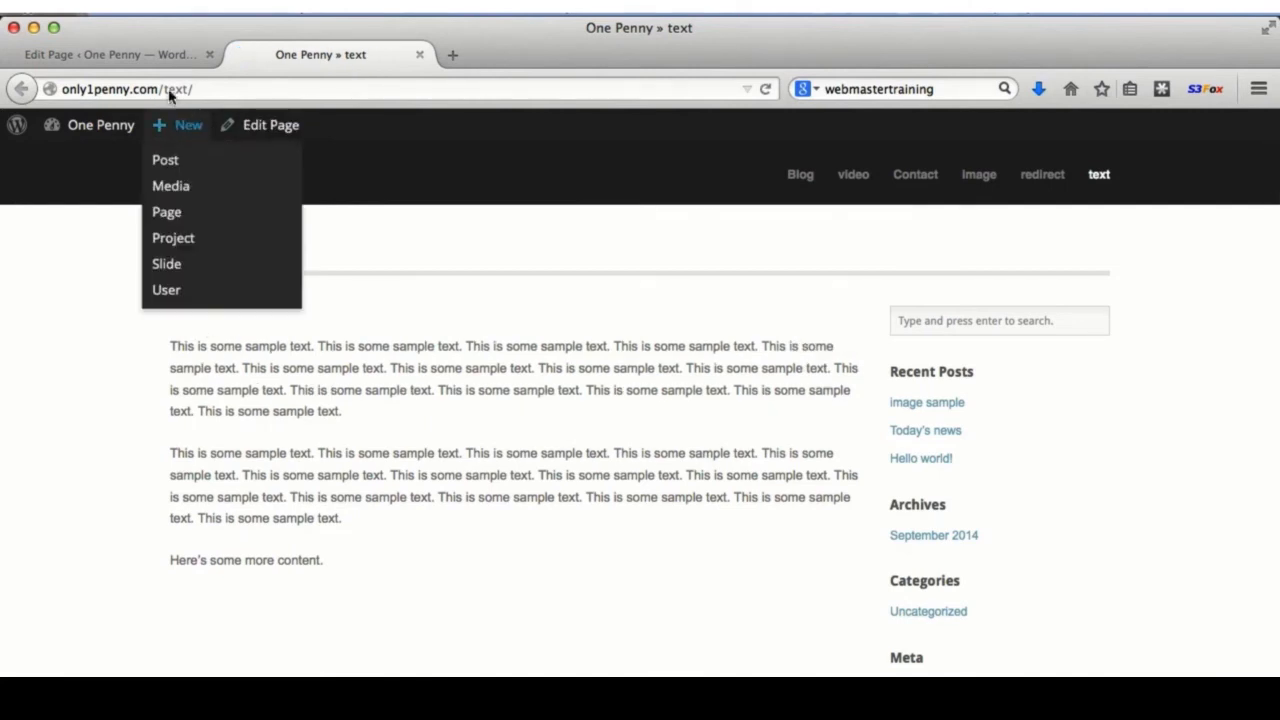
left_click(130, 54)
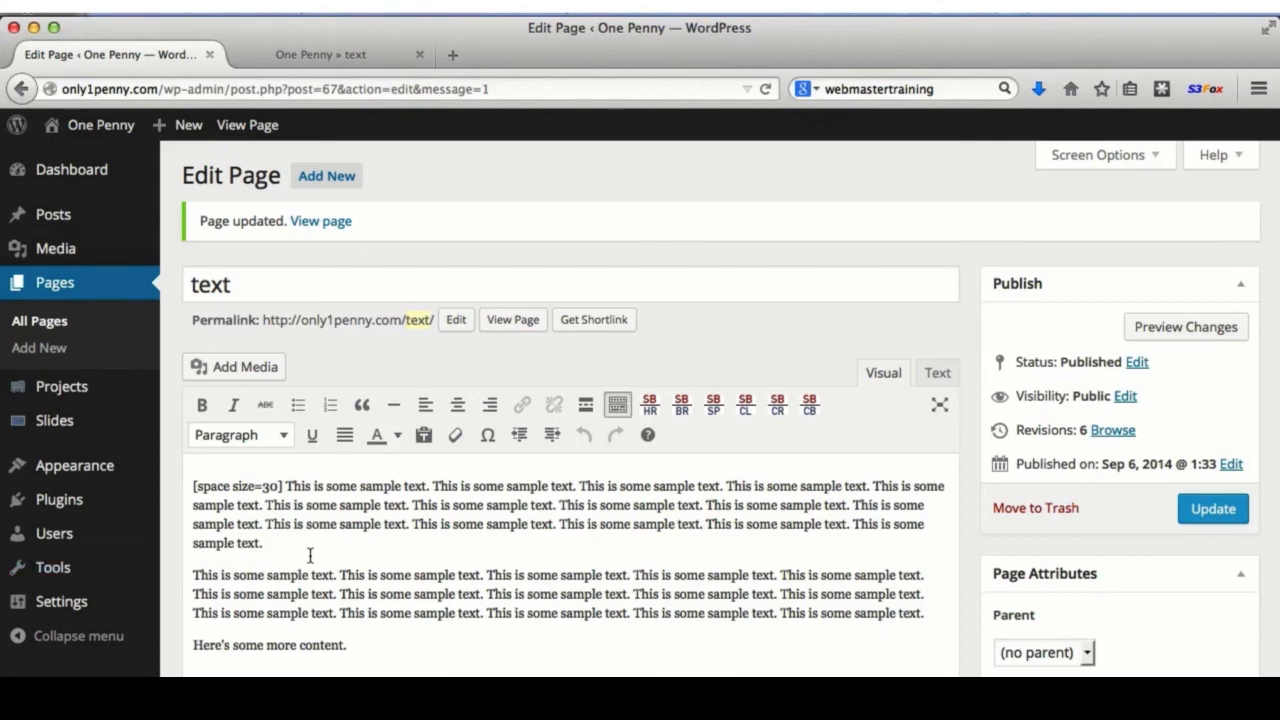
- Insert a [br] shortcode after the second paragraph's first two sentences, update, and check it live
left_click(681, 405)
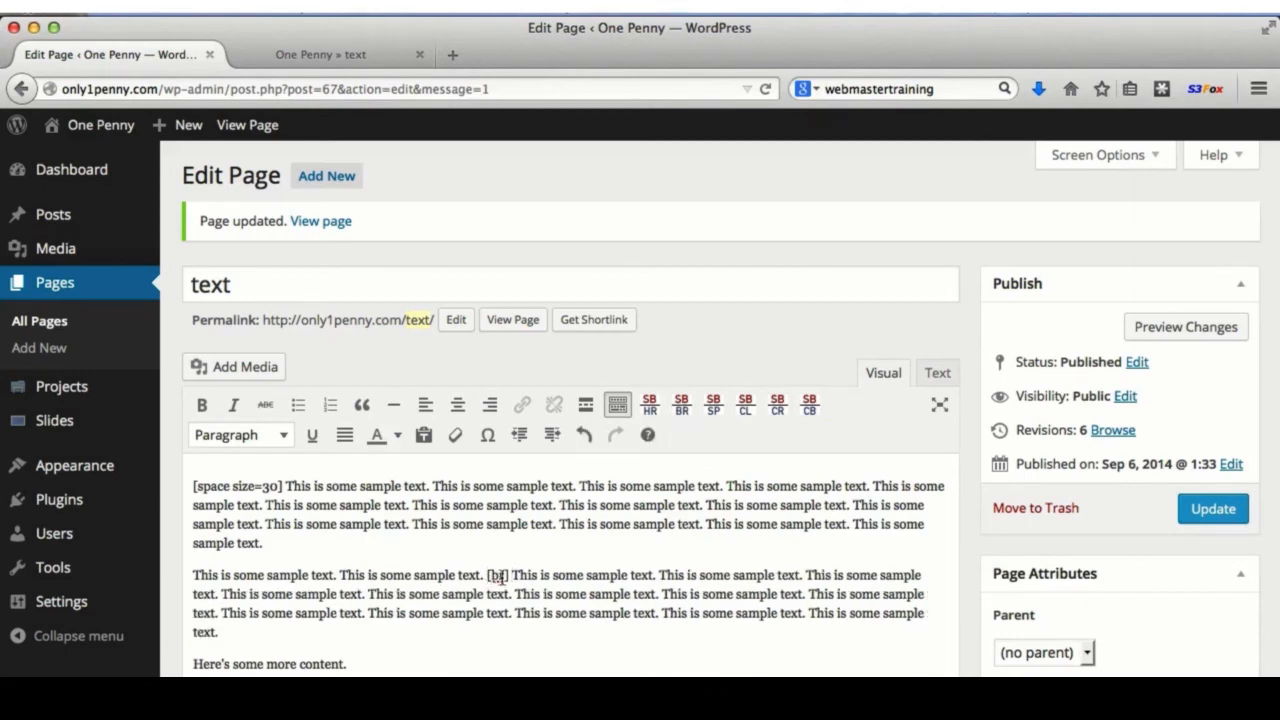
left_click(1205, 509)
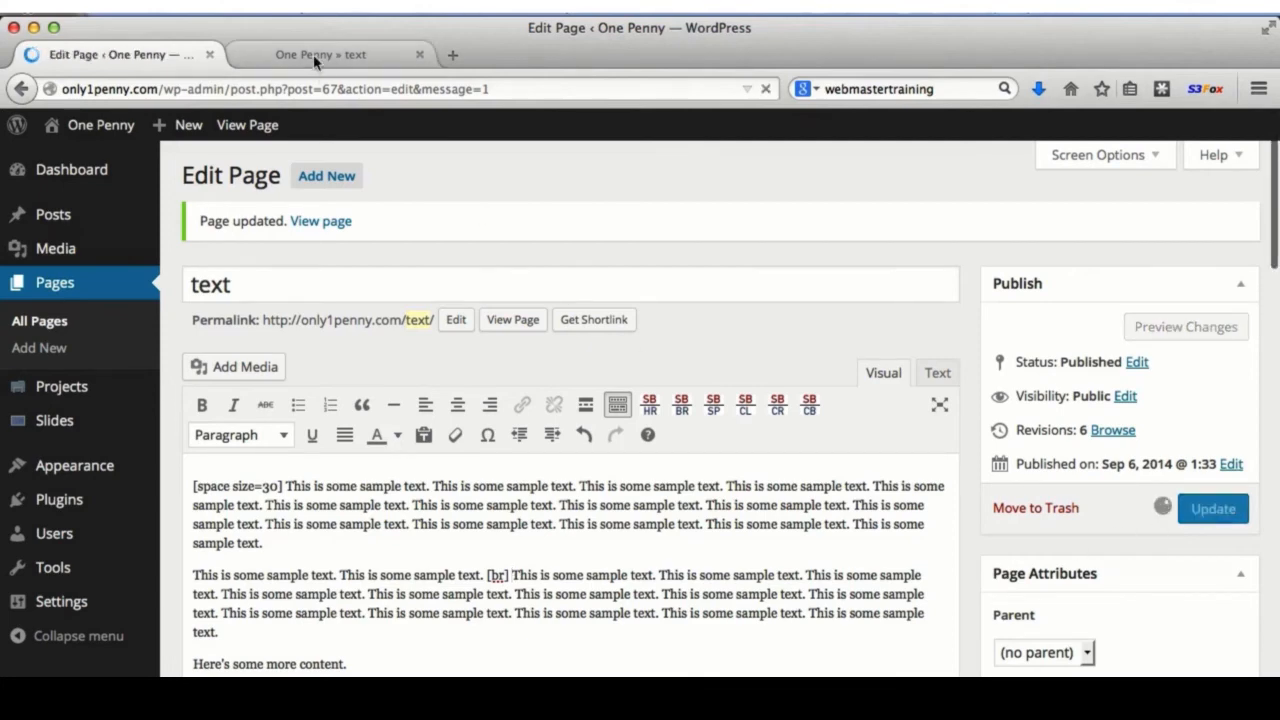
left_click(312, 54)
left_click(766, 89)
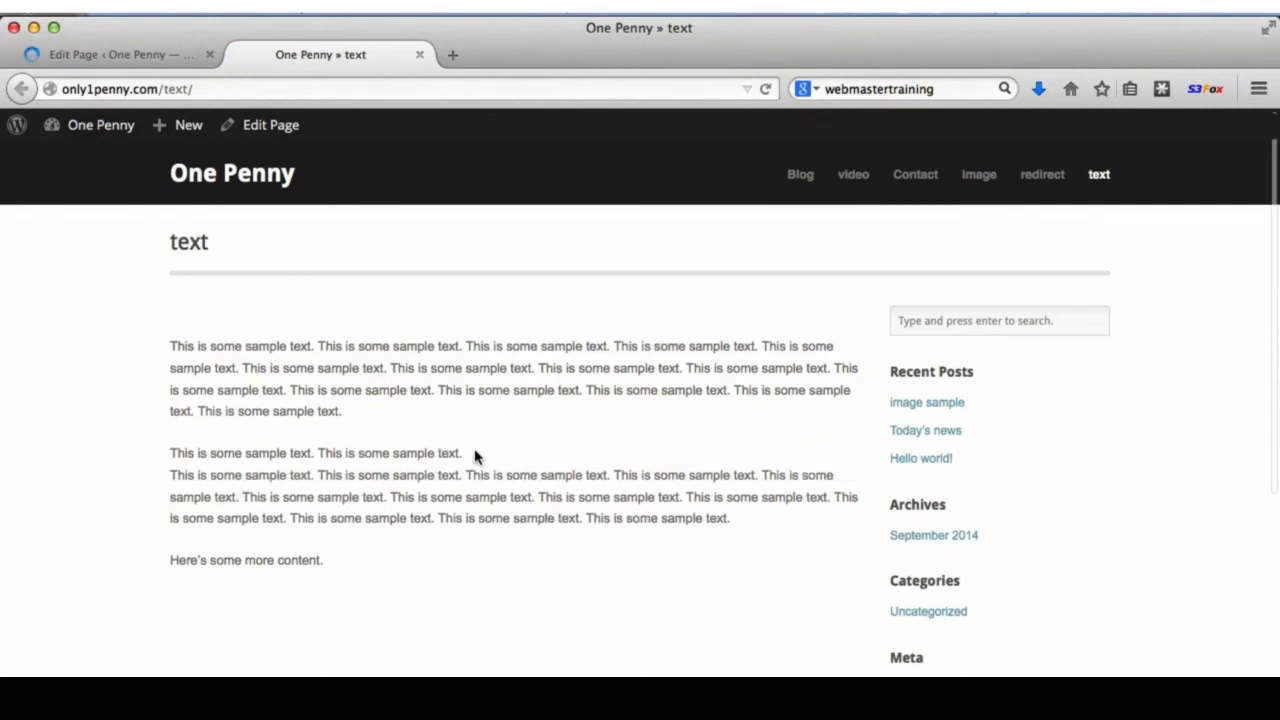
left_click(148, 59)
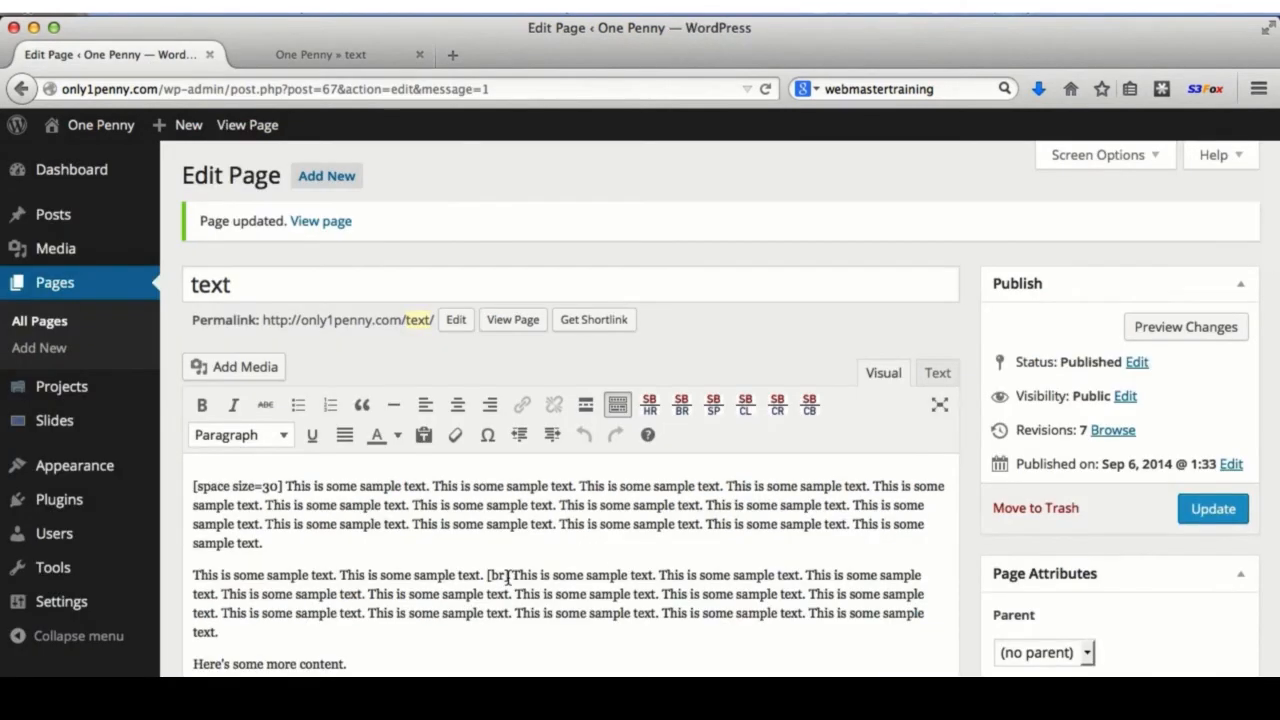
- Replace the [br] with a [space size=10] shortcode, update, and reload the live page
left_click_drag(509, 575, 487, 575)
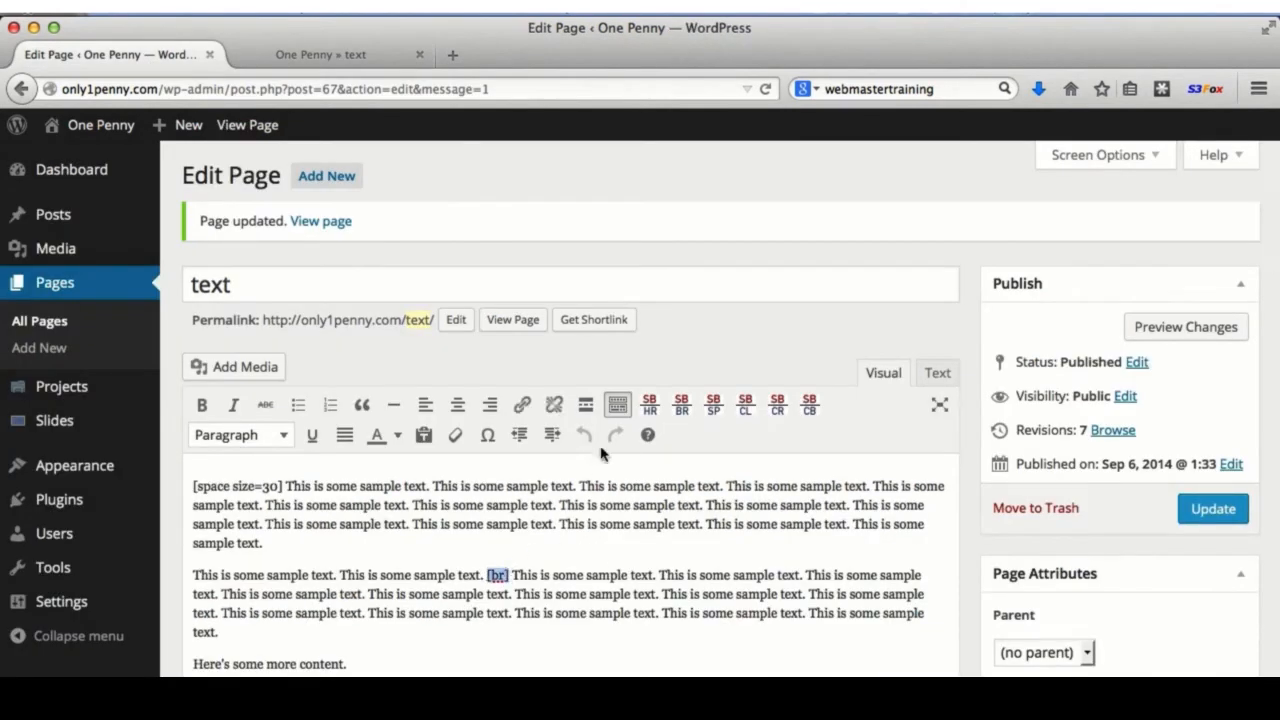
left_click(713, 405)
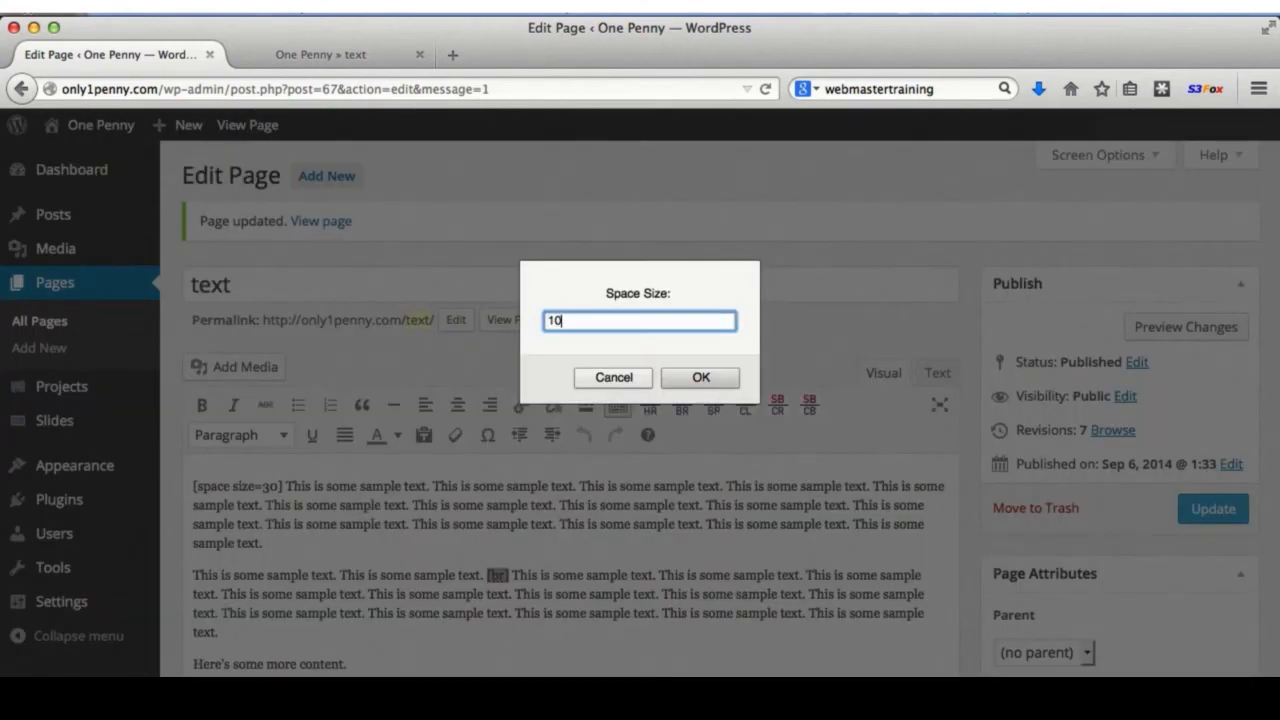
left_click(700, 377)
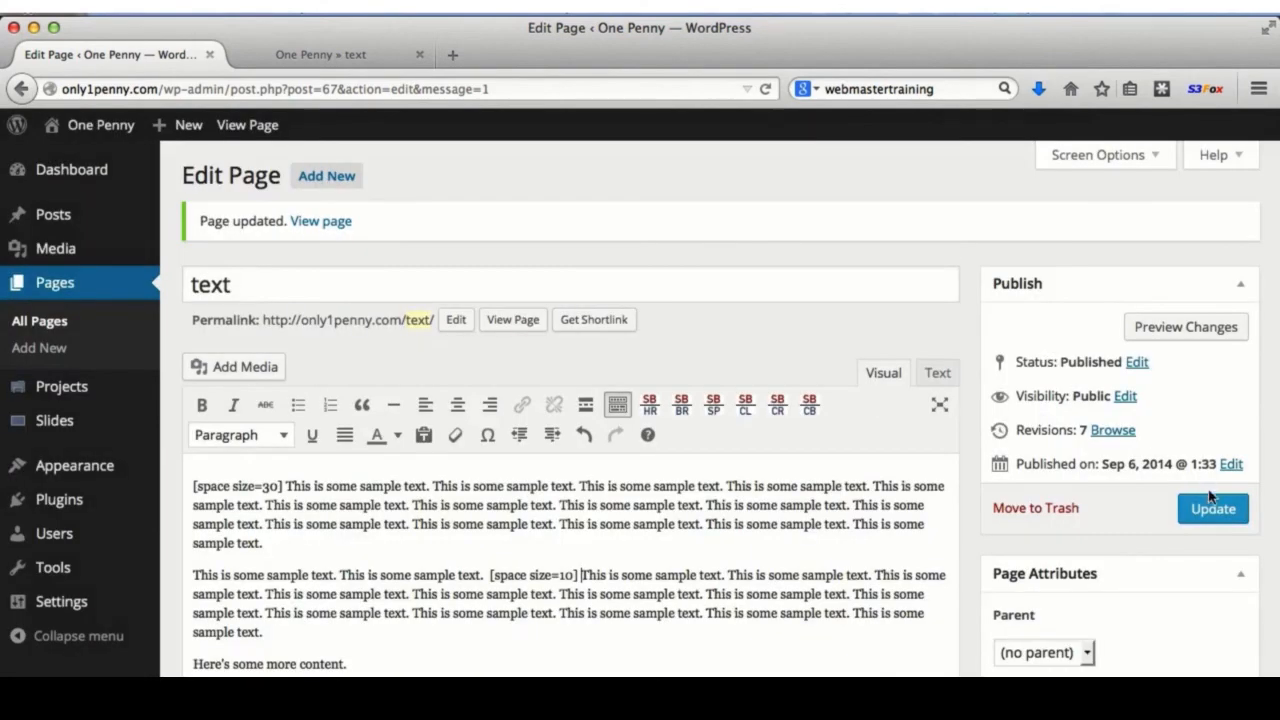
left_click(1205, 509)
left_click(355, 56)
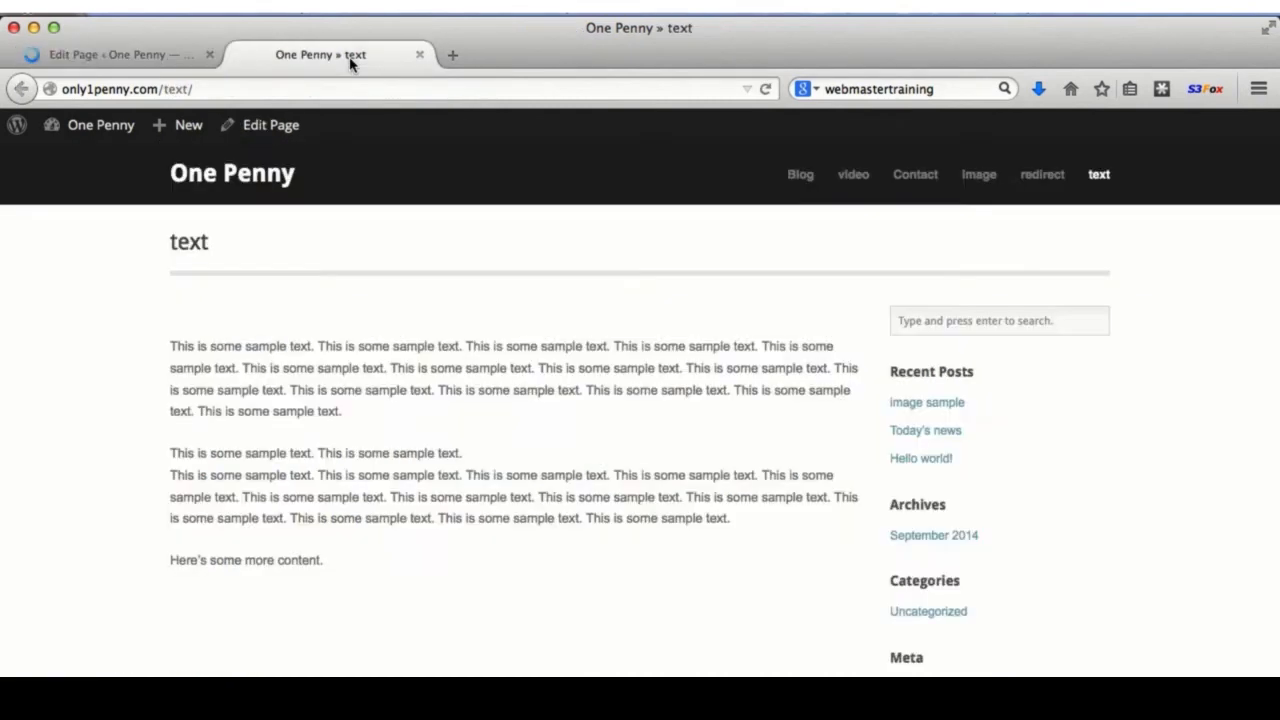
left_click(765, 89)
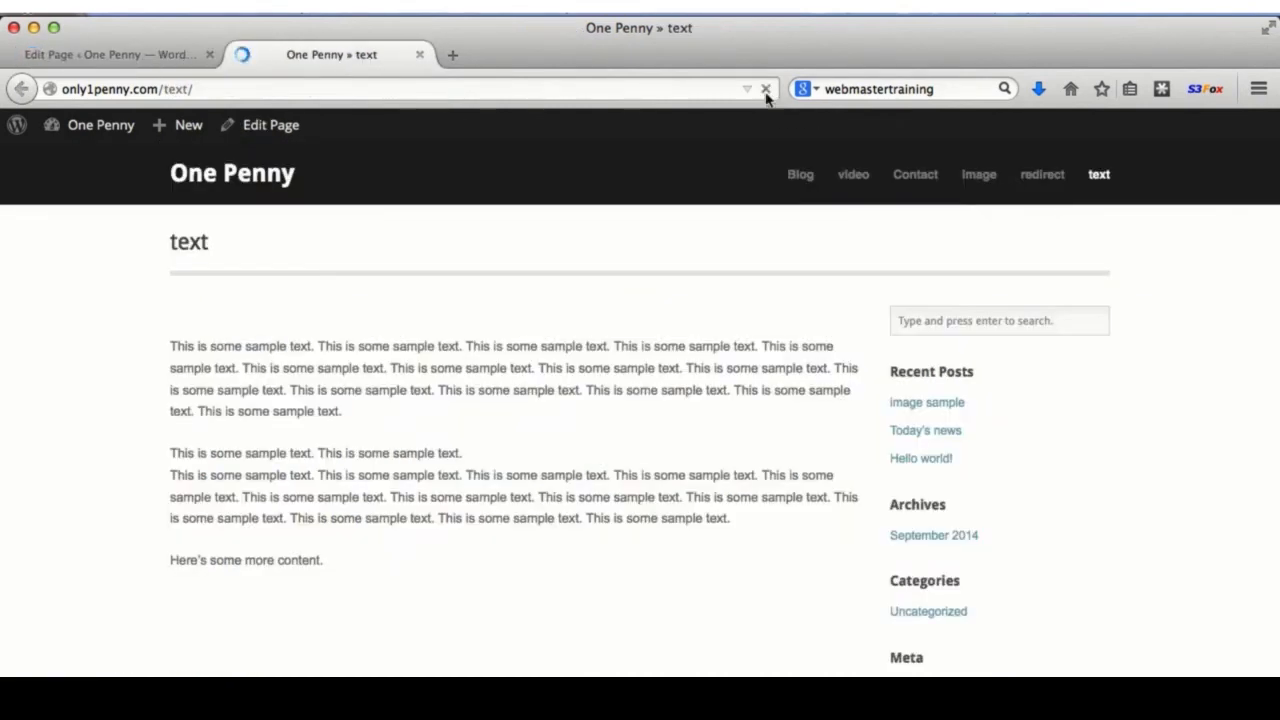
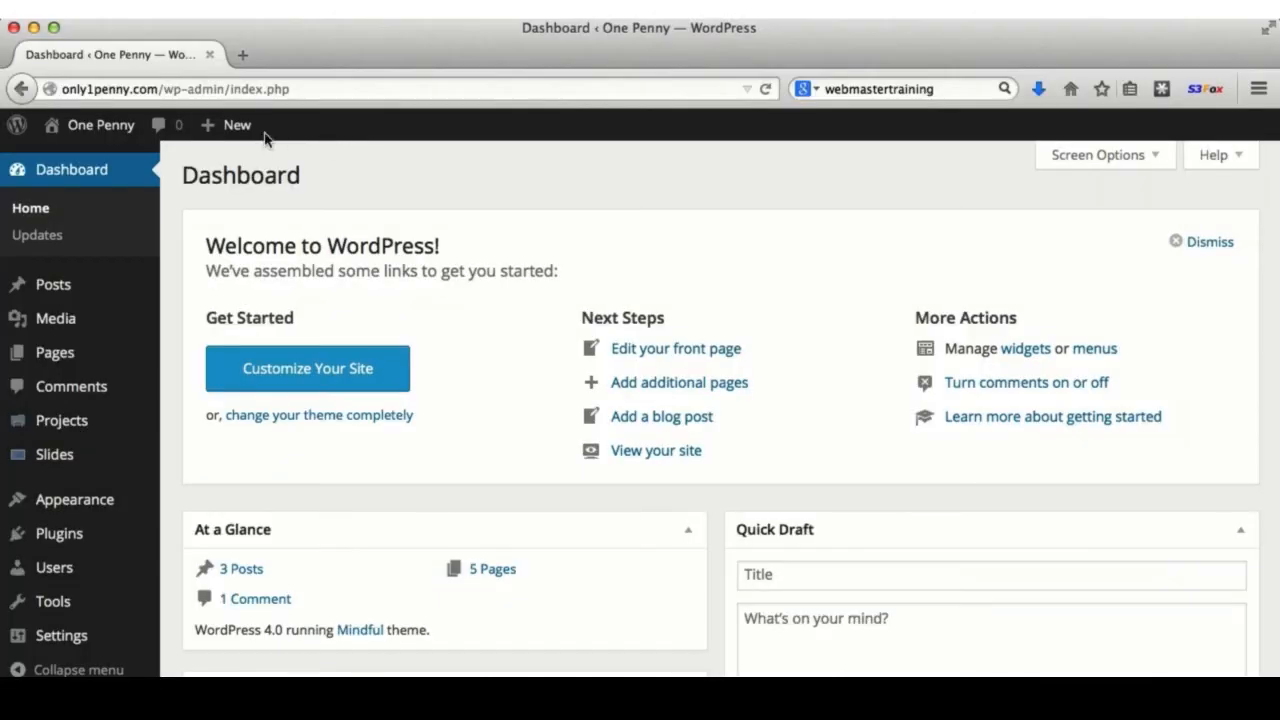
- Upload download.zip from the Desktop on the Upload New Media page via + New > Media
mouse_move(228, 128)
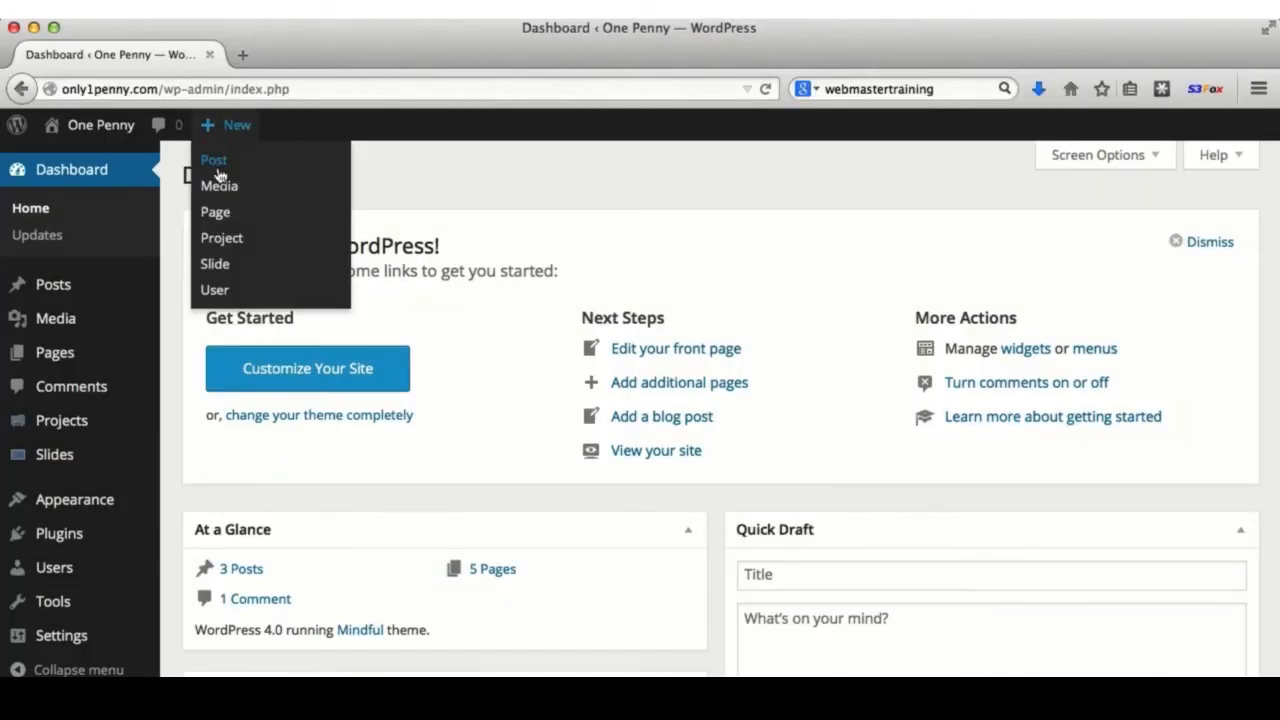
left_click(220, 187)
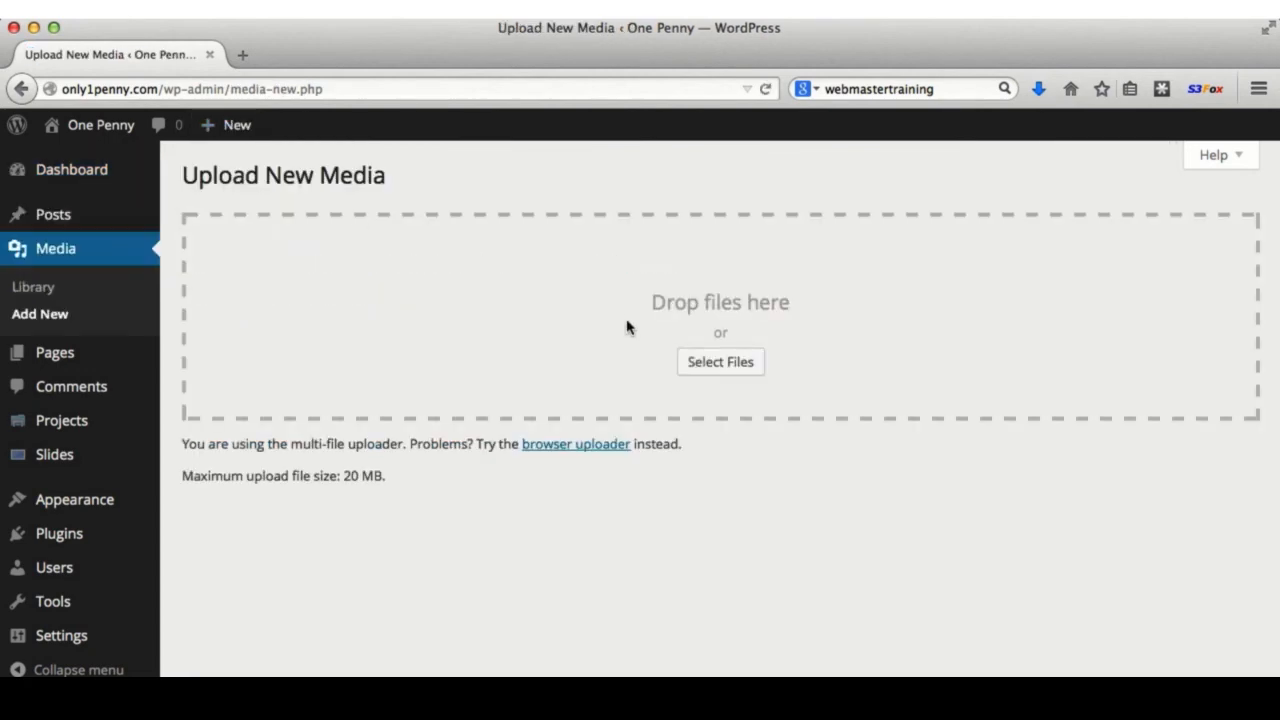
left_click(722, 361)
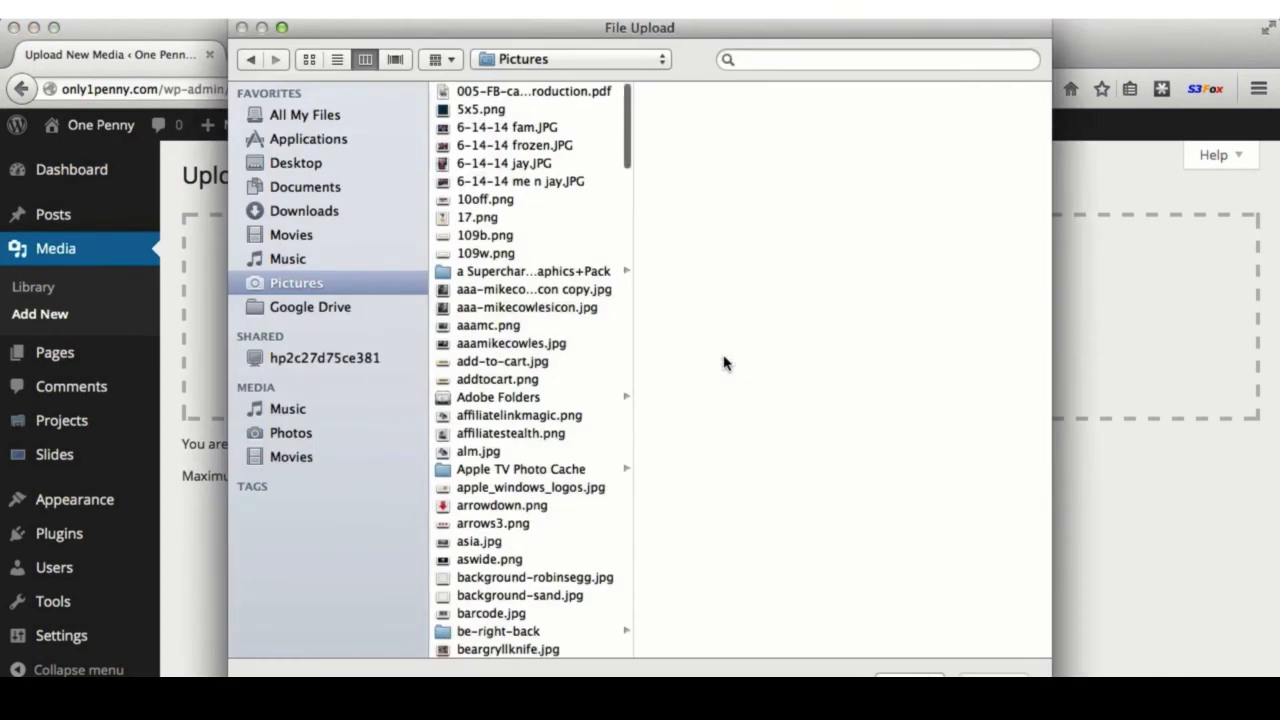
left_click(318, 164)
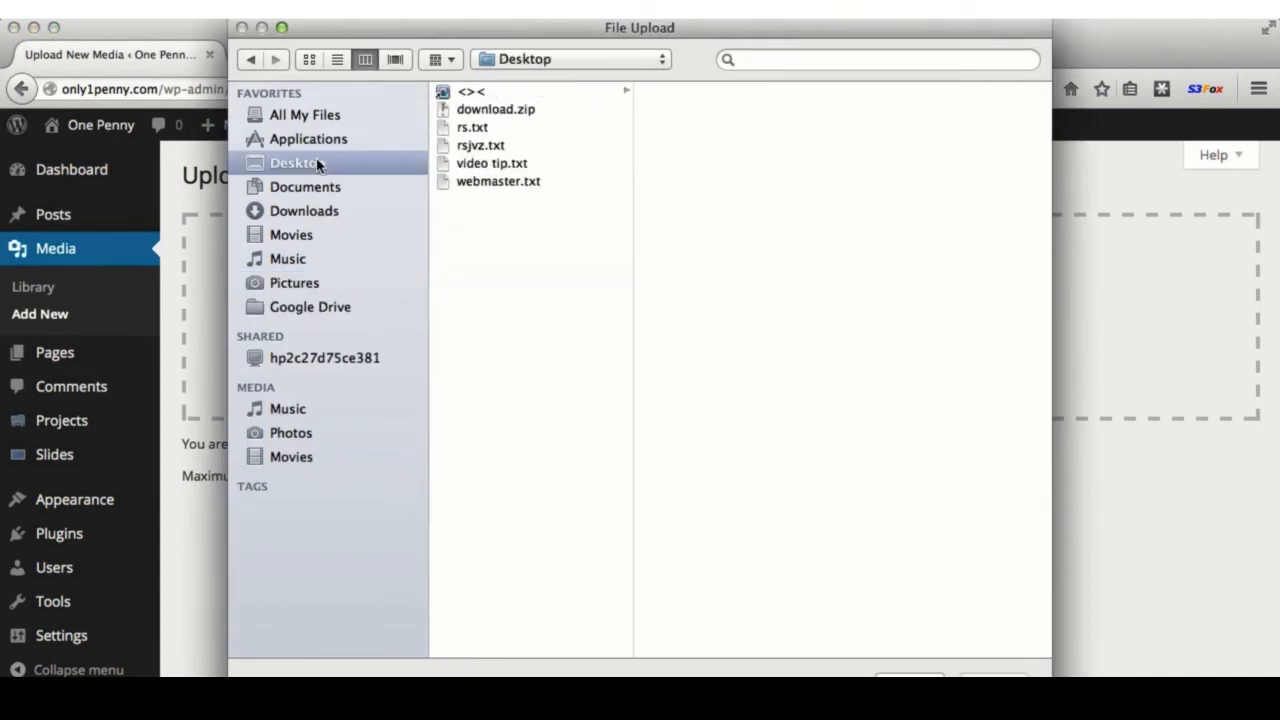
left_click(476, 112)
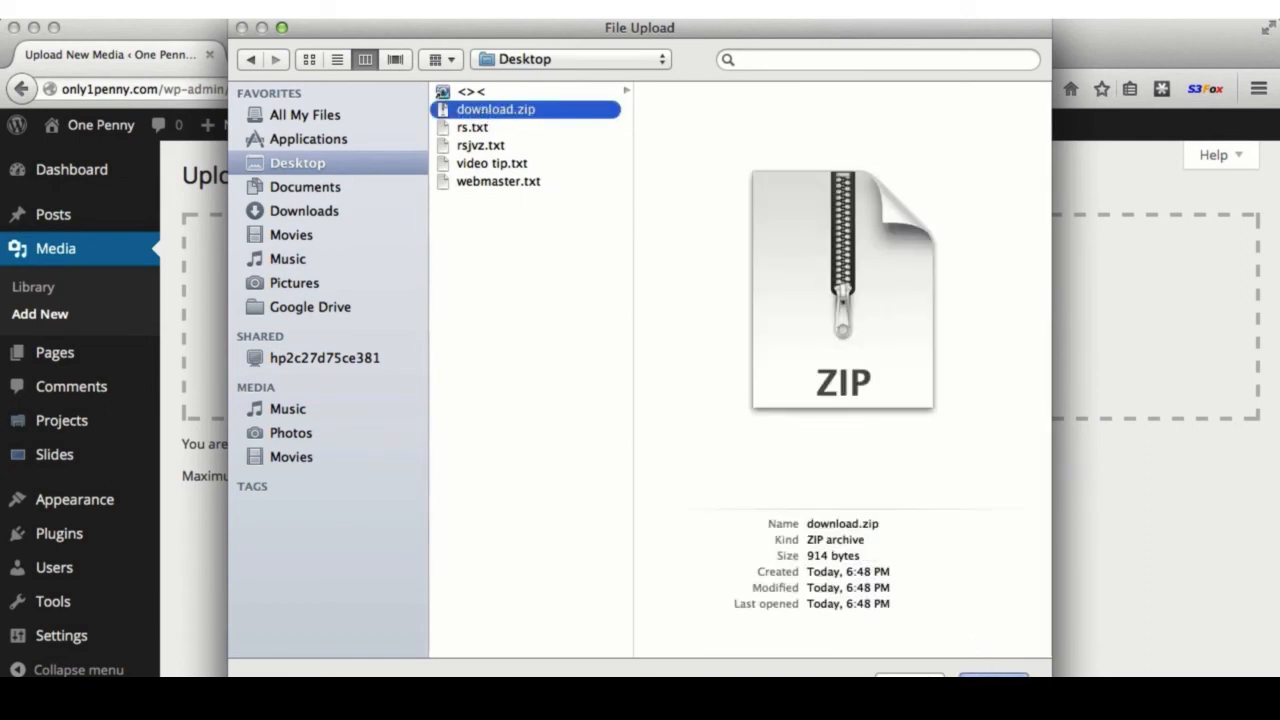
left_click(993, 681)
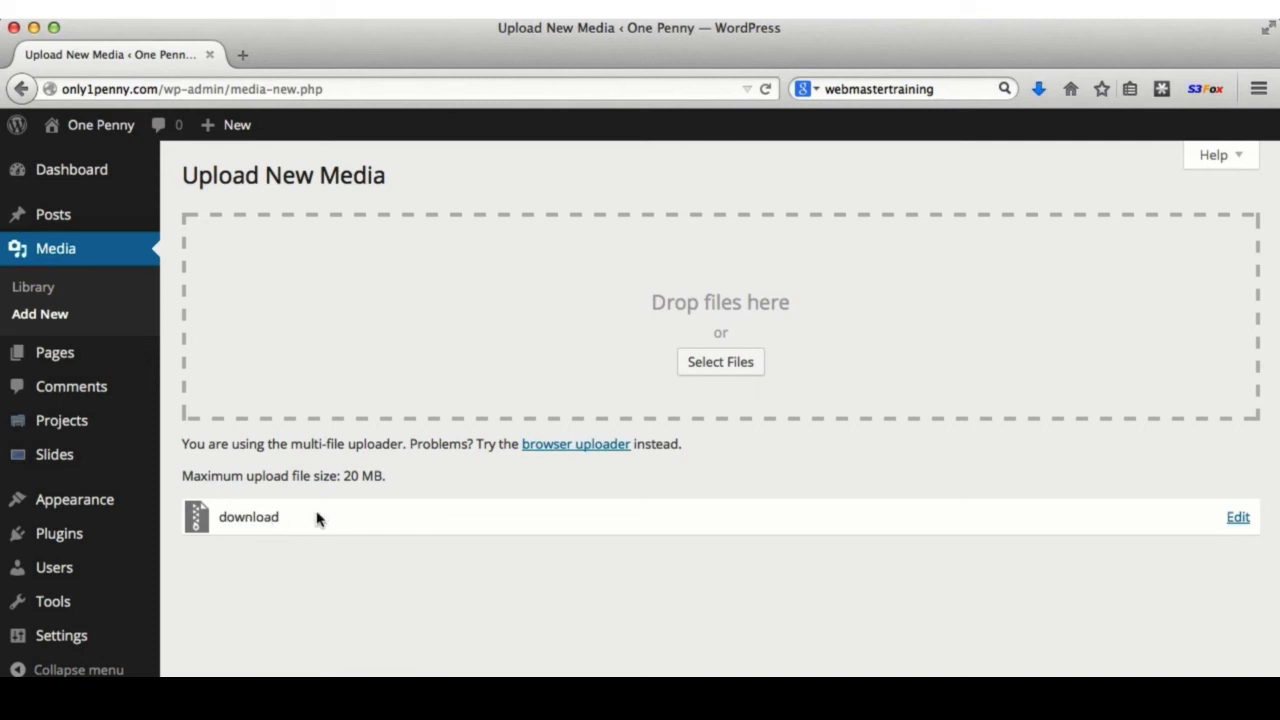
- Open the uploaded download file's edit page and select its entire File URL
left_click(1238, 518)
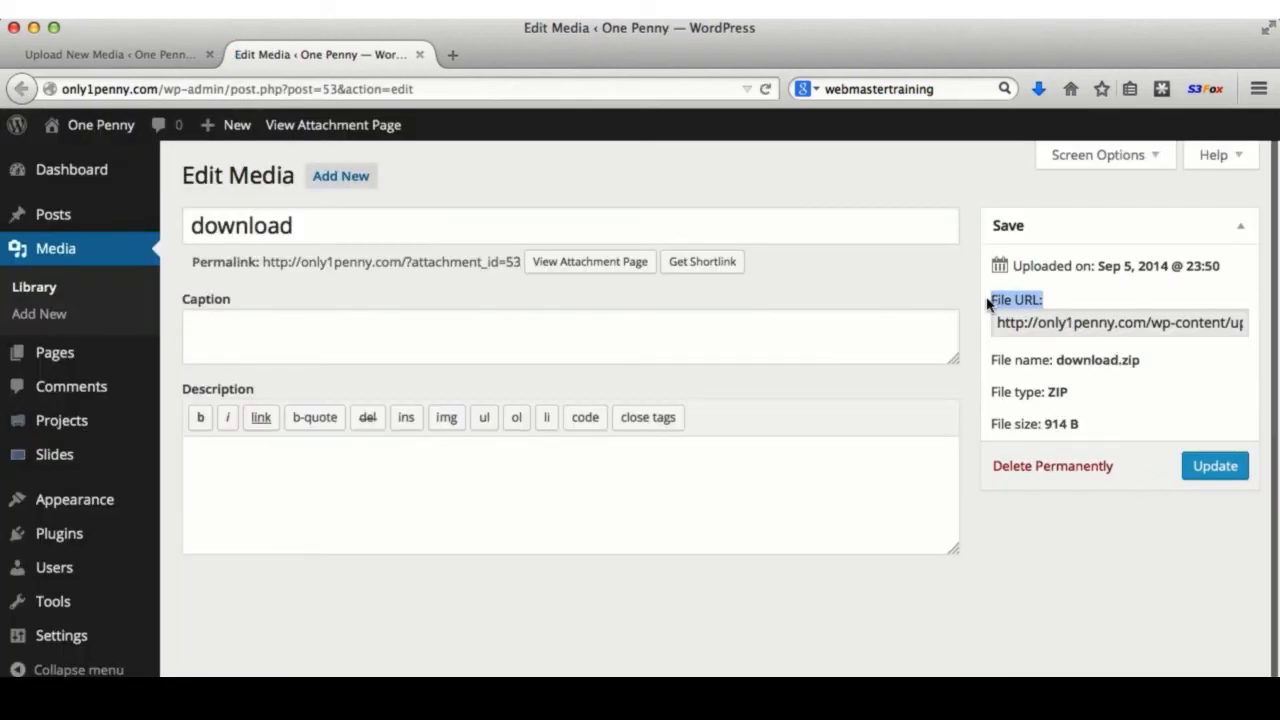
left_click(1017, 324)
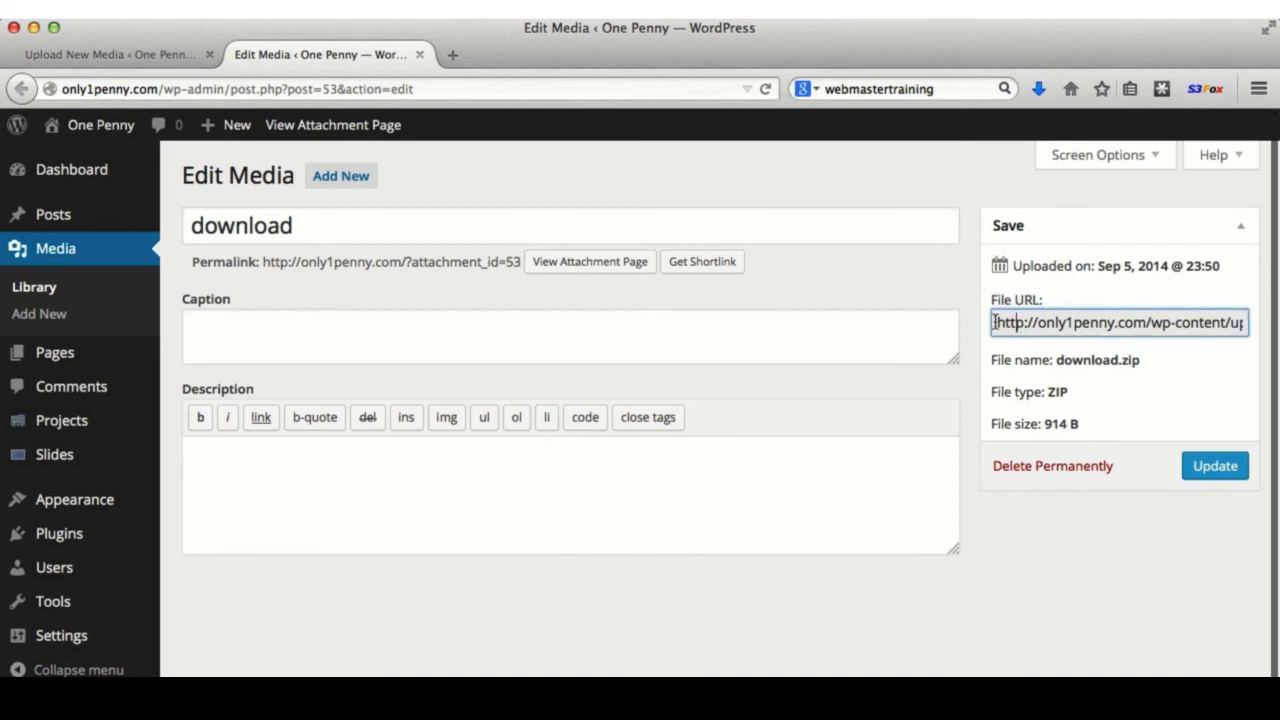
left_click_drag(995, 322, 1252, 334)
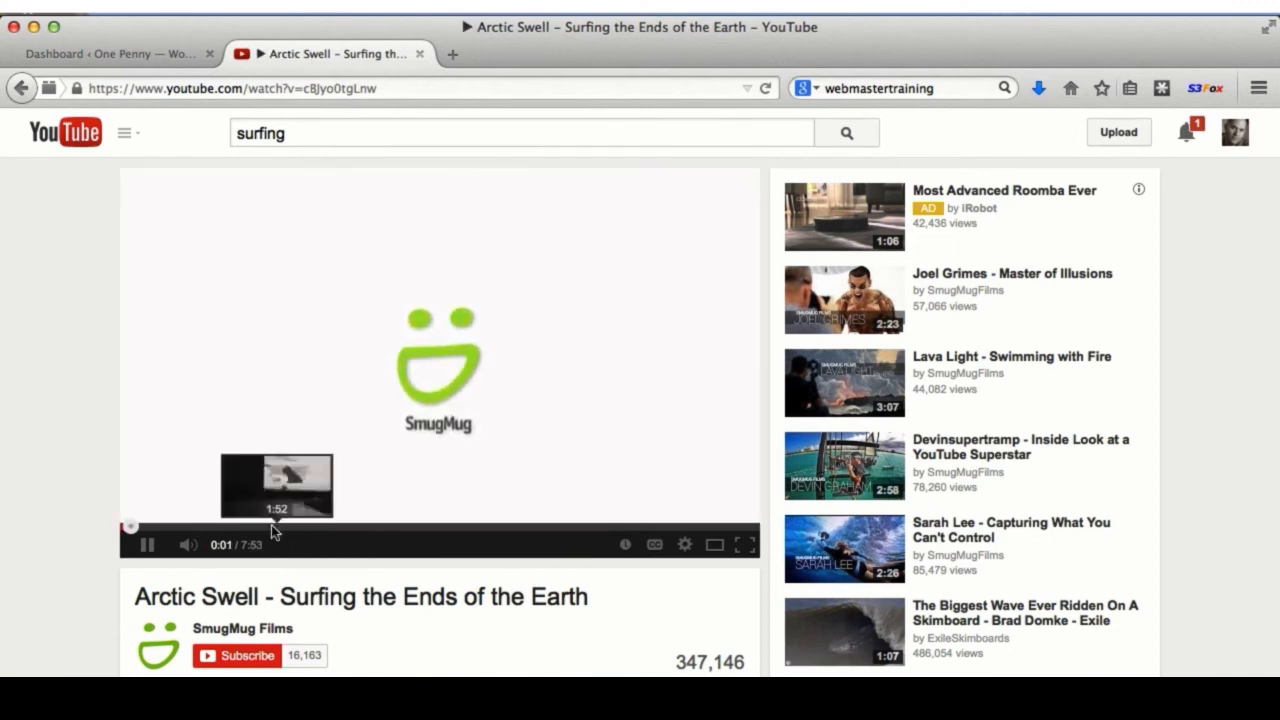
- Pause the Arctic Swell video and bring up its Share > Embed code
left_click(148, 545)
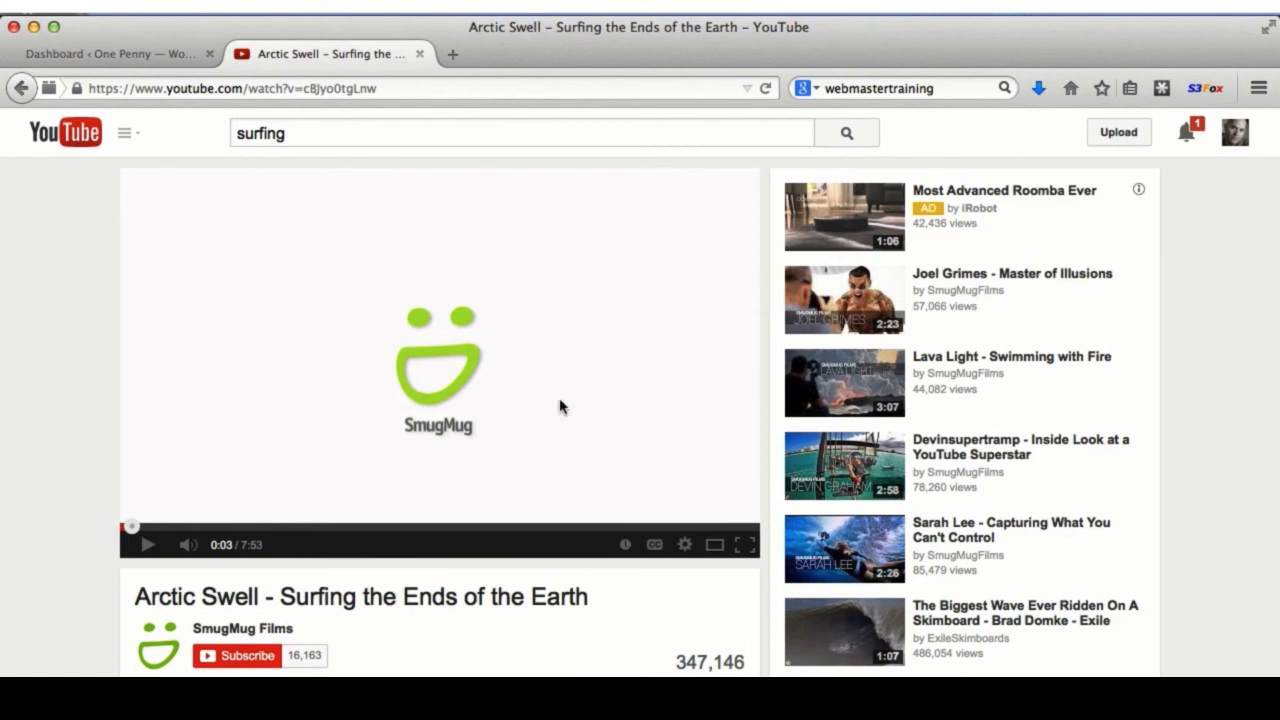
scroll(479, 584, "down", 4)
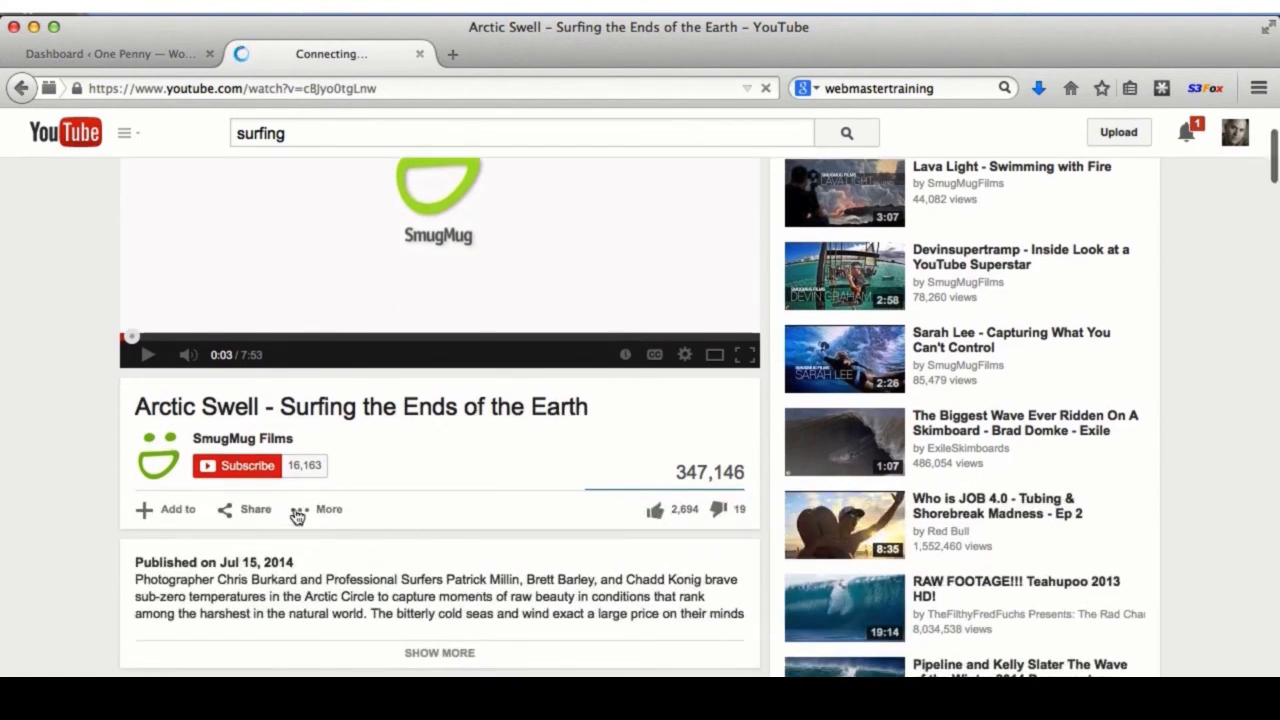
left_click(230, 512)
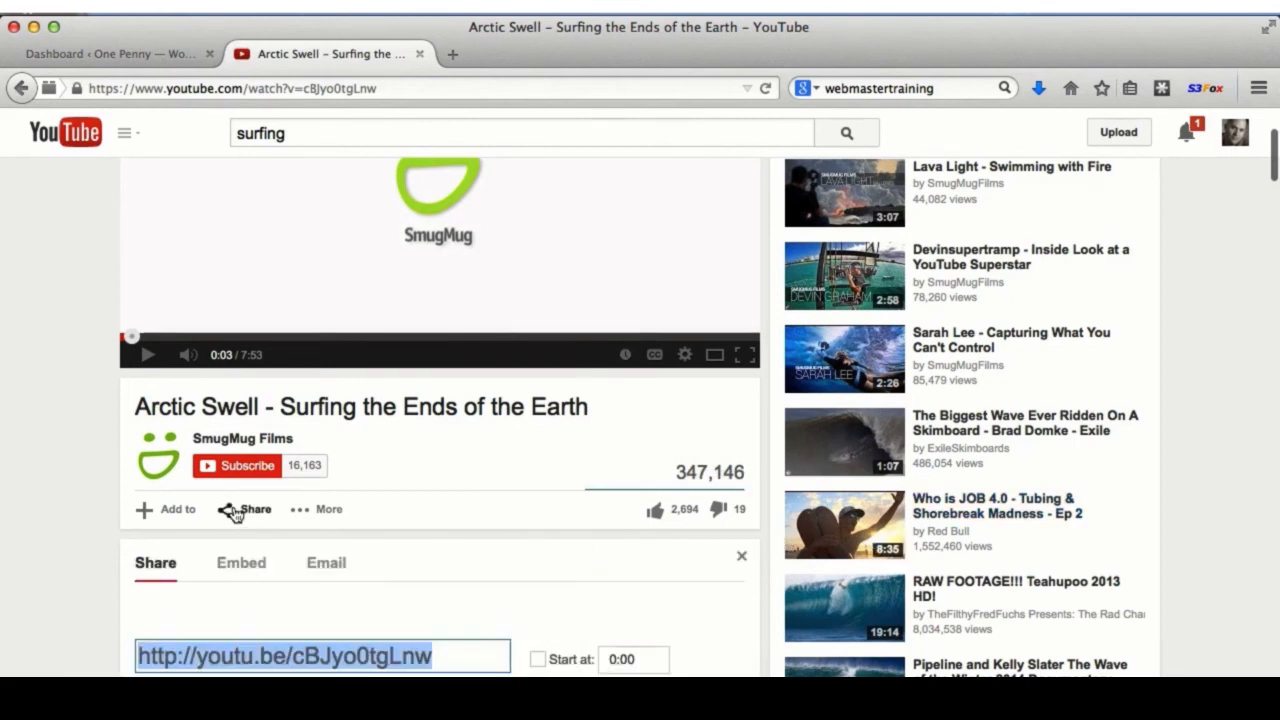
scroll(469, 517, "down", 4)
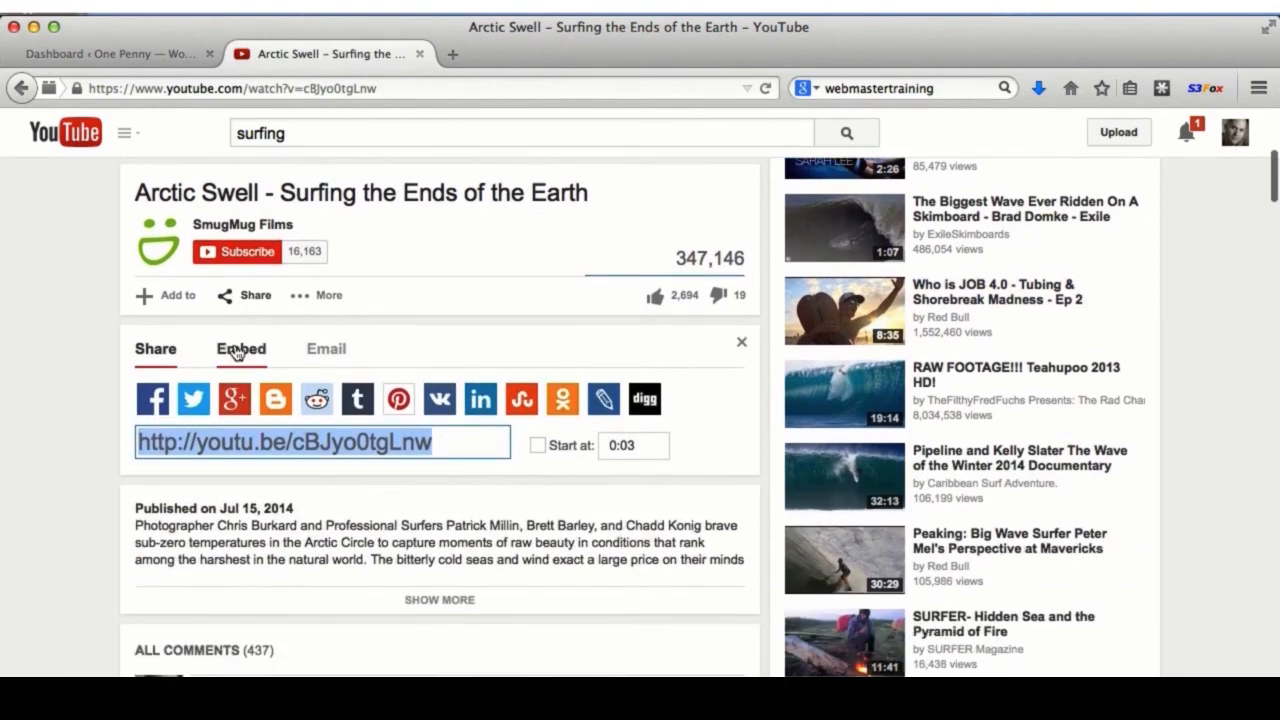
left_click(241, 349)
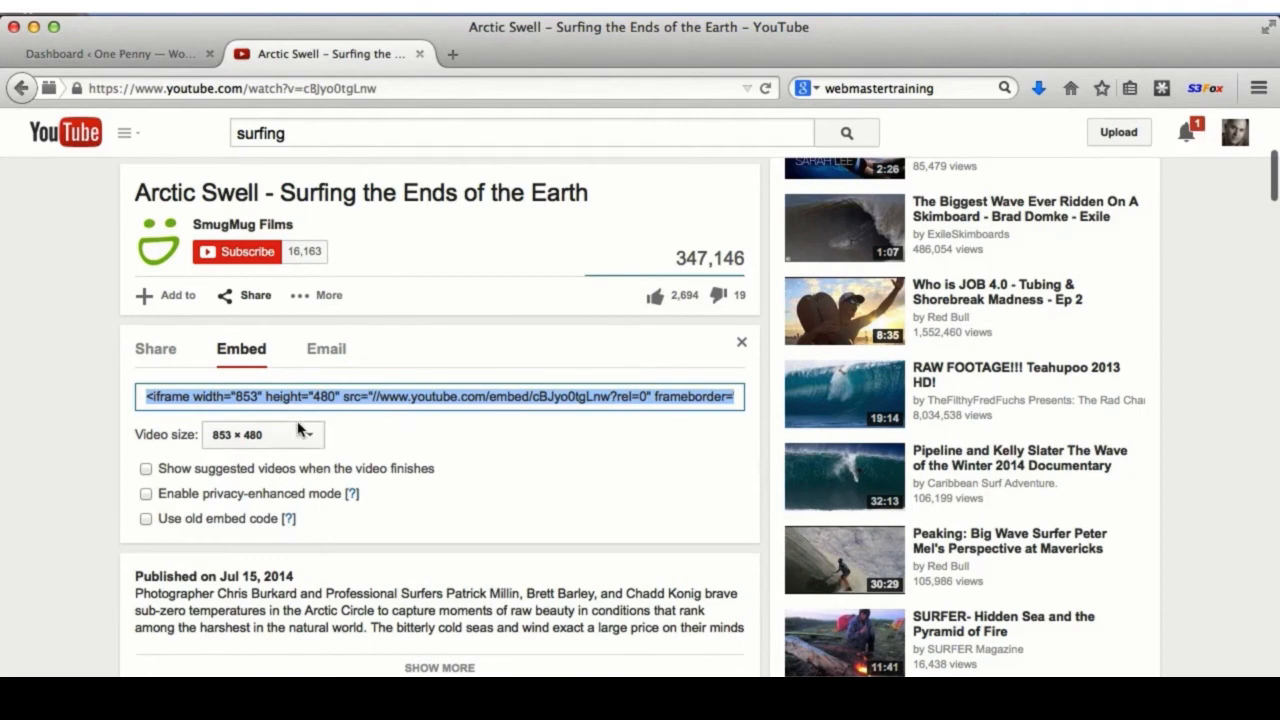
- Set the embed video size to 640 × 360 and copy the embed code
left_click(262, 436)
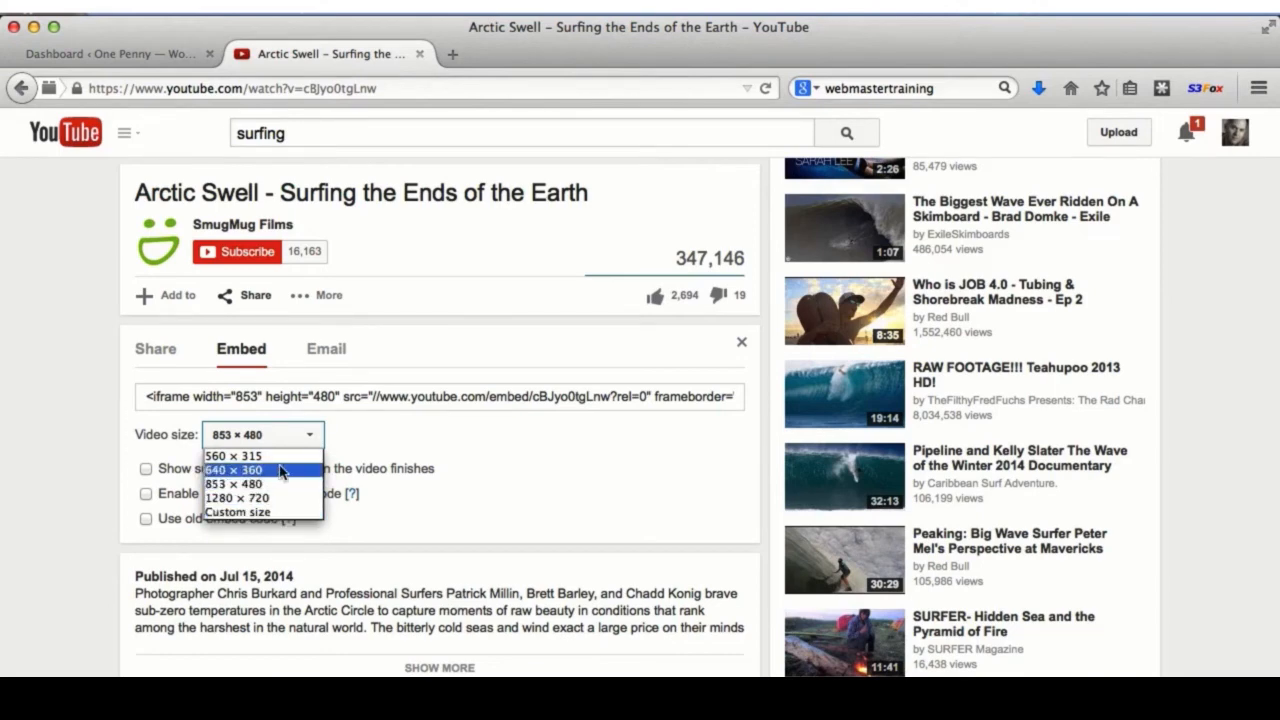
left_click(281, 471)
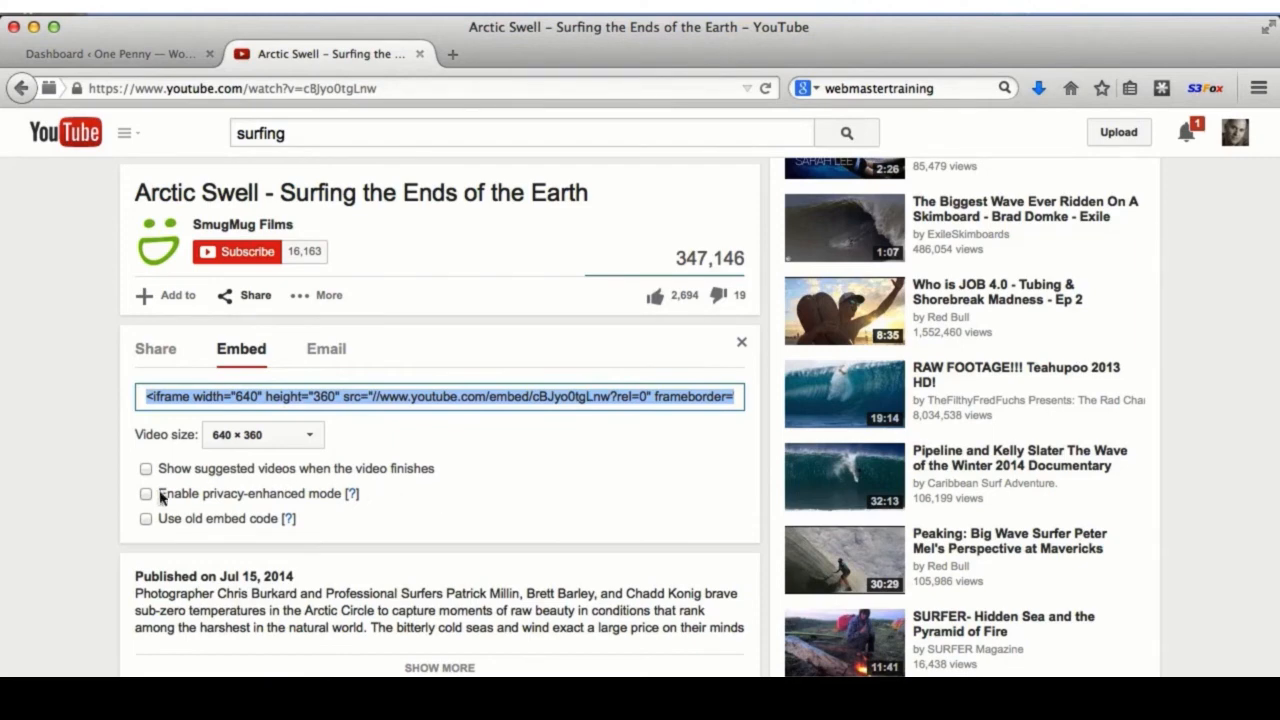
right_click(328, 396)
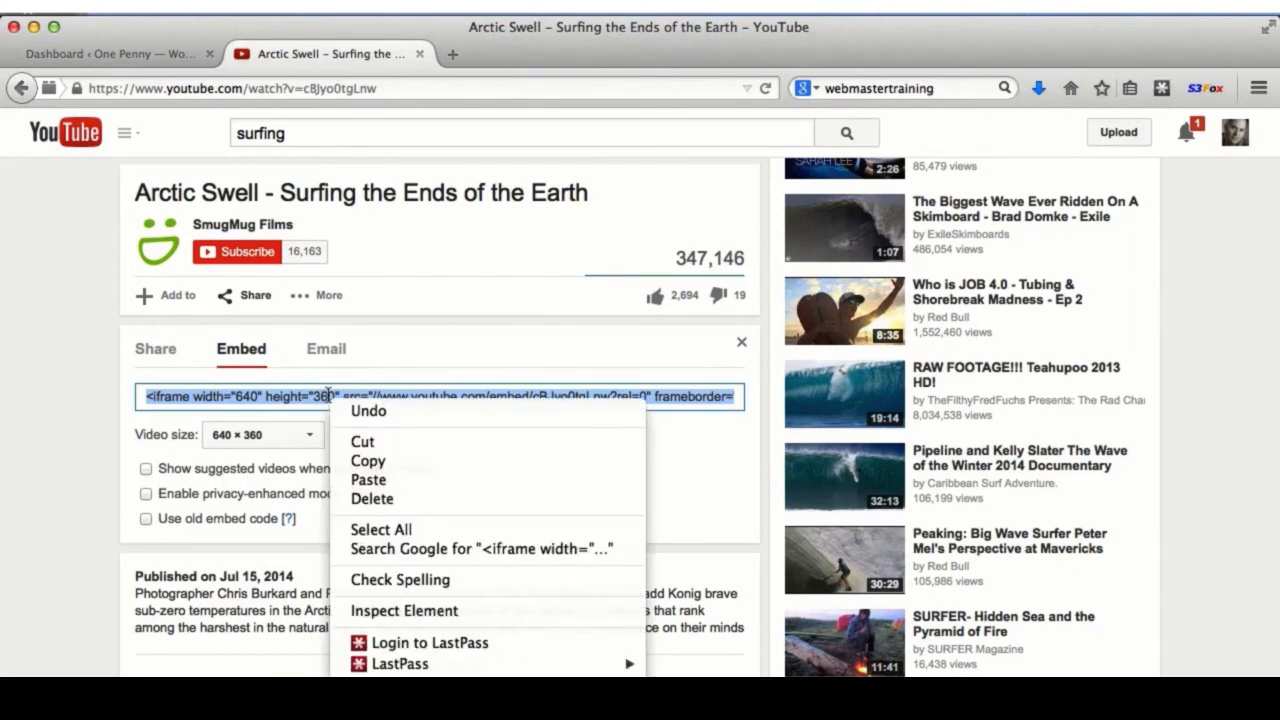
left_click(368, 461)
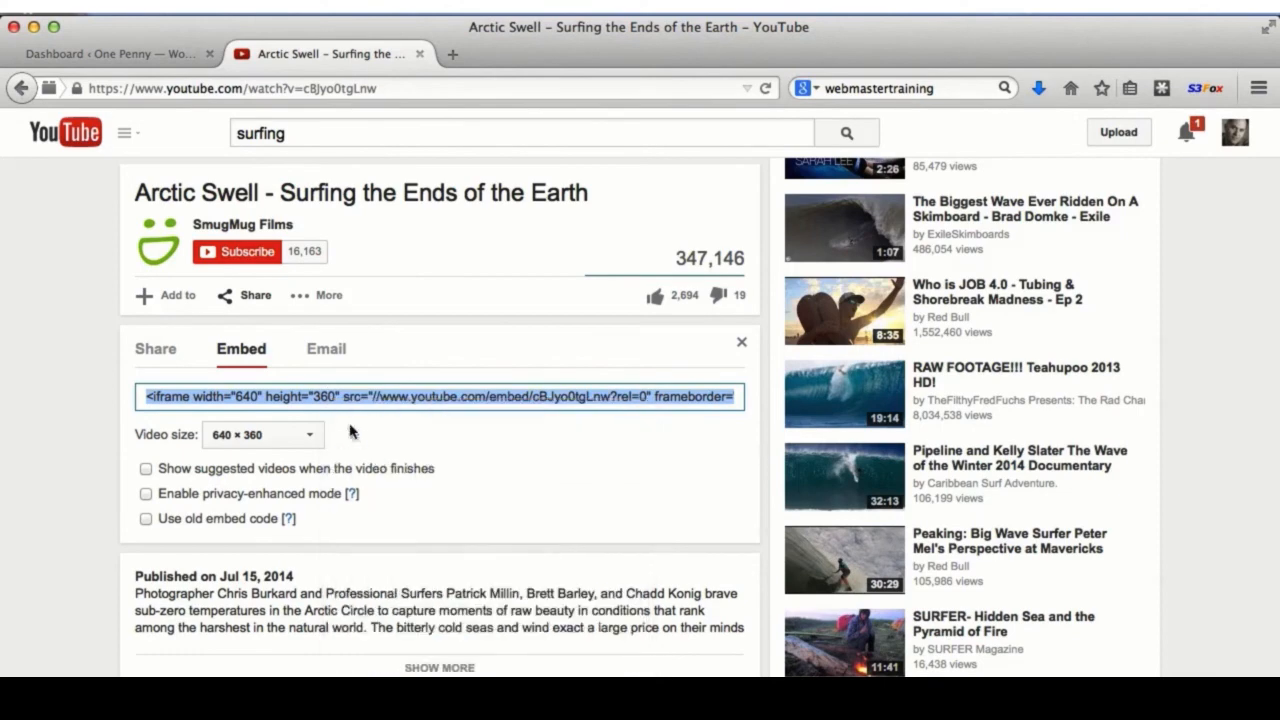
- Return to the One Penny dashboard and start a new page from + New > Page
left_click(117, 56)
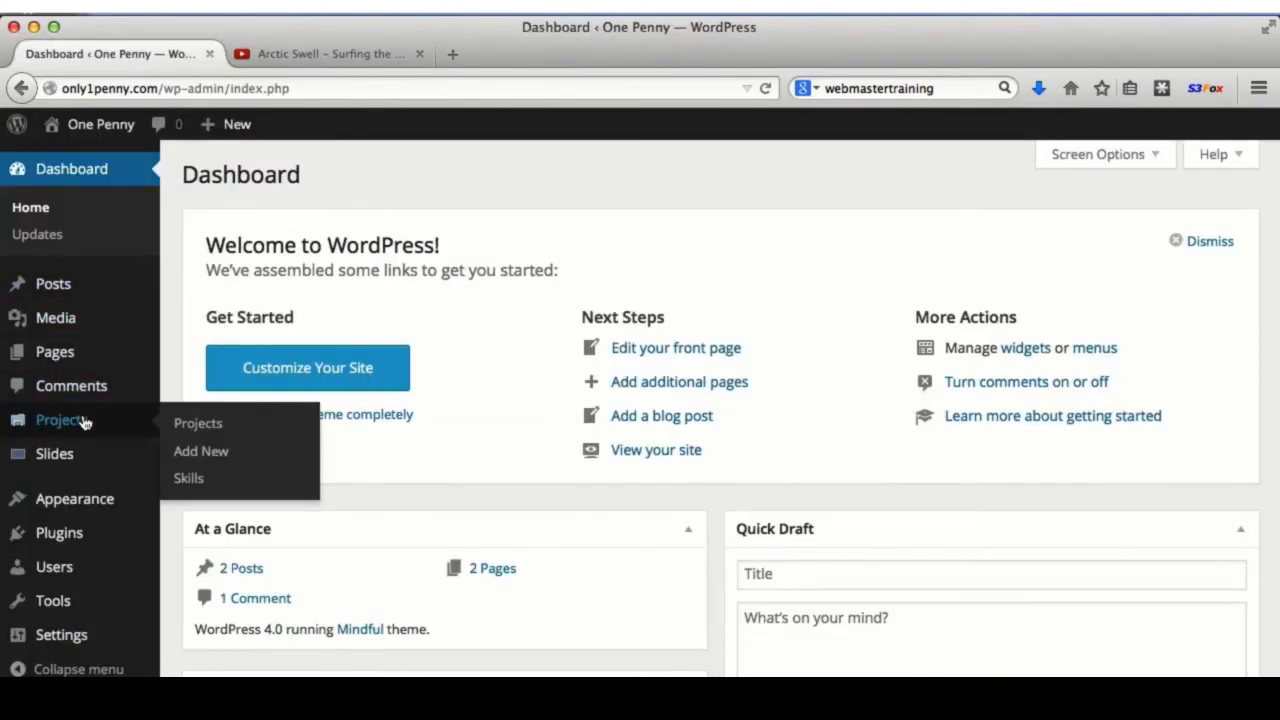
mouse_move(237, 124)
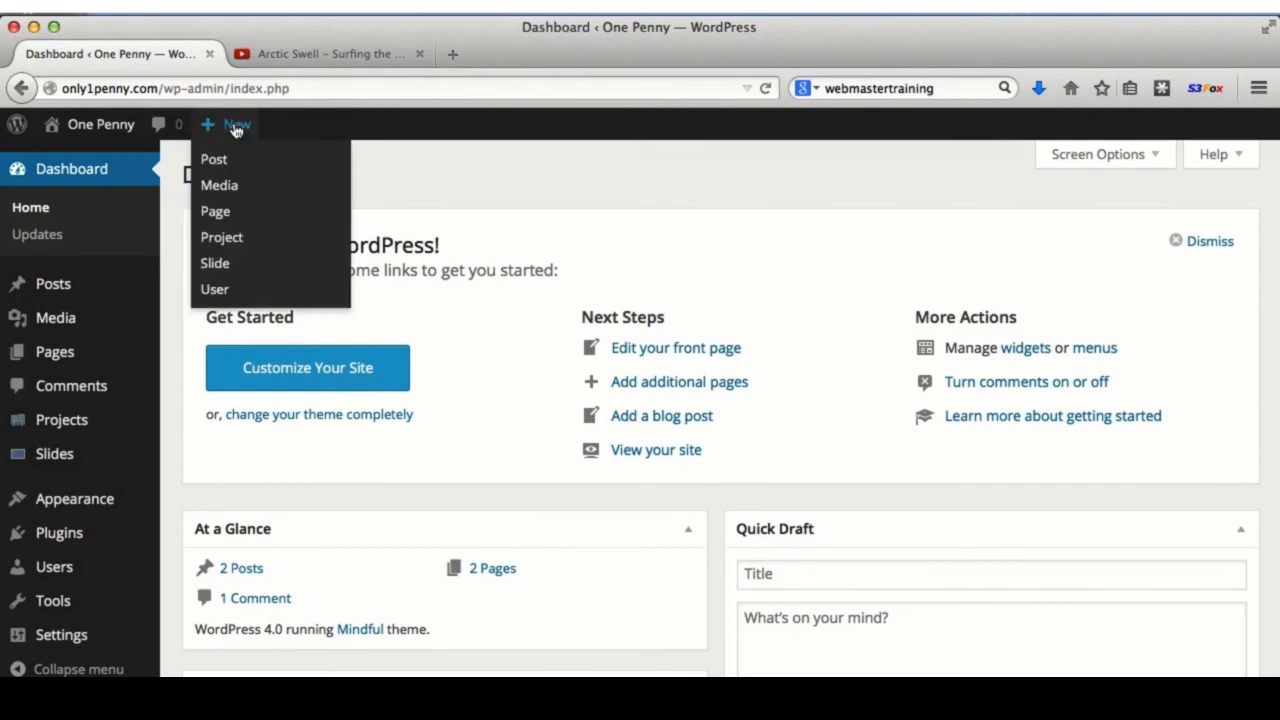
left_click(228, 214)
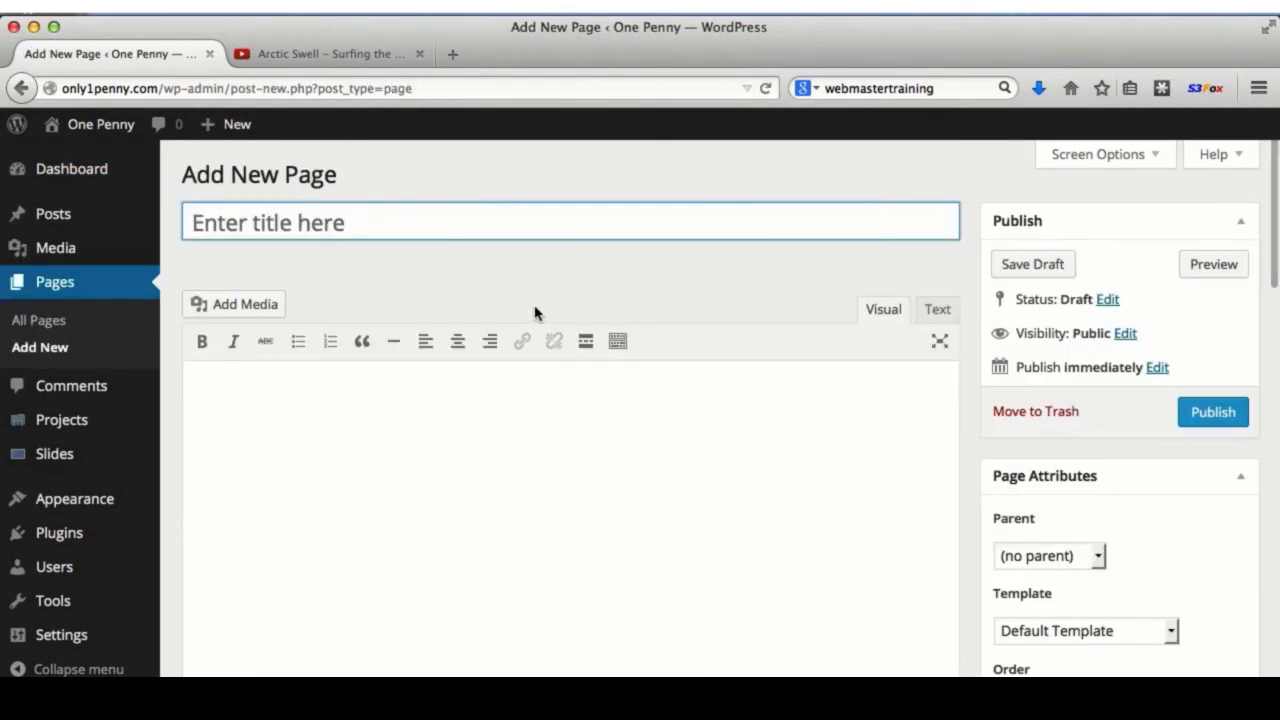
- Insert a YouTube embed block between the post's paragraphs
type("vi")
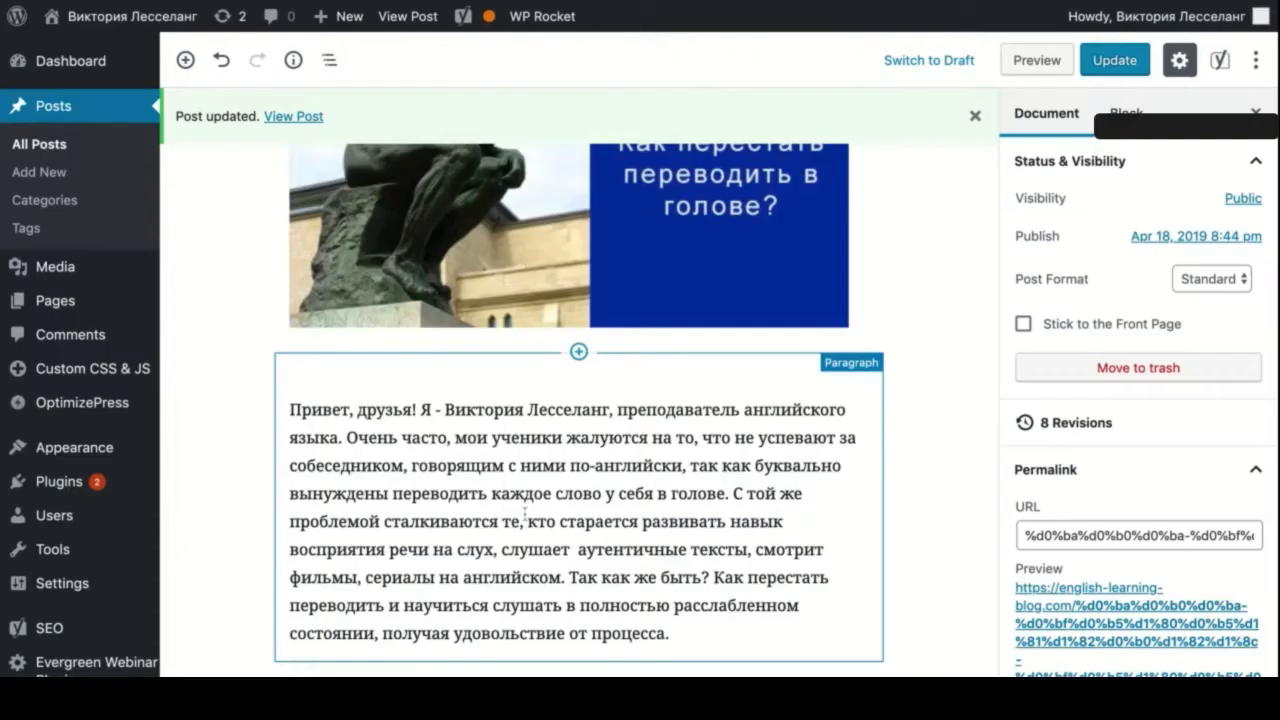
scroll(525, 533, "down", 1)
left_click(579, 495)
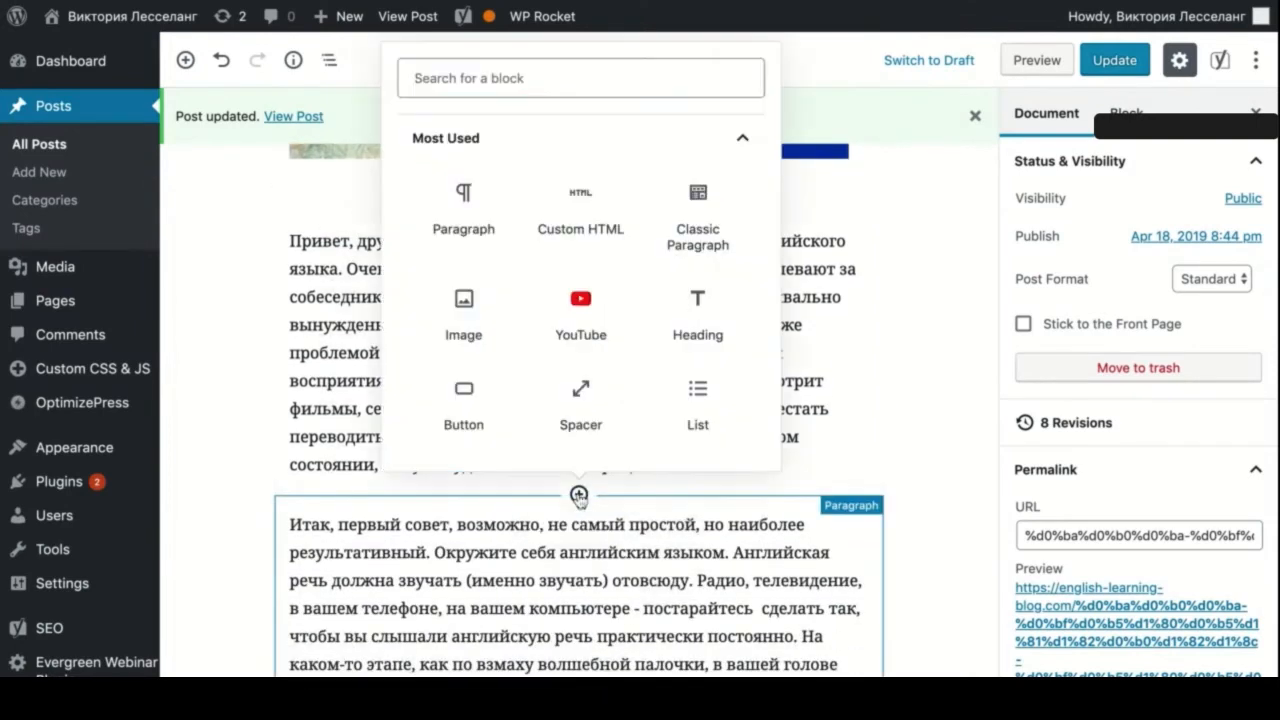
left_click(586, 314)
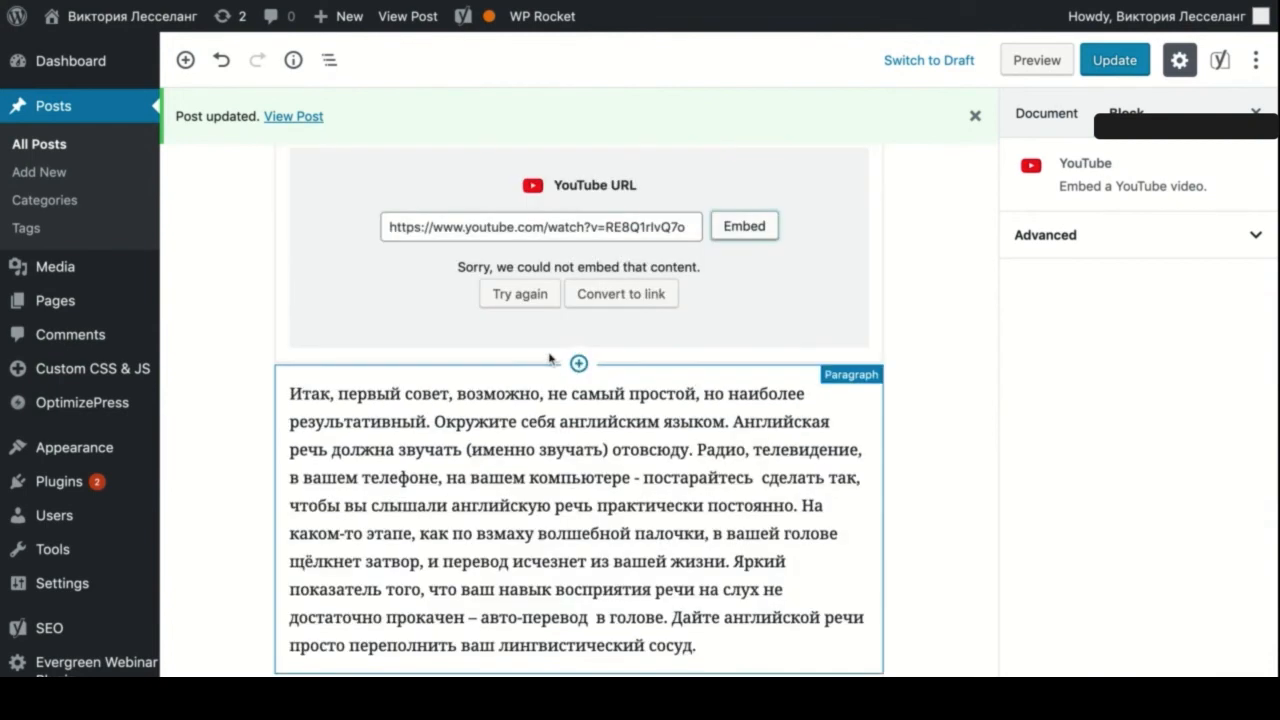
- Add a Custom HTML block below it with the pasted YouTube iframe code, then preview the post
left_click(579, 364)
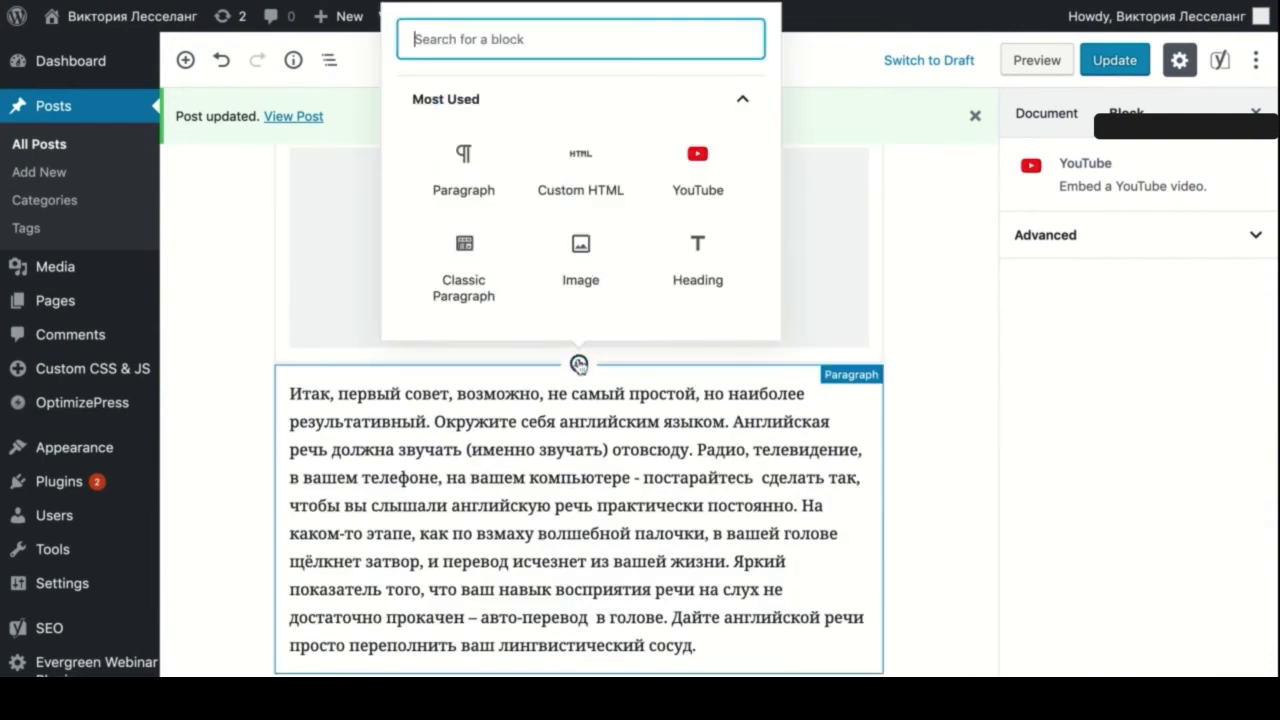
scroll(577, 260, "down", 1)
scroll(577, 209, "up", 1)
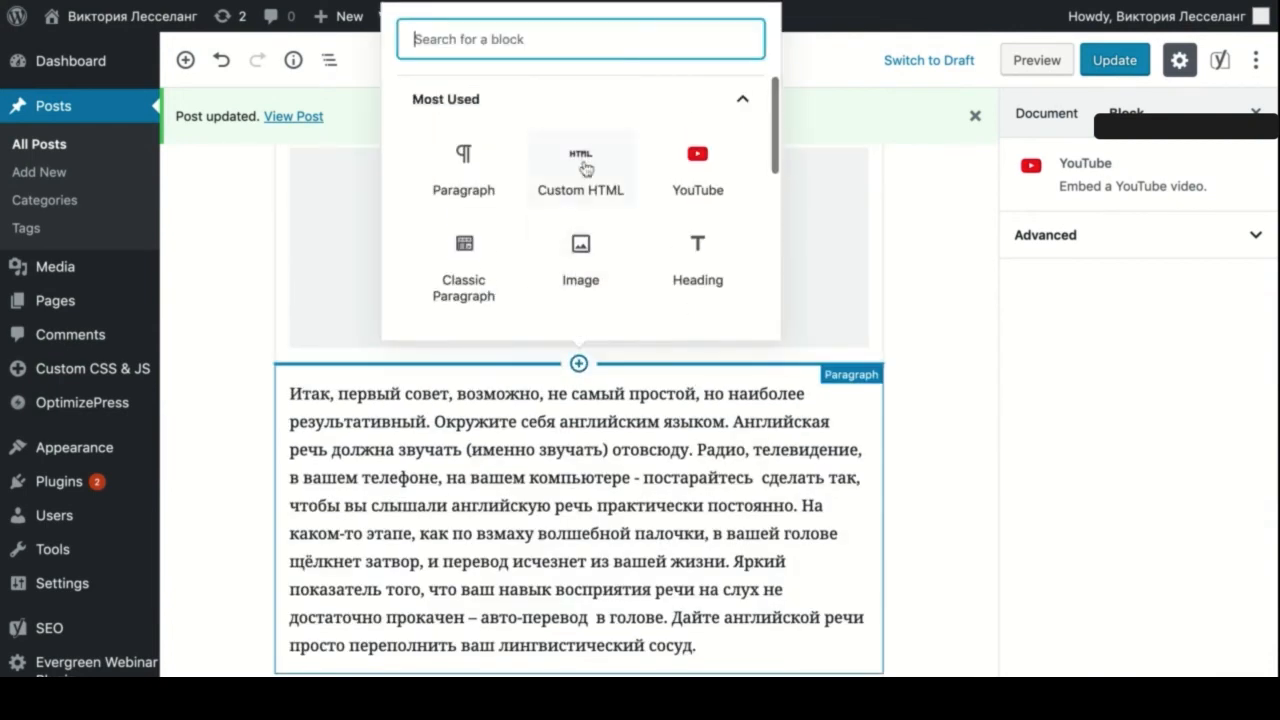
left_click(585, 167)
key("ctrl+v")
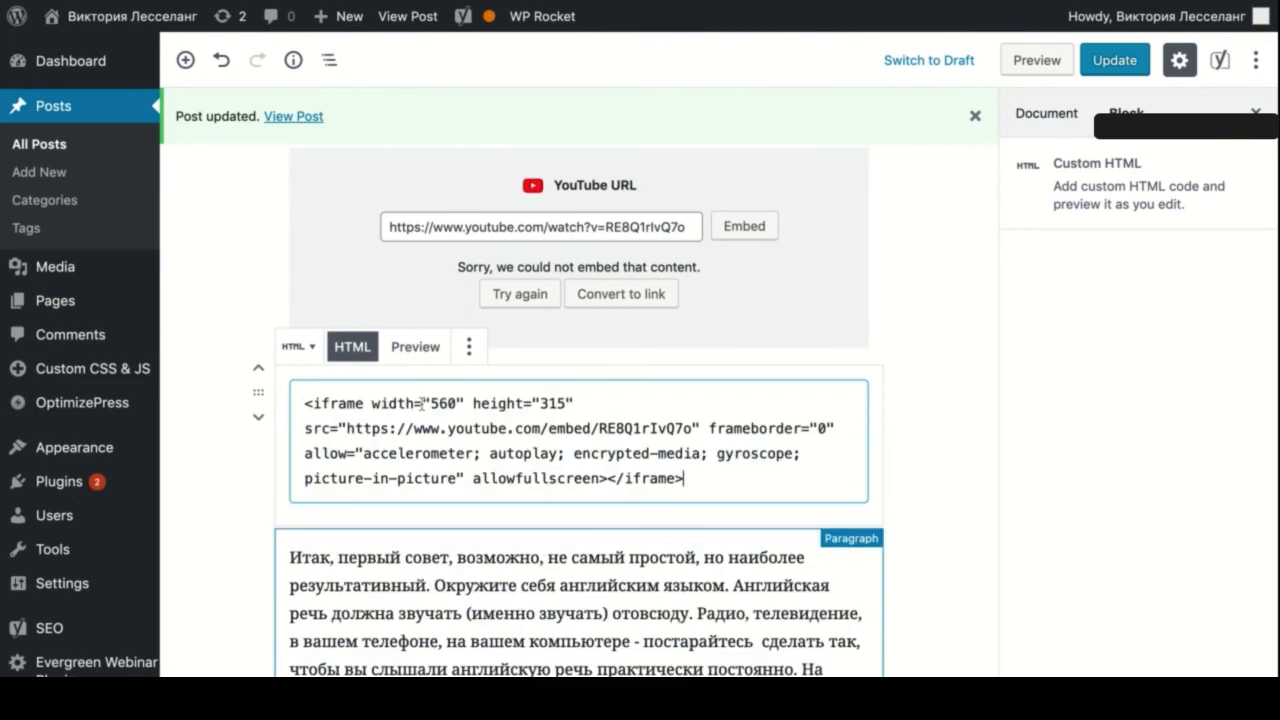
left_click(931, 402)
left_click(1018, 60)
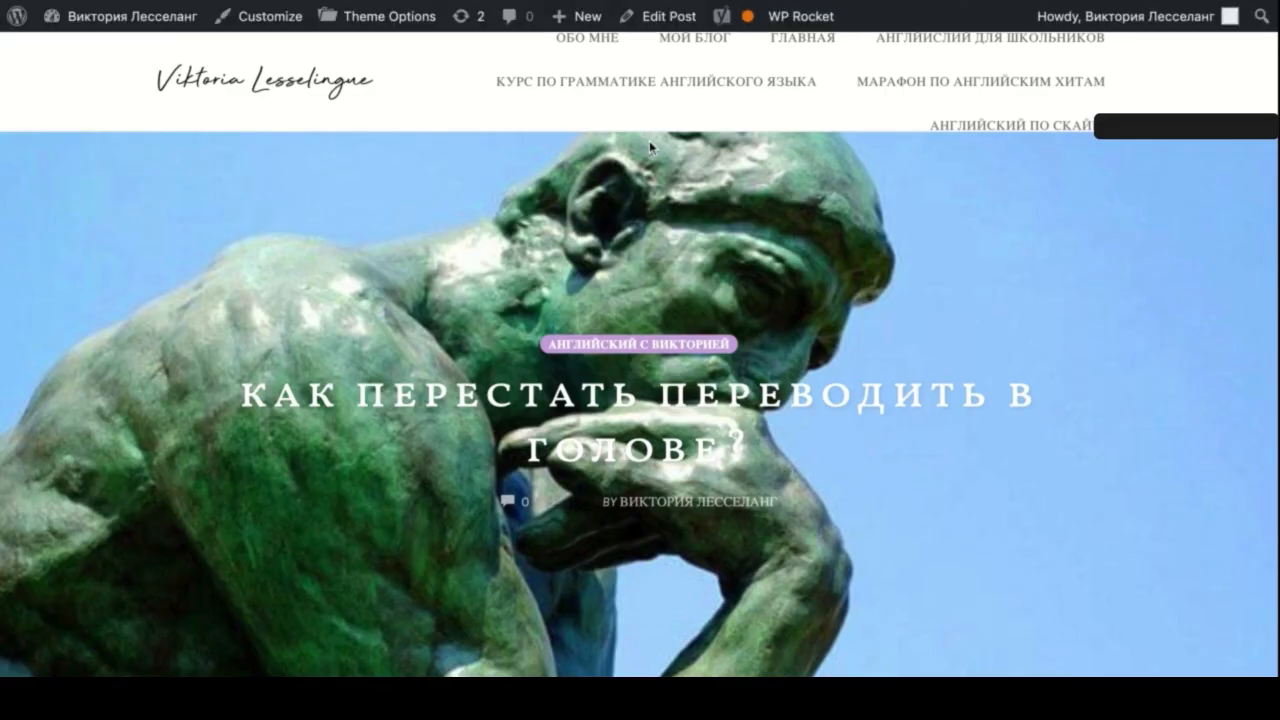
- Scroll through the post preview to review the embedded videos
scroll(649, 140, "down", 3)
scroll(649, 140, "down", 5)
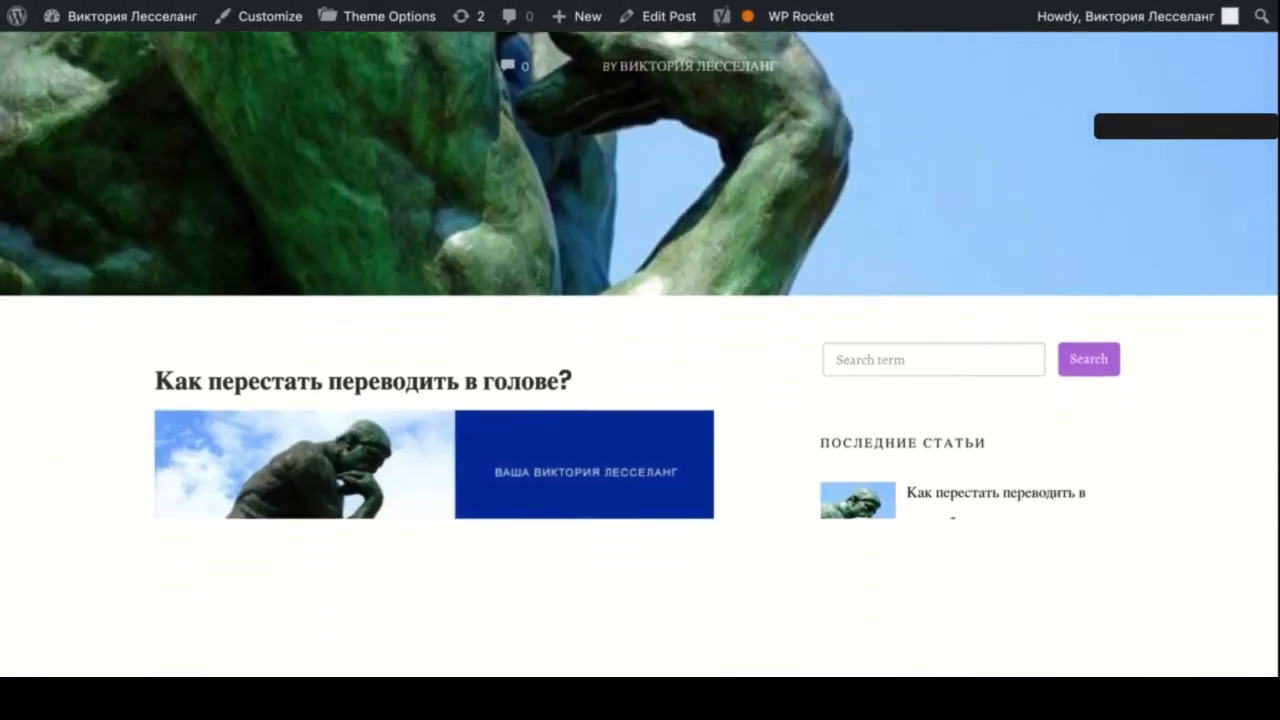
scroll(588, 213, "down", 5)
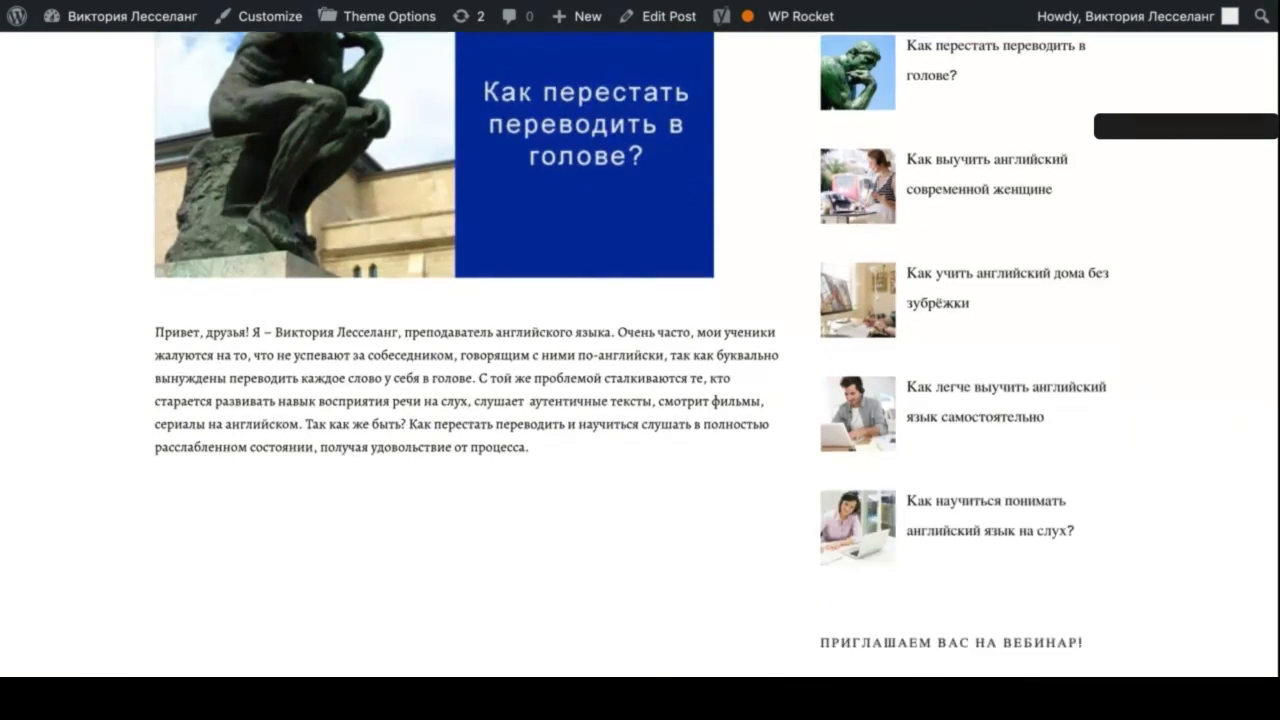
scroll(588, 213, "down", 3)
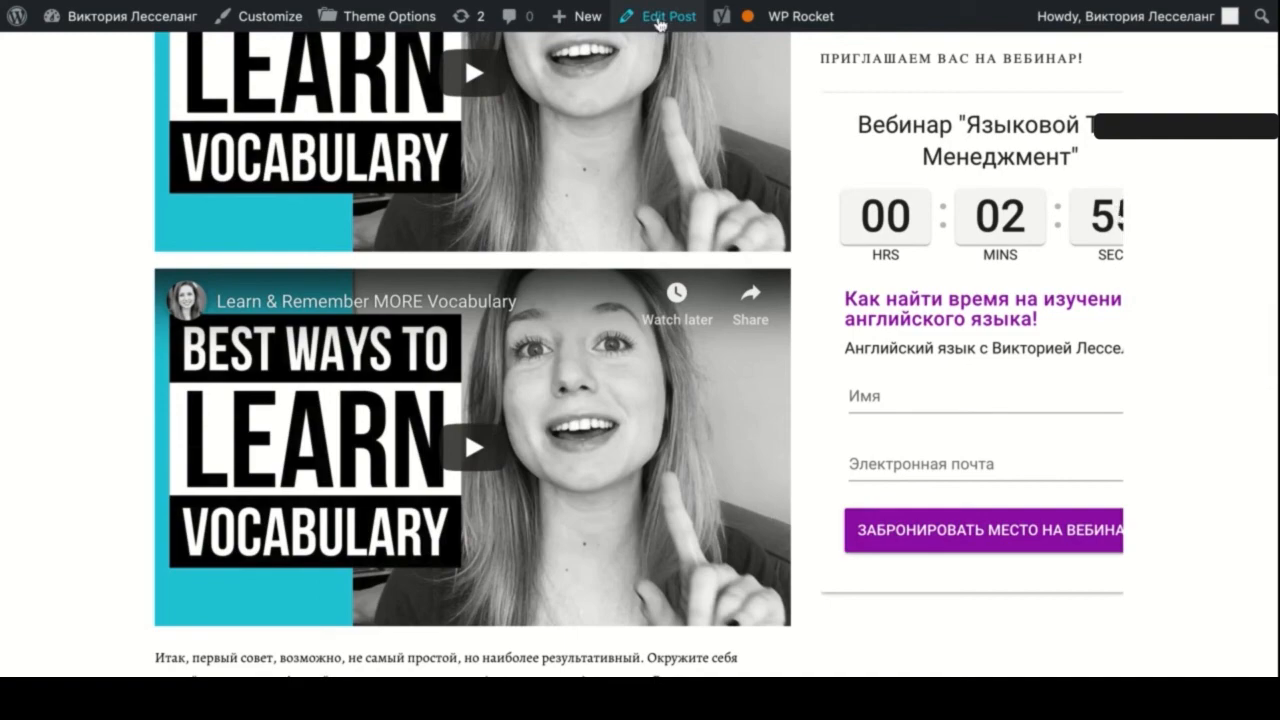
- Back in the editor, paste the YouTube link into the YouTube block and embed it
left_click(659, 21)
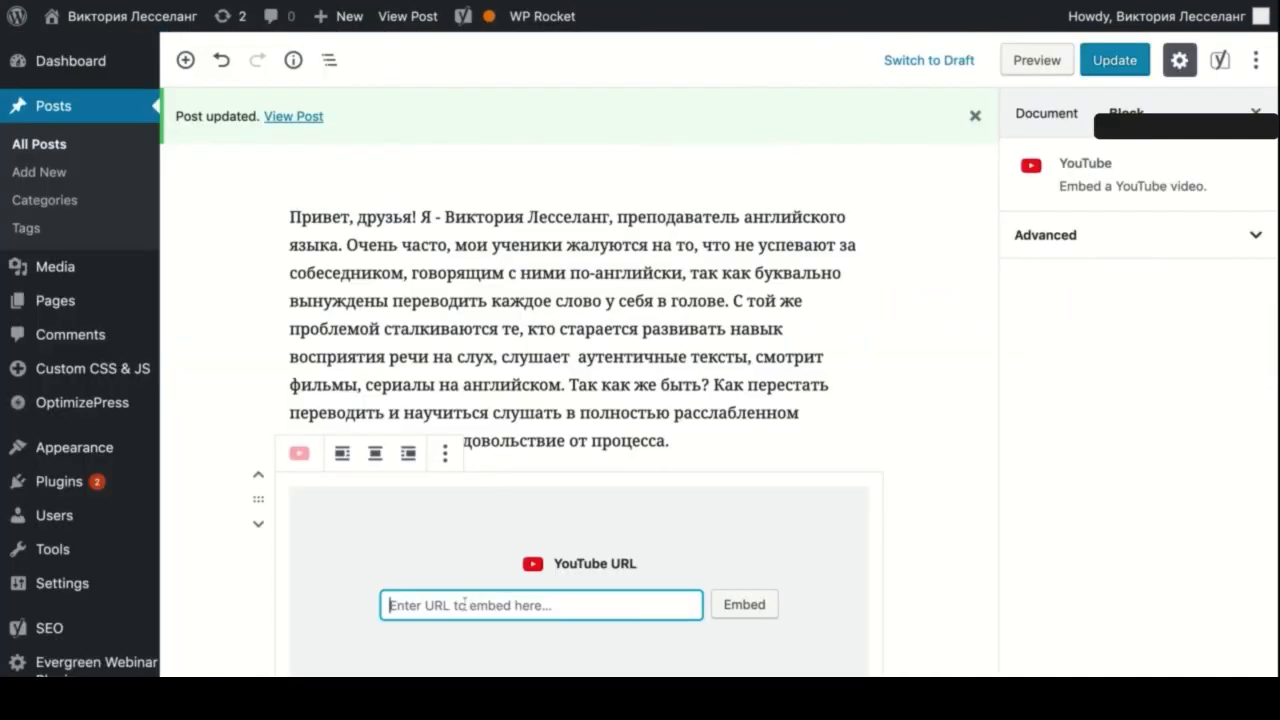
key("ctrl+v")
left_click(744, 604)
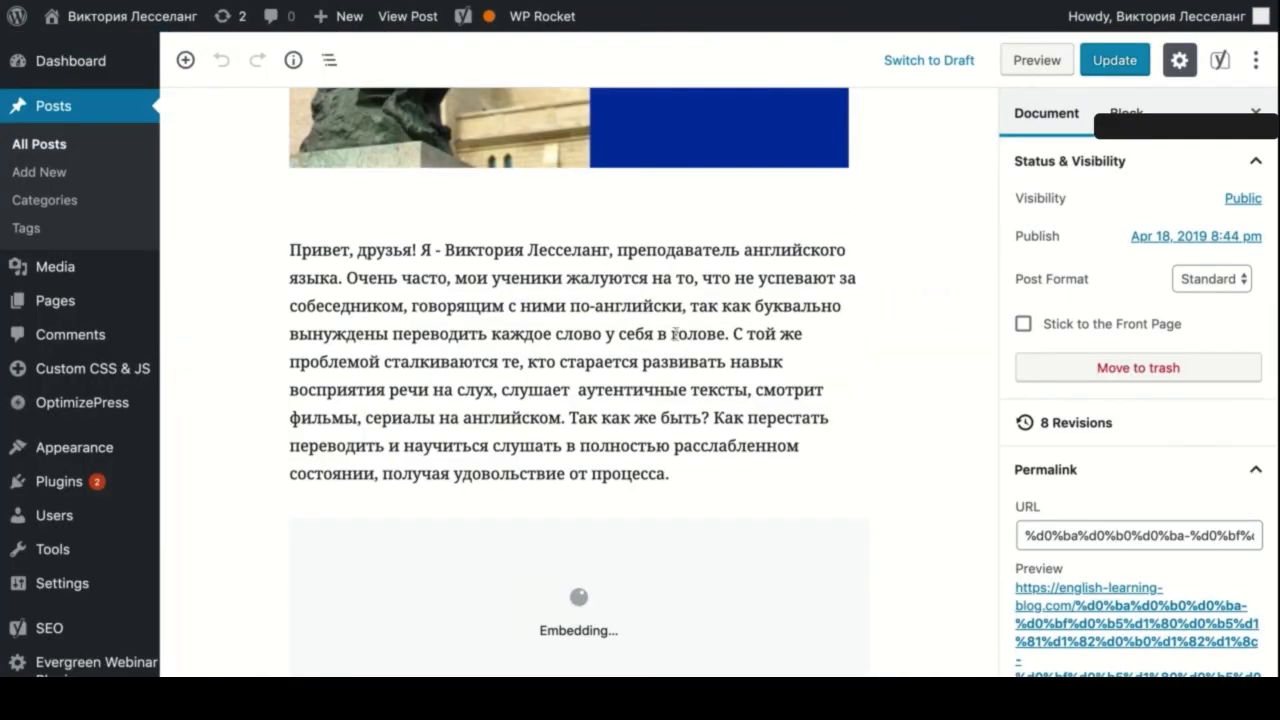
scroll(675, 334, "down", 4)
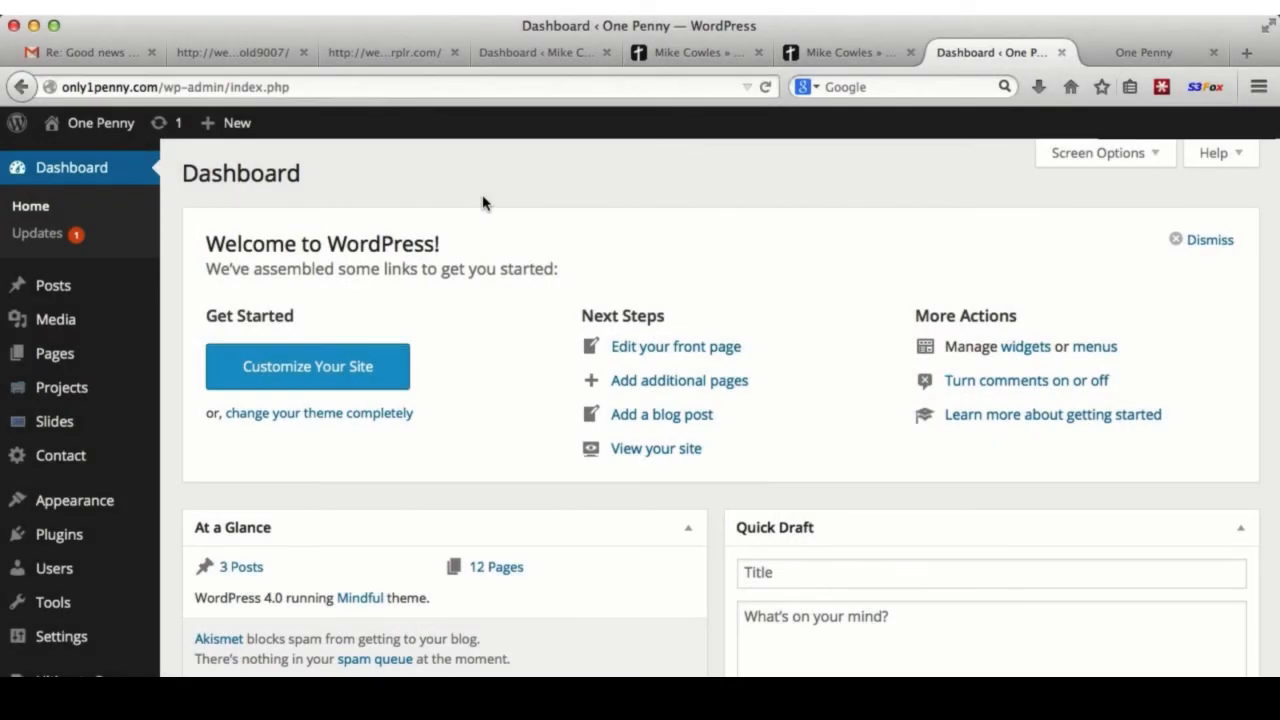
- Open Appearance > Widgets, then view the One Penny front page with its default sidebar
mouse_move(88, 505)
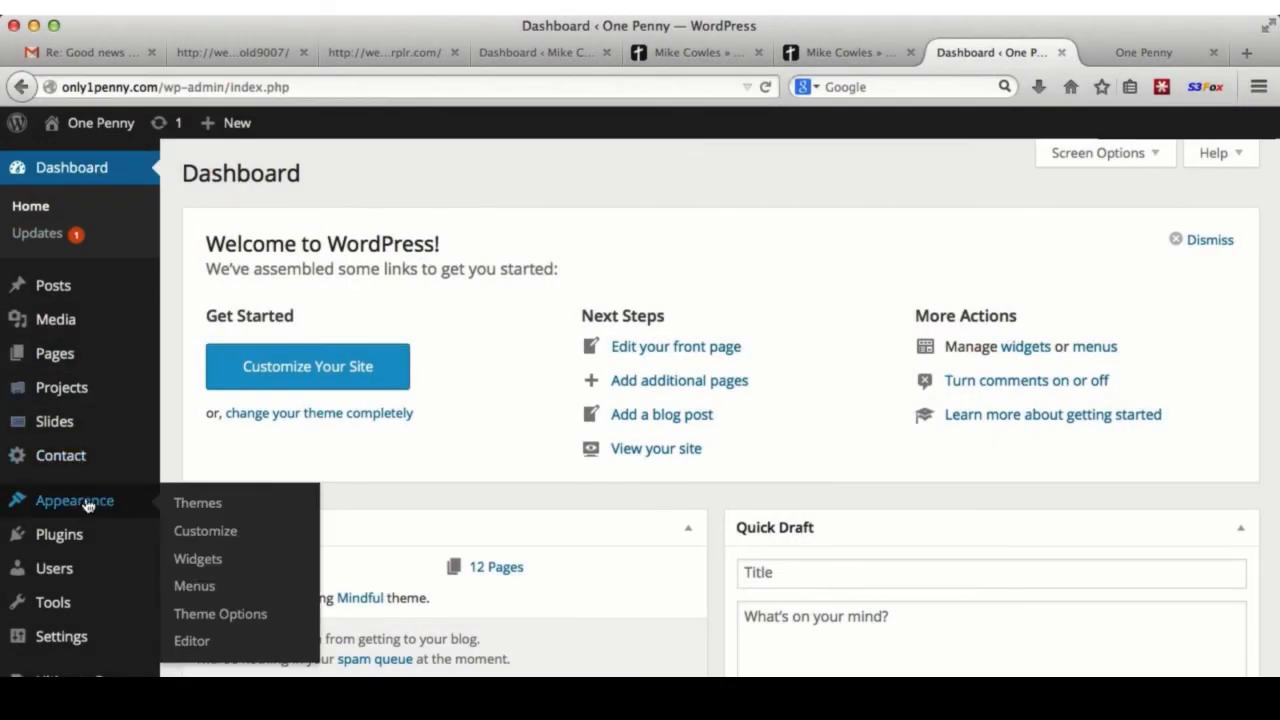
left_click(200, 560)
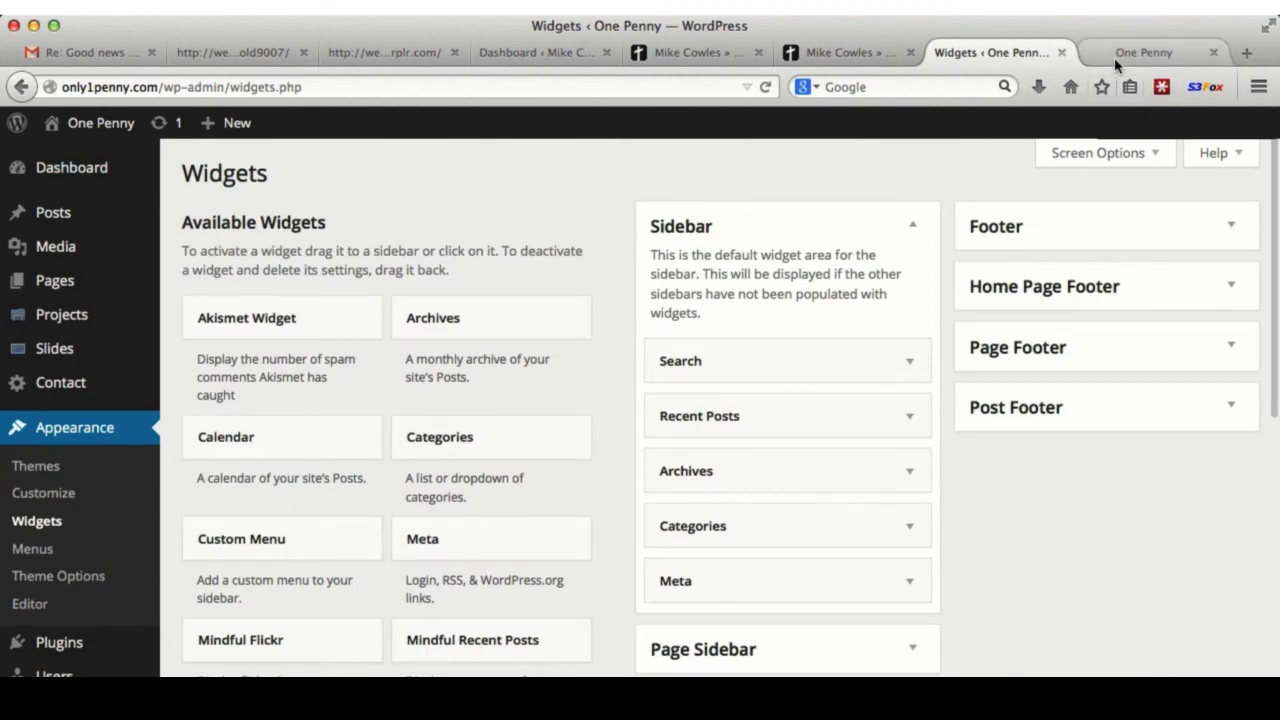
left_click(1114, 57)
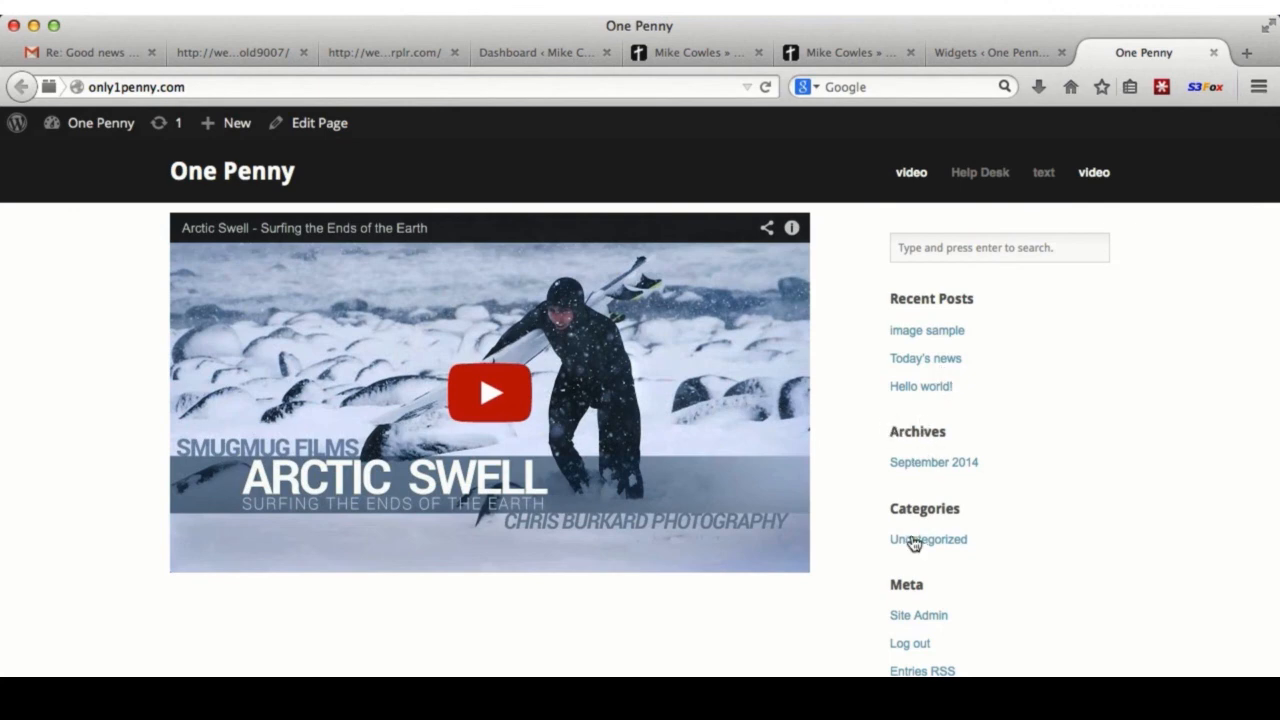
- Drag the Search, Recent Posts, Archives, Categories and Meta widgets out of the Sidebar
scroll(925, 550, "down", 3)
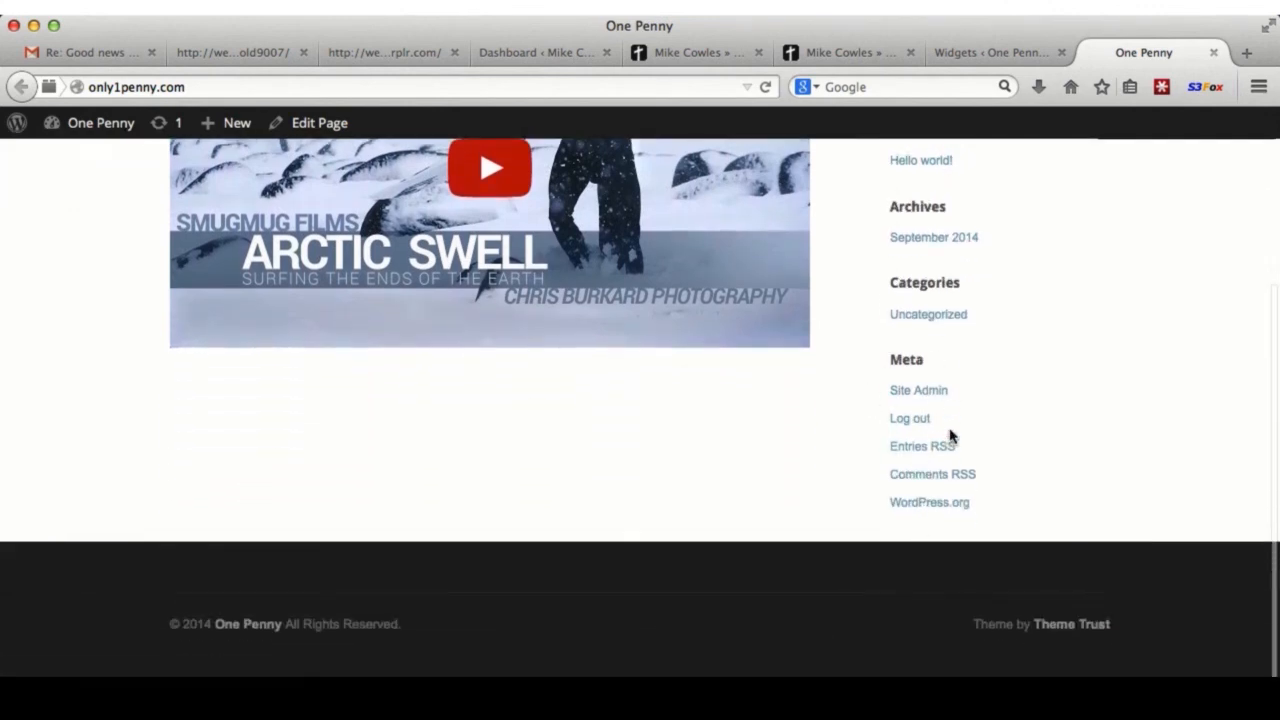
scroll(950, 460, "up", 3)
left_click(970, 53)
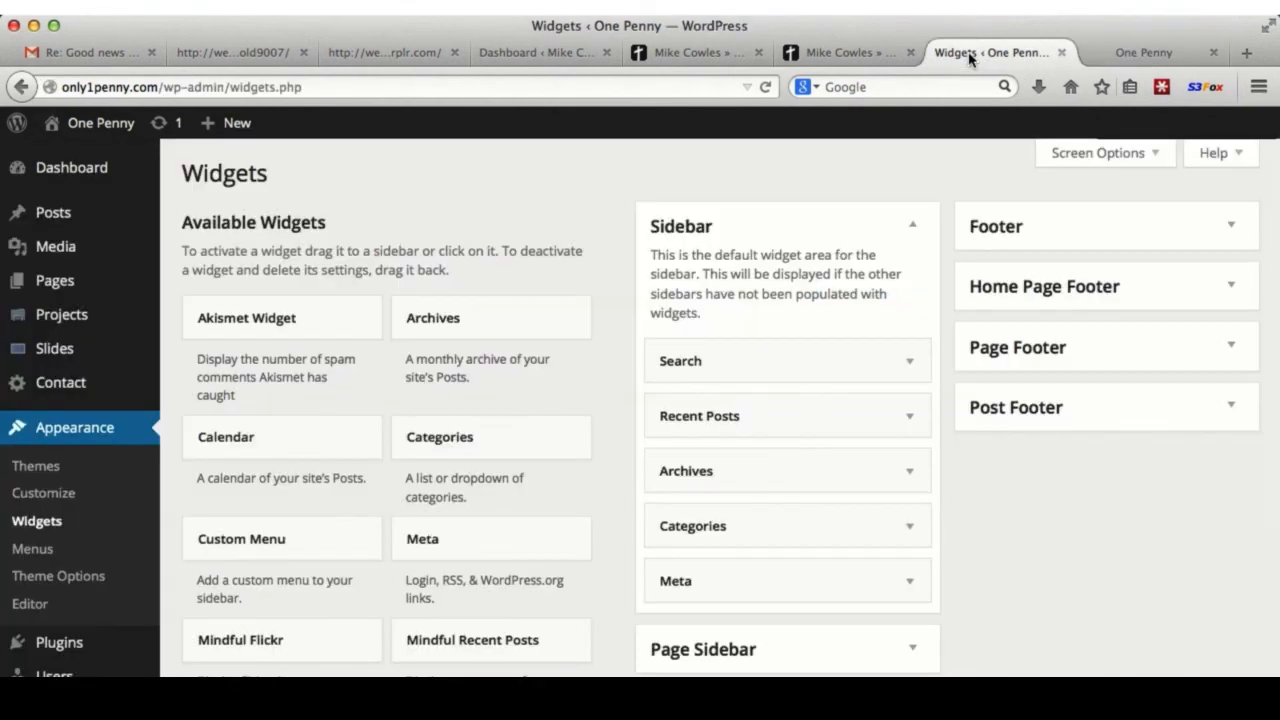
scroll(957, 503, "down", 2)
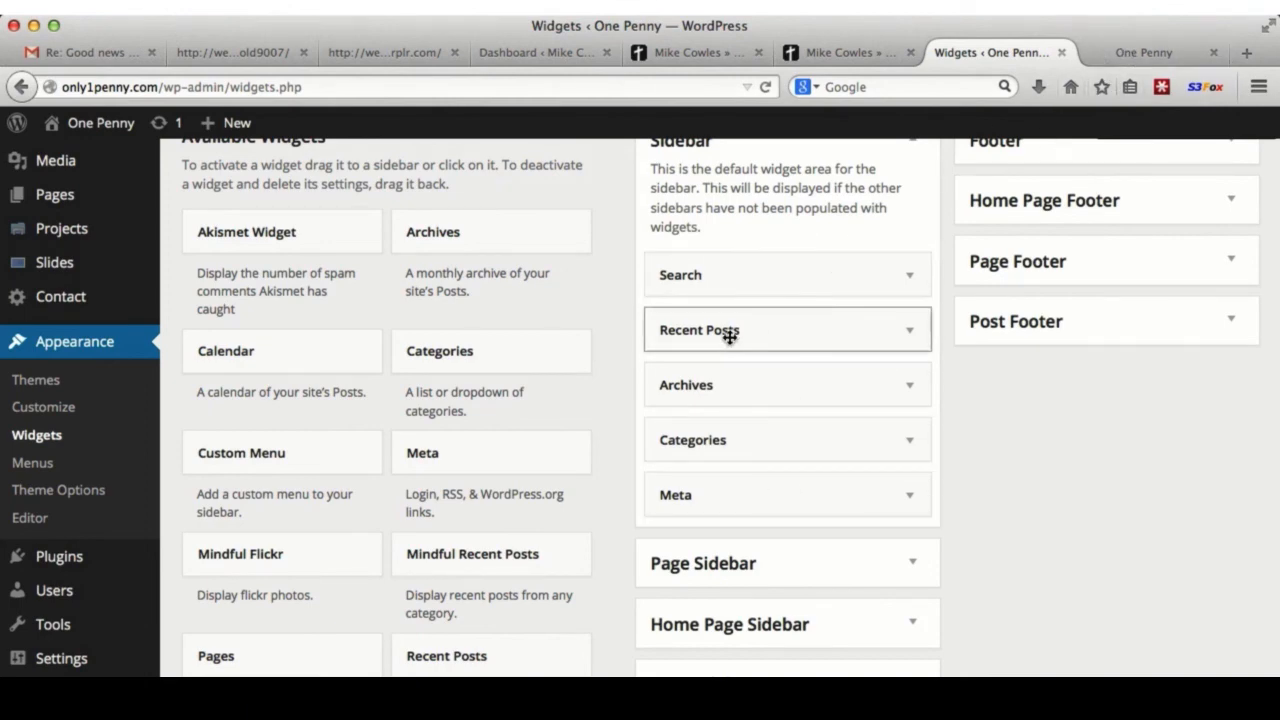
left_click_drag(774, 278, 480, 285)
left_click_drag(714, 271, 490, 276)
left_click_drag(669, 274, 463, 292)
- Reload the One Penny site to confirm the sidebar is gone, then return to Widgets
scroll(868, 317, "up", 2)
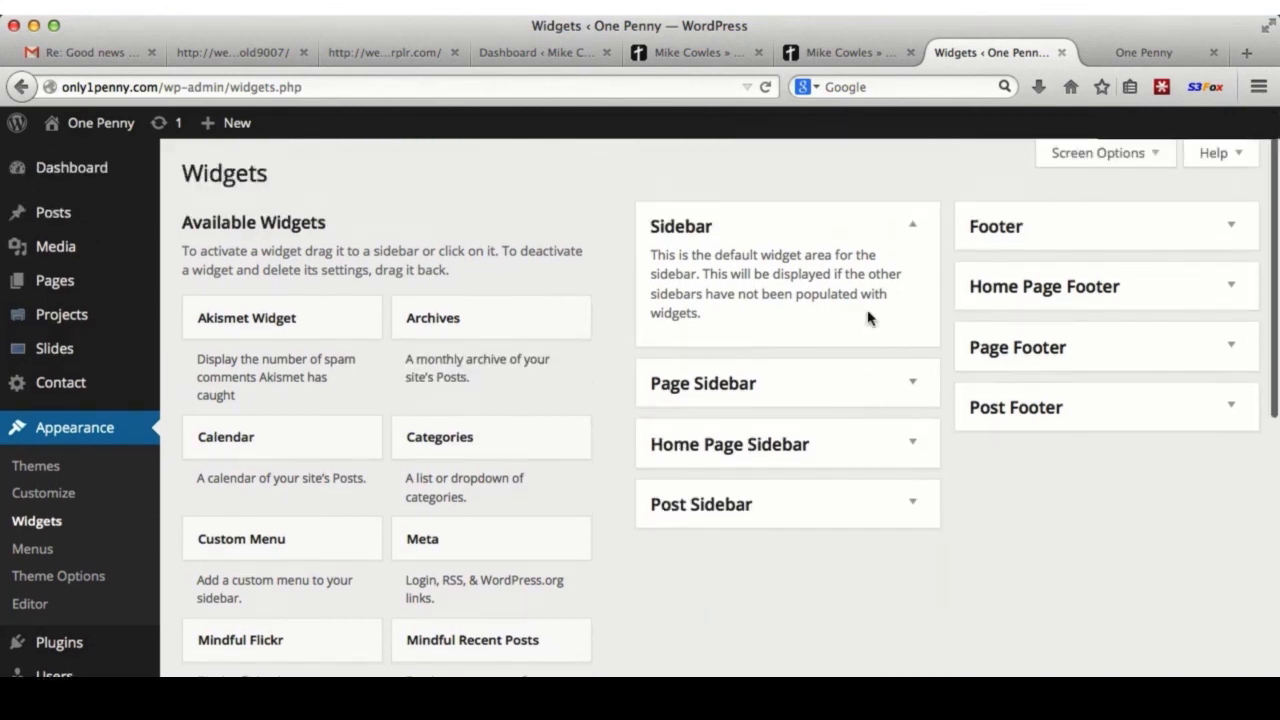
left_click(1102, 50)
left_click(768, 88)
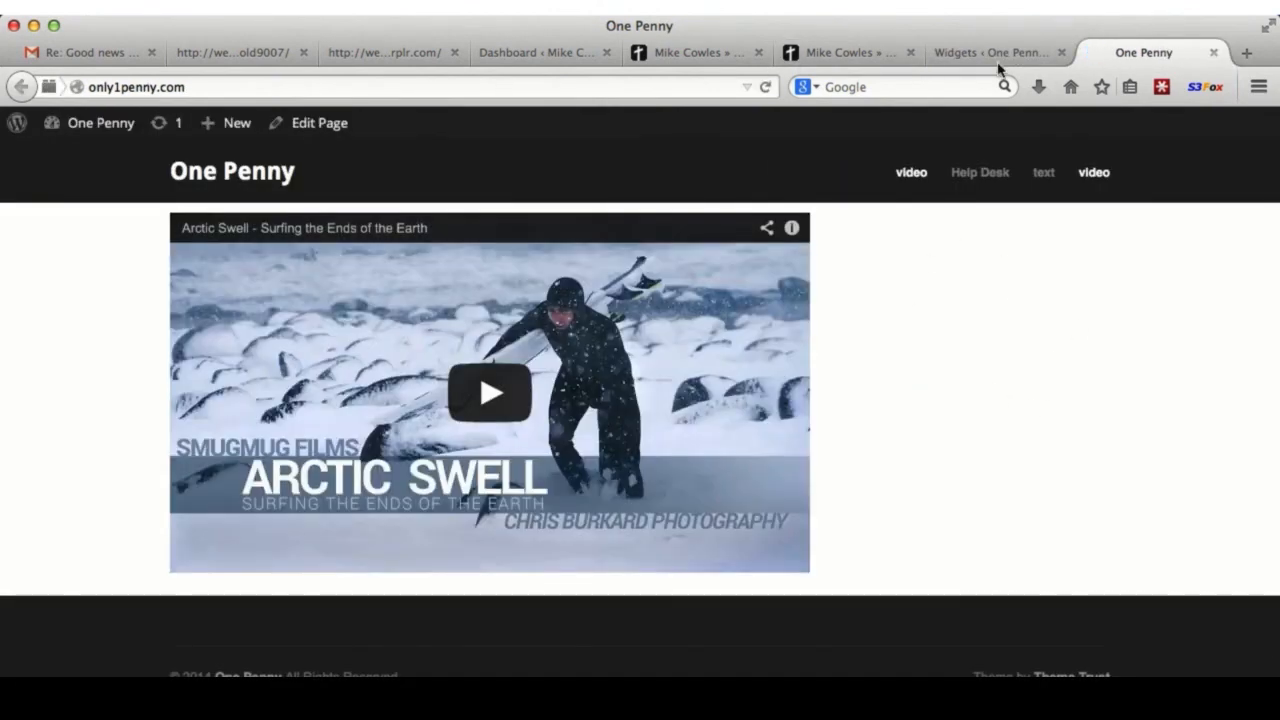
left_click(995, 52)
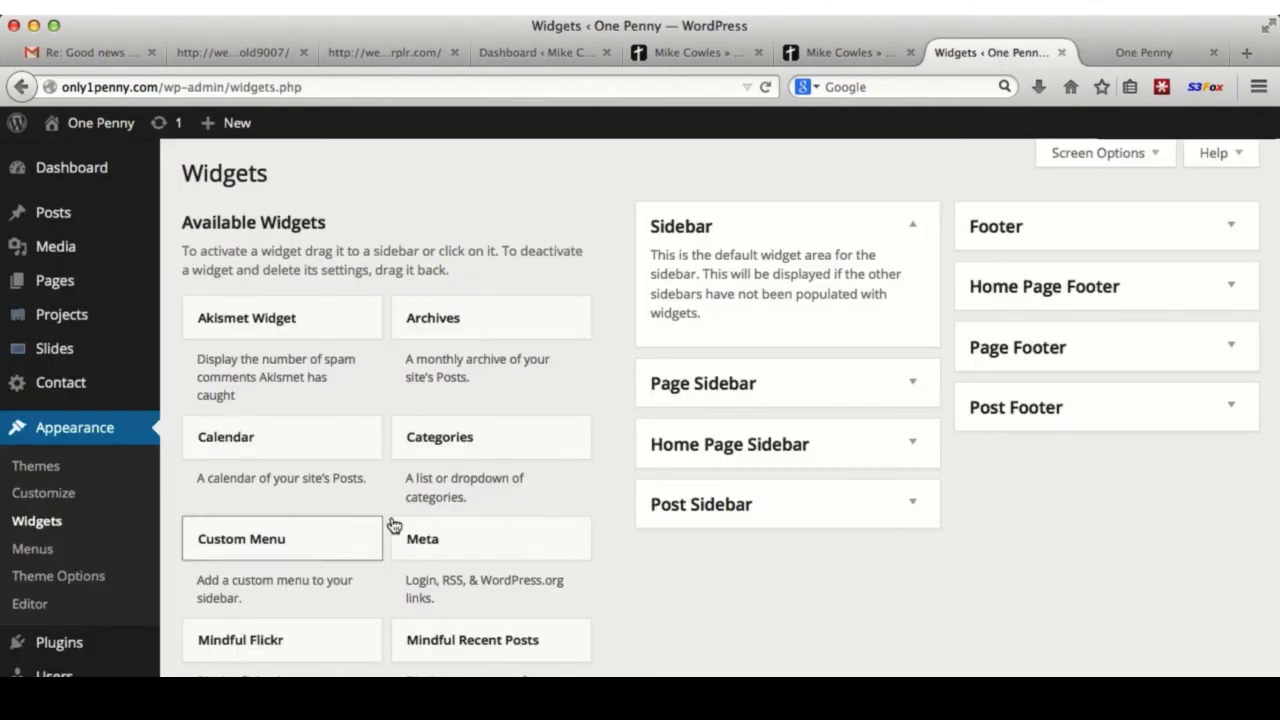
scroll(470, 570, "down", 3)
scroll(467, 572, "up", 3)
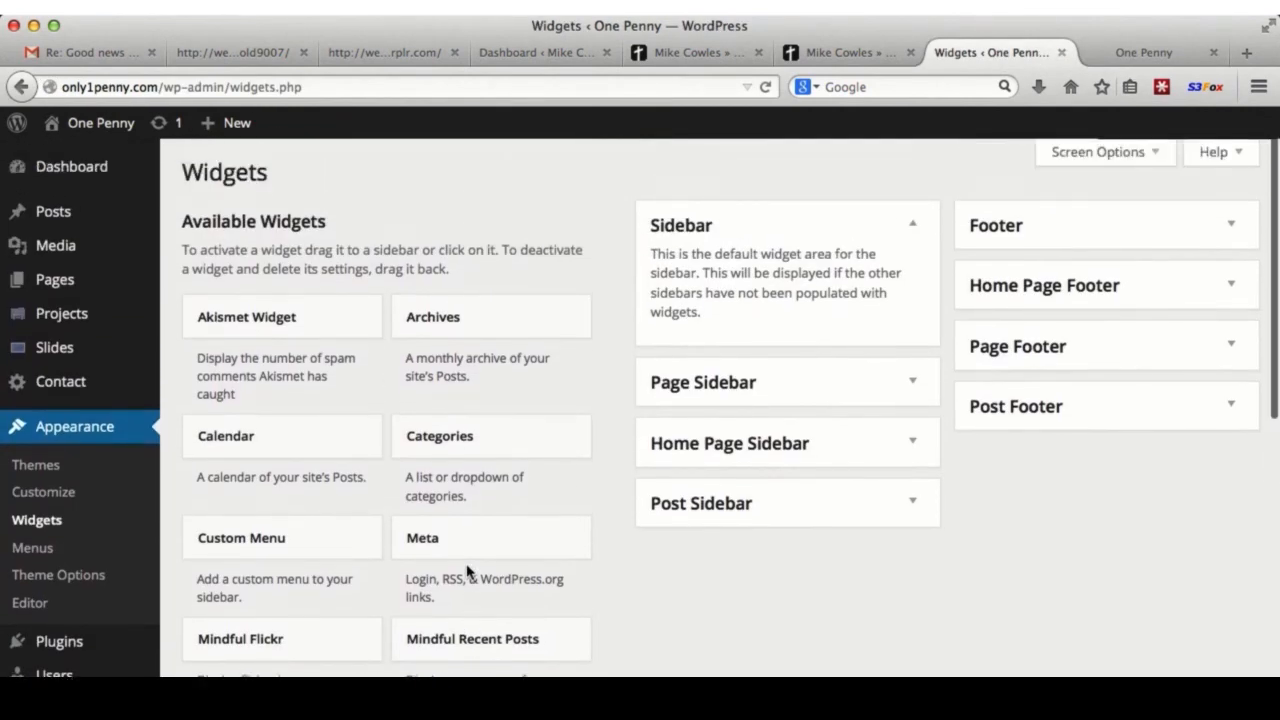
- Add the Meta widget to the Sidebar with the title 'Admin Area' and save it
left_click_drag(478, 540, 762, 310)
left_click_drag(768, 333, 757, 347)
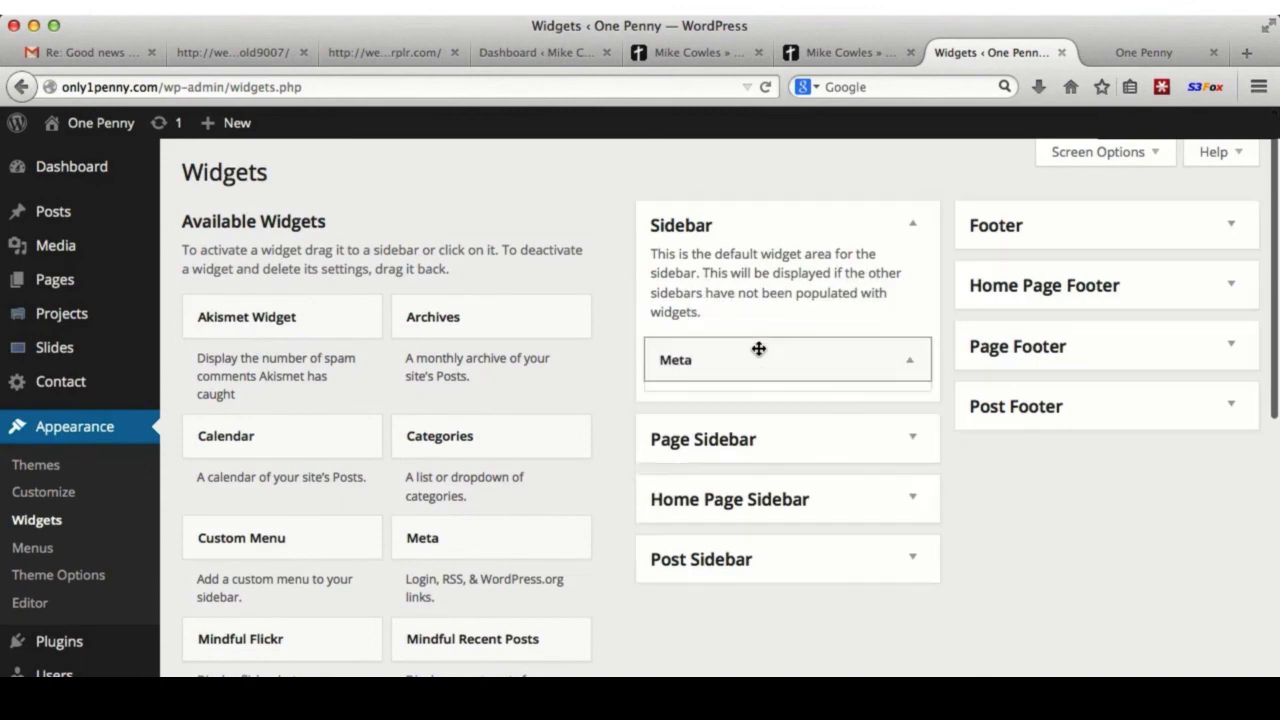
left_click(704, 429)
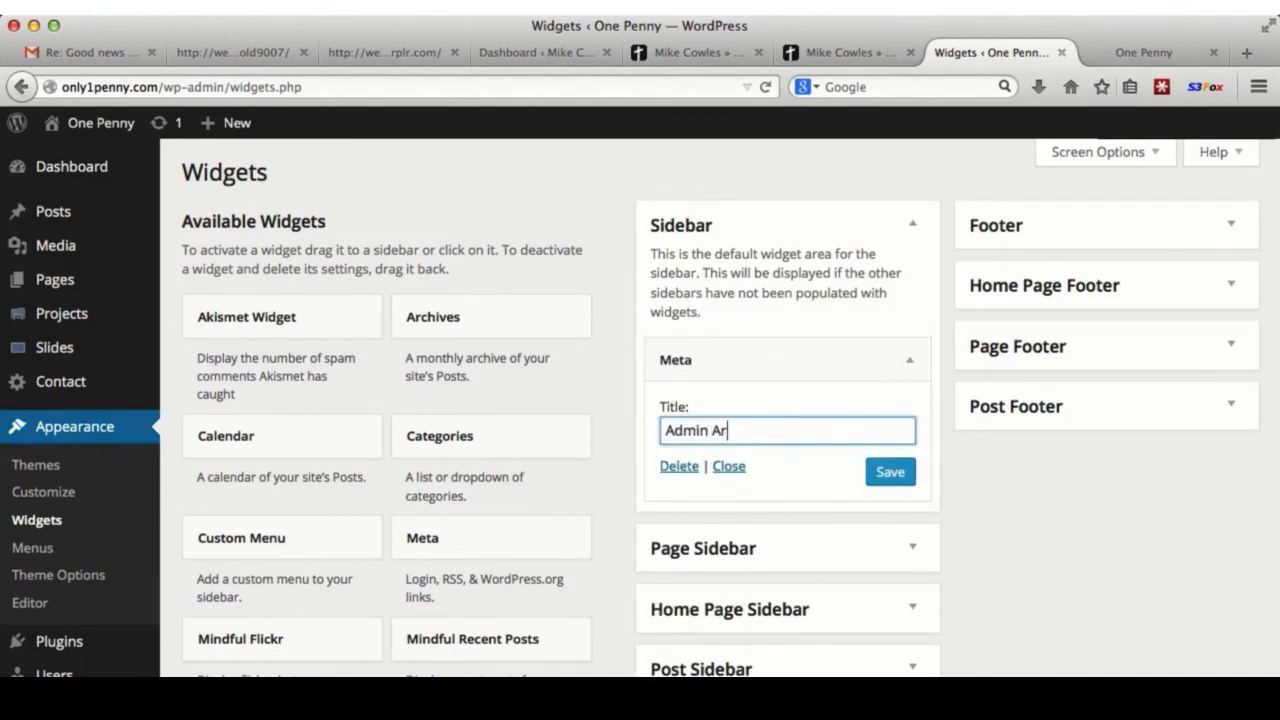
type("Admin Area")
left_click(890, 472)
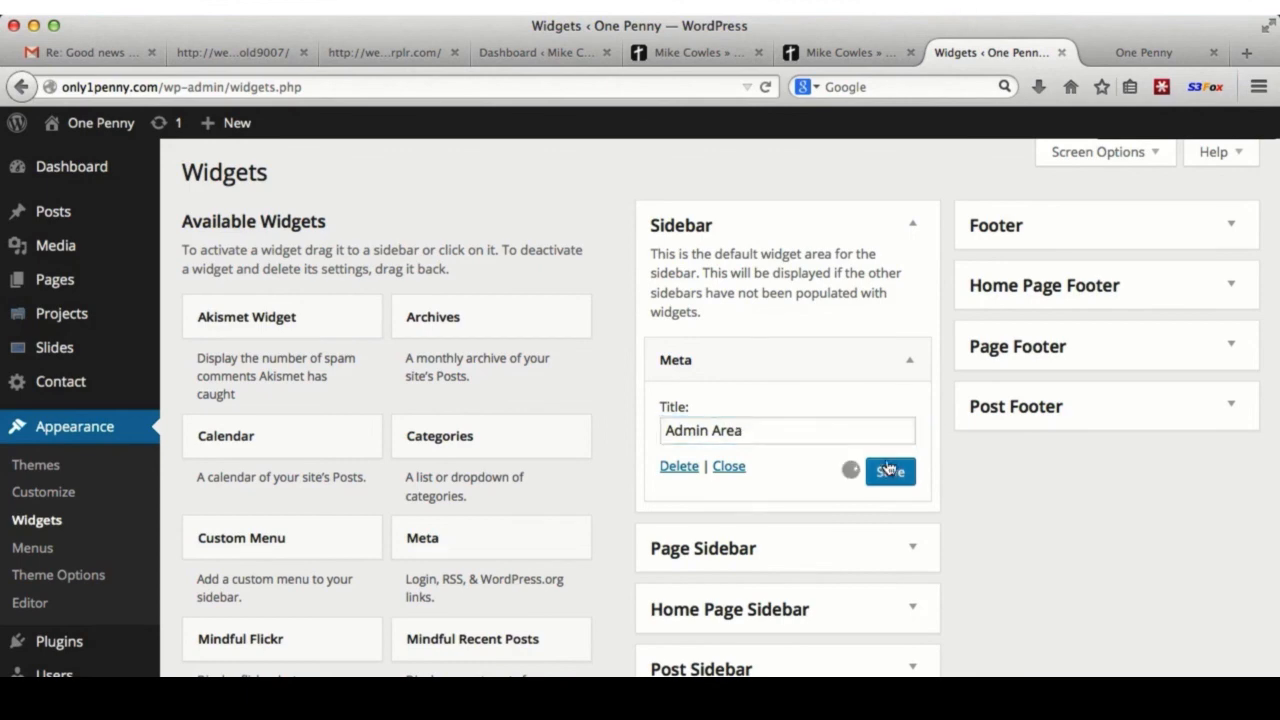
- Reload the site to see the Admin Area widget, then collapse its settings
left_click(1142, 52)
left_click(765, 87)
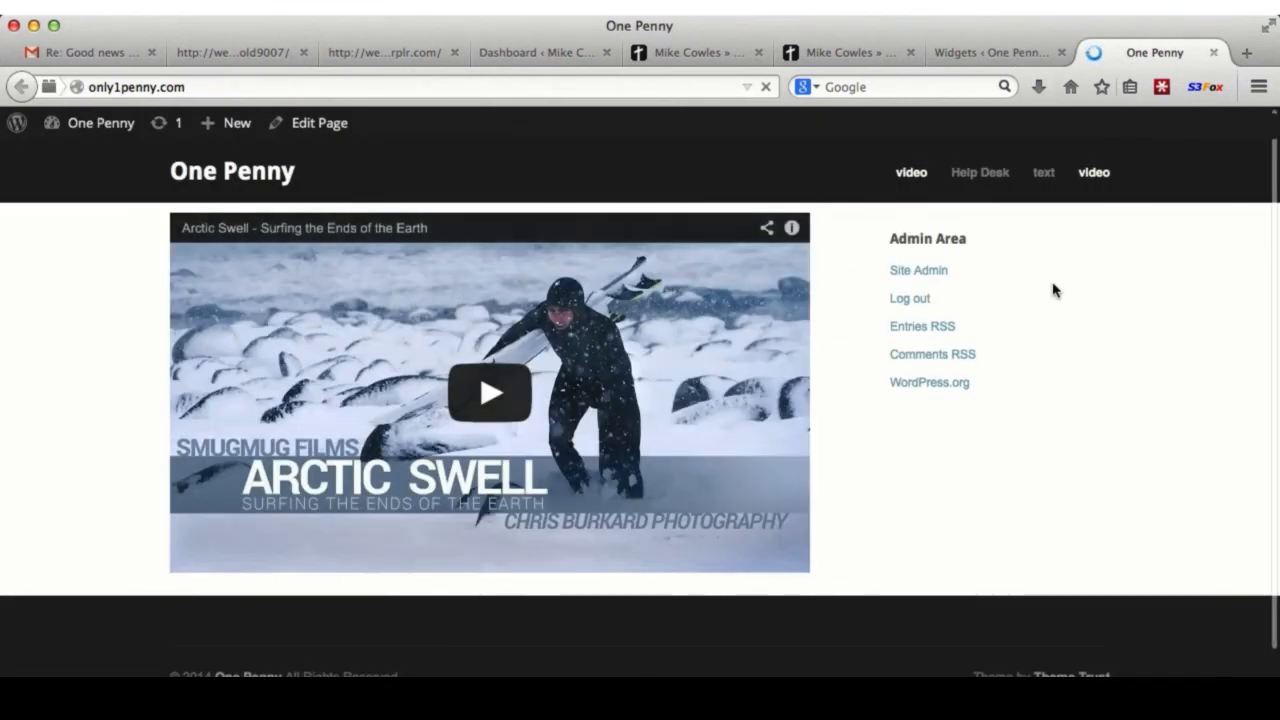
left_click(962, 54)
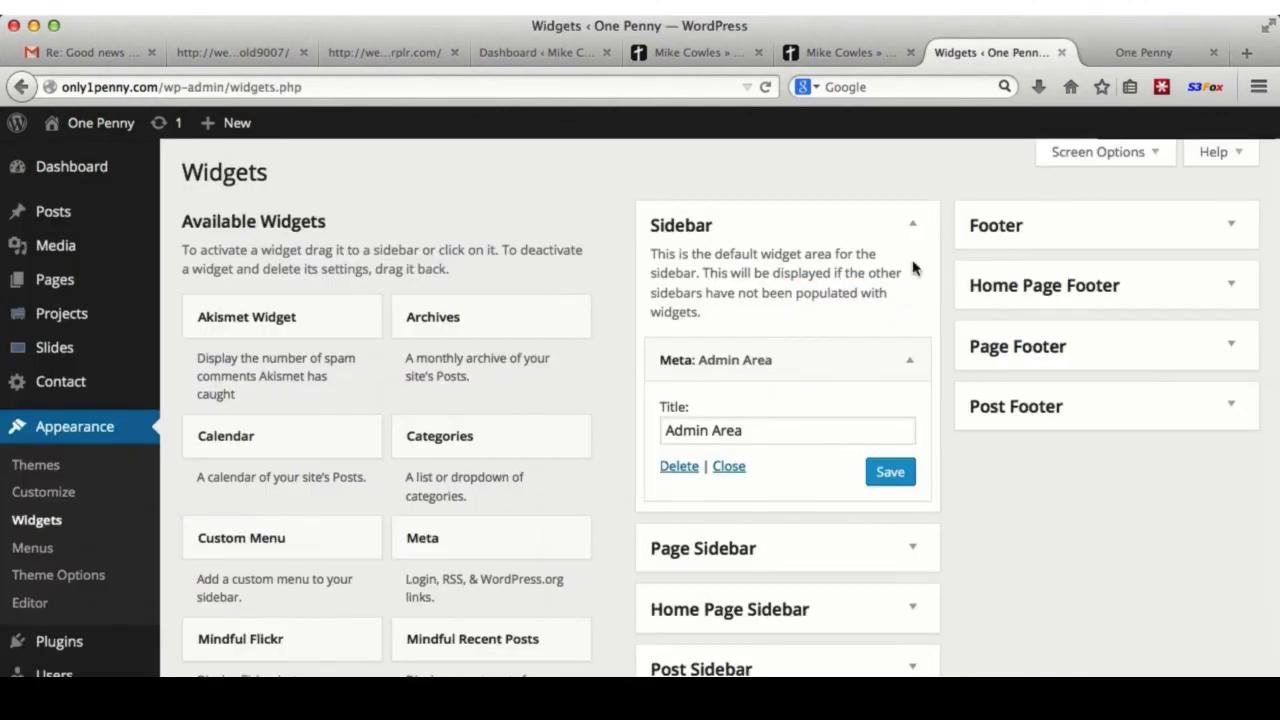
left_click(730, 467)
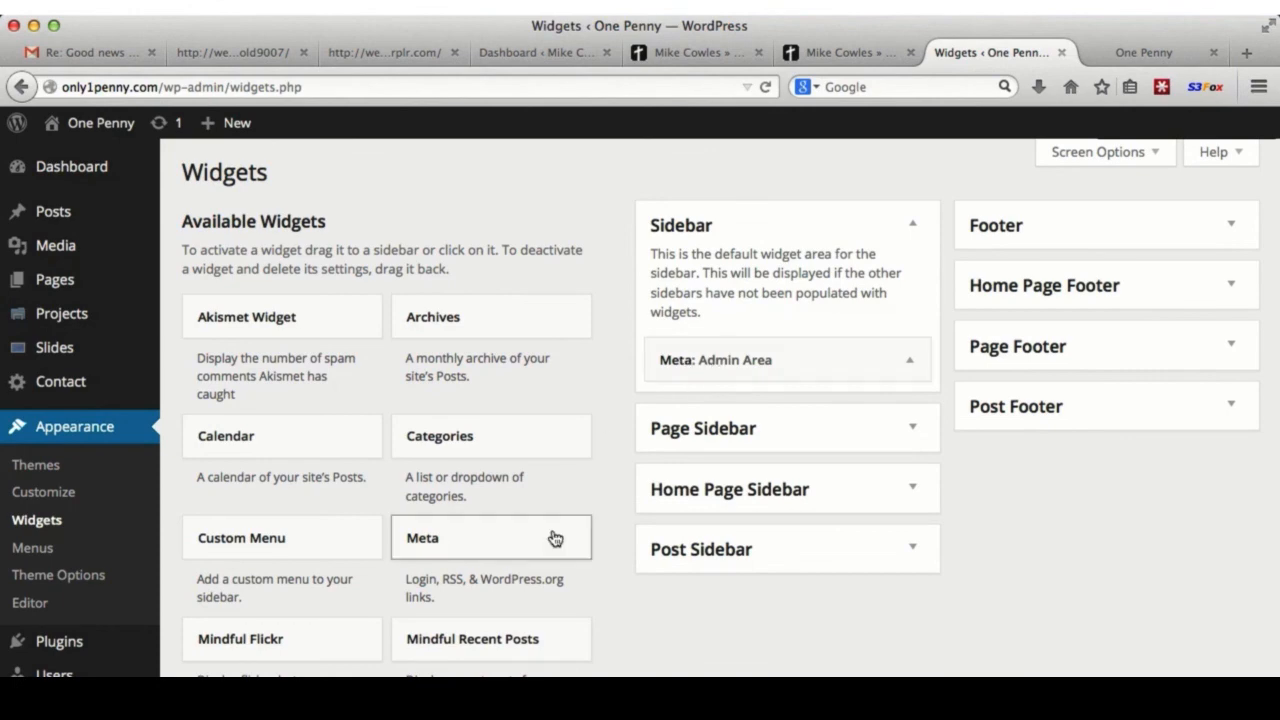
scroll(554, 534, "down", 5)
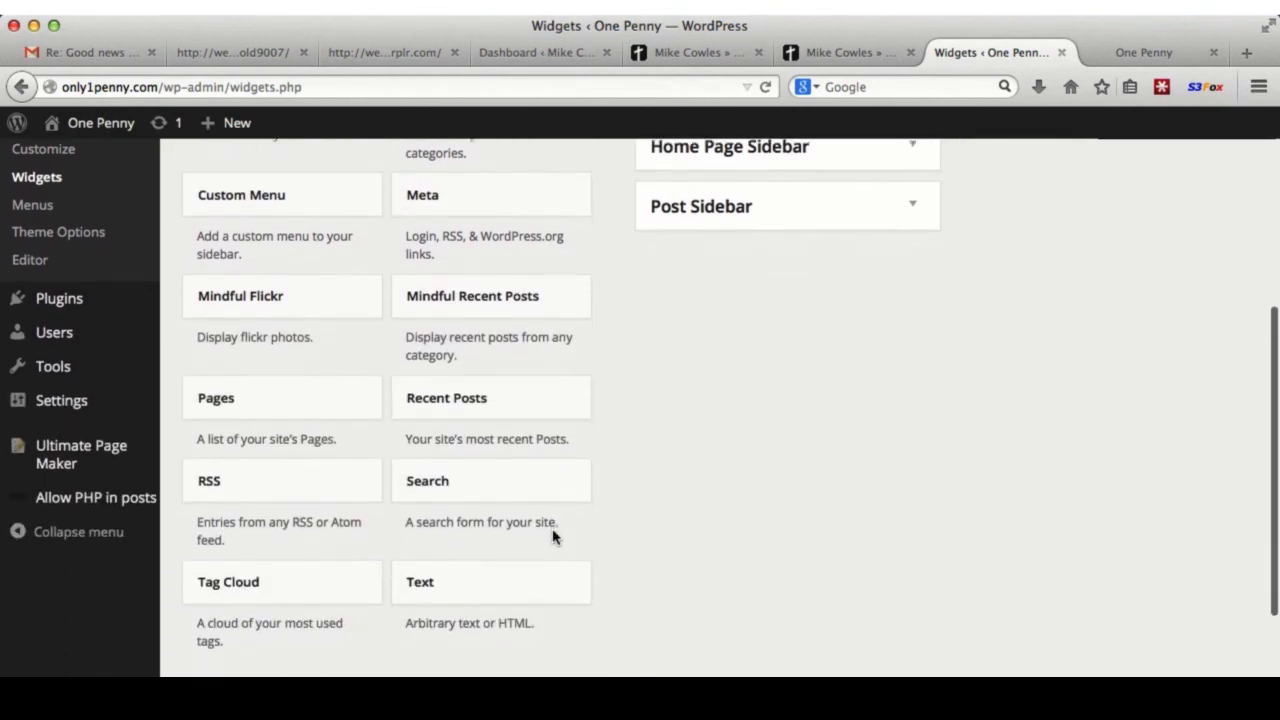
- Add a Text widget titled 'Join Our Newsletter!' with 'Name:' and 'Email' lines and automatic paragraphs
left_click_drag(481, 573, 735, 322)
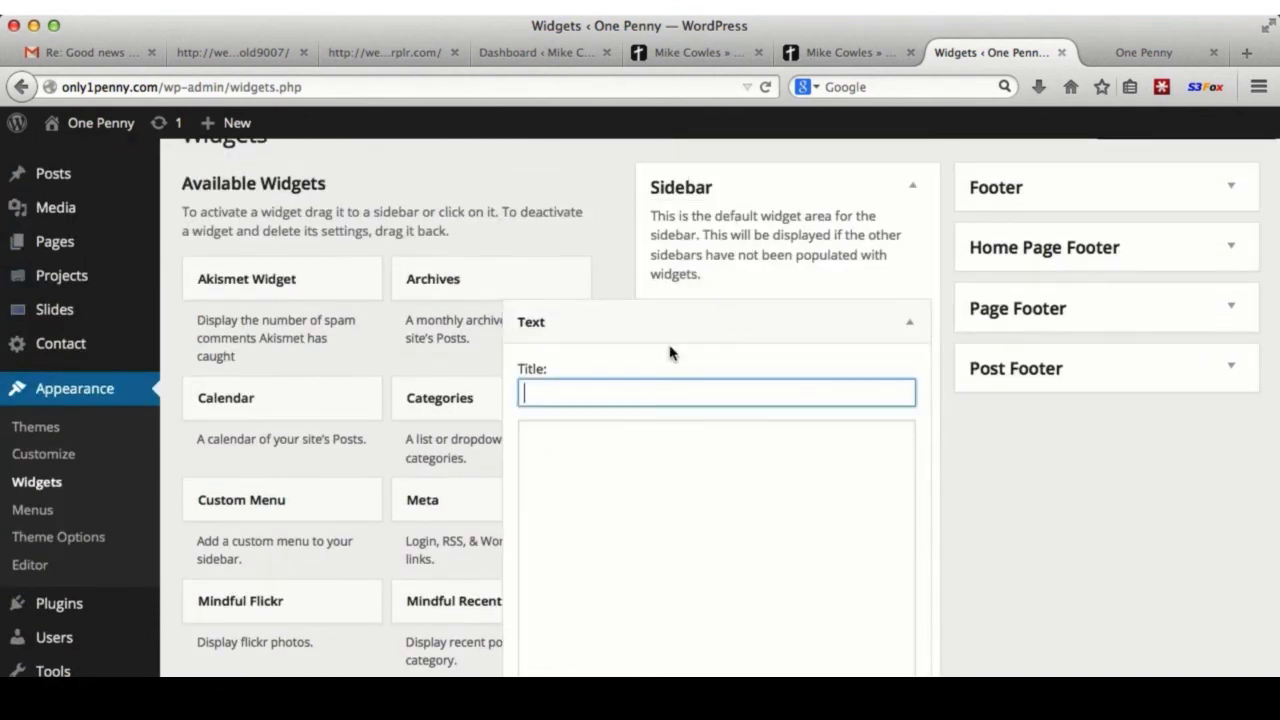
type("Join Our Newslett")
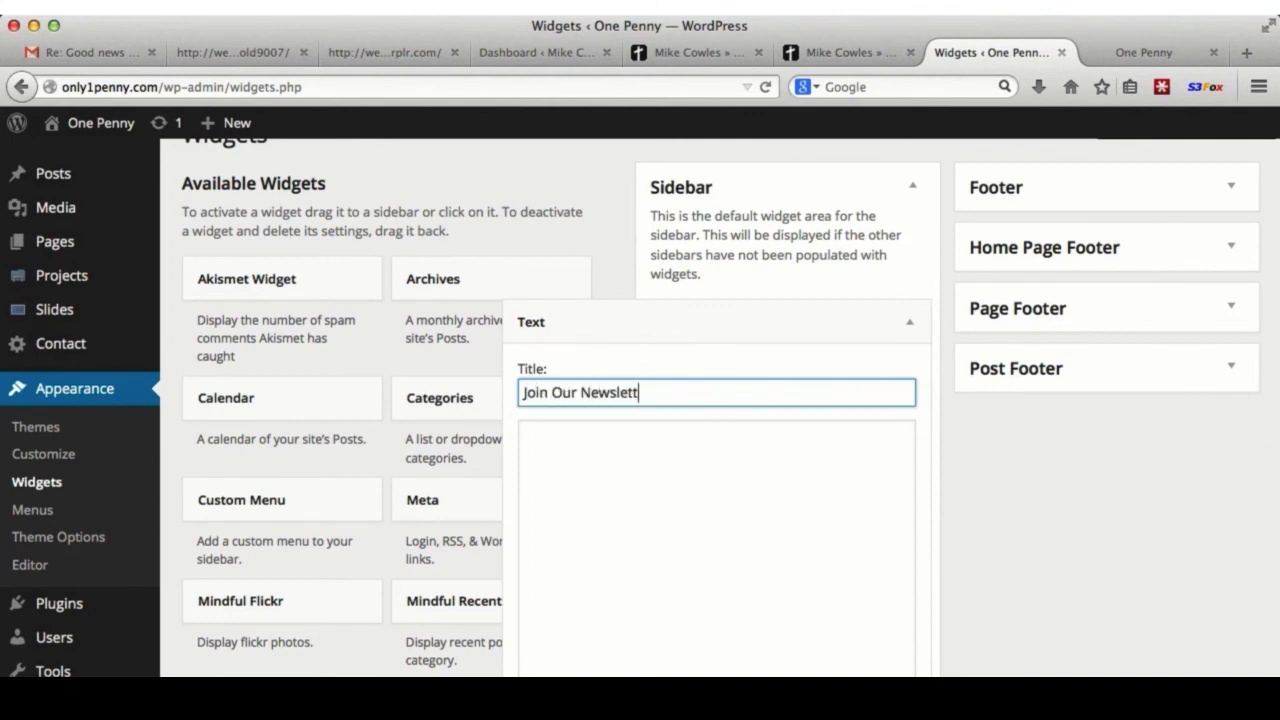
type("er!")
left_click(657, 449)
scroll(583, 340, "down", 2)
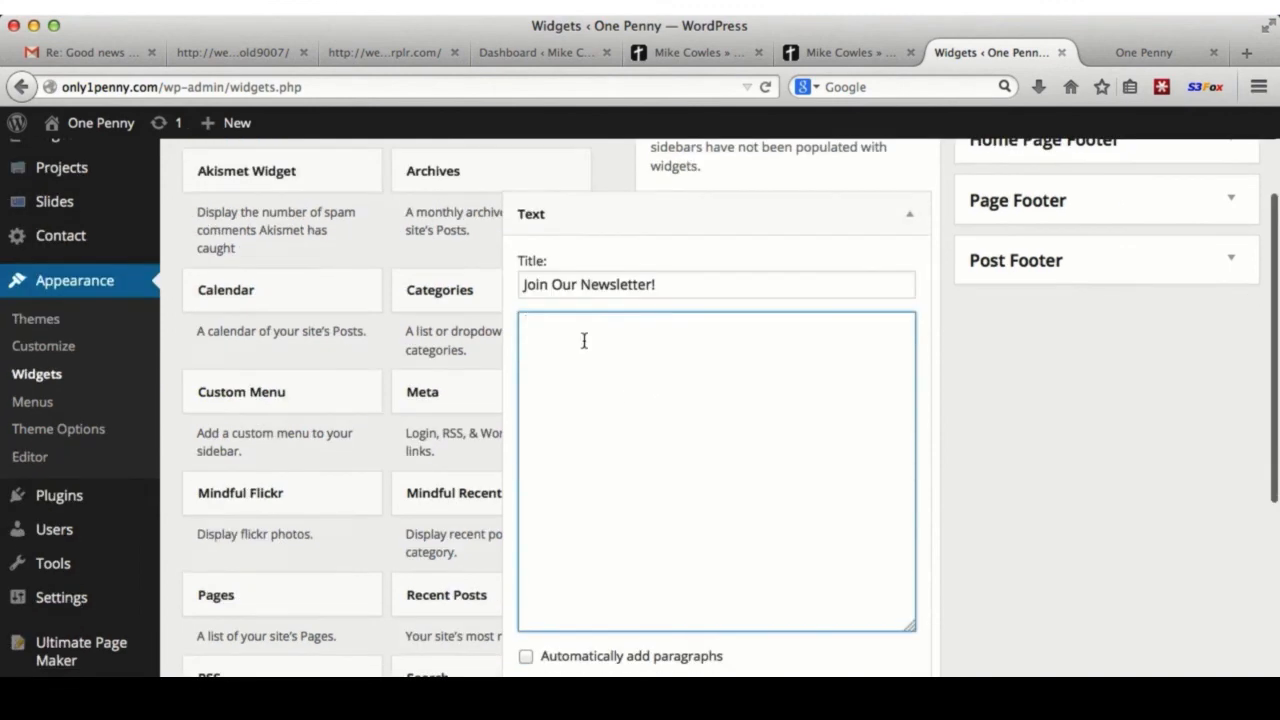
type("Name:")
key("Return")
key("Return")
type("Email:")
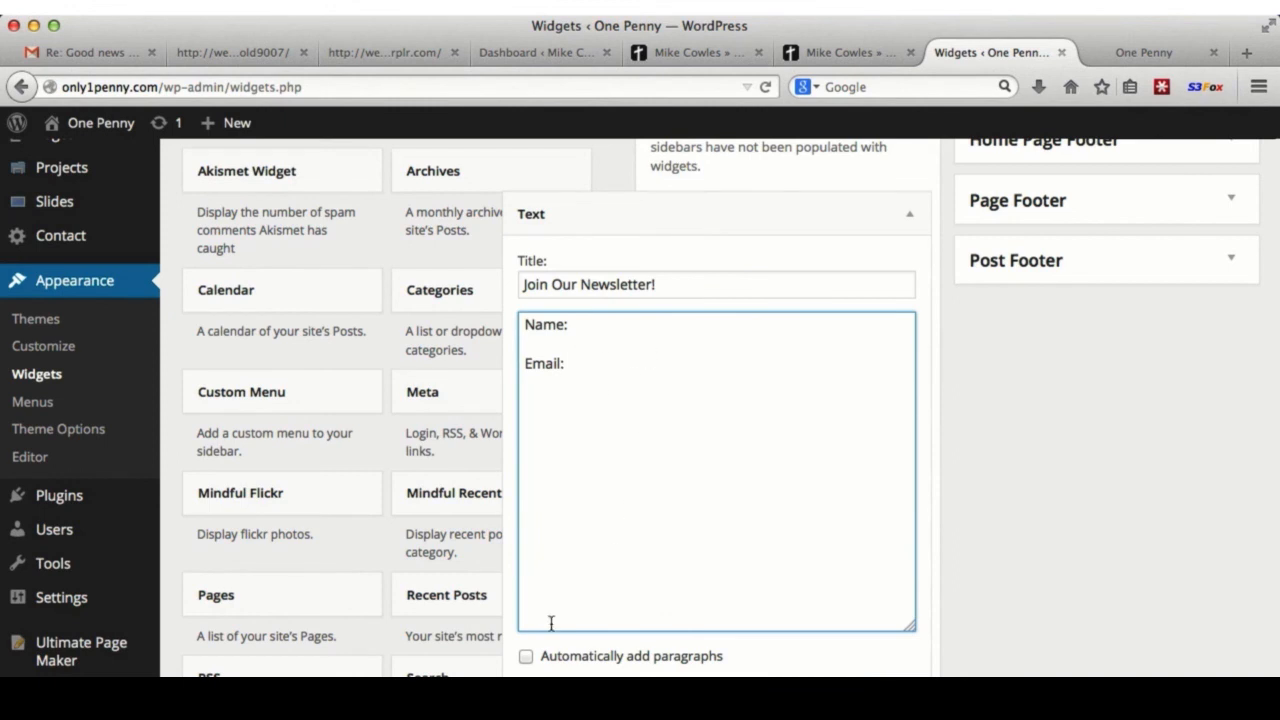
left_click(528, 657)
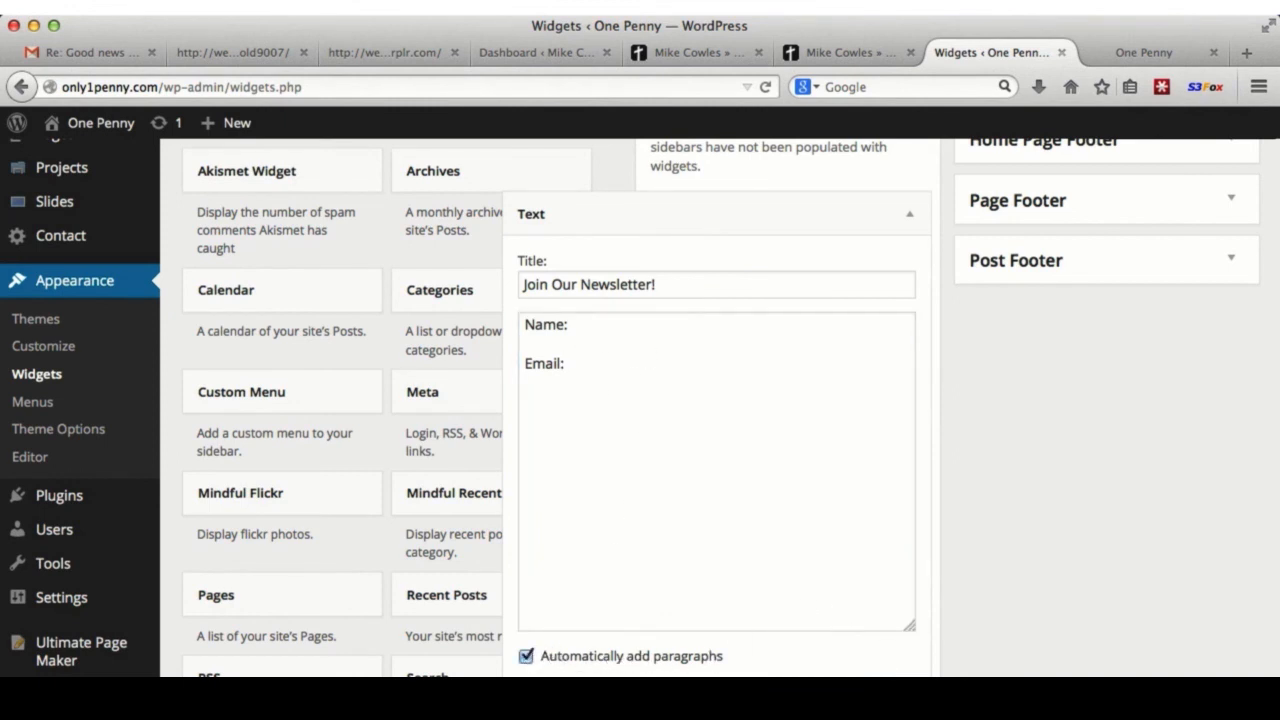
- Reload the One Penny site to check the newsletter widget, then collapse its settings
left_click(1110, 55)
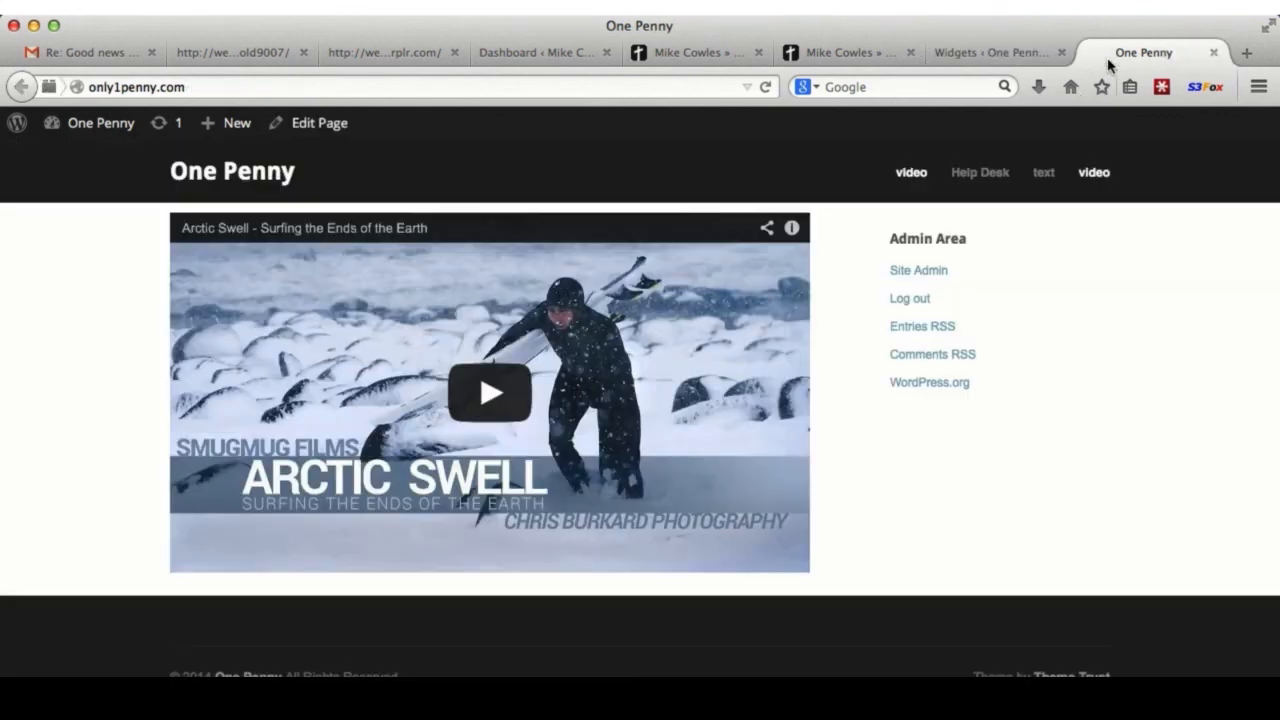
left_click(766, 87)
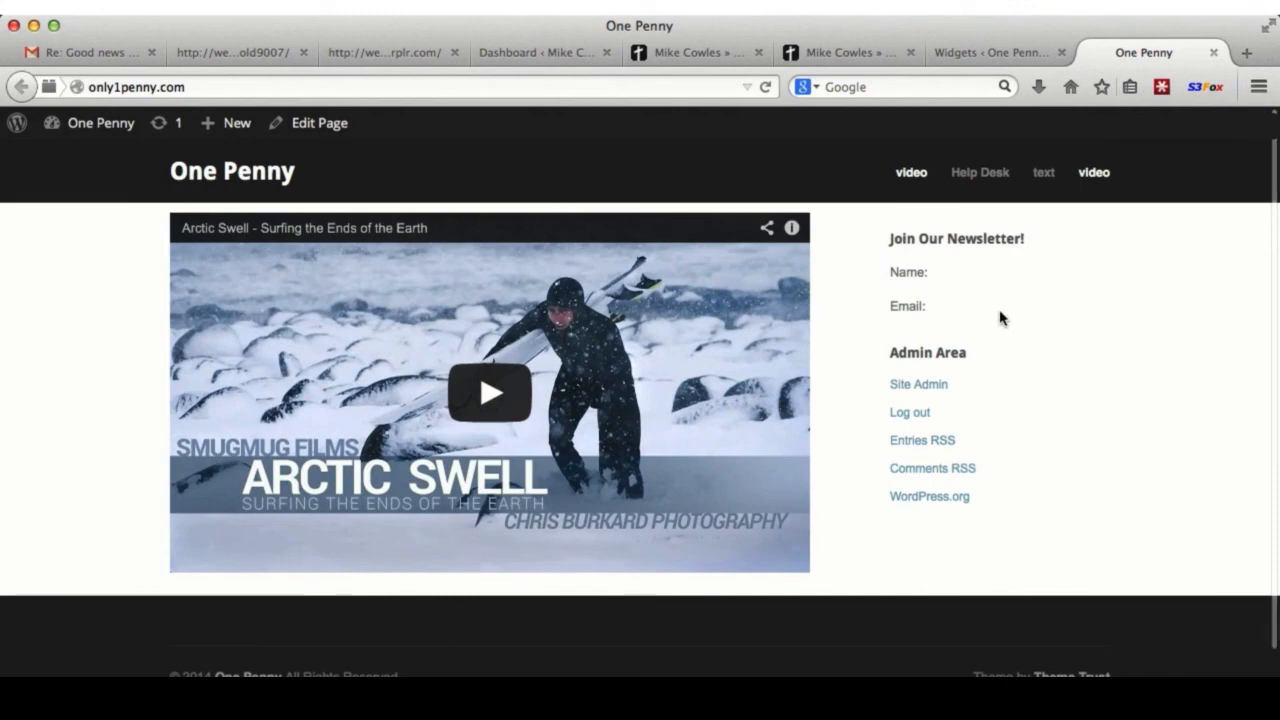
left_click(955, 54)
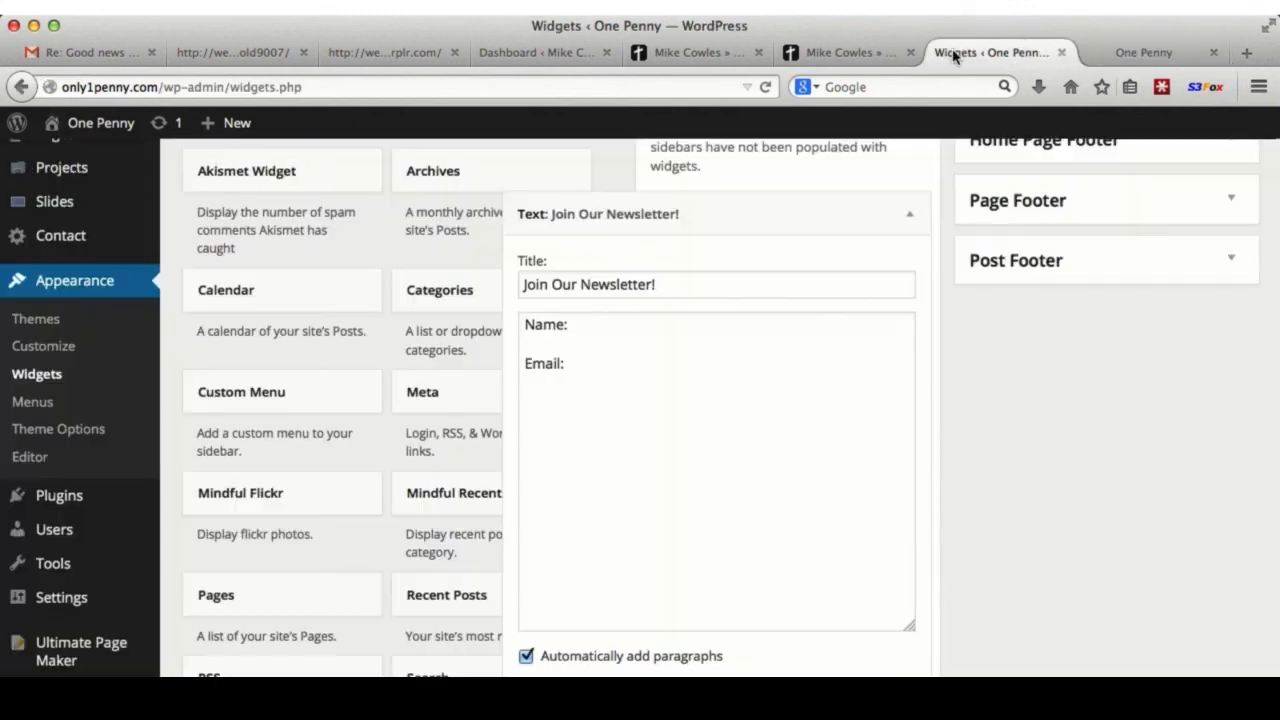
left_click(915, 226)
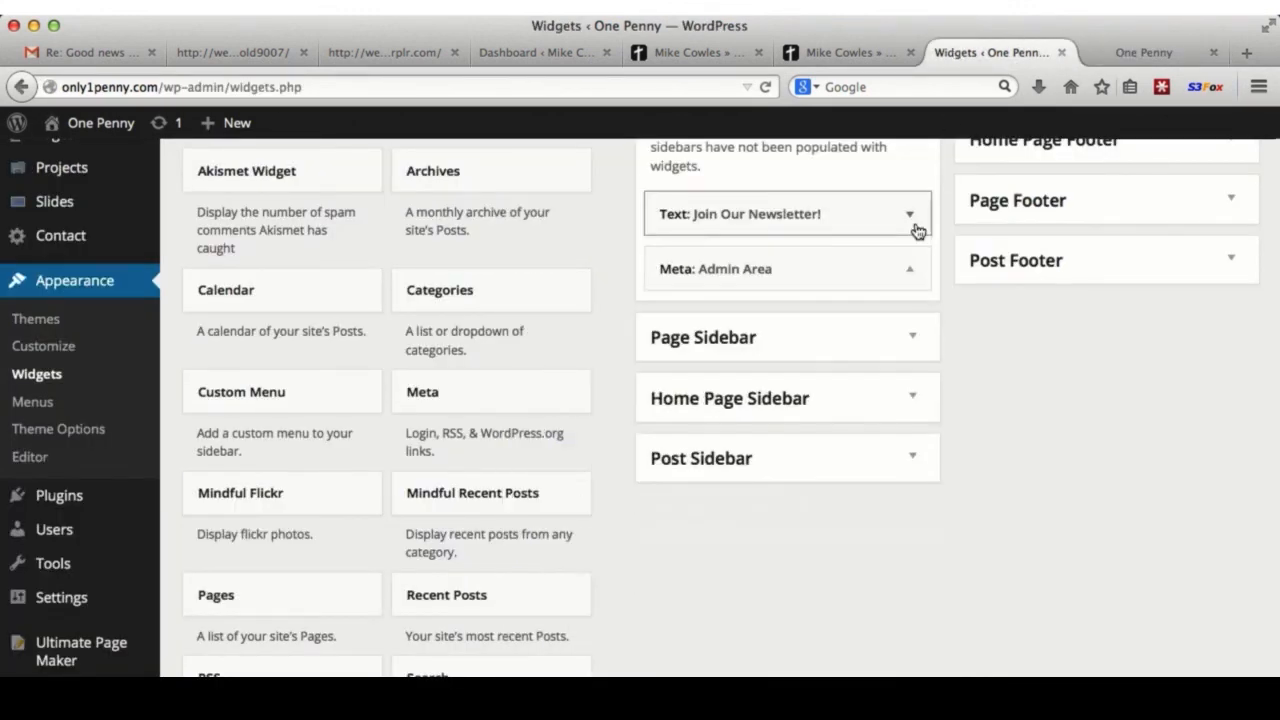
scroll(788, 323, "up", 3)
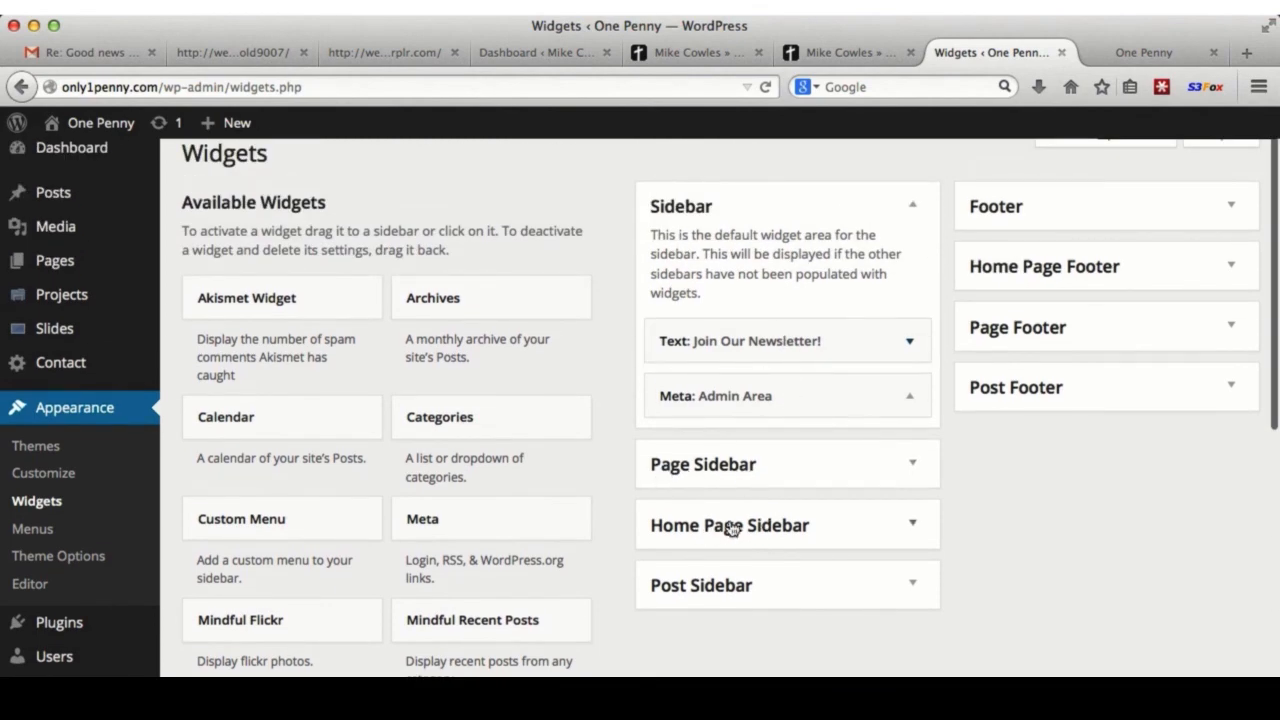
scroll(788, 530, "down", 3)
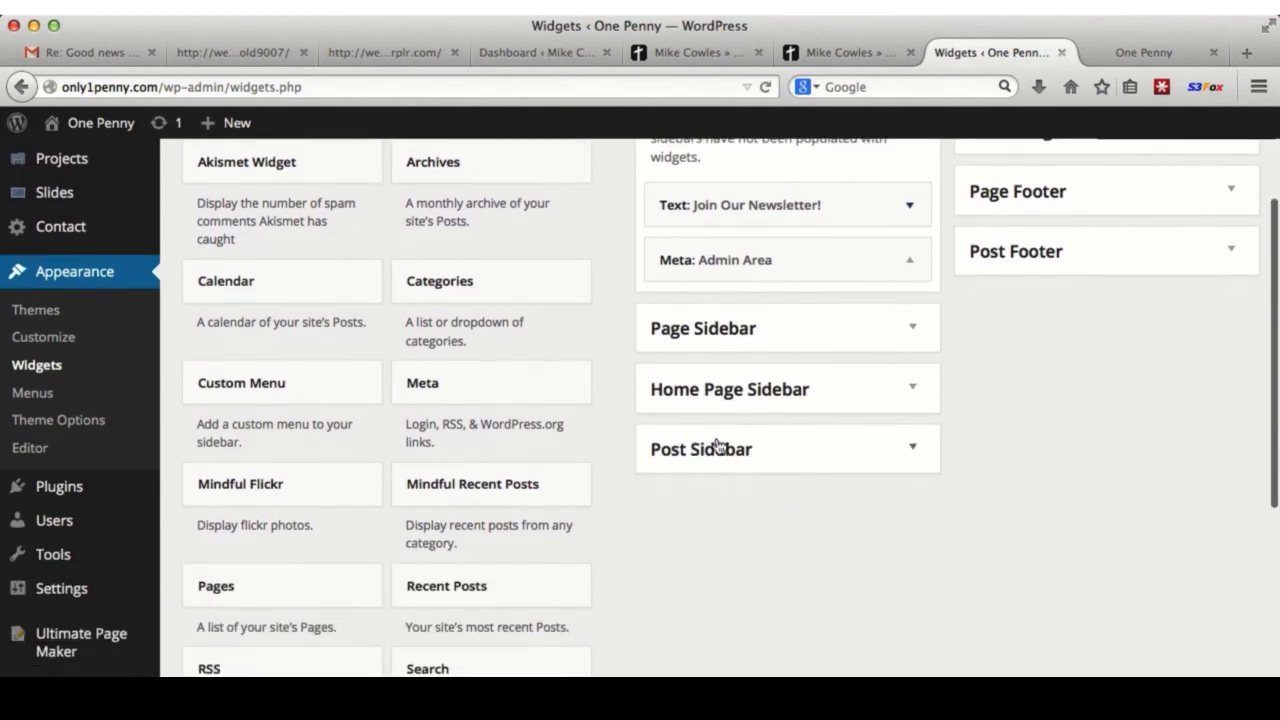
scroll(755, 457, "up", 3)
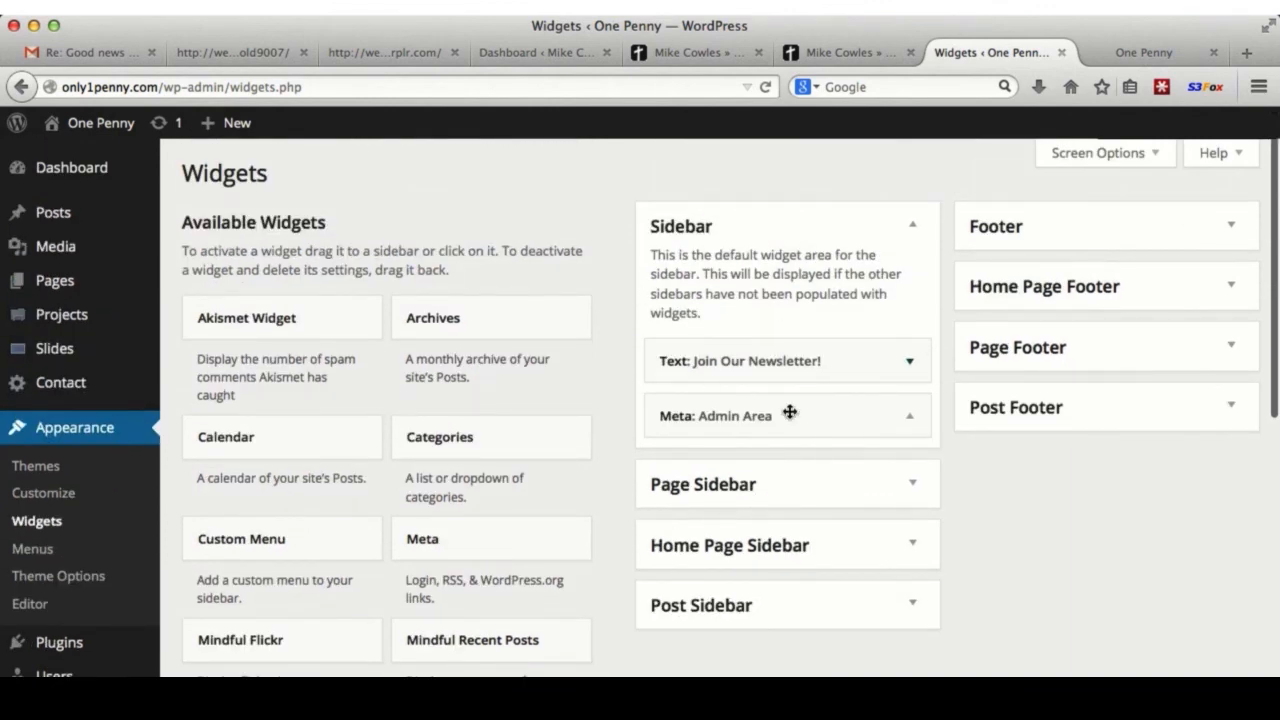
- Add an Archives widget titled Archives to the Footer, then Categories below it
left_click(1095, 233)
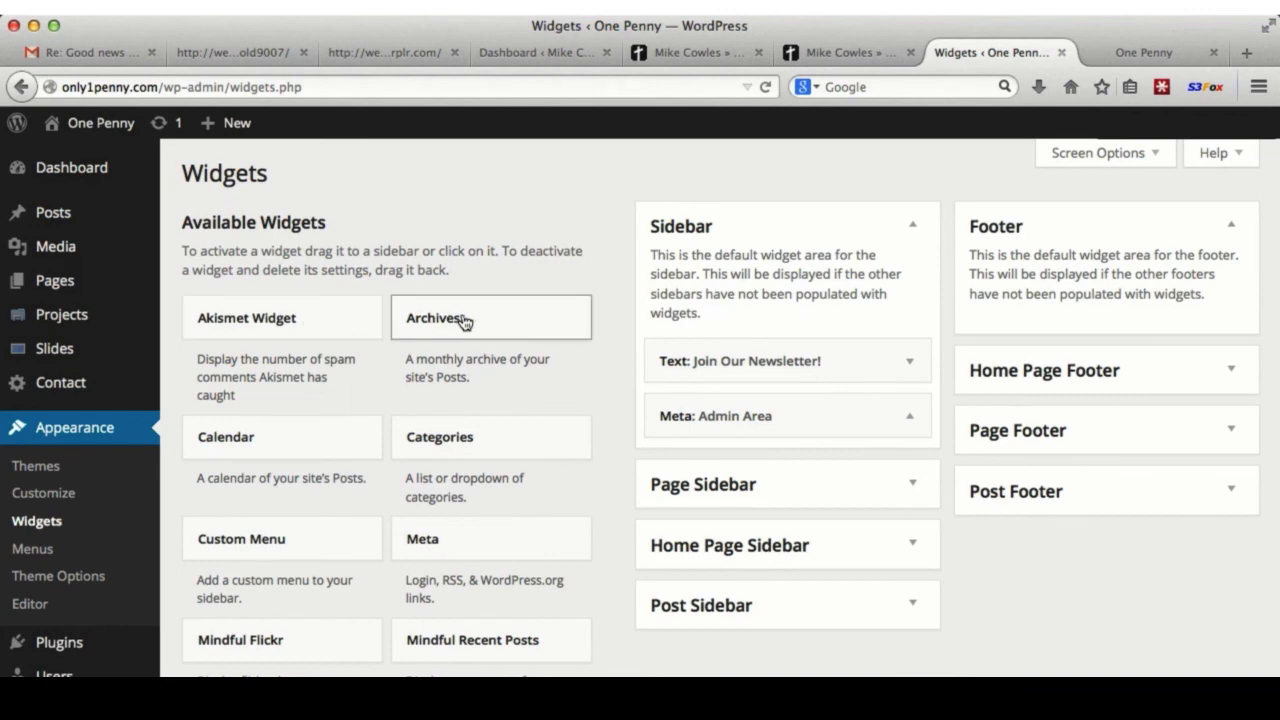
left_click_drag(465, 320, 1128, 291)
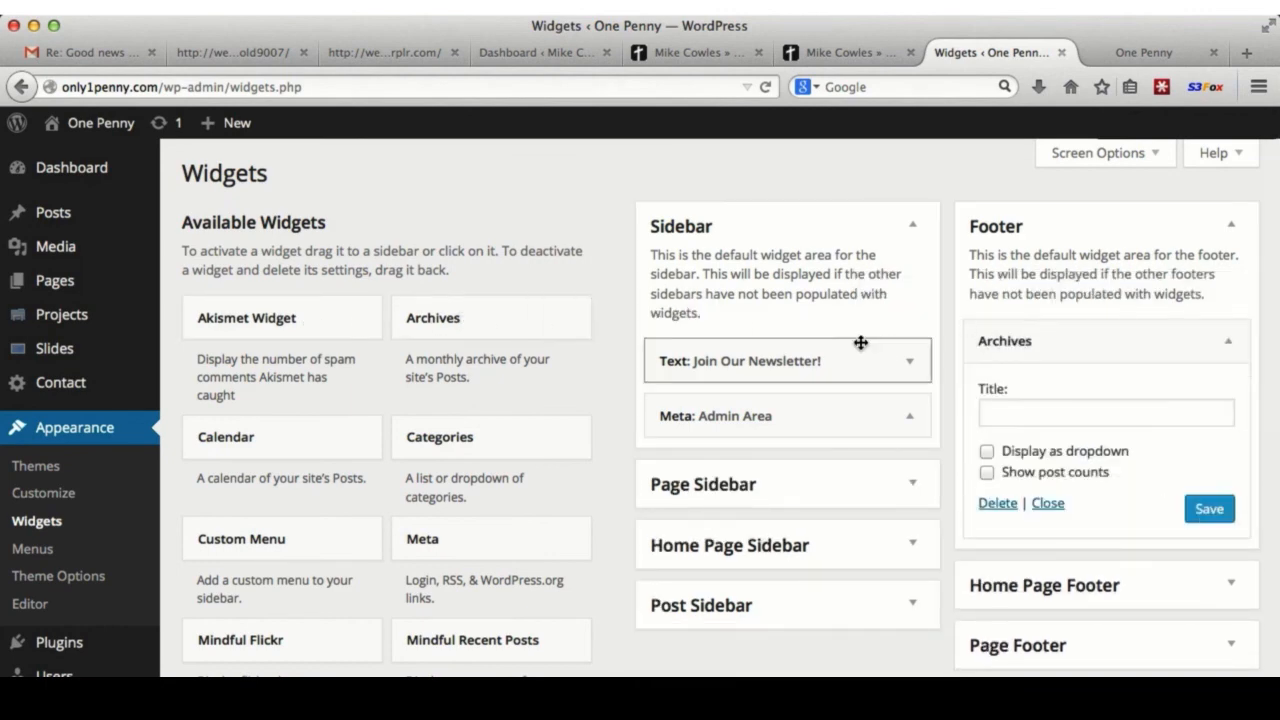
left_click(1028, 403)
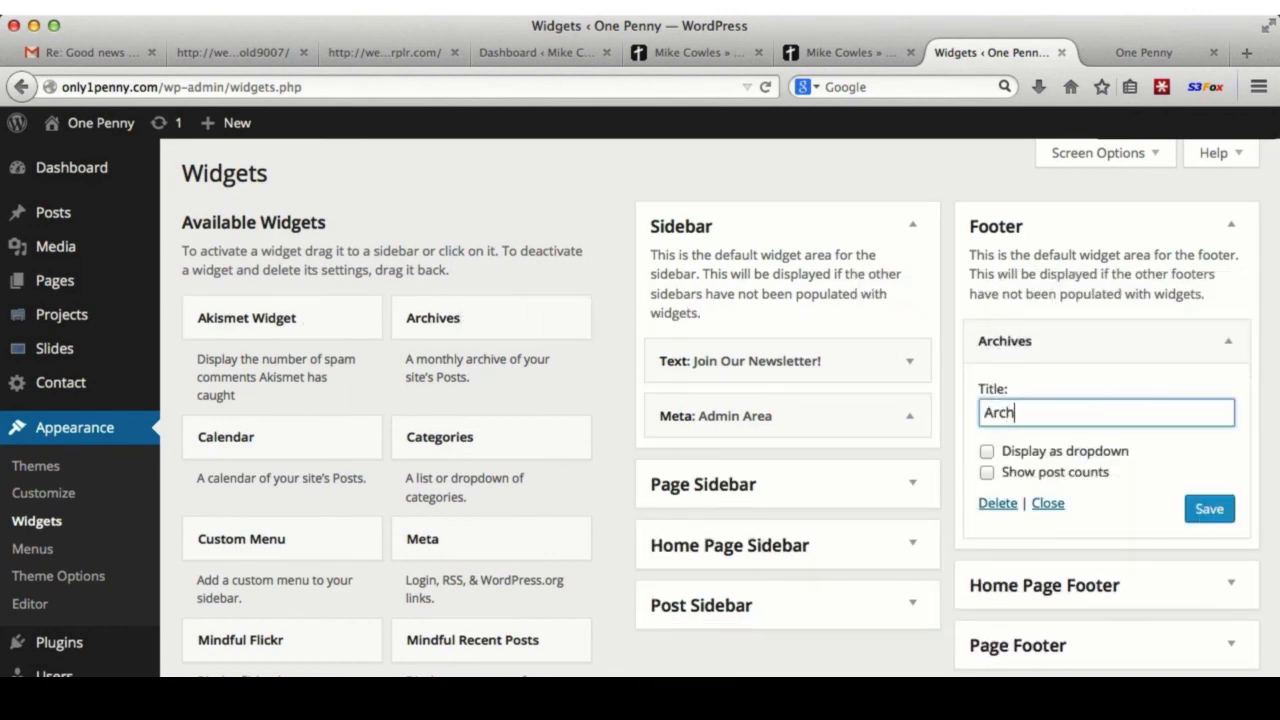
left_click(1209, 510)
left_click(1048, 505)
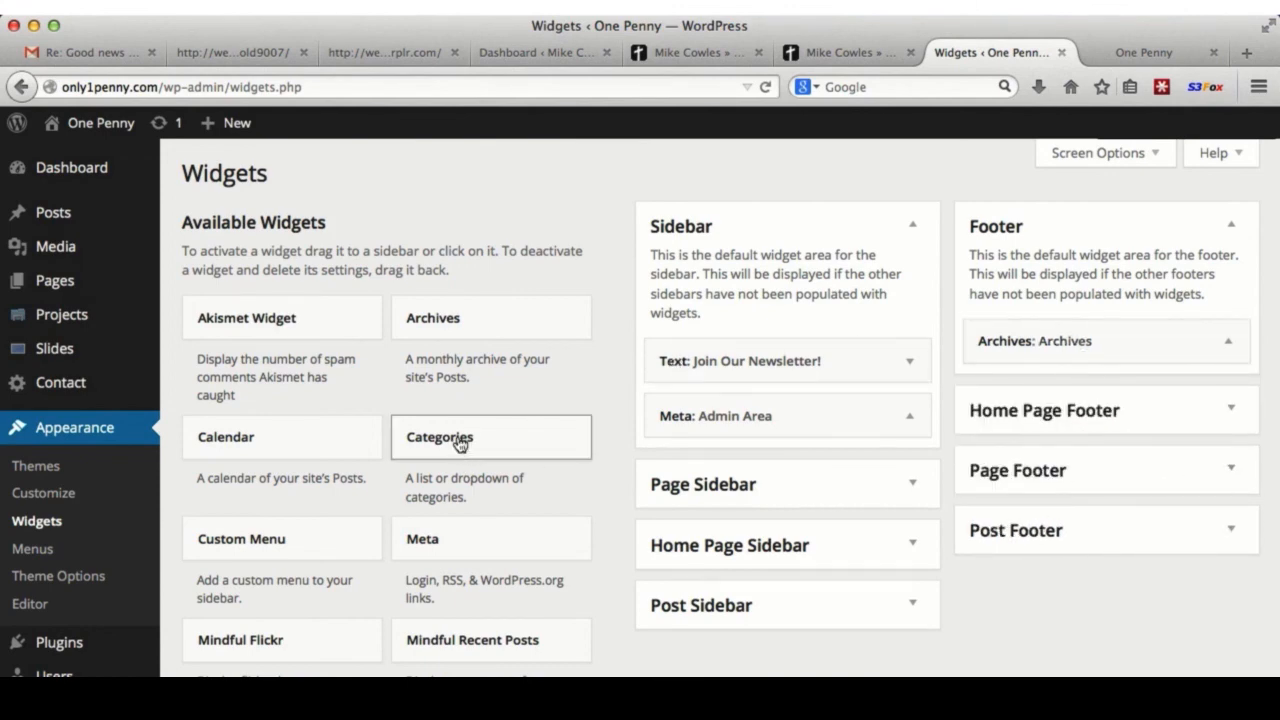
left_click_drag(459, 444, 1034, 400)
left_click(1034, 400)
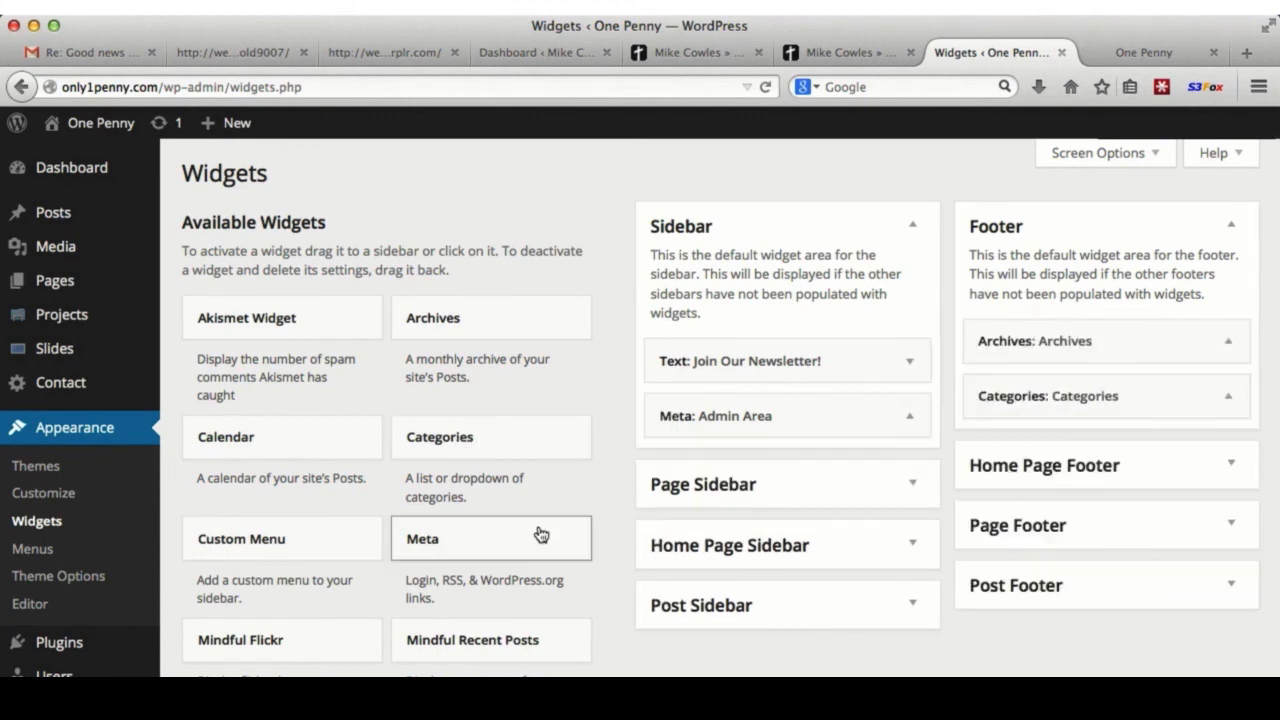
- Add a Meta widget titled 'Admin area' below Categories and check the live site footer
left_click_drag(463, 543, 1052, 447)
left_click(1029, 524)
type("Admi")
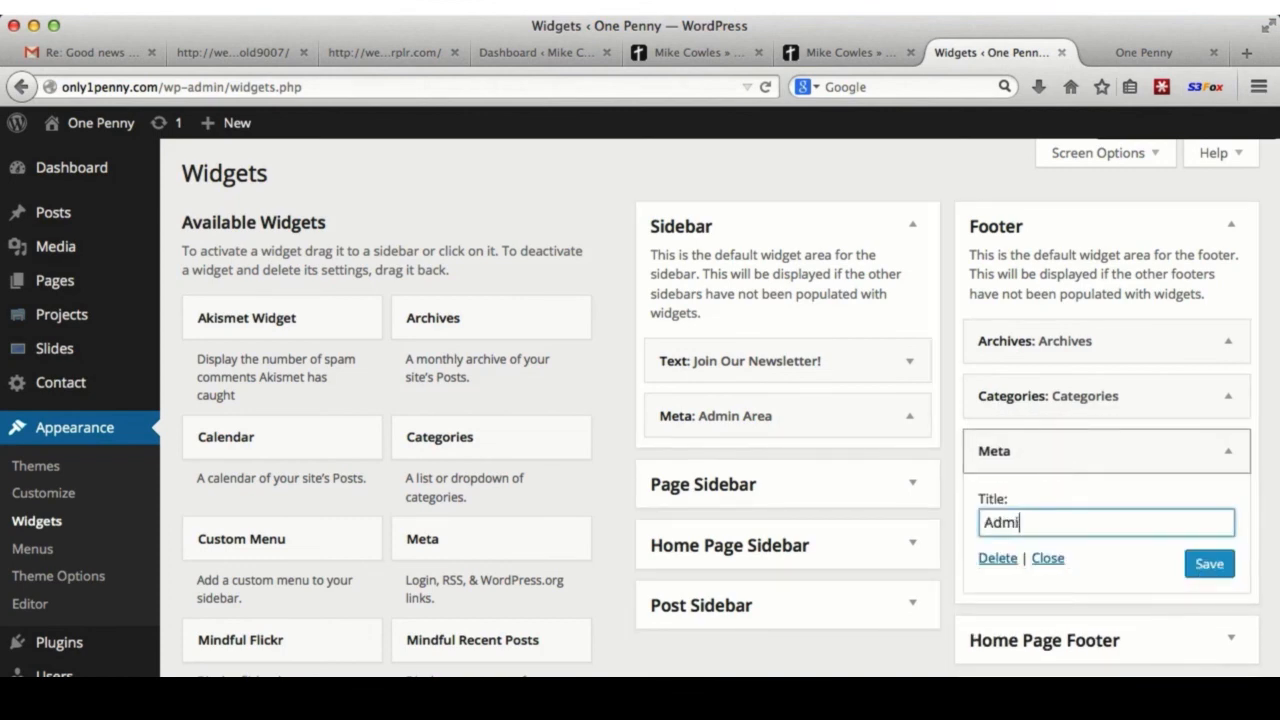
type("n area")
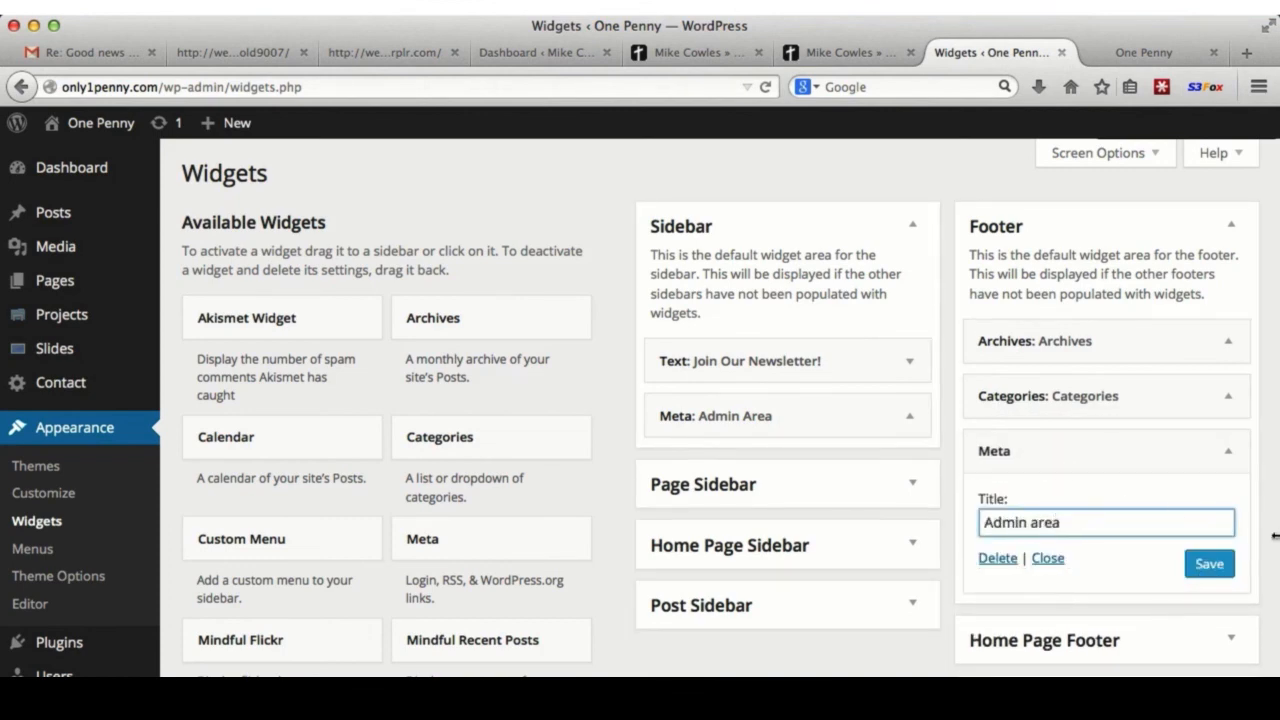
left_click(1209, 564)
left_click(1130, 56)
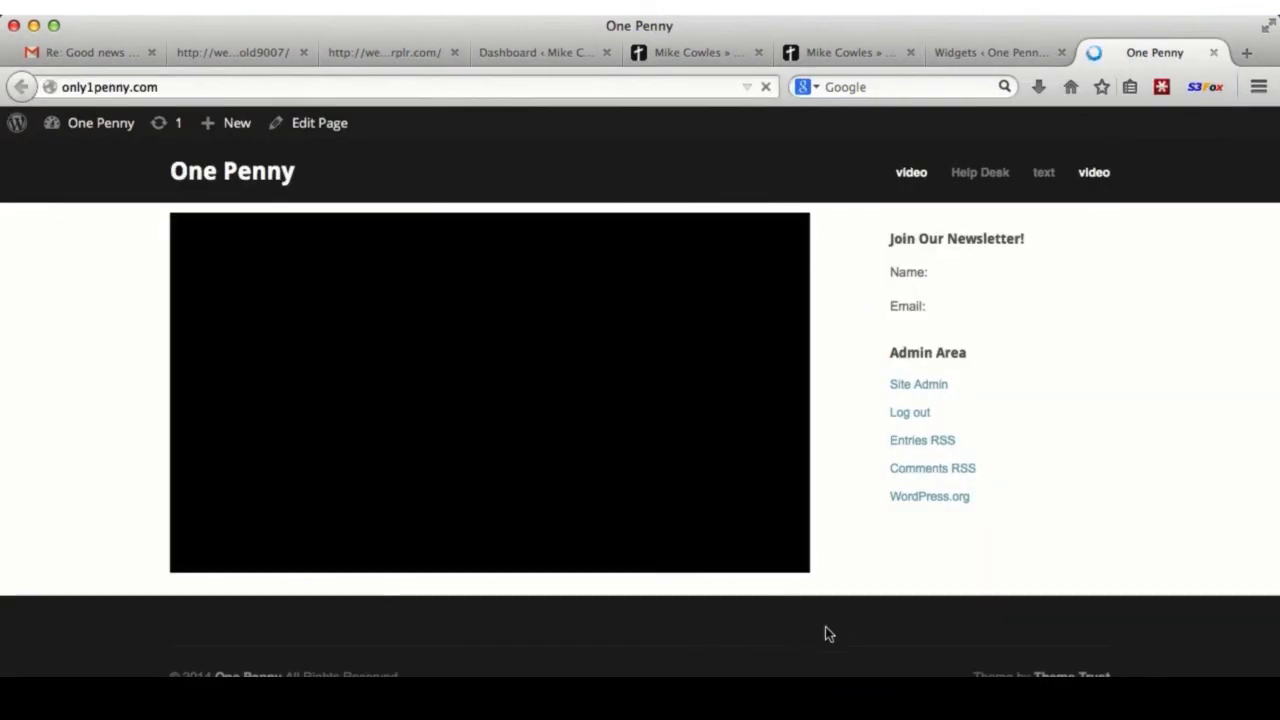
scroll(939, 566, "down", 5)
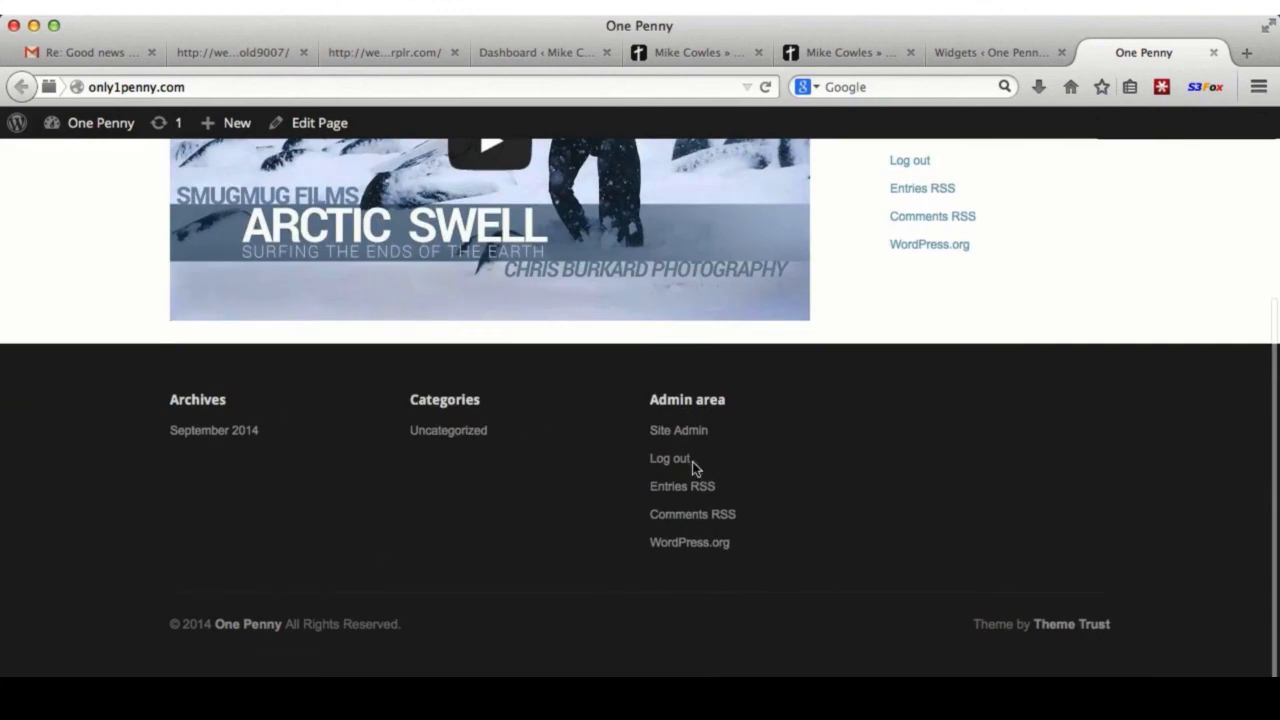
- Add the Mindful Recent Posts widget to the Footer and save it
left_click(1010, 55)
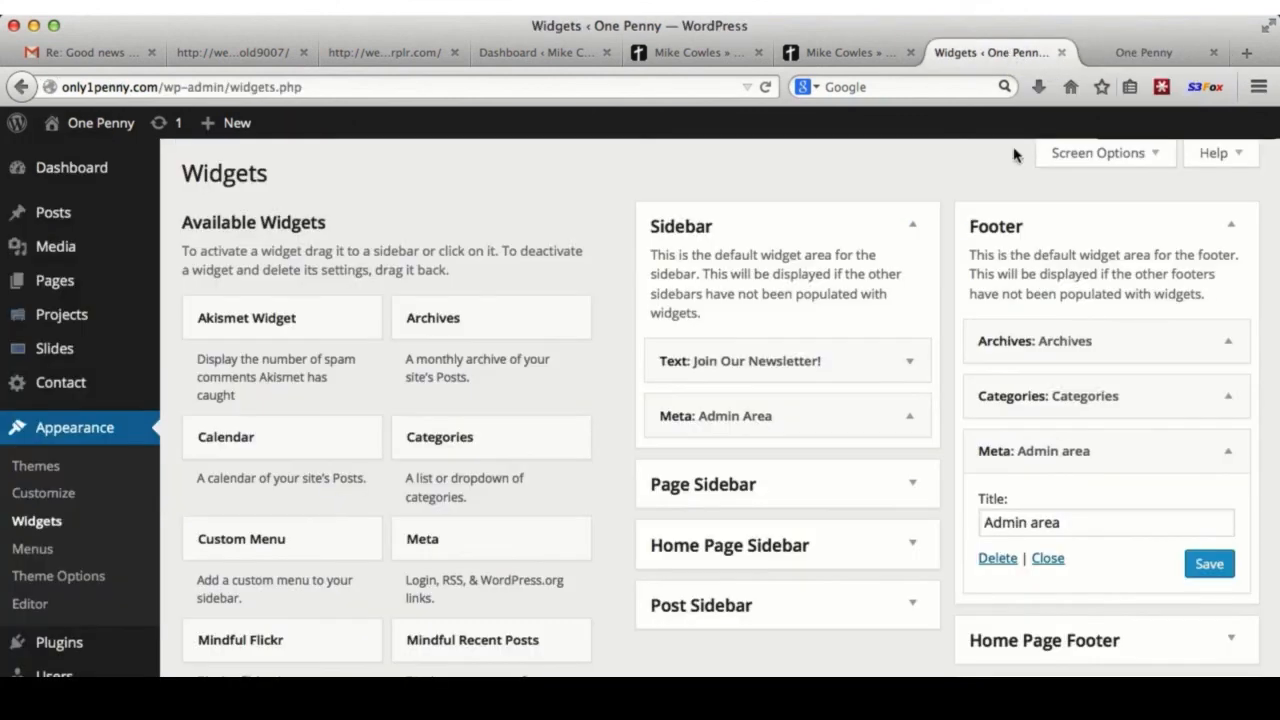
scroll(543, 521, "down", 2)
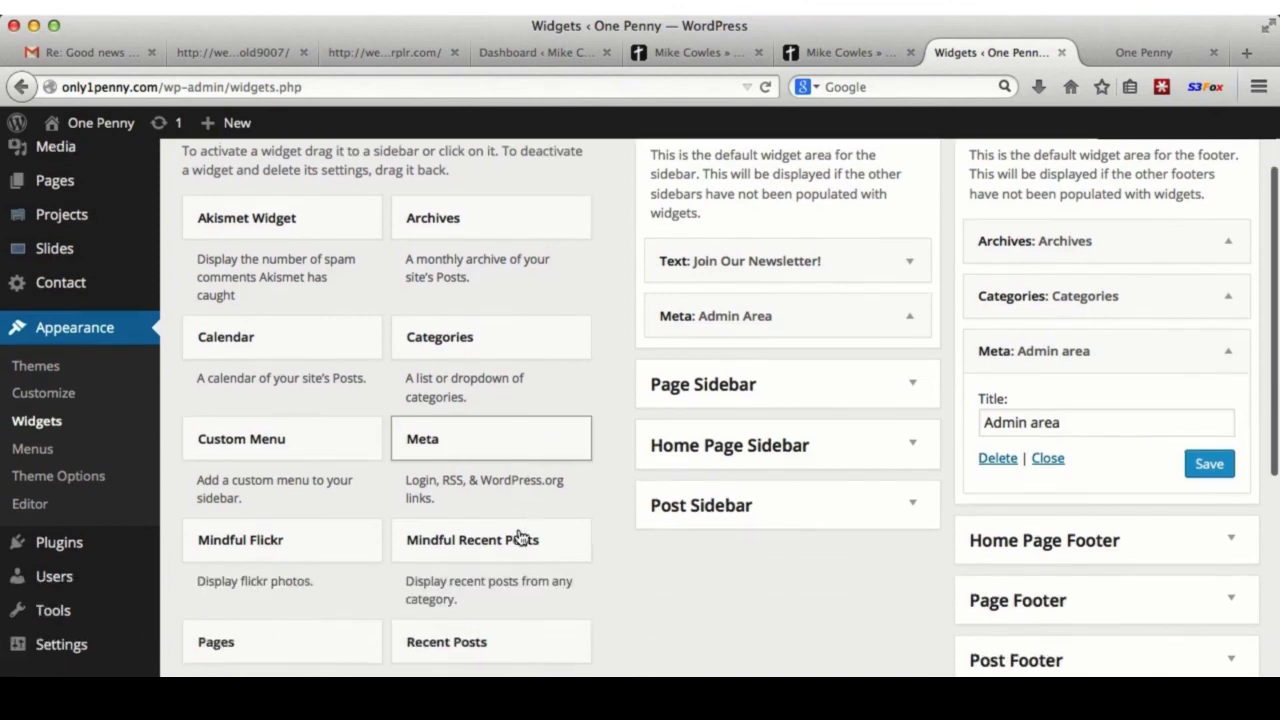
left_click_drag(486, 546, 1095, 342)
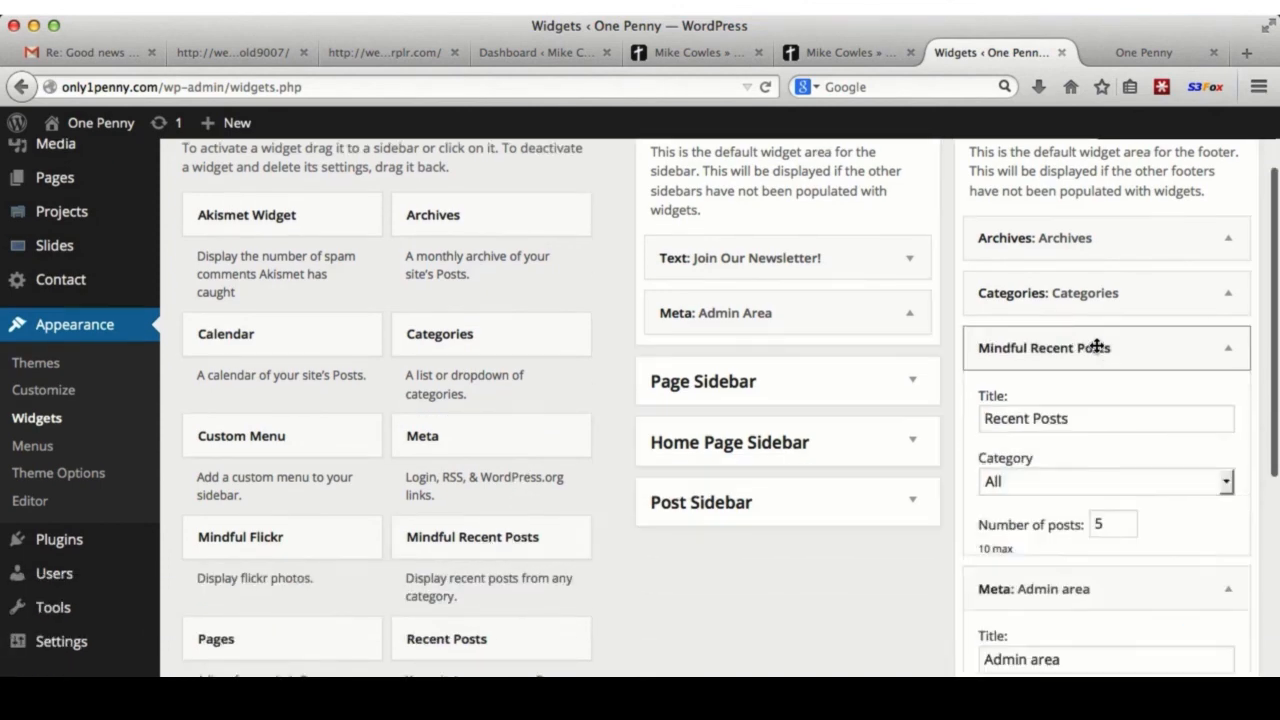
left_click(1209, 585)
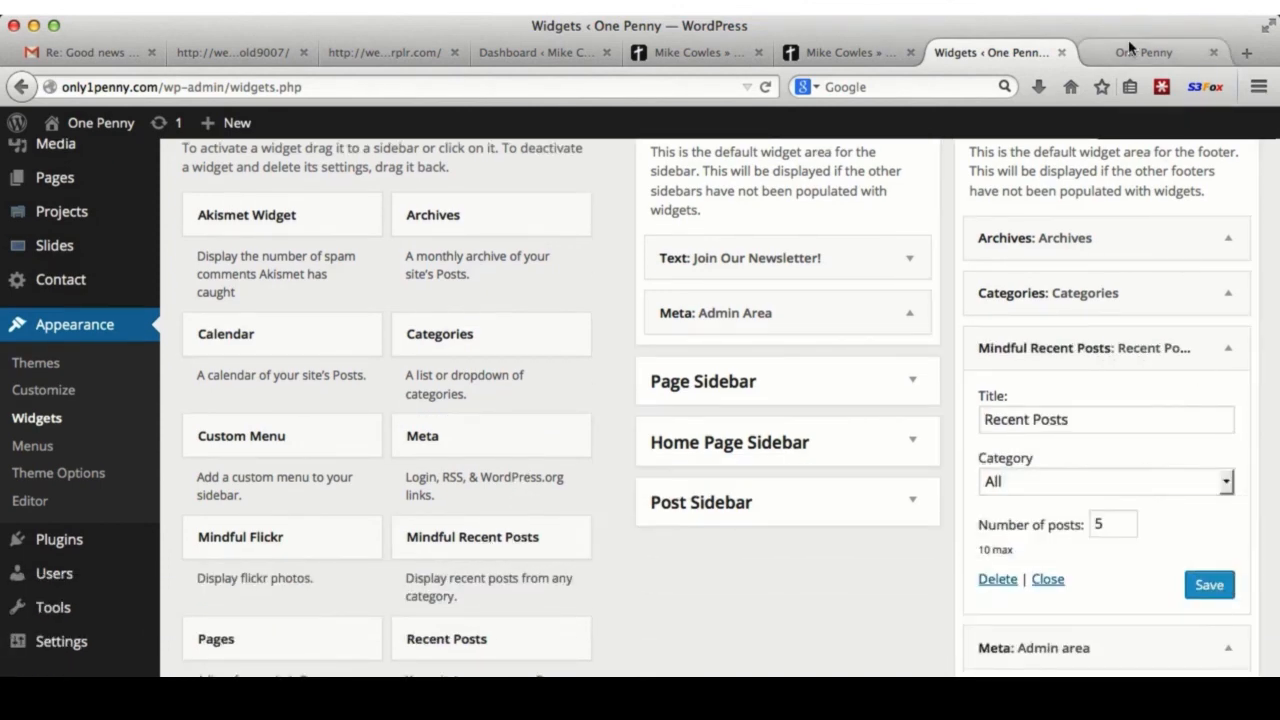
- Reload One Penny to confirm the Recent Posts column, then collapse the Footer area
left_click(1150, 52)
left_click(766, 87)
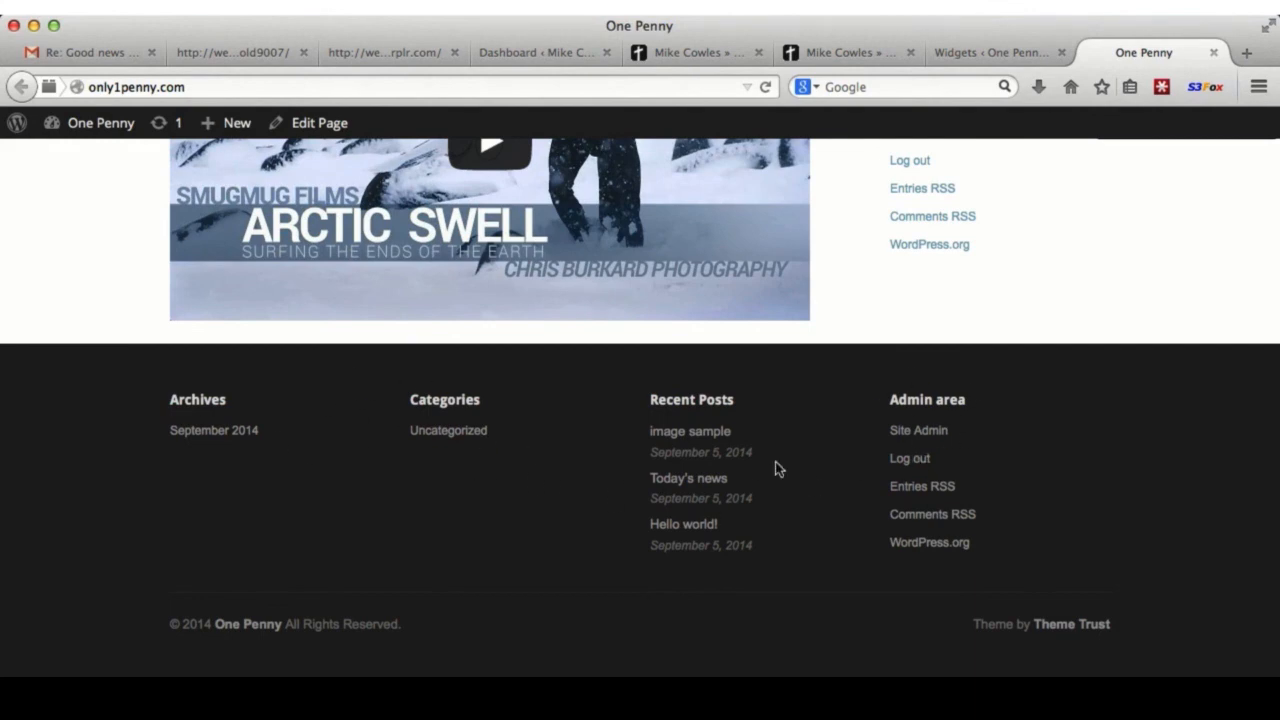
scroll(1017, 449, "up", 5)
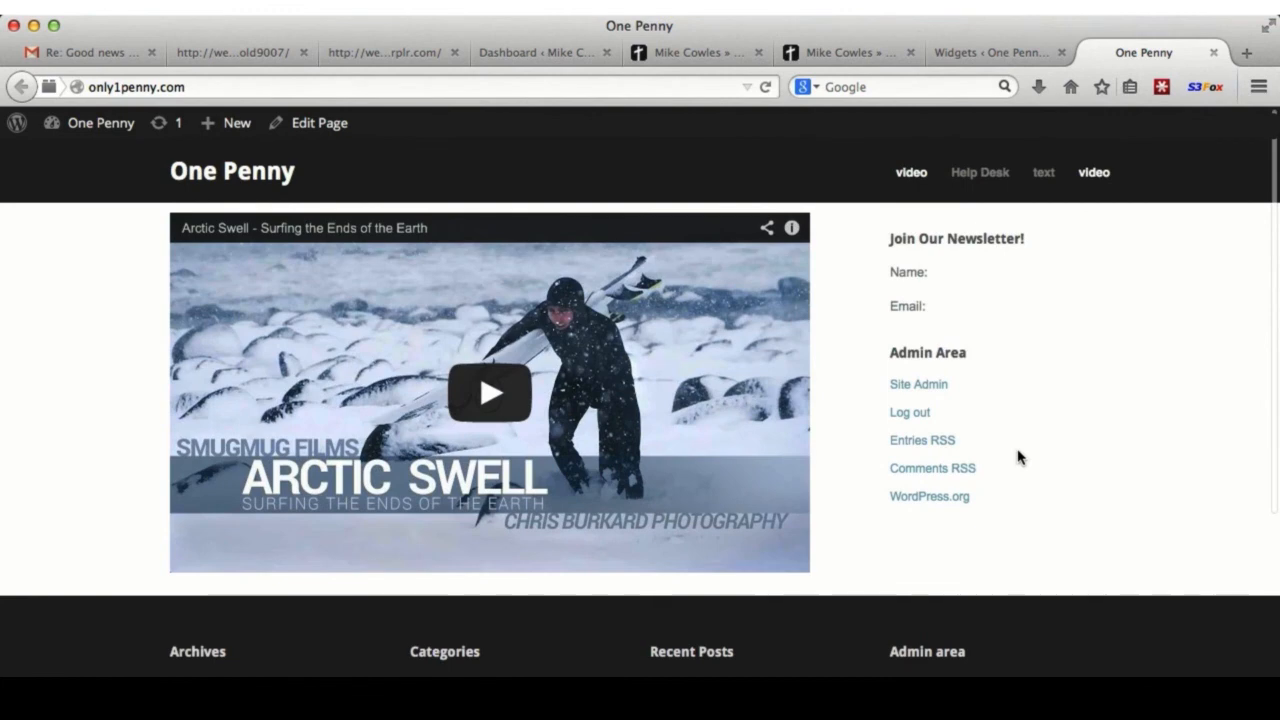
left_click(981, 53)
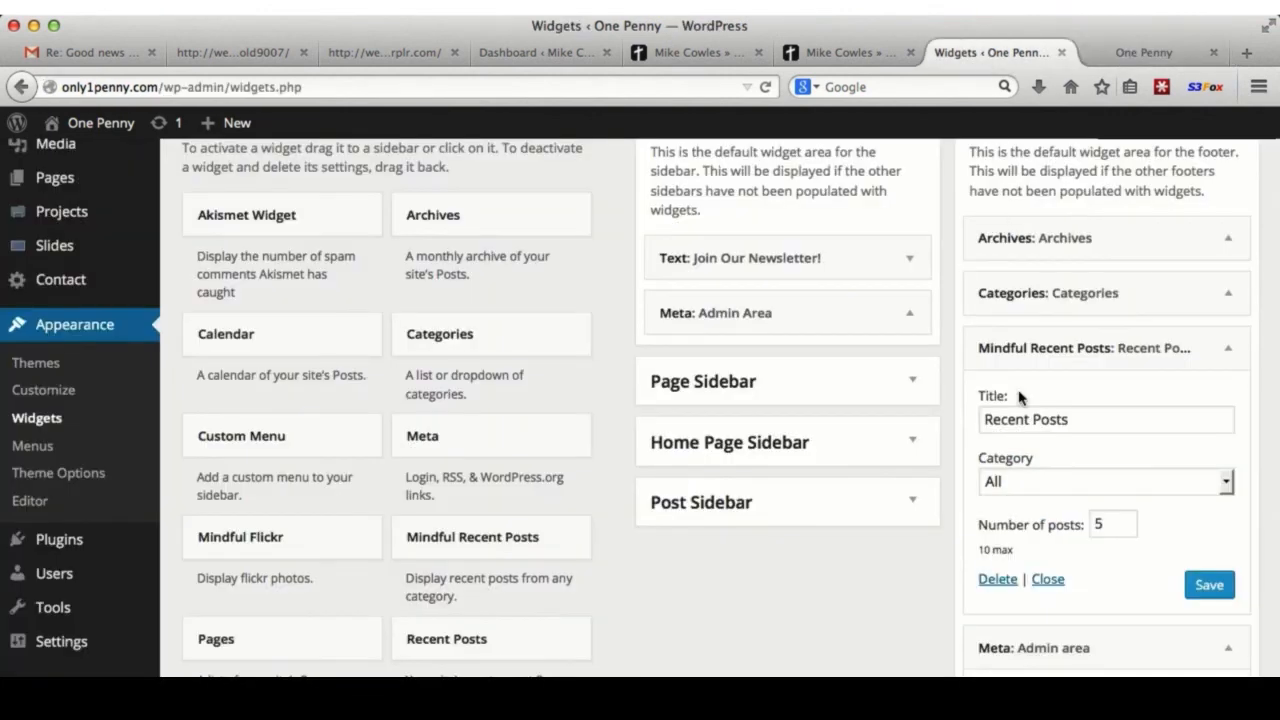
left_click(1140, 229)
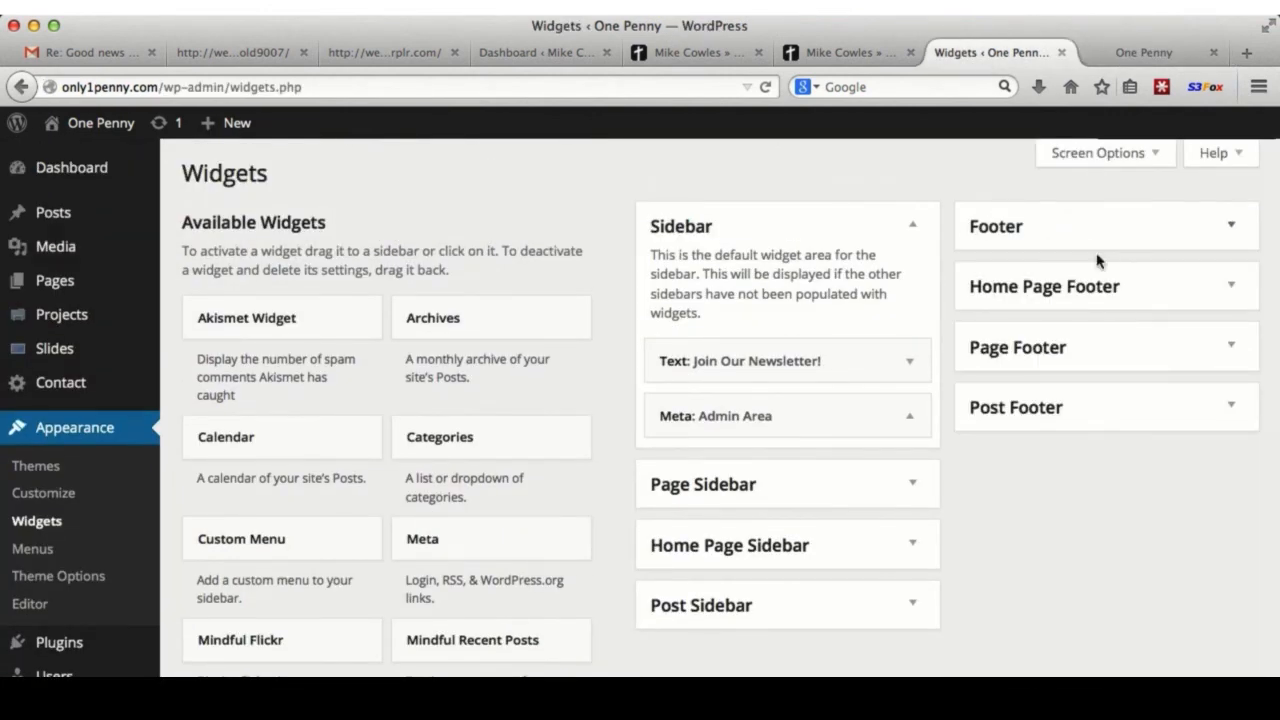